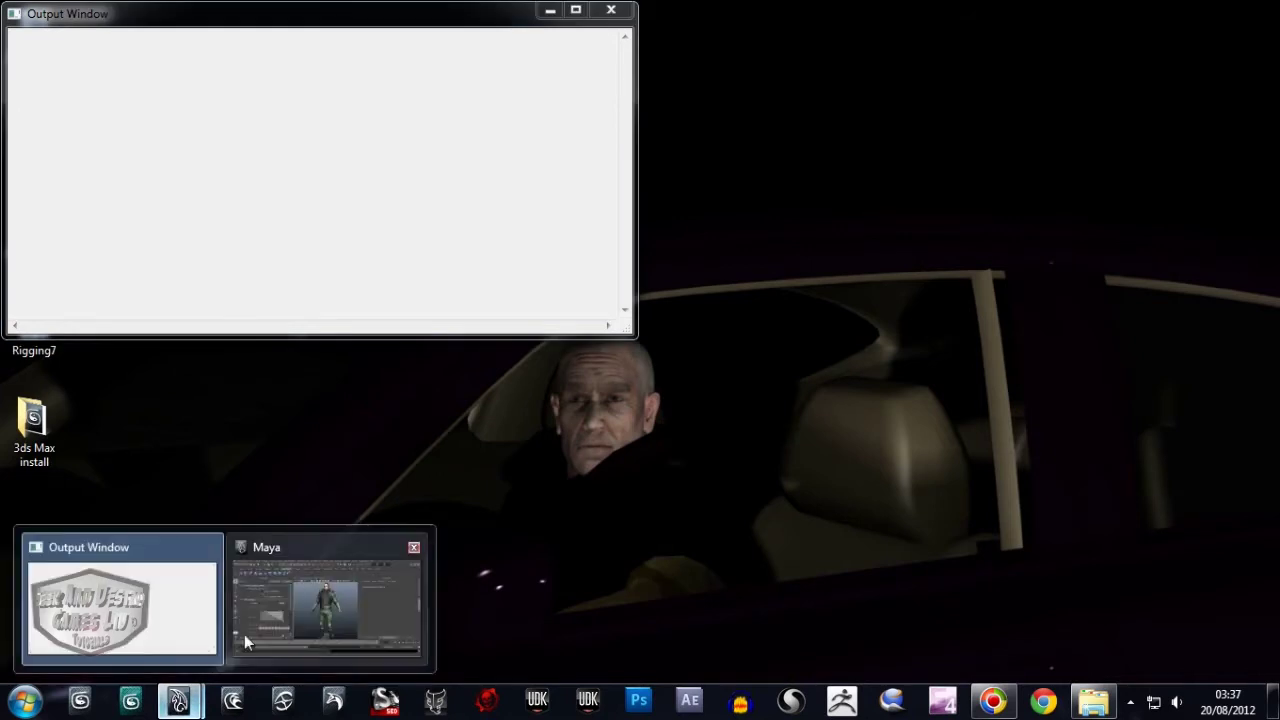
Bring the Maya soldier scene to the front, then orbit and zoom around the character.
click(278, 607)
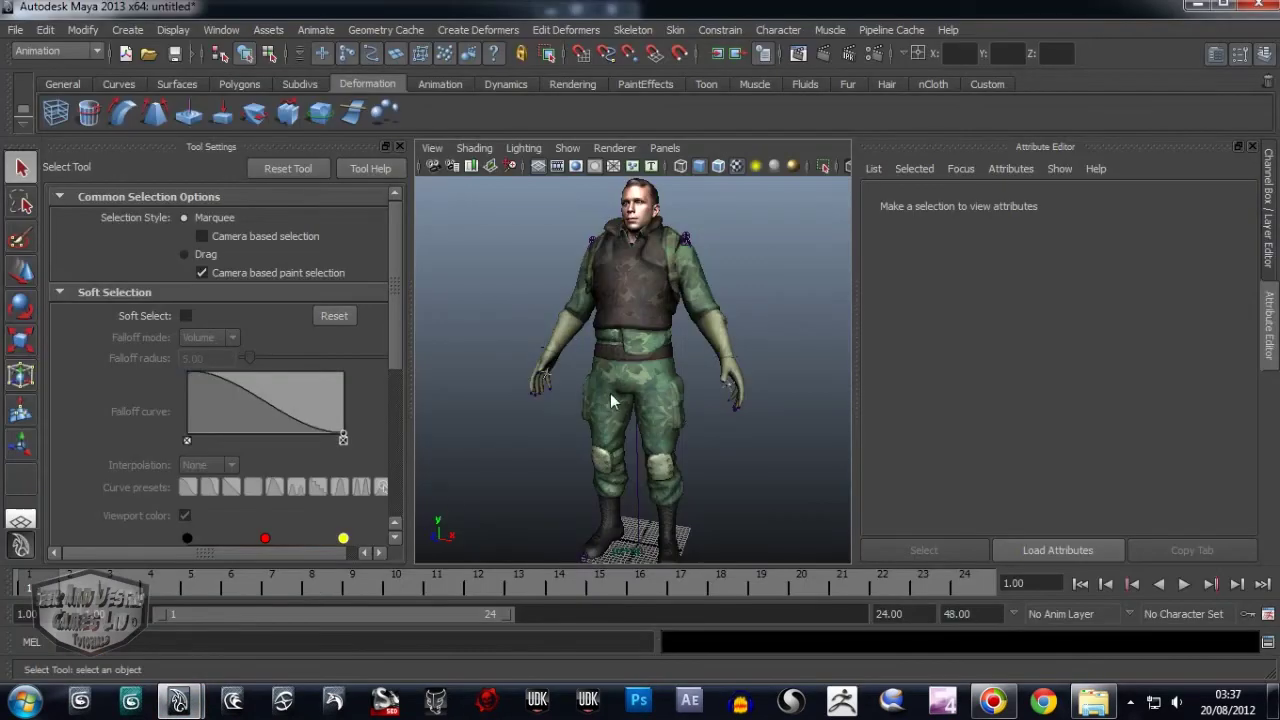
mouse_move(657, 412)
alt+mouse_down()
mouse_move(706, 417)
mouse_move(668, 390)
mouse_move(666, 463)
alt+mouse_up()
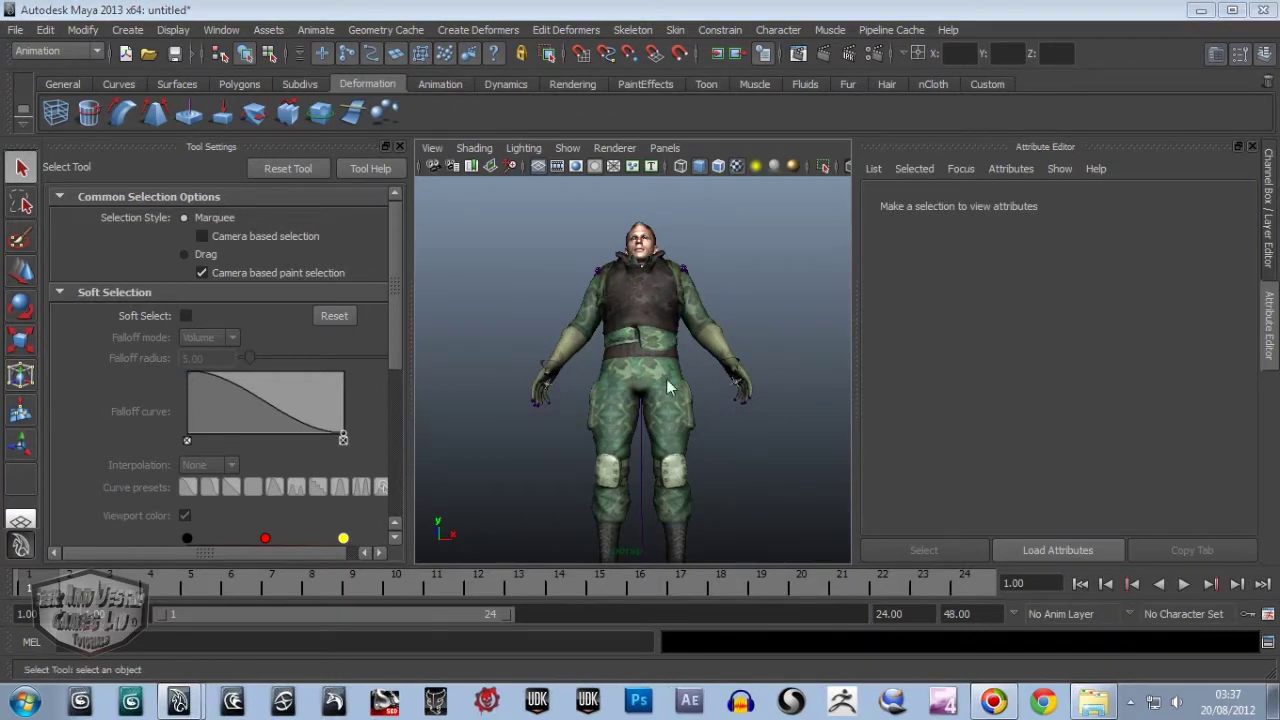
mouse_move(666, 378)
alt+middle_down()
mouse_move(666, 395)
mouse_move(642, 320)
mouse_move(649, 388)
mouse_move(634, 392)
mouse_move(628, 320)
alt+middle_up()
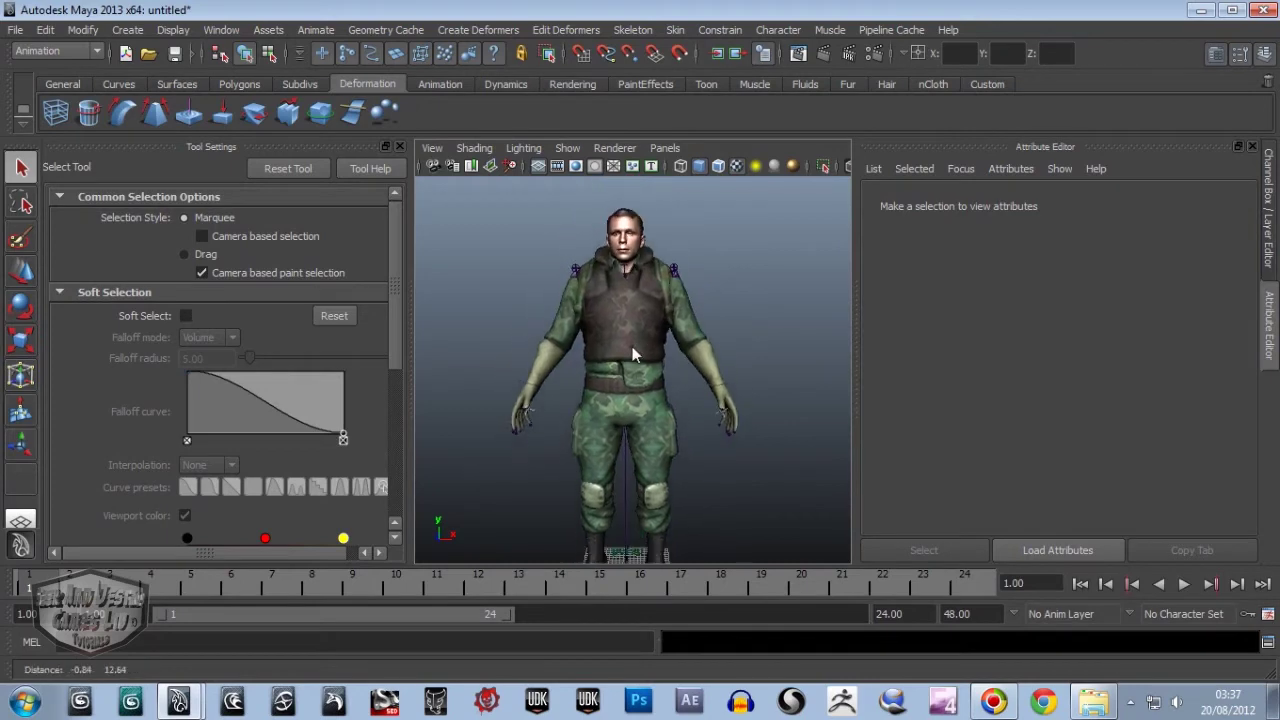
scroll(632, 346, up, 1)
scroll(630, 324, up, 3)
scroll(637, 399, up, 5)
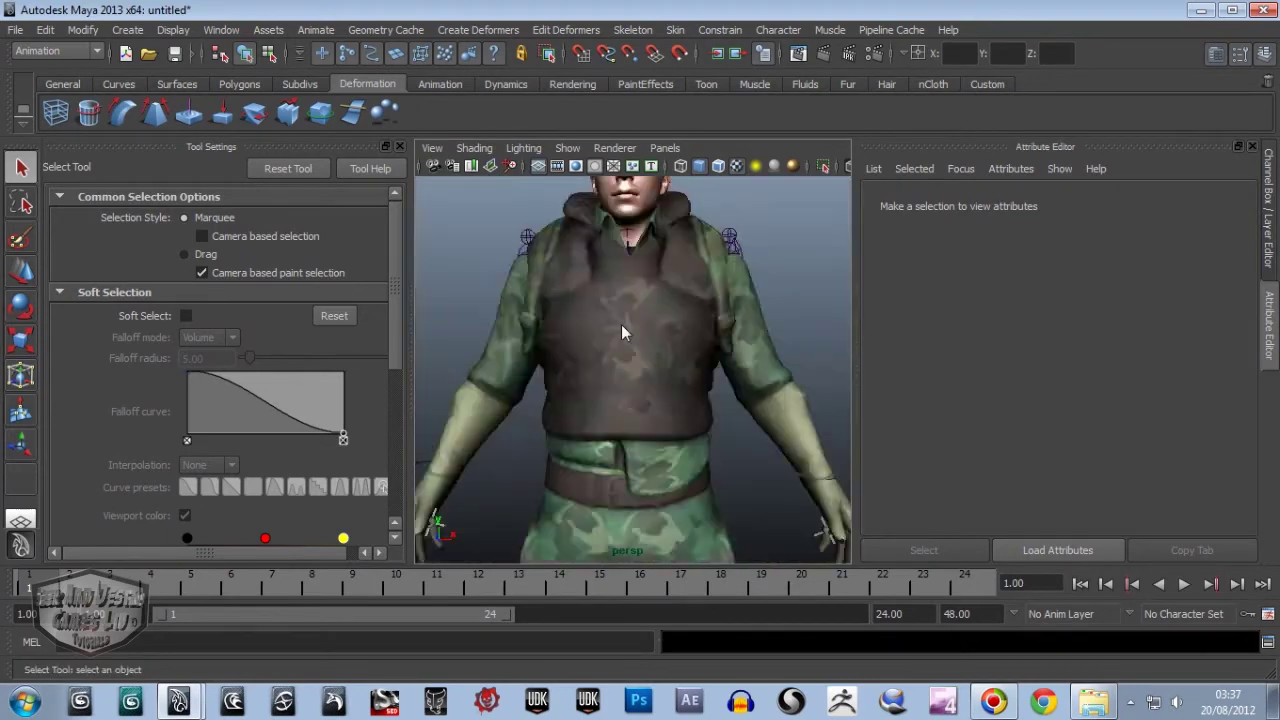
scroll(637, 399, down, 8)
scroll(621, 324, up, 2)
scroll(617, 368, up, 5)
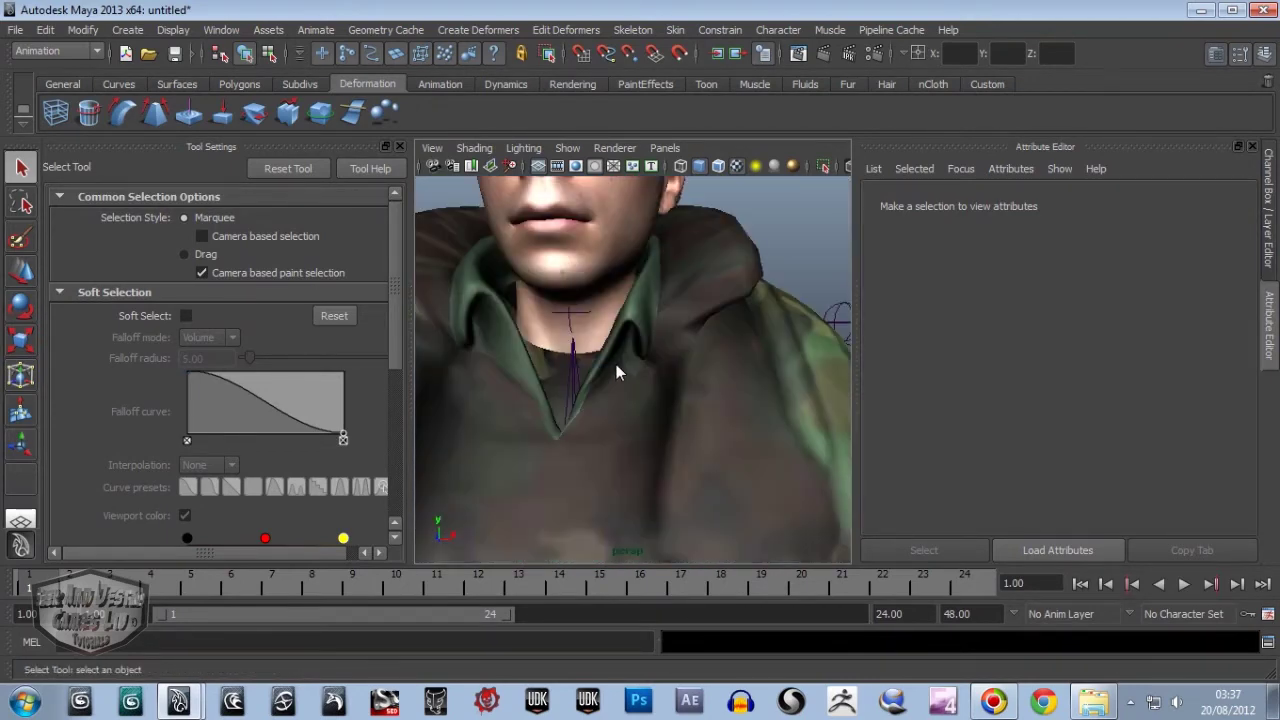
scroll(590, 380, down, 4)
Orbit to a three-quarter side view, inspect the legs, and return to the full character.
mouse_move(580, 390)
alt+mouse_down()
mouse_move(648, 418)
mouse_move(647, 391)
mouse_move(585, 402)
alt+mouse_up()
scroll(585, 410, down, 4)
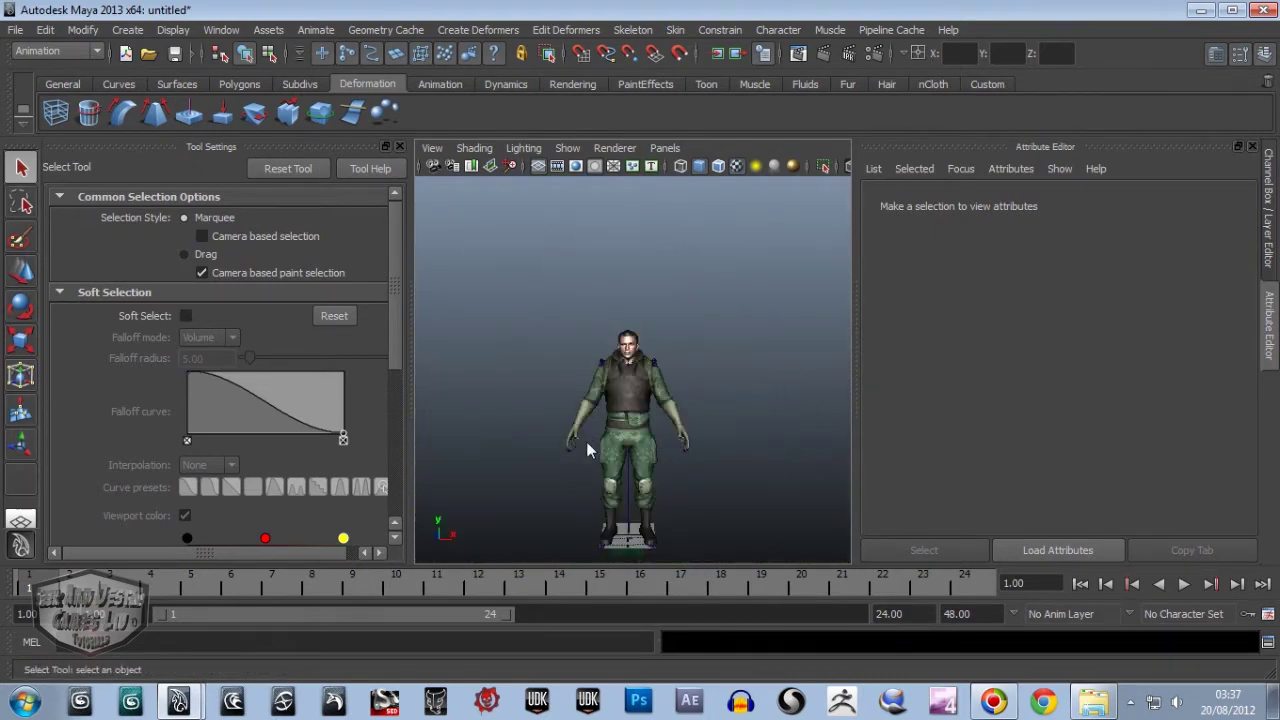
alt+middle_drag(587, 441, 577, 376)
scroll(577, 372, up, 4)
scroll(577, 372, down, 4)
mouse_move(576, 372)
alt+mouse_down()
mouse_move(525, 381)
mouse_move(628, 376)
mouse_move(533, 382)
alt+mouse_up()
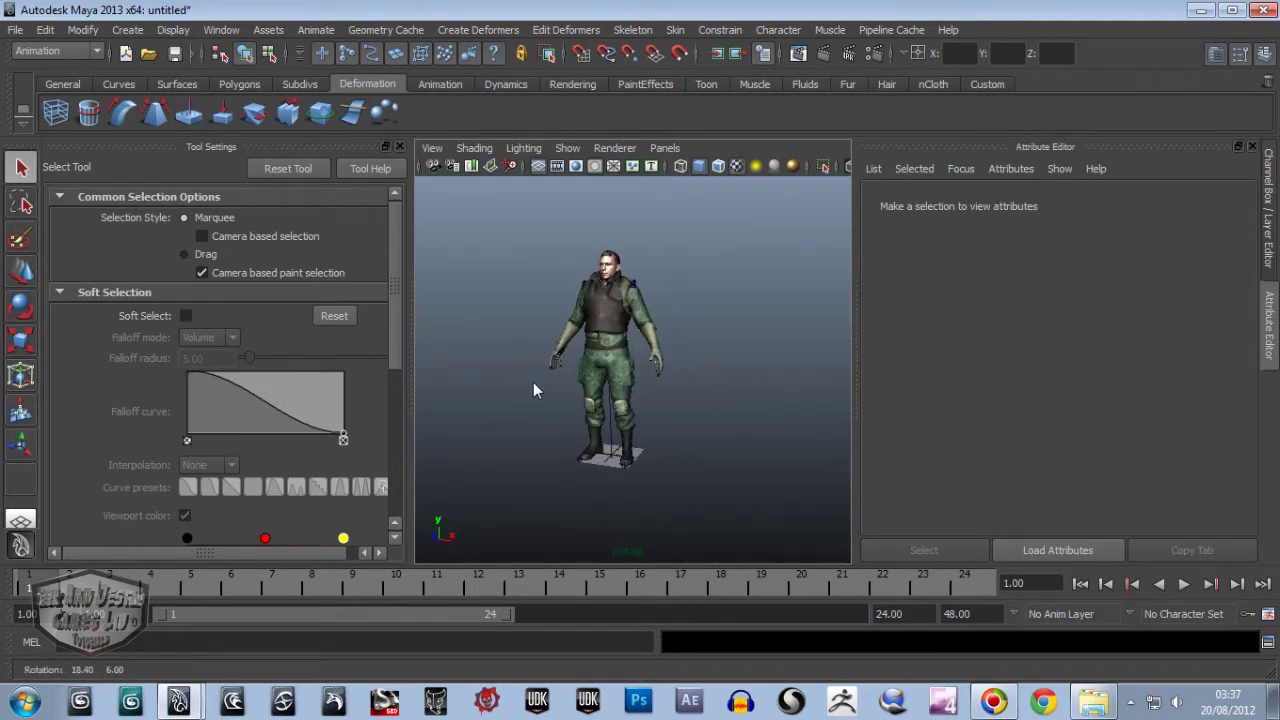
Save the scene as Epic_Me_05.mb, replacing the existing file.
click(15, 30)
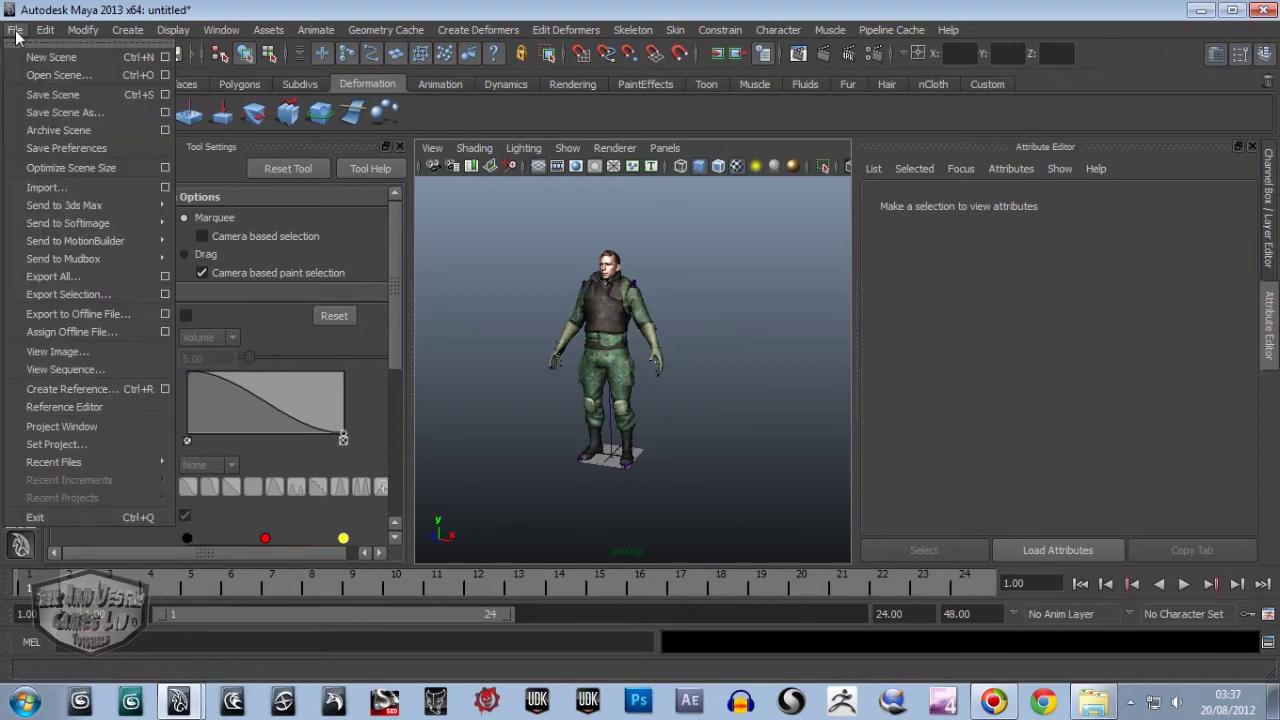
click(73, 113)
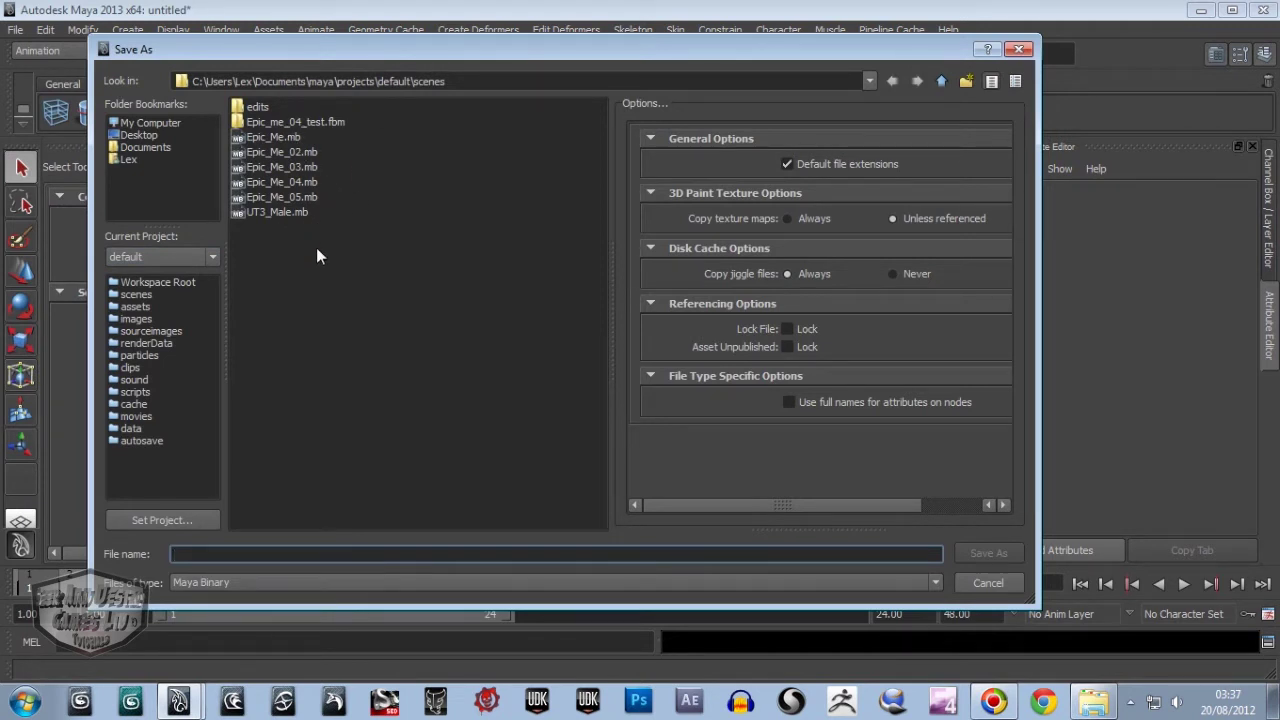
click(273, 201)
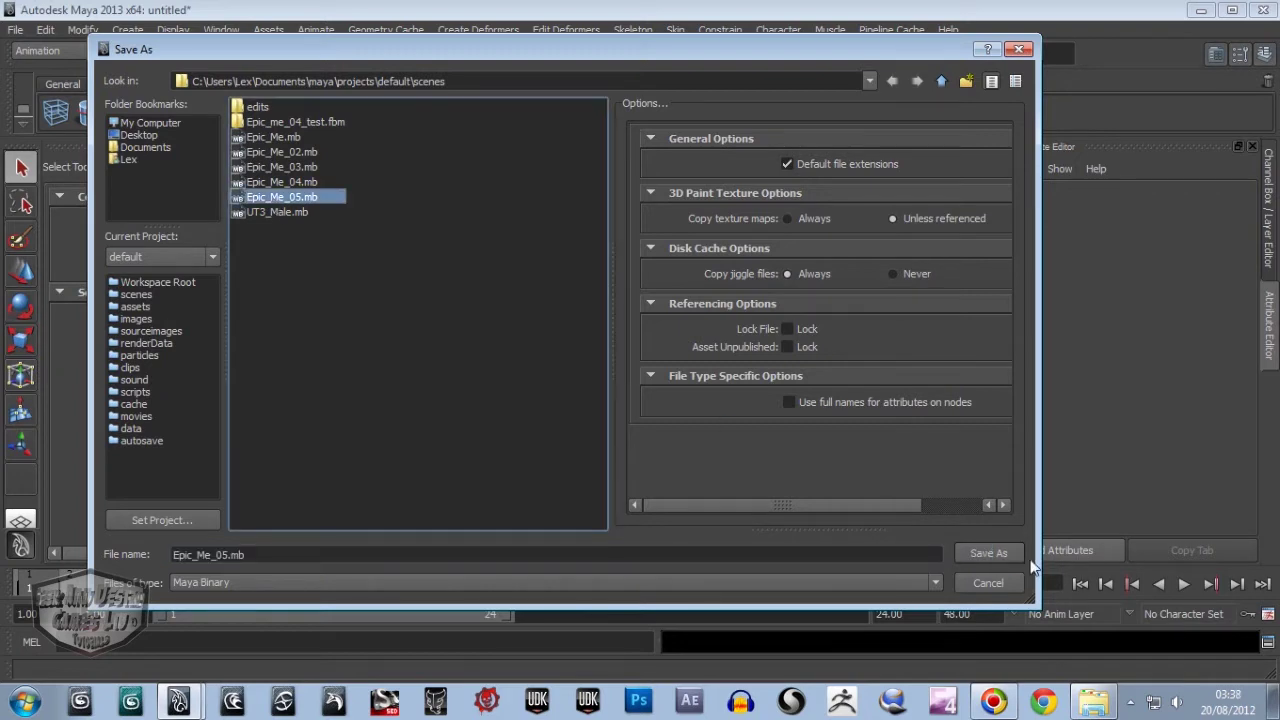
click(999, 556)
click(513, 348)
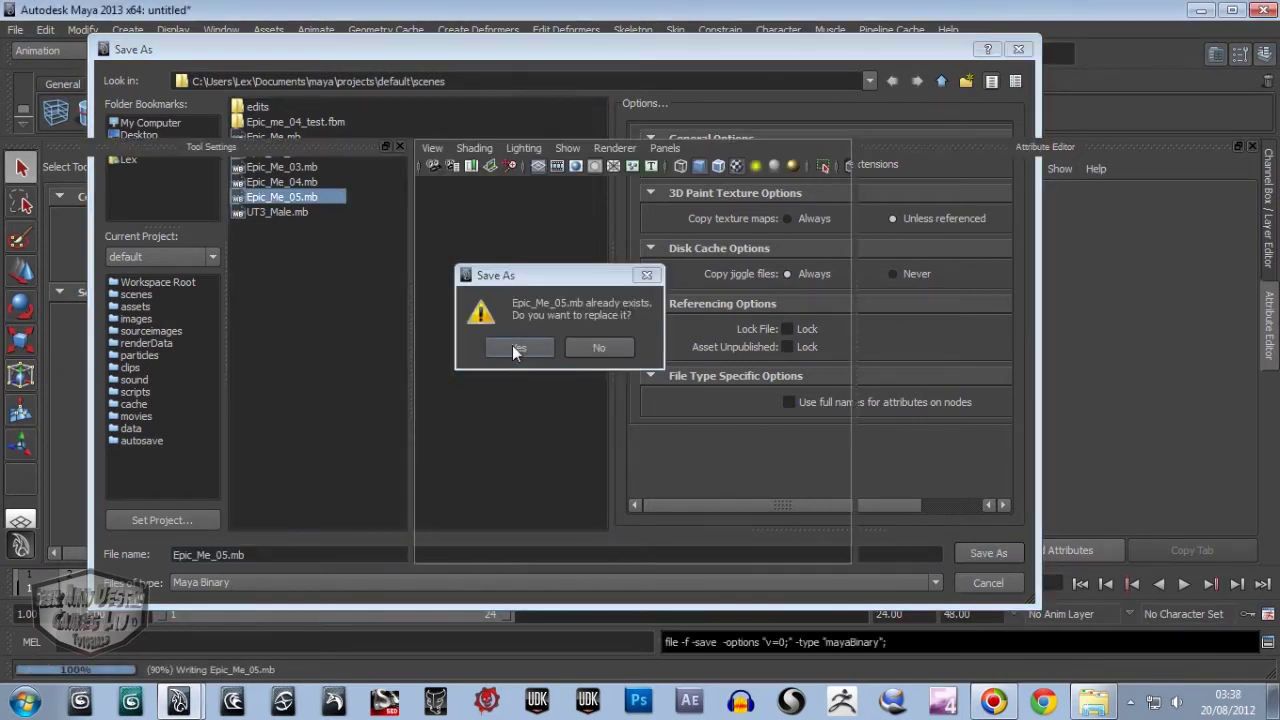
Set the Export All file name to Epic_me_05_test.FBX, based on the 04 version.
click(15, 29)
mouse_move(46, 187)
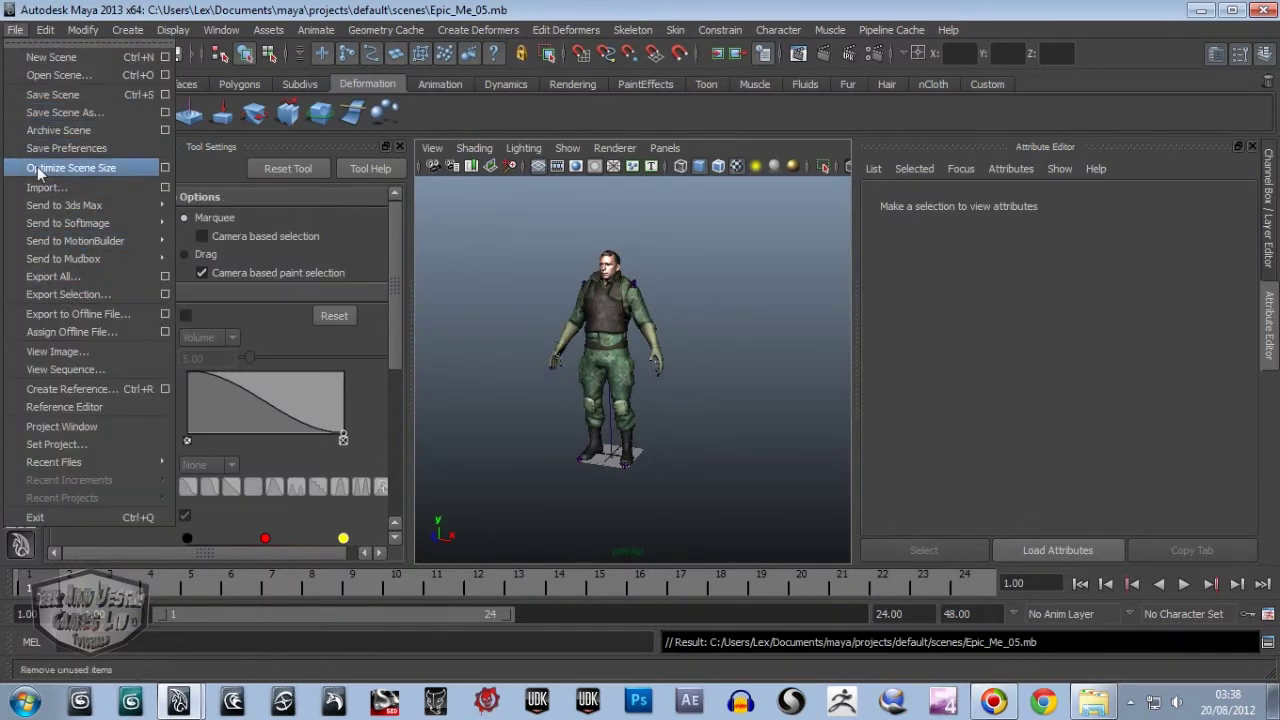
click(57, 280)
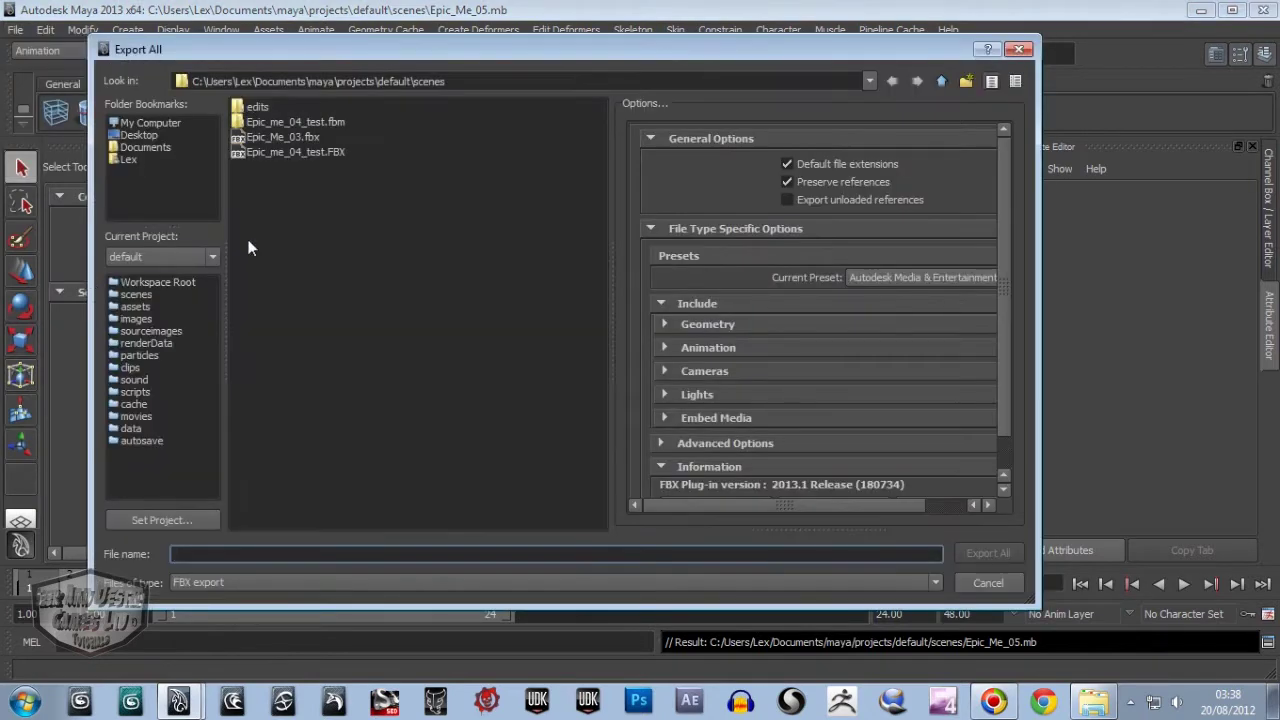
click(305, 152)
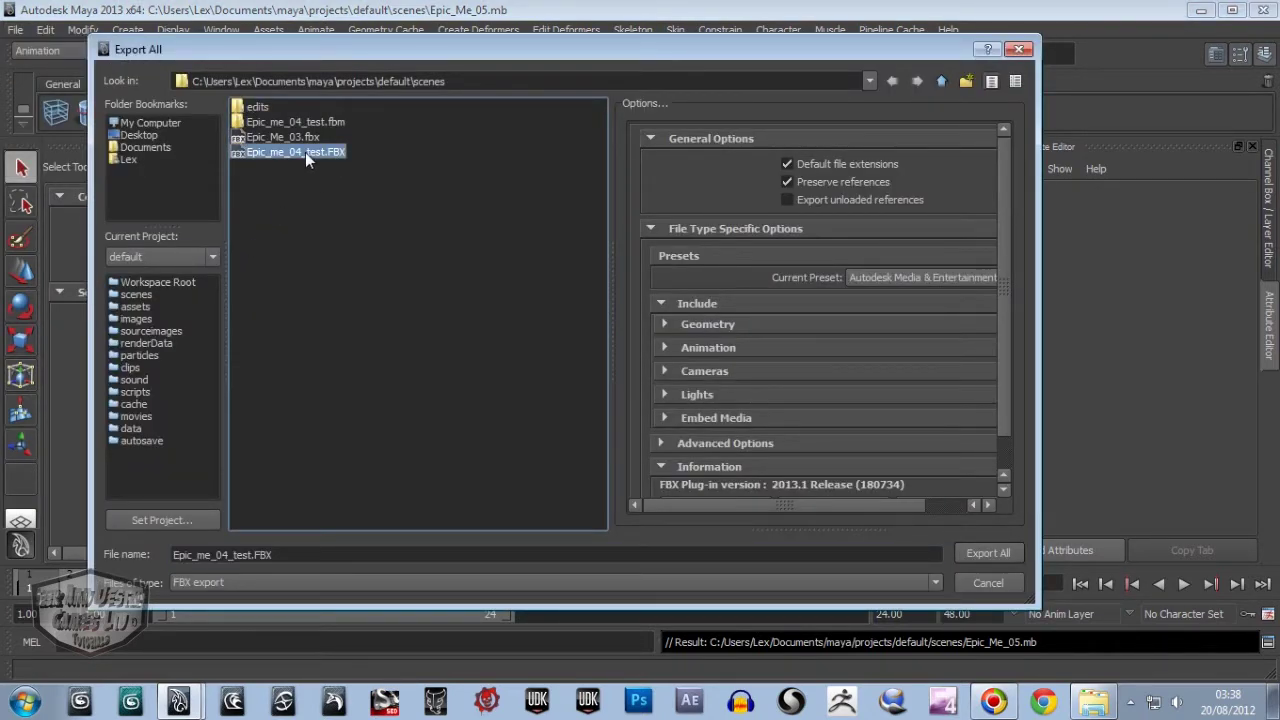
click(228, 555)
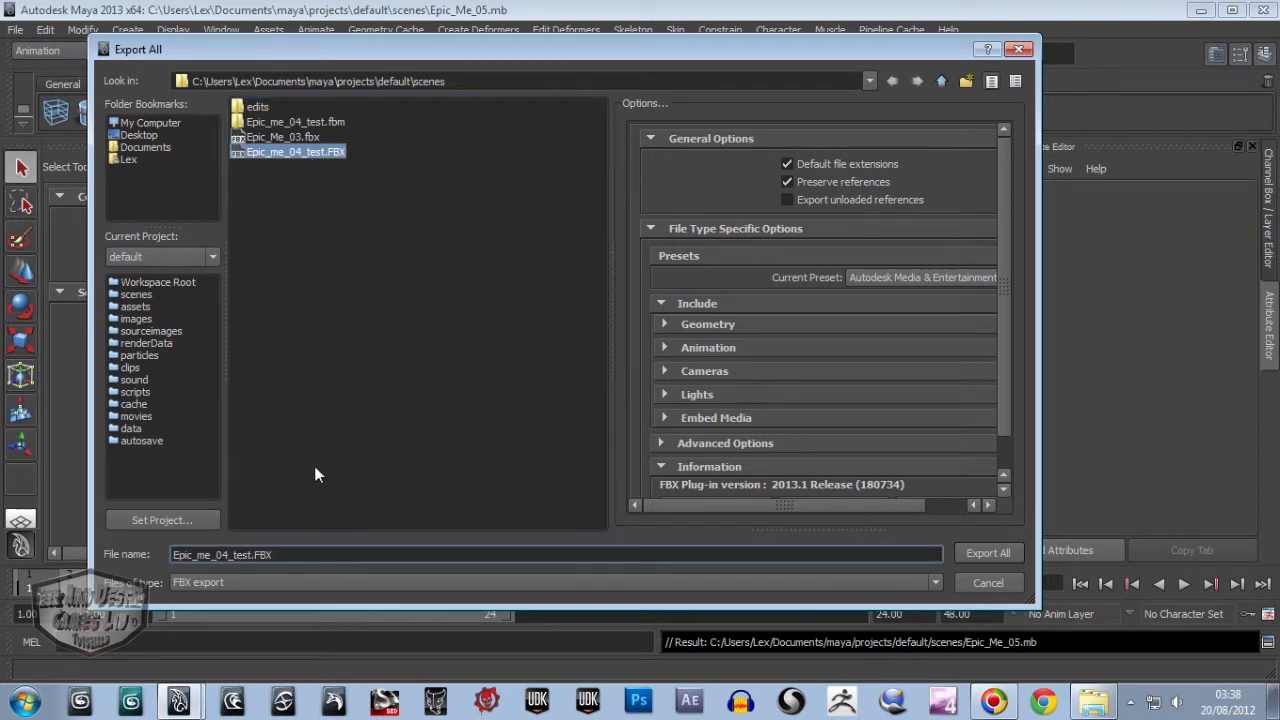
key(BackSpace)
text(5)
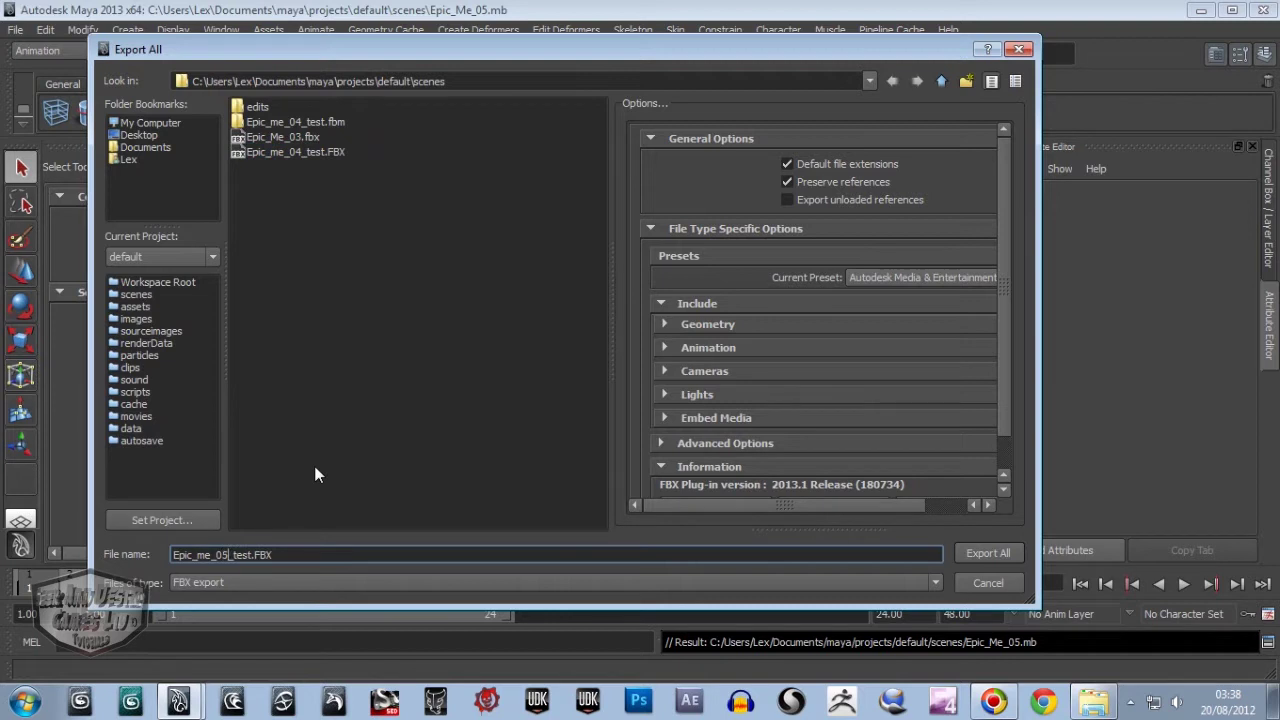
Export the whole scene to FBX, then review and close the export warnings.
click(975, 554)
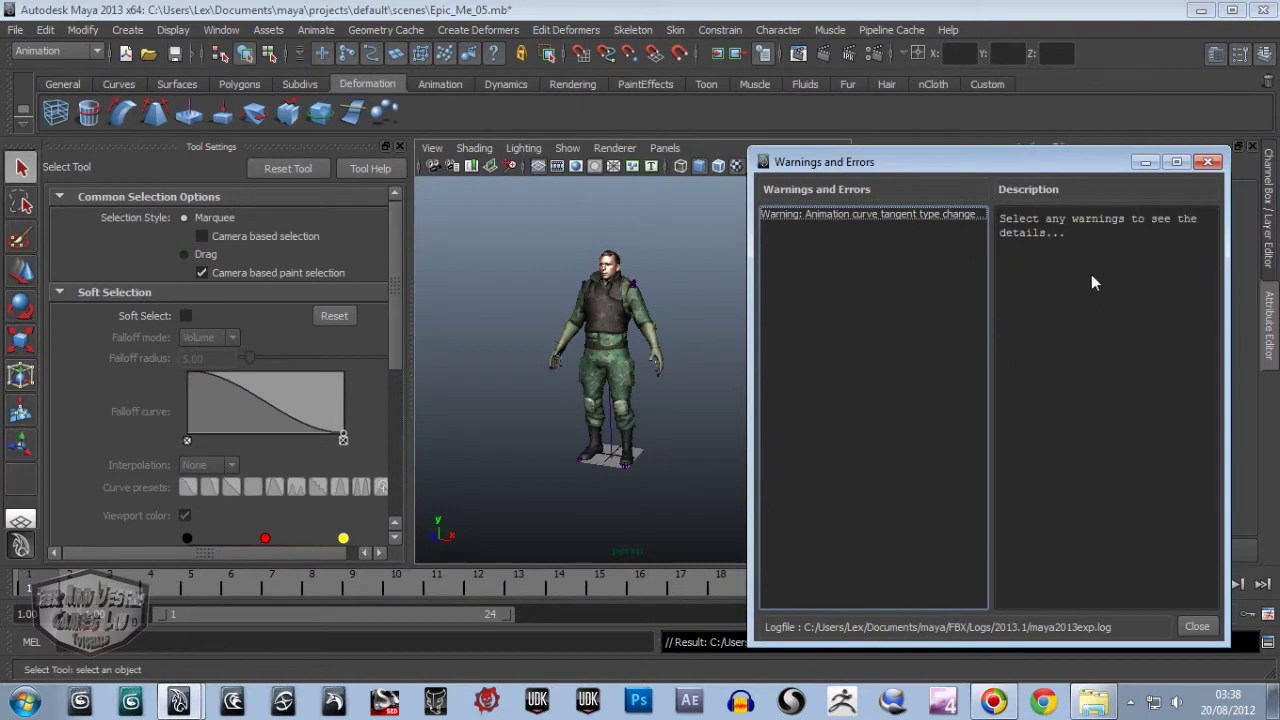
click(879, 214)
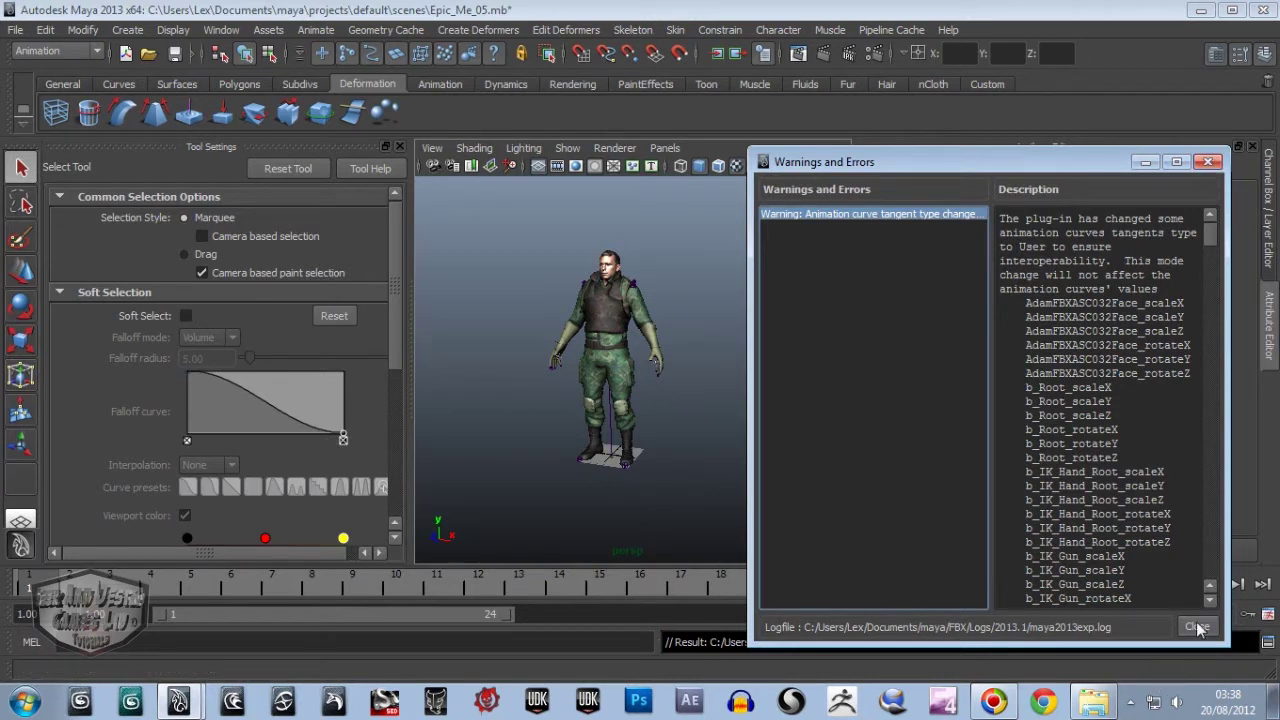
click(1209, 161)
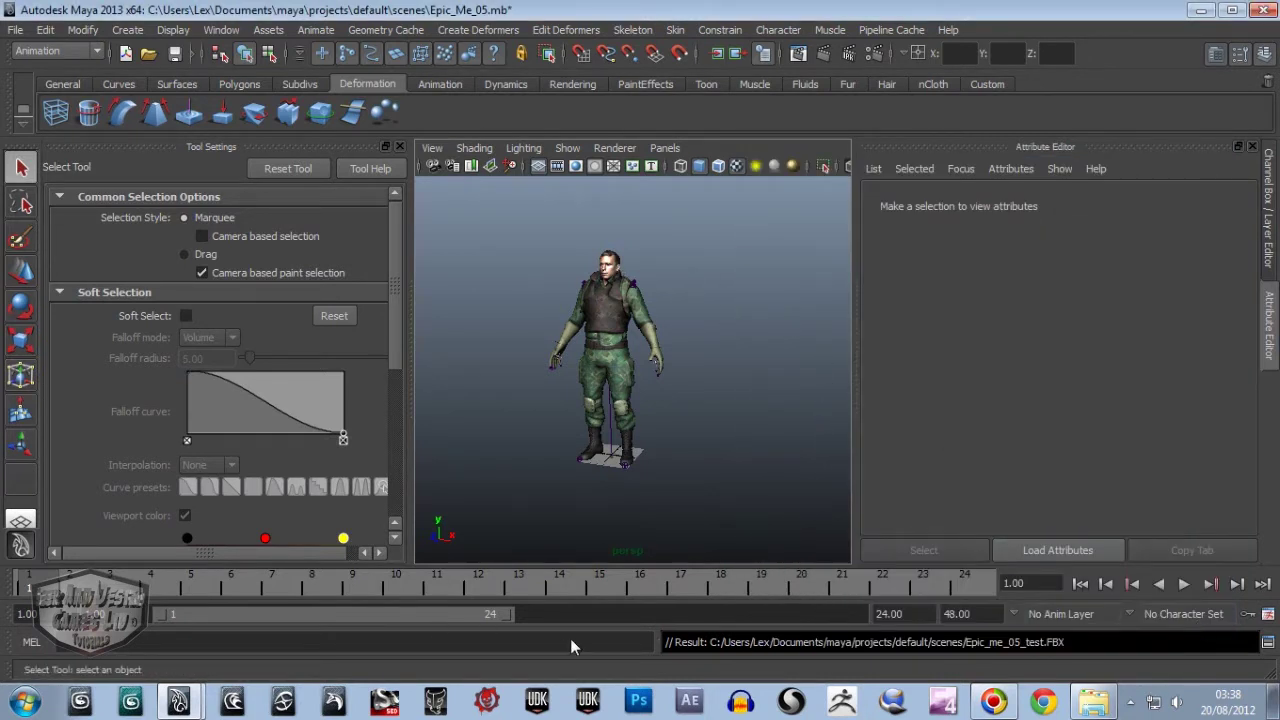
Launch the Unreal Development Kit and keep Maya minimized while it loads.
click(536, 705)
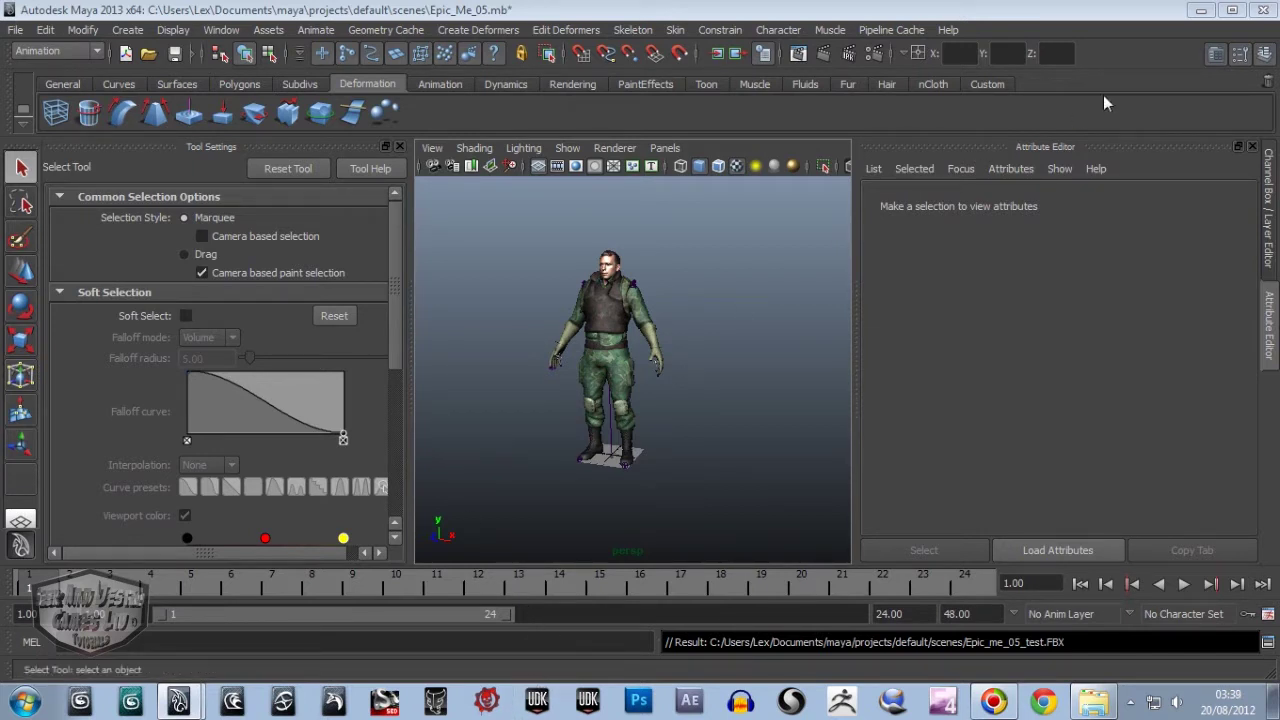
click(1201, 9)
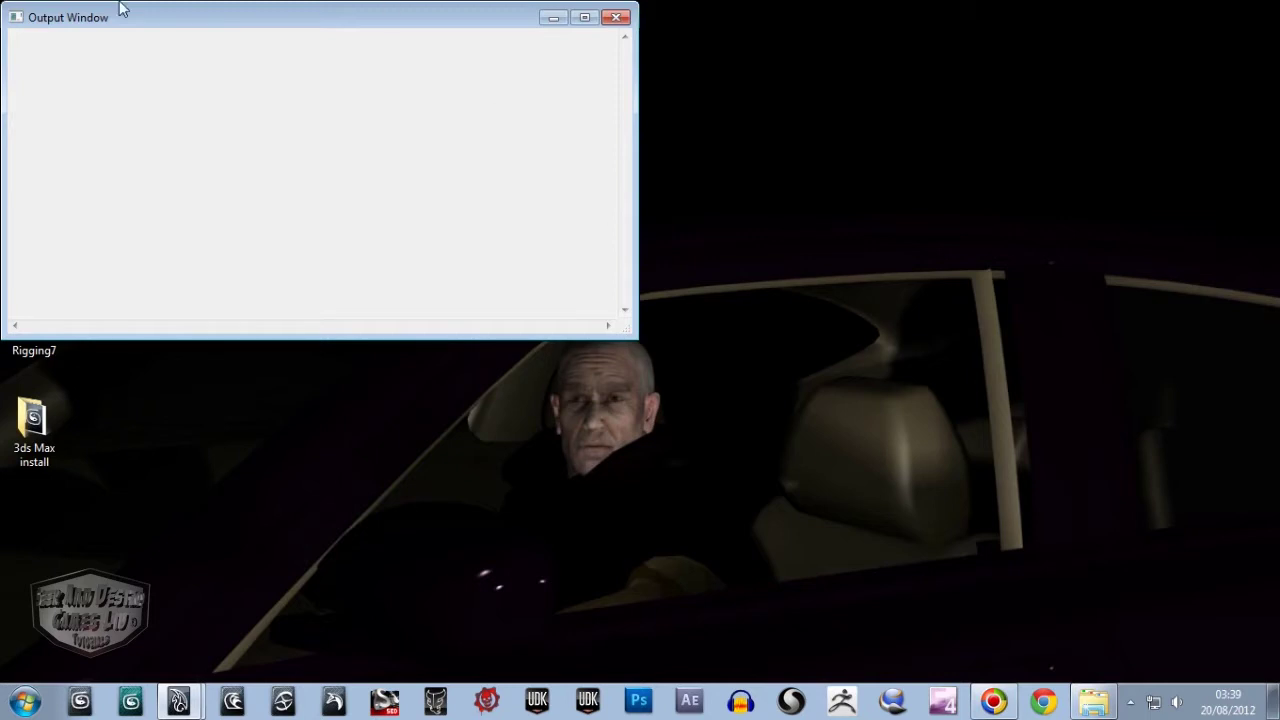
drag(157, 20, 211, 33)
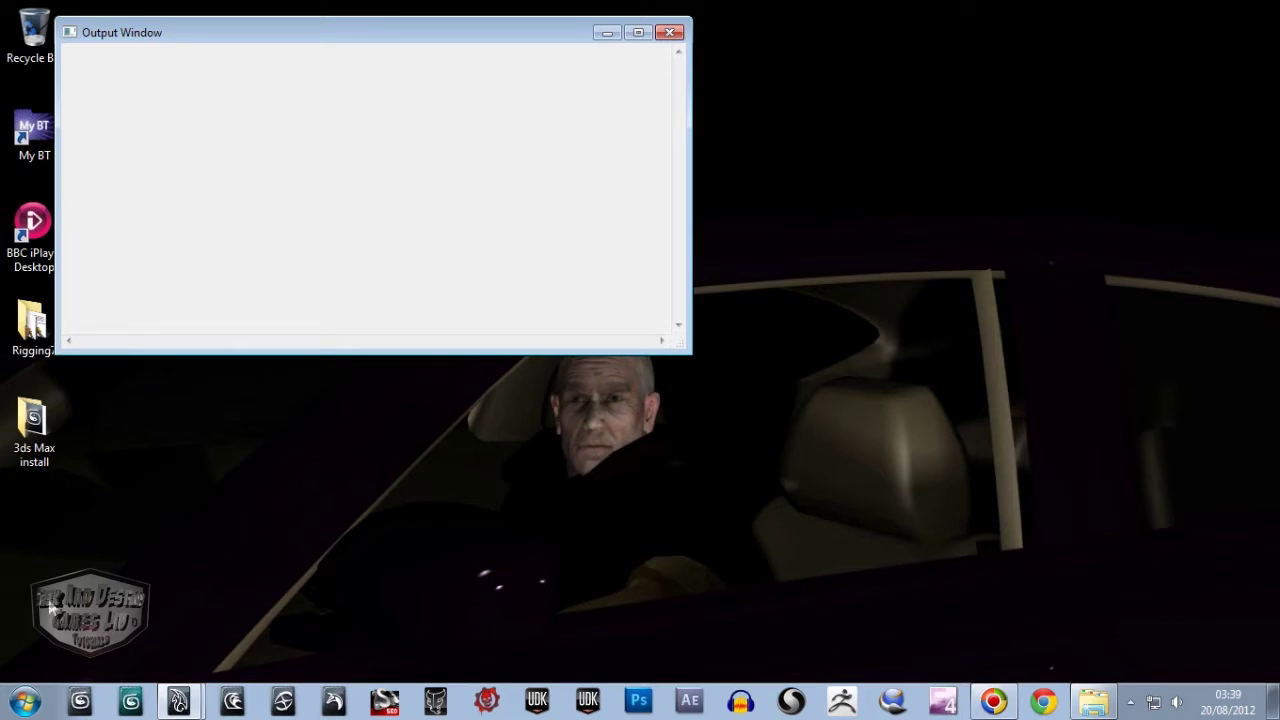
click(177, 702)
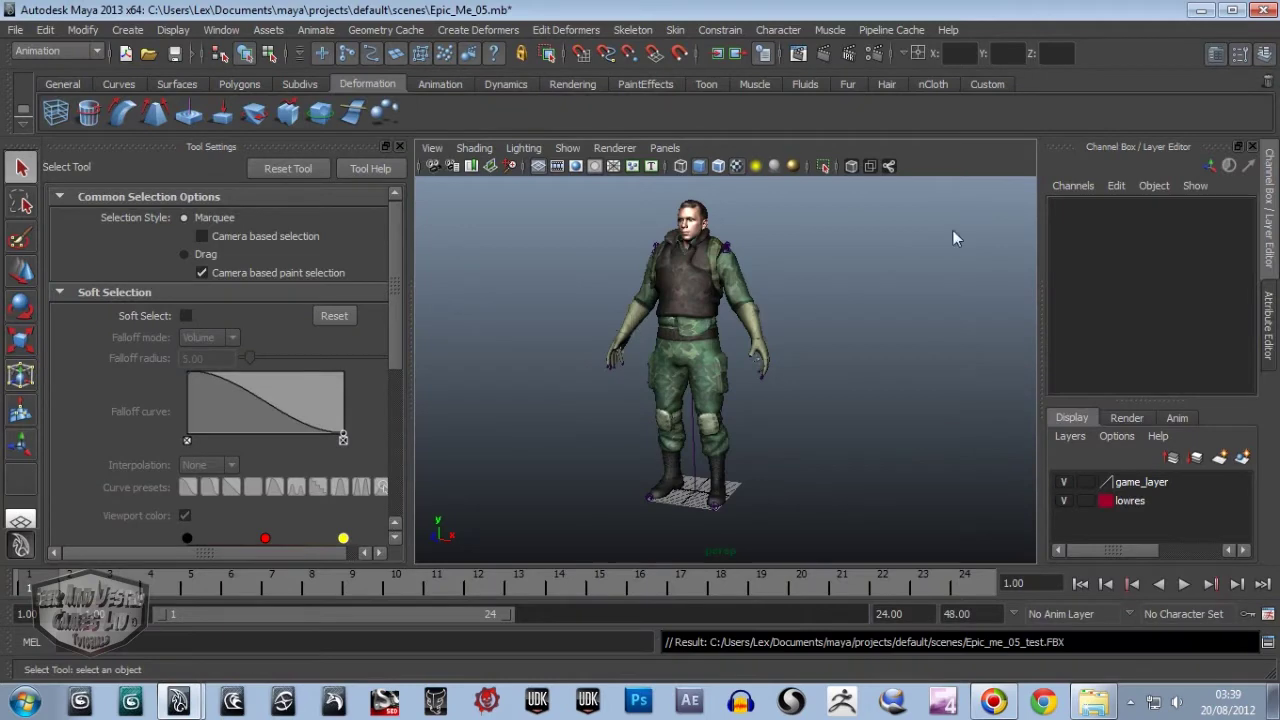
click(1199, 10)
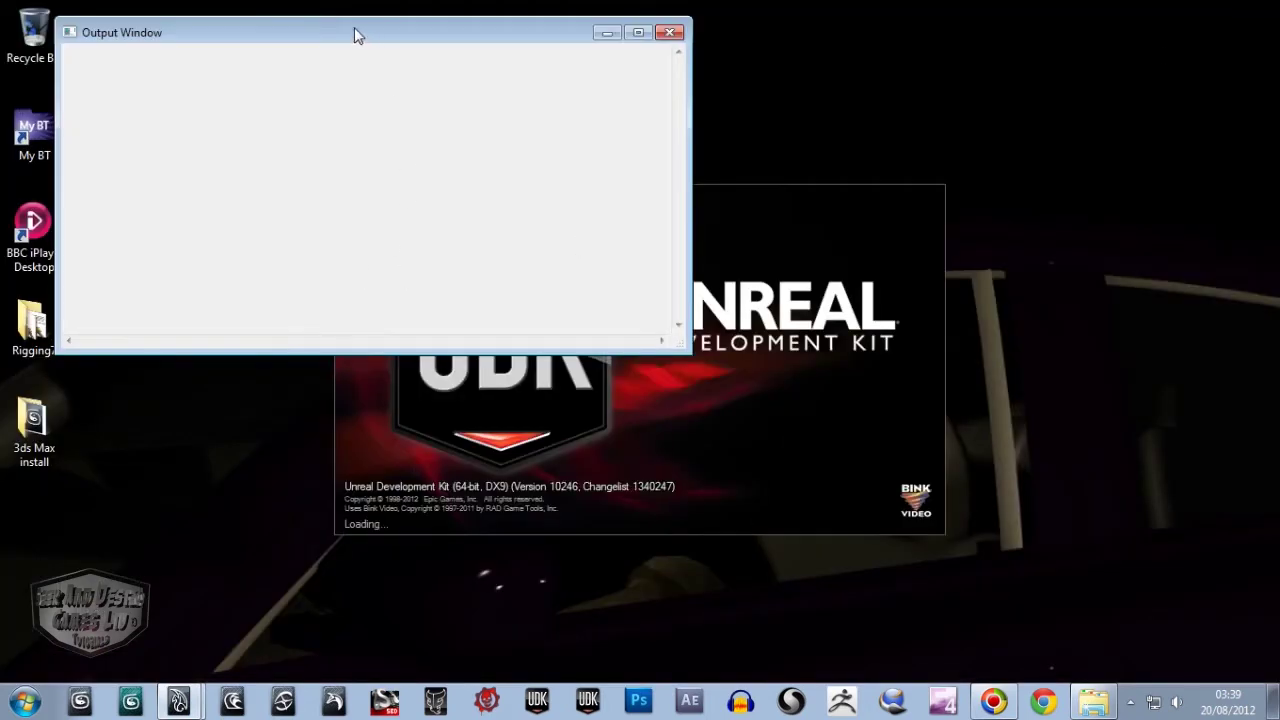
Move the UDK Output Window aside and minimize it while the editor loads.
drag(313, 34, 286, 36)
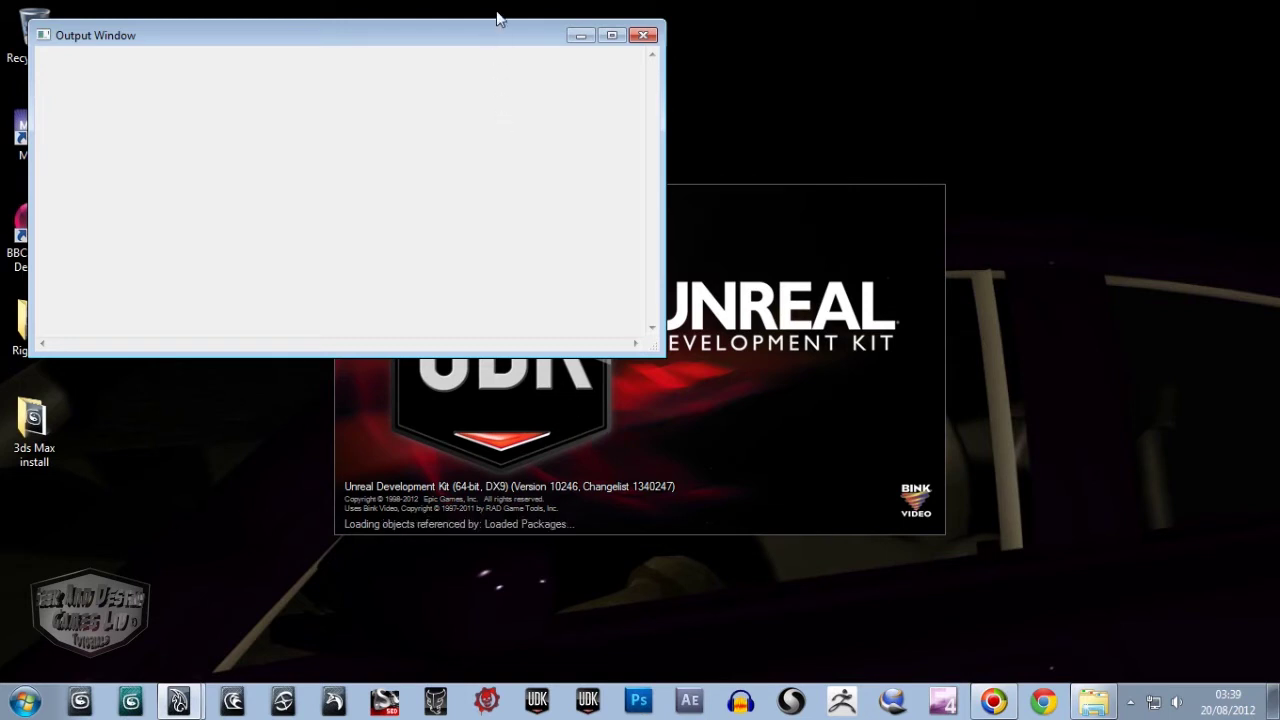
drag(482, 37, 449, 42)
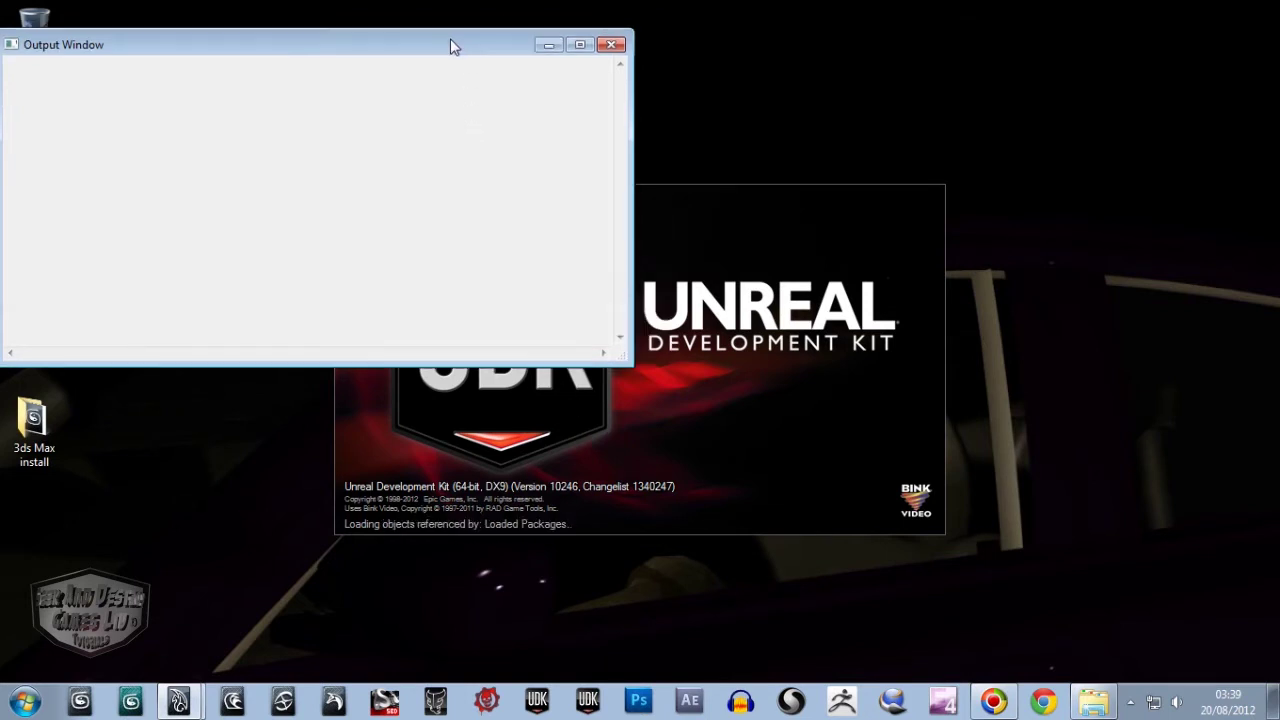
click(547, 40)
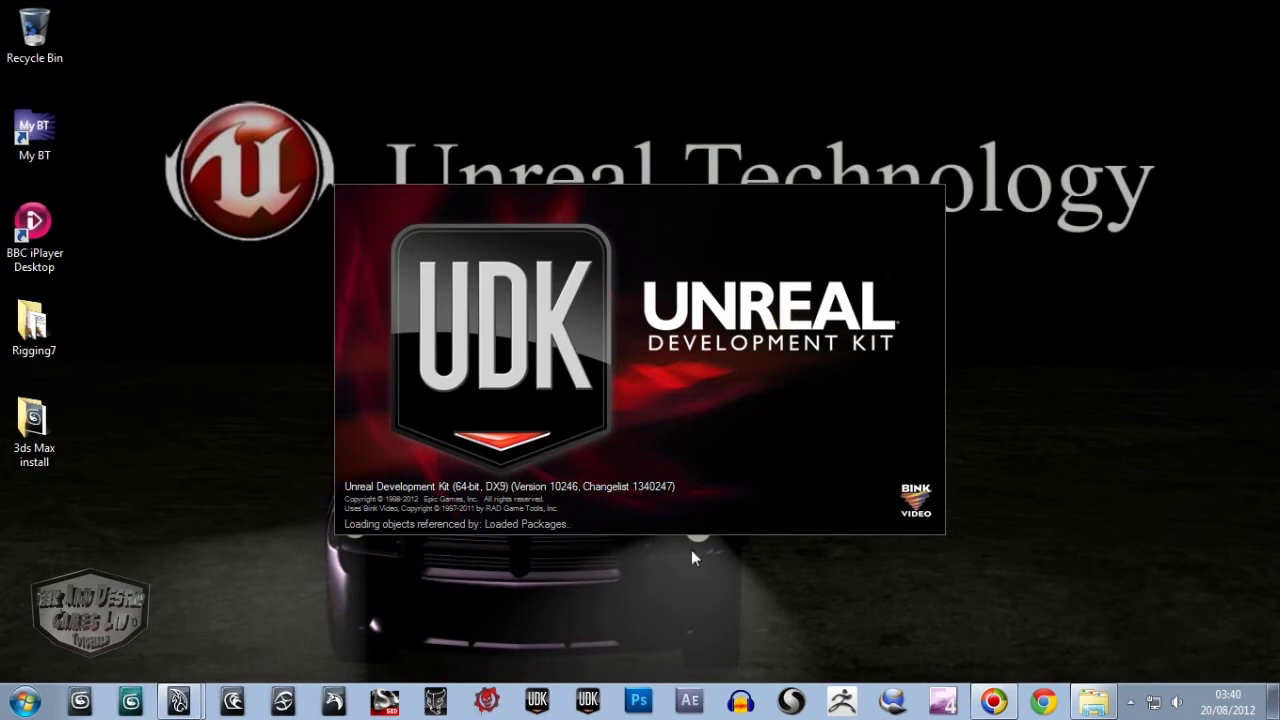
Briefly restore Maya to zoom on the soldier, then minimize it back to UDK.
click(178, 705)
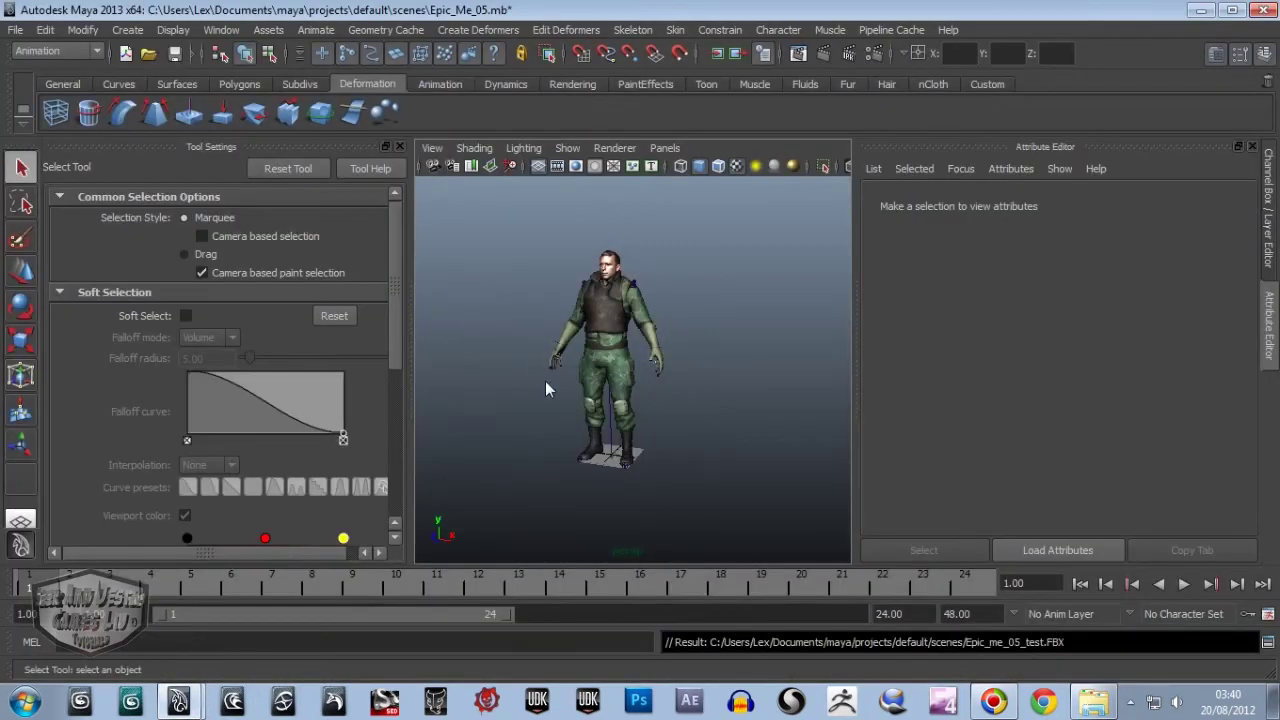
scroll(551, 389, up, 3)
scroll(545, 383, up, 2)
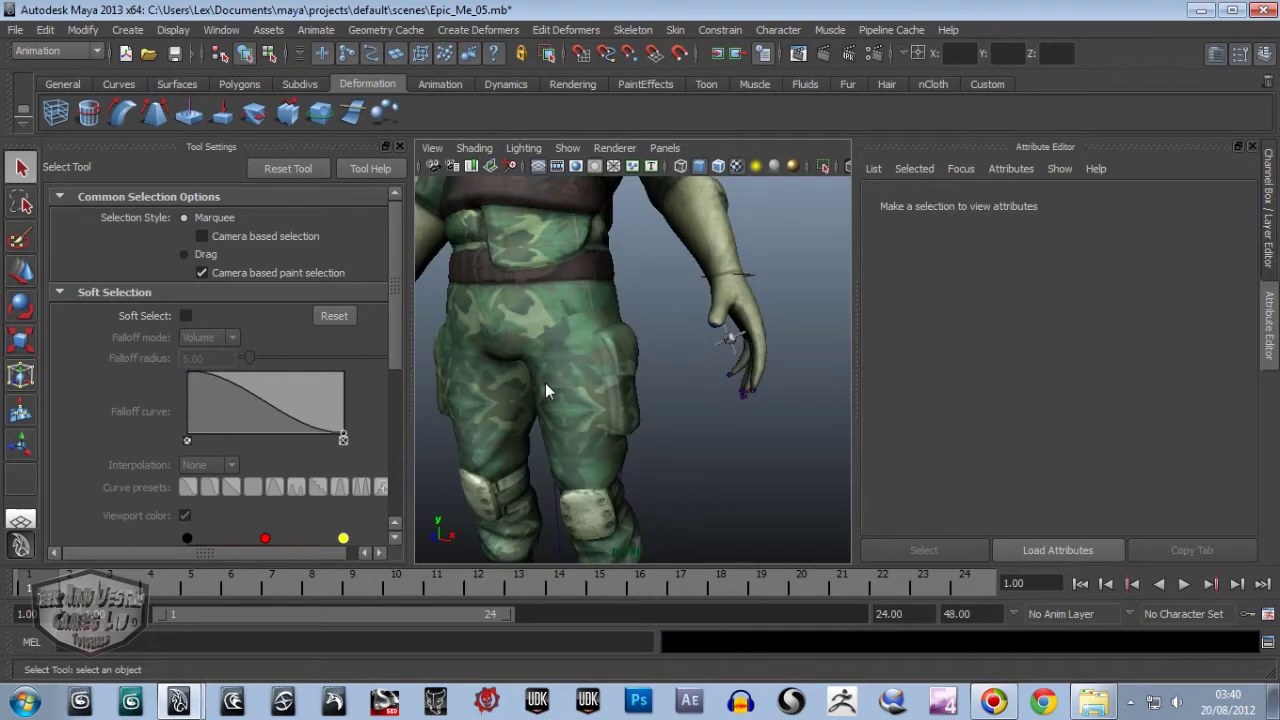
scroll(545, 383, down, 4)
scroll(544, 383, down, 2)
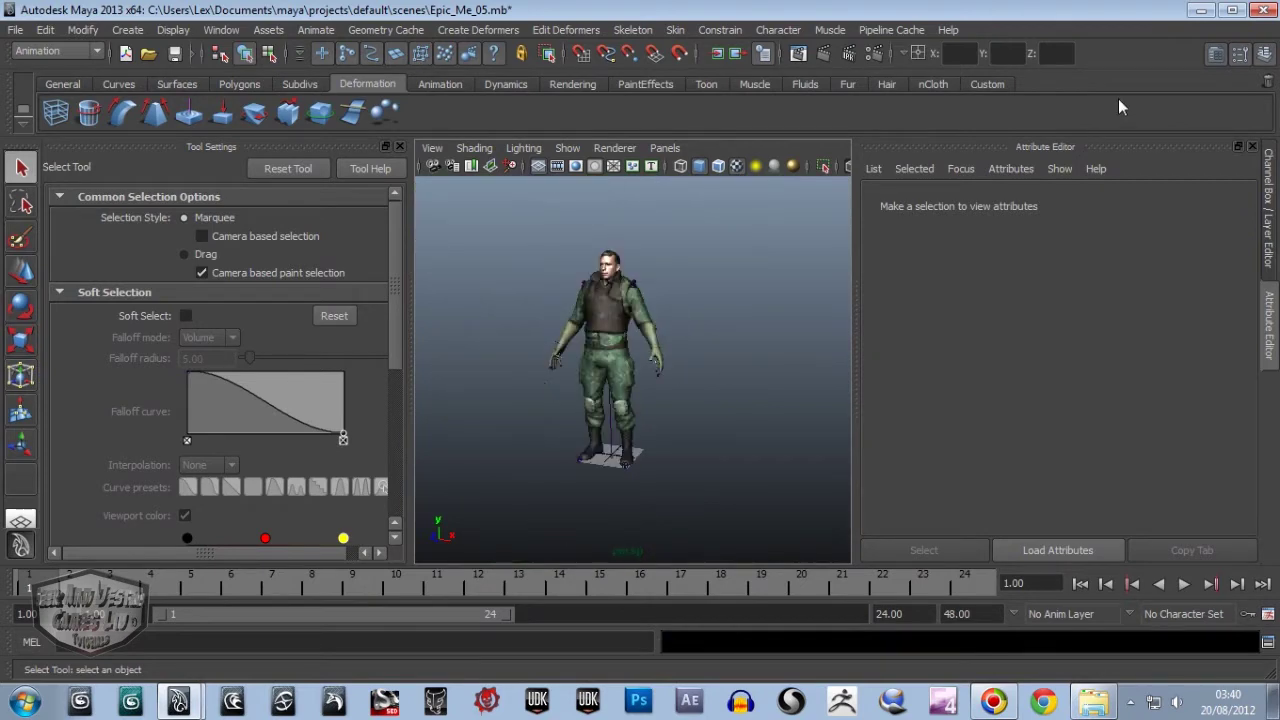
click(1199, 10)
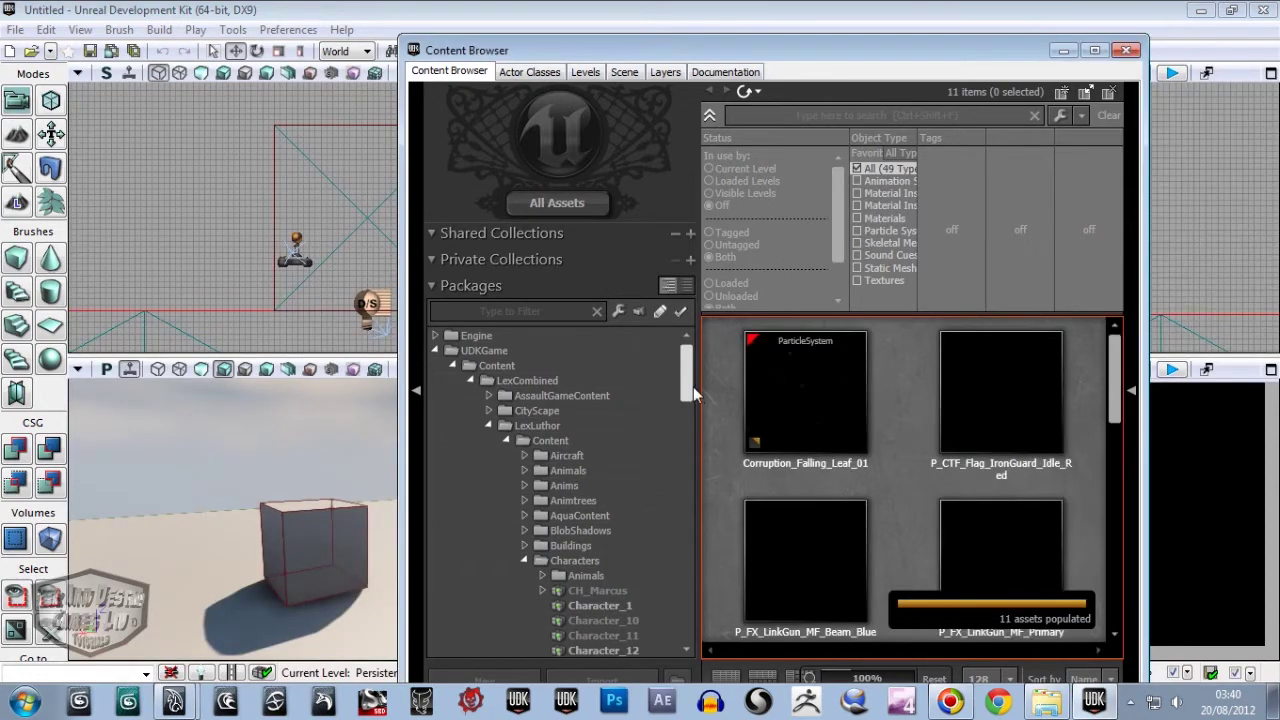
Collapse the Ivan package and show the Characters package's 77 assets in the Content Browser.
drag(693, 389, 696, 469)
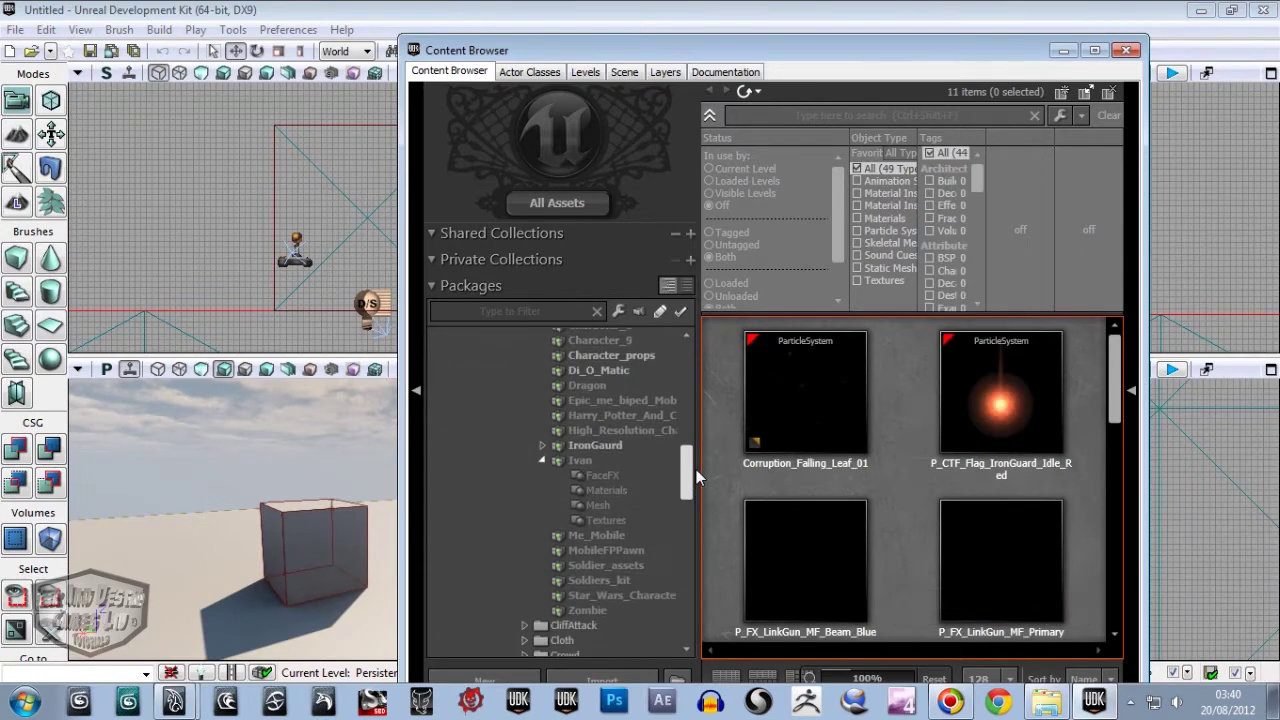
click(542, 460)
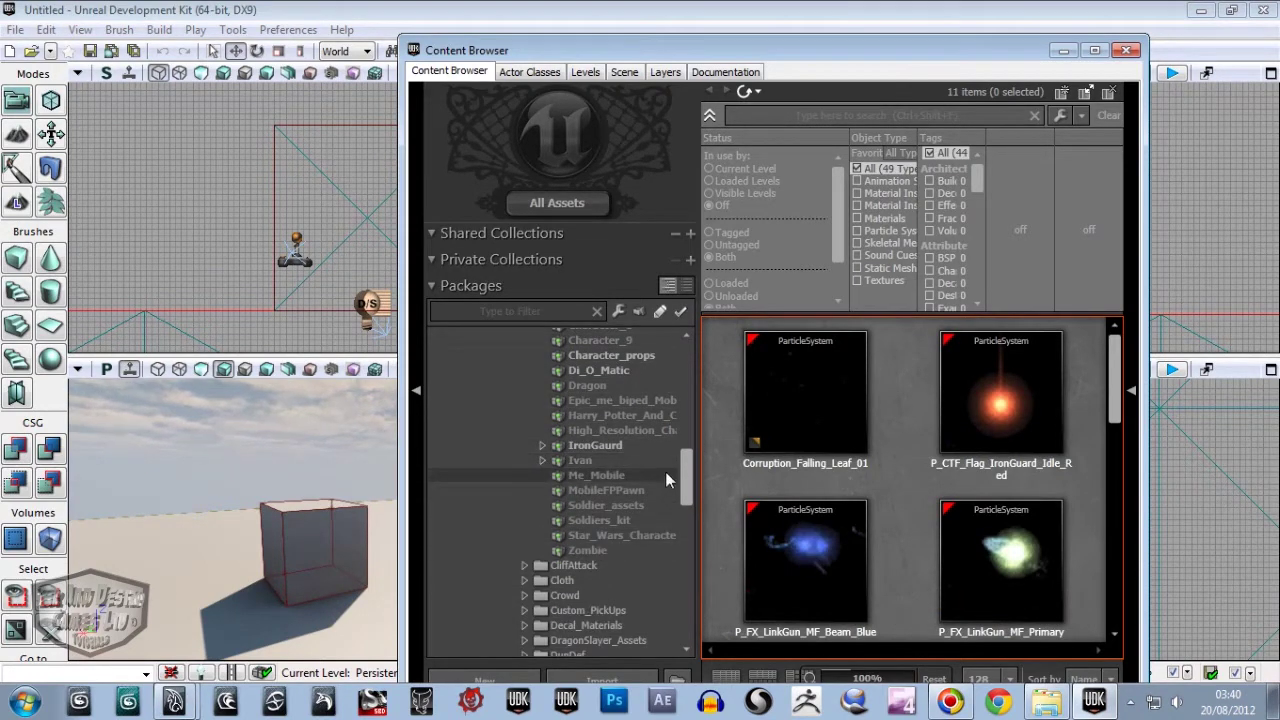
drag(688, 482, 685, 396)
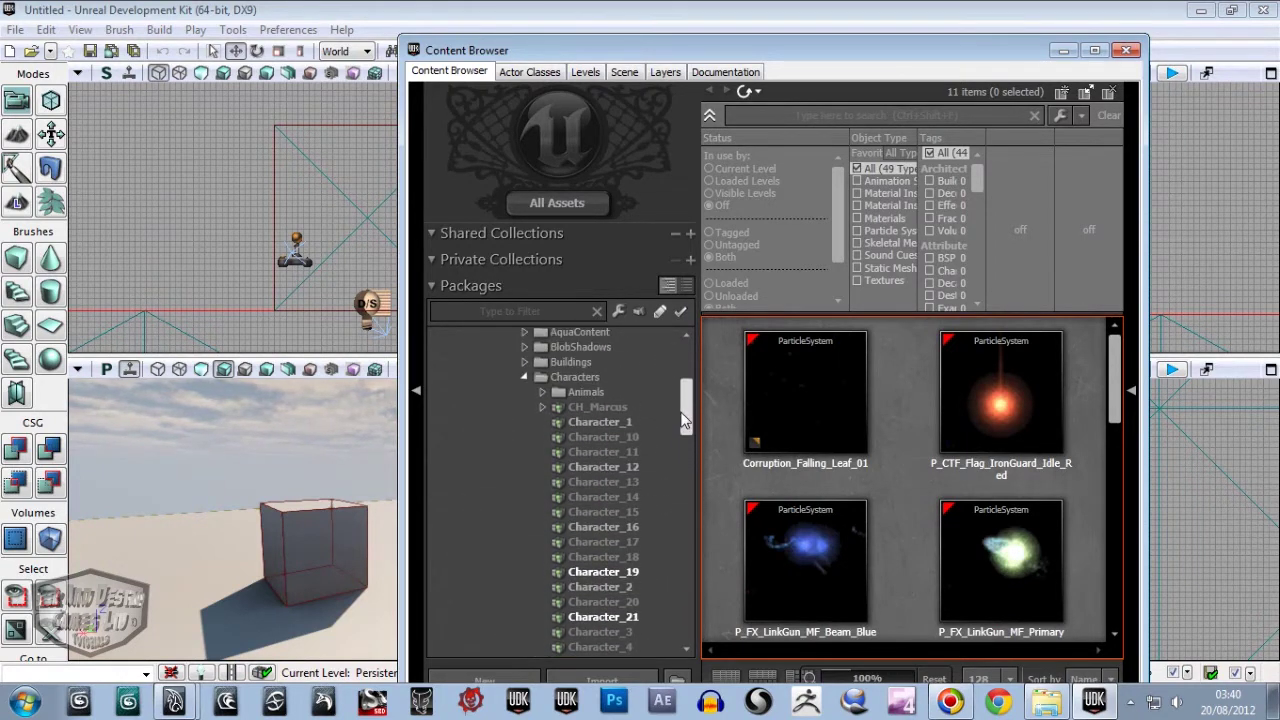
click(574, 378)
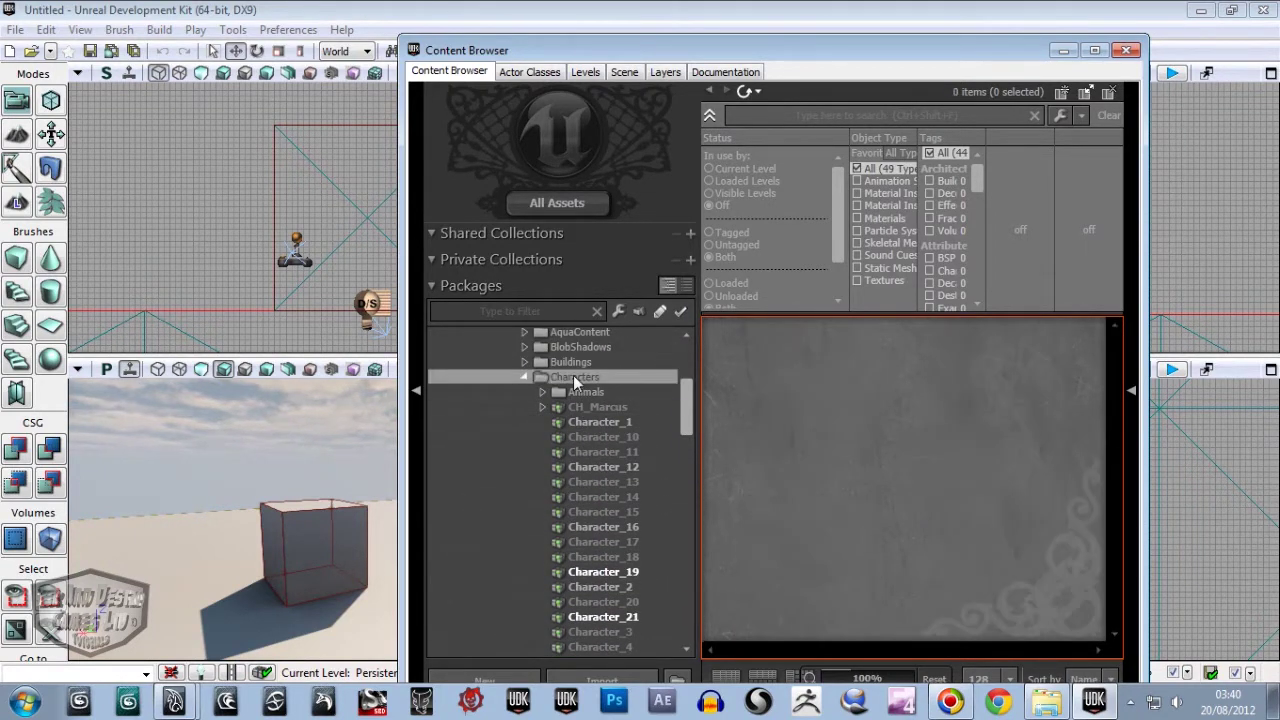
Choose Epic_me_05_test.FBX from Documents > maya > projects > default > scenes for import.
click(598, 684)
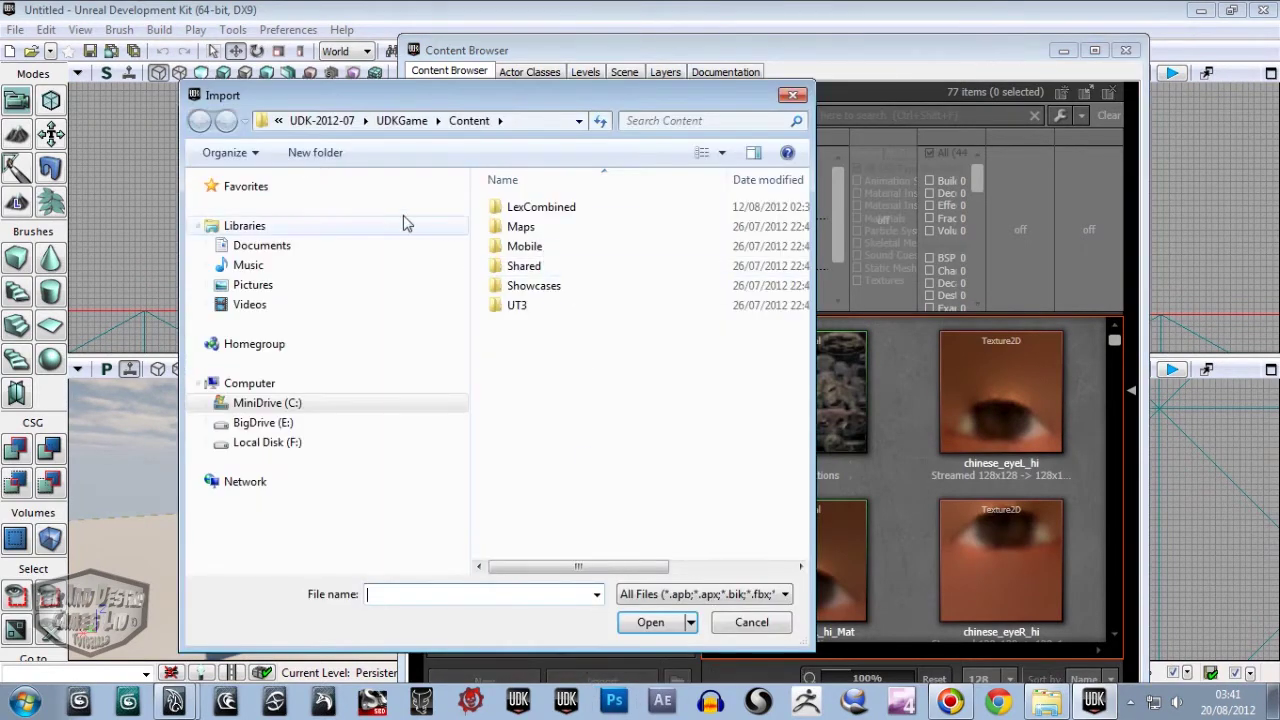
click(285, 245)
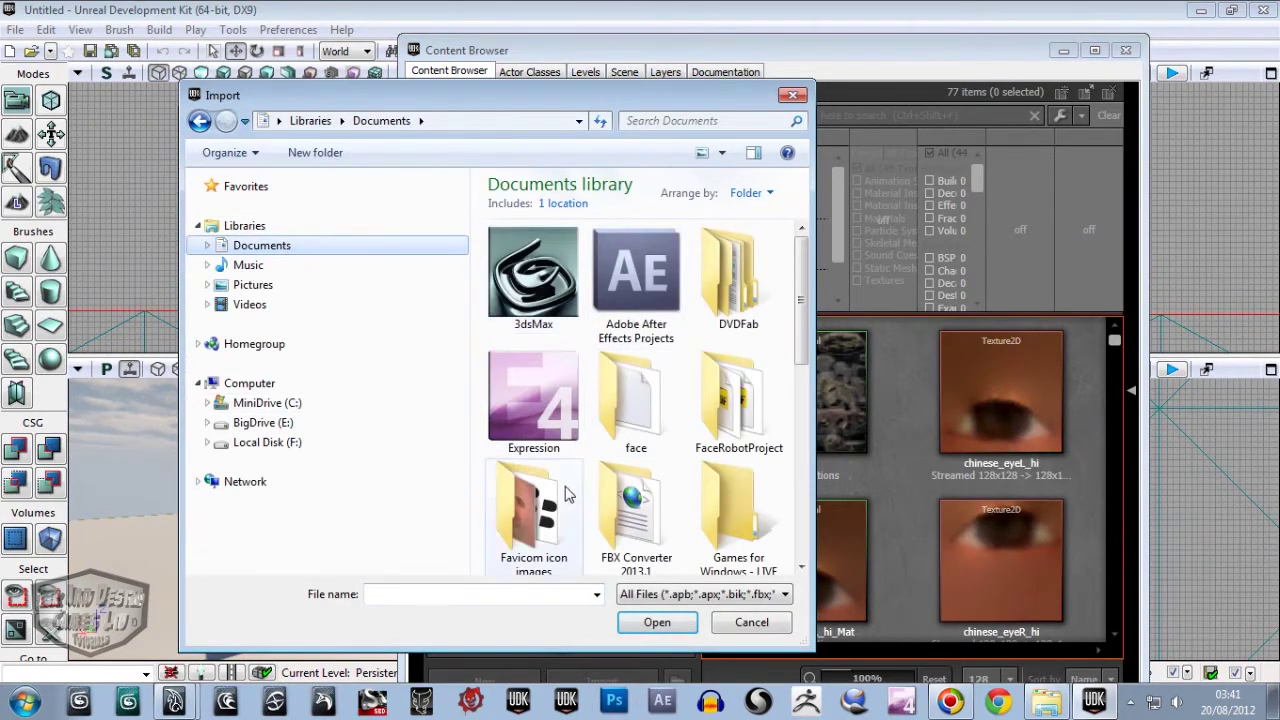
scroll(650, 400, down, 3)
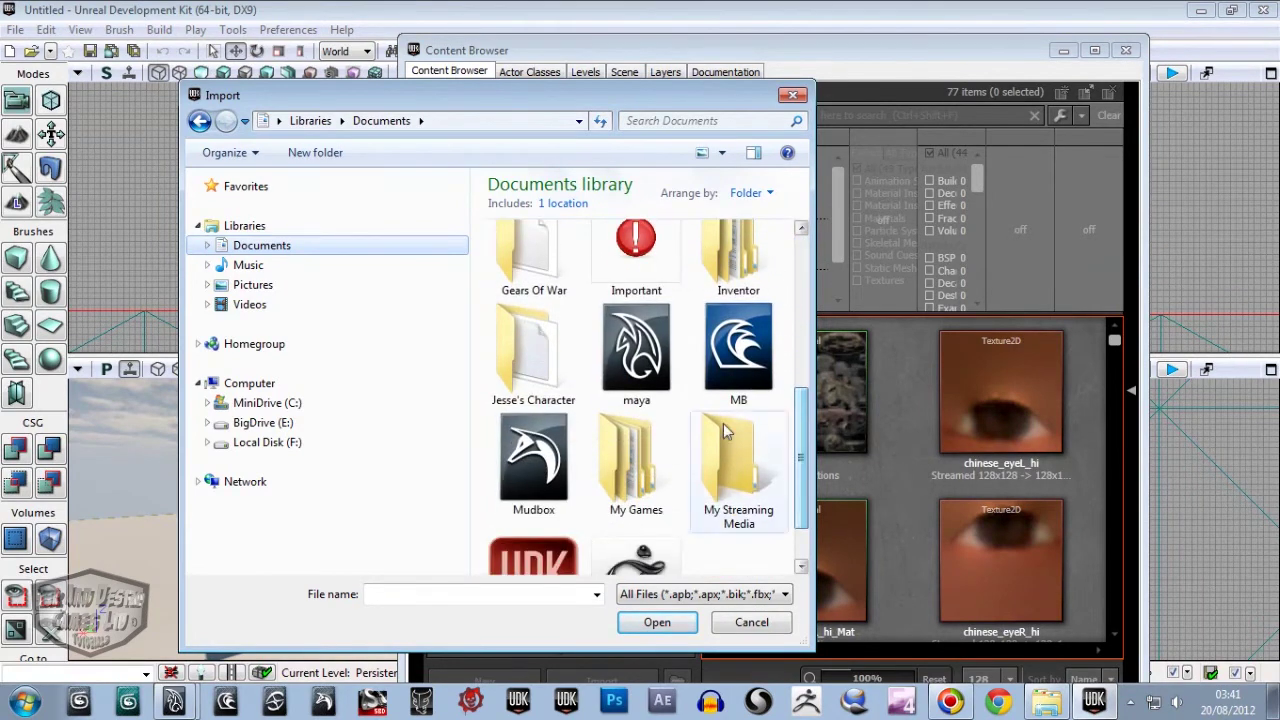
double_click(636, 355)
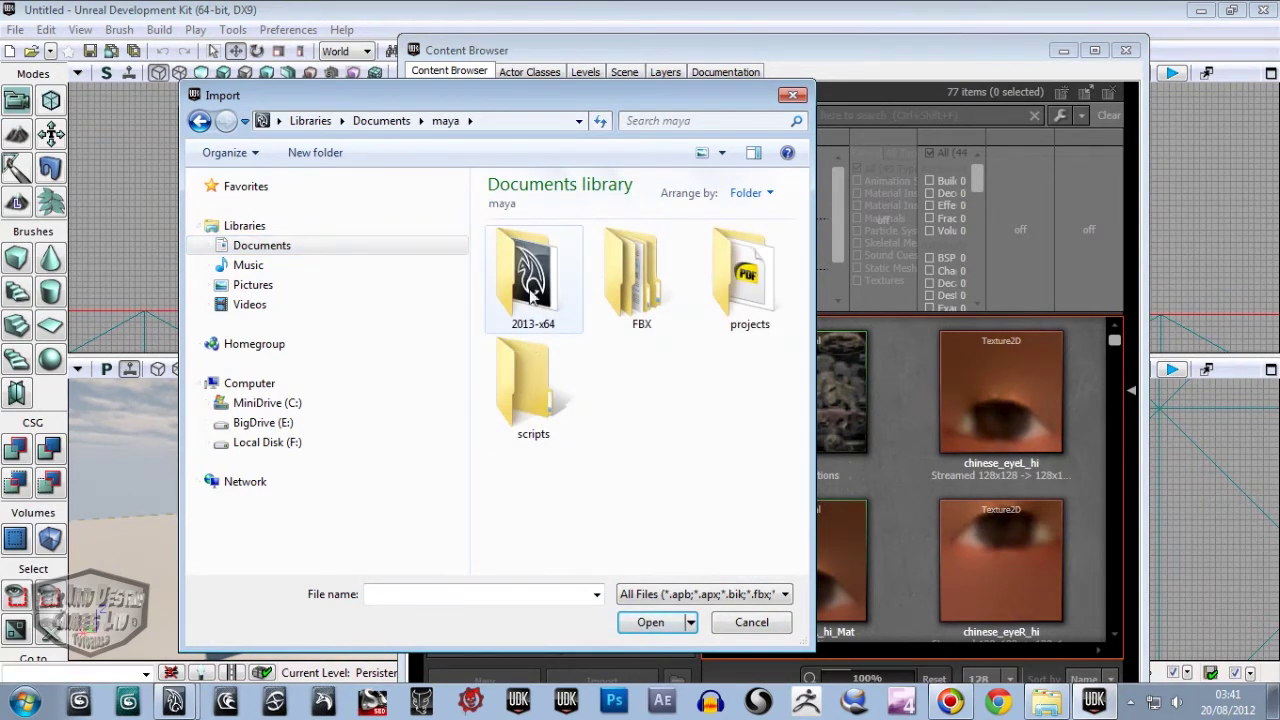
double_click(748, 282)
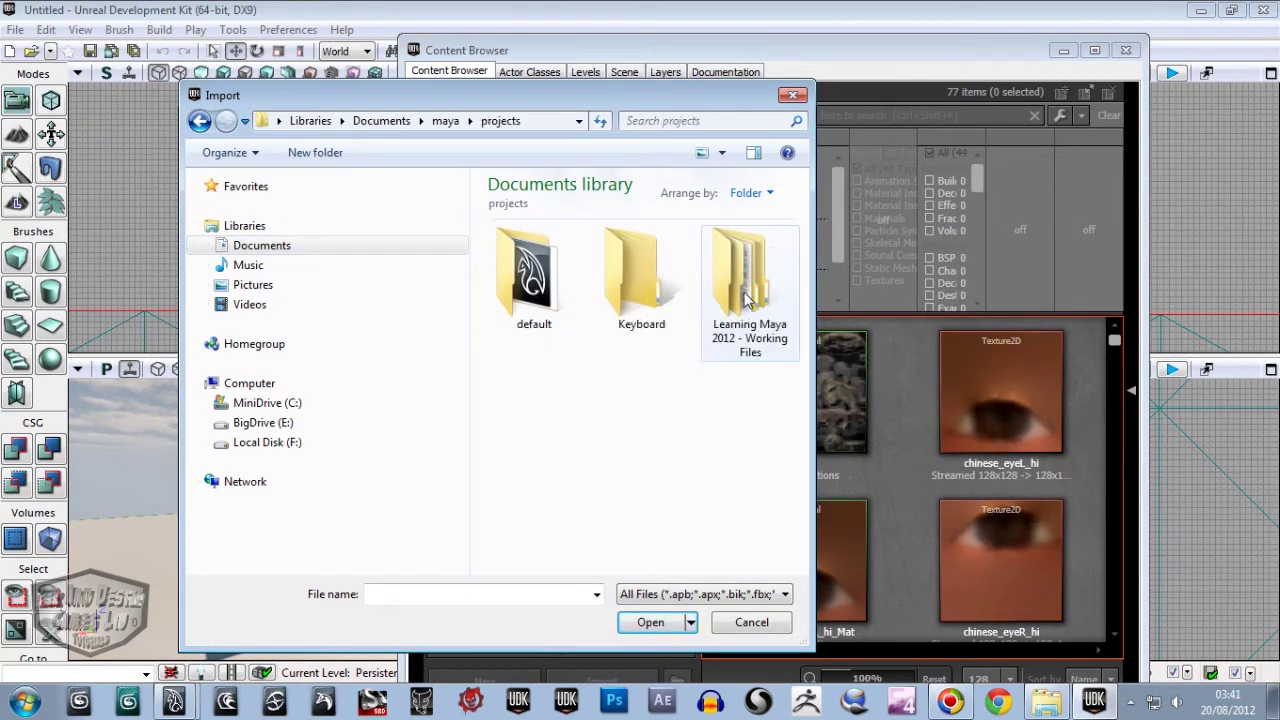
double_click(548, 288)
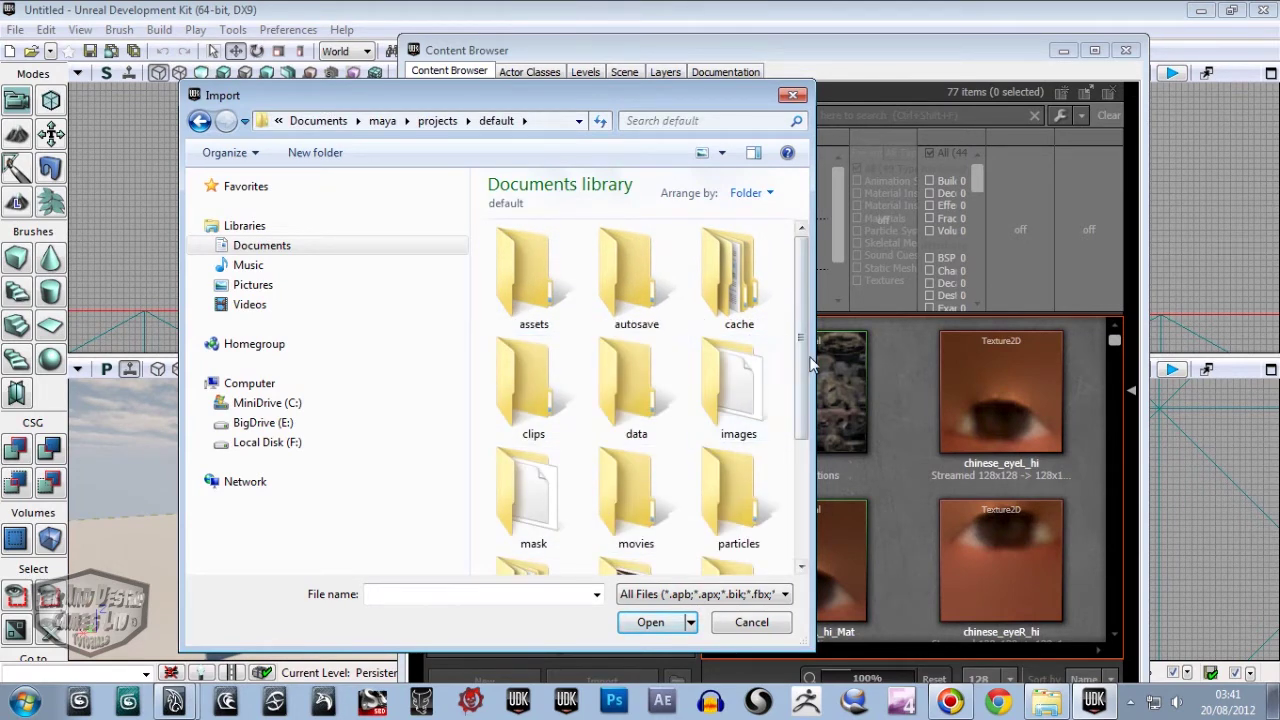
drag(812, 365, 807, 365)
scroll(650, 400, down, 3)
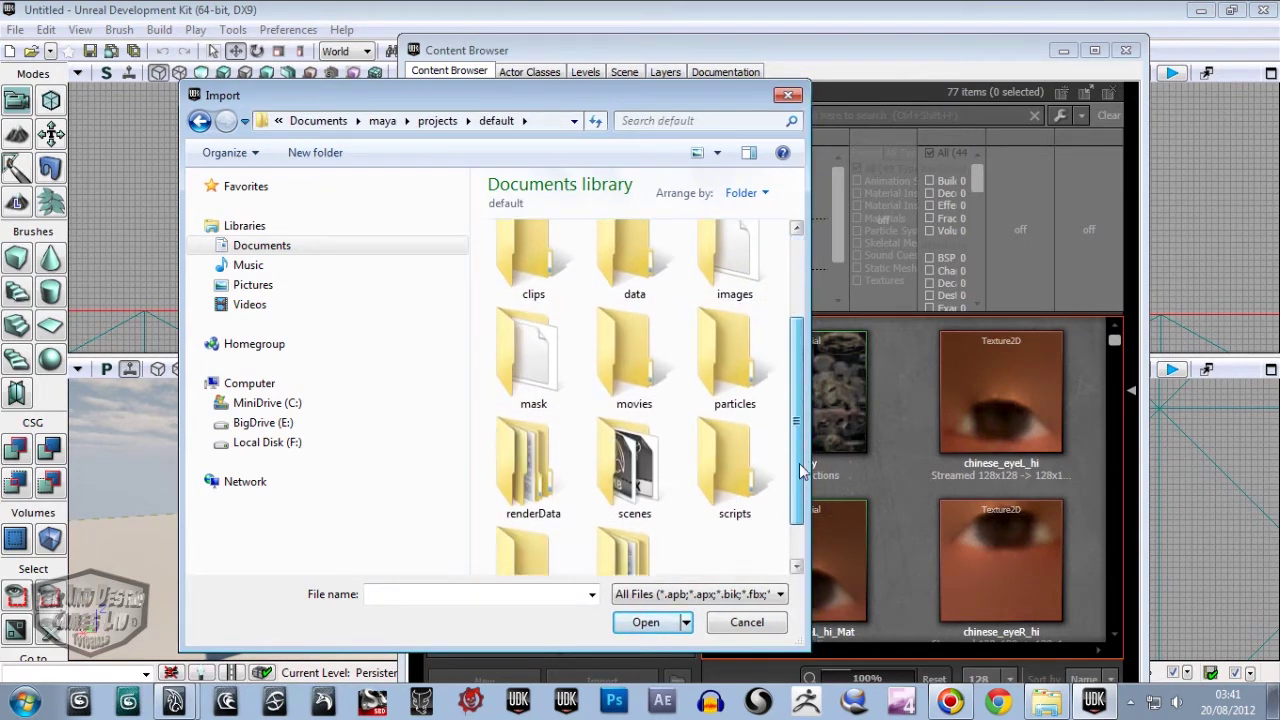
double_click(648, 424)
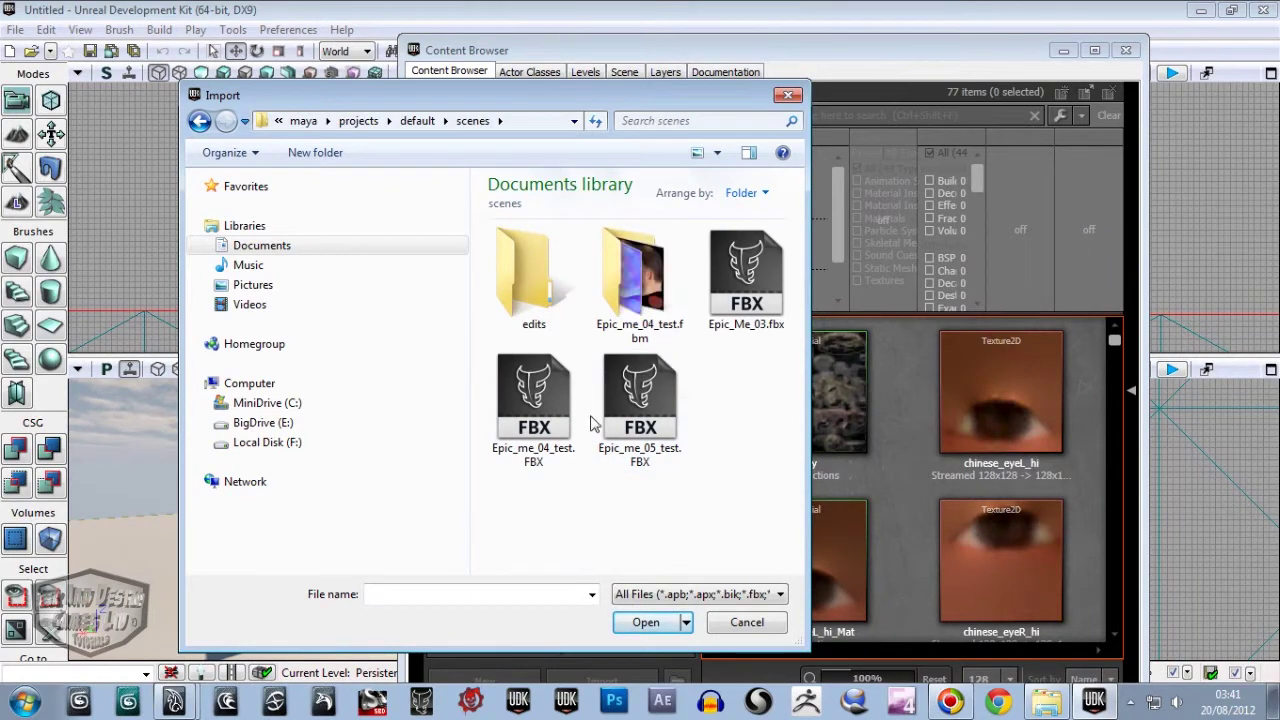
click(652, 378)
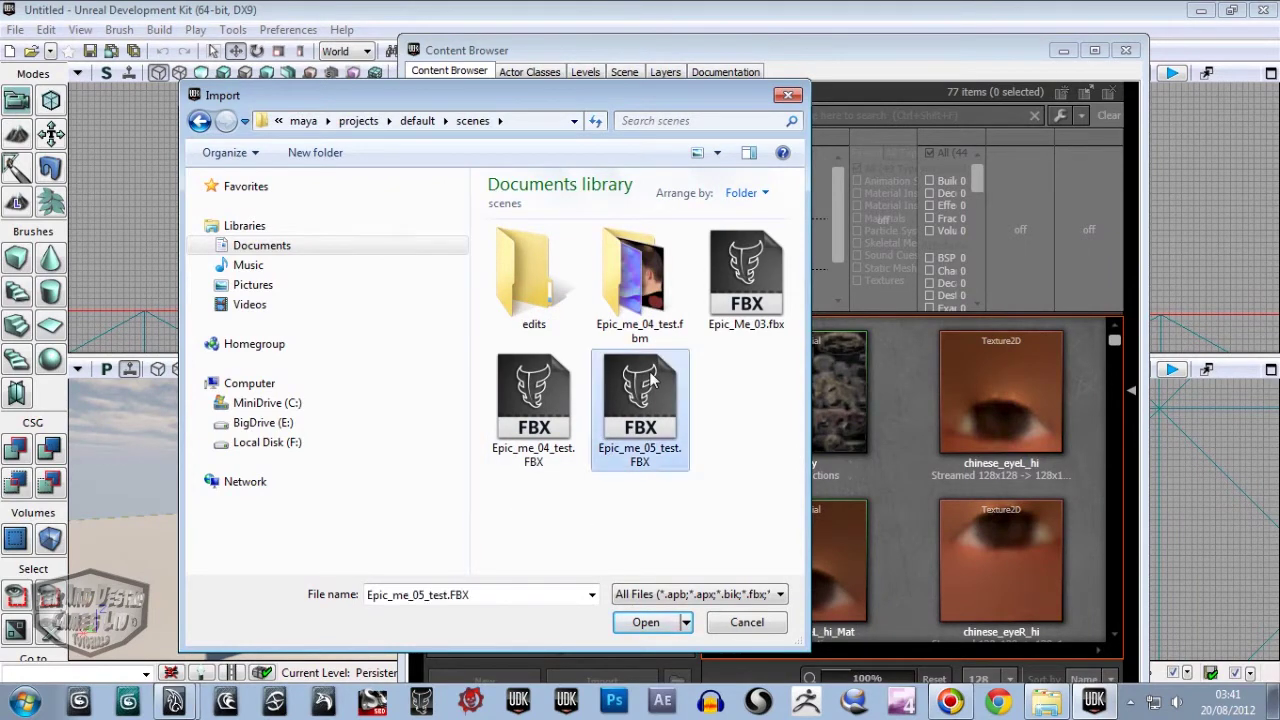
Import the FBX as skeletal mesh Adrian in package Adrian_Assets.
click(652, 624)
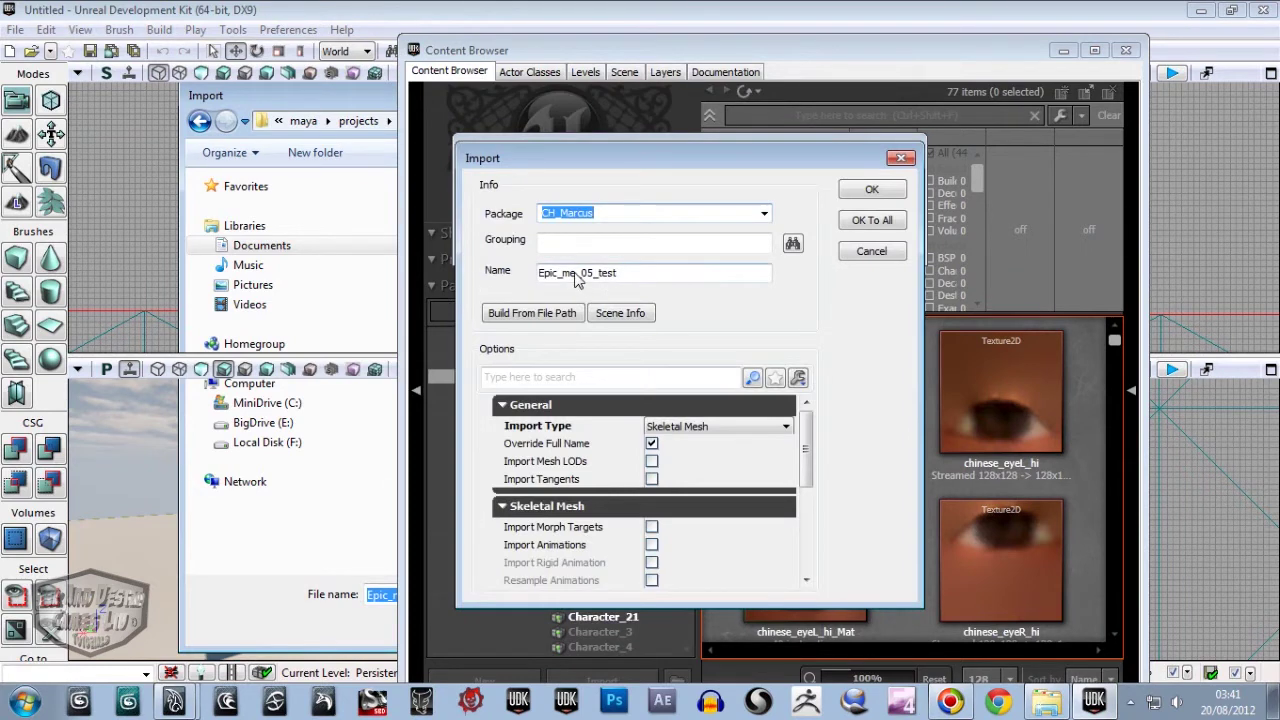
double_click(628, 277)
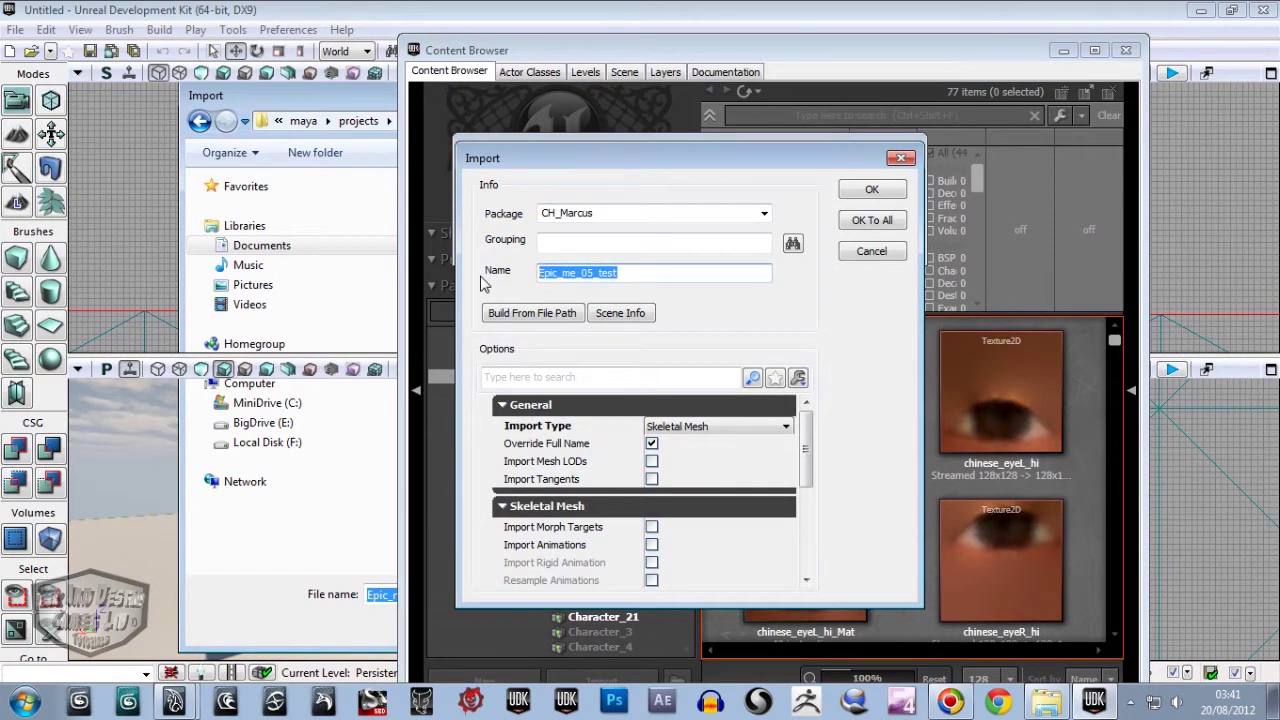
text(Adrian)
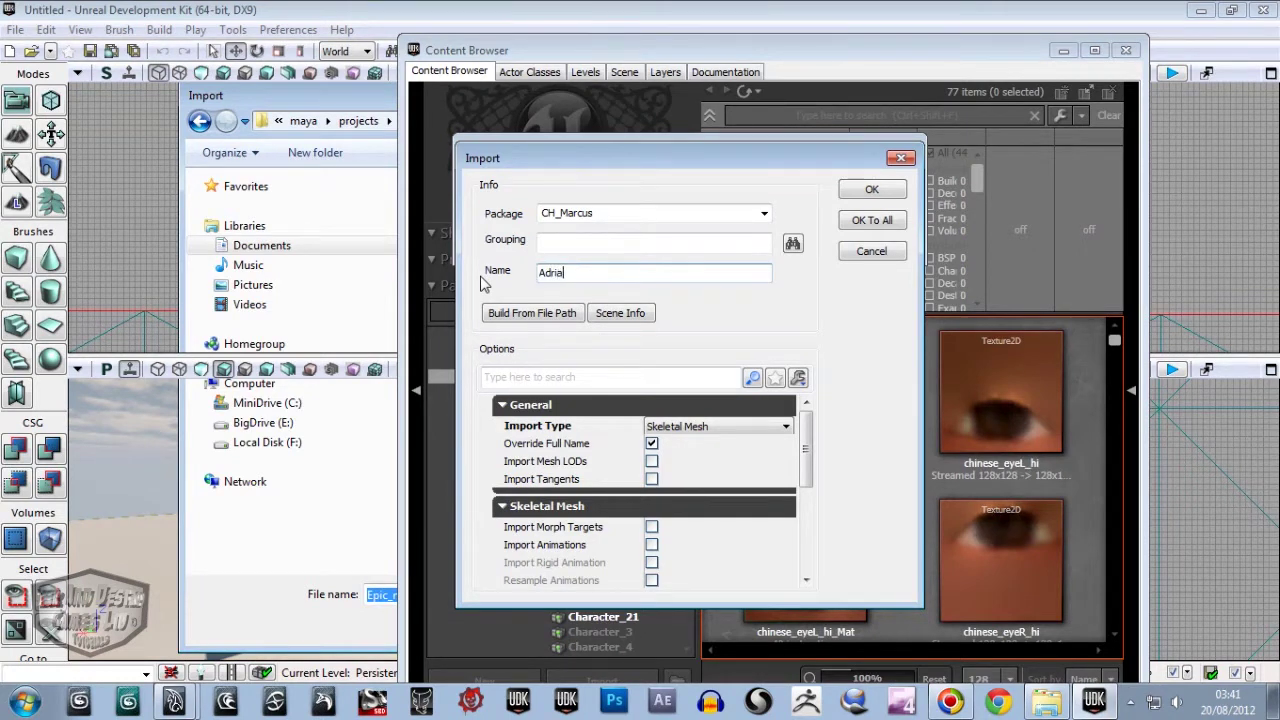
double_click(600, 212)
text(Adrian)
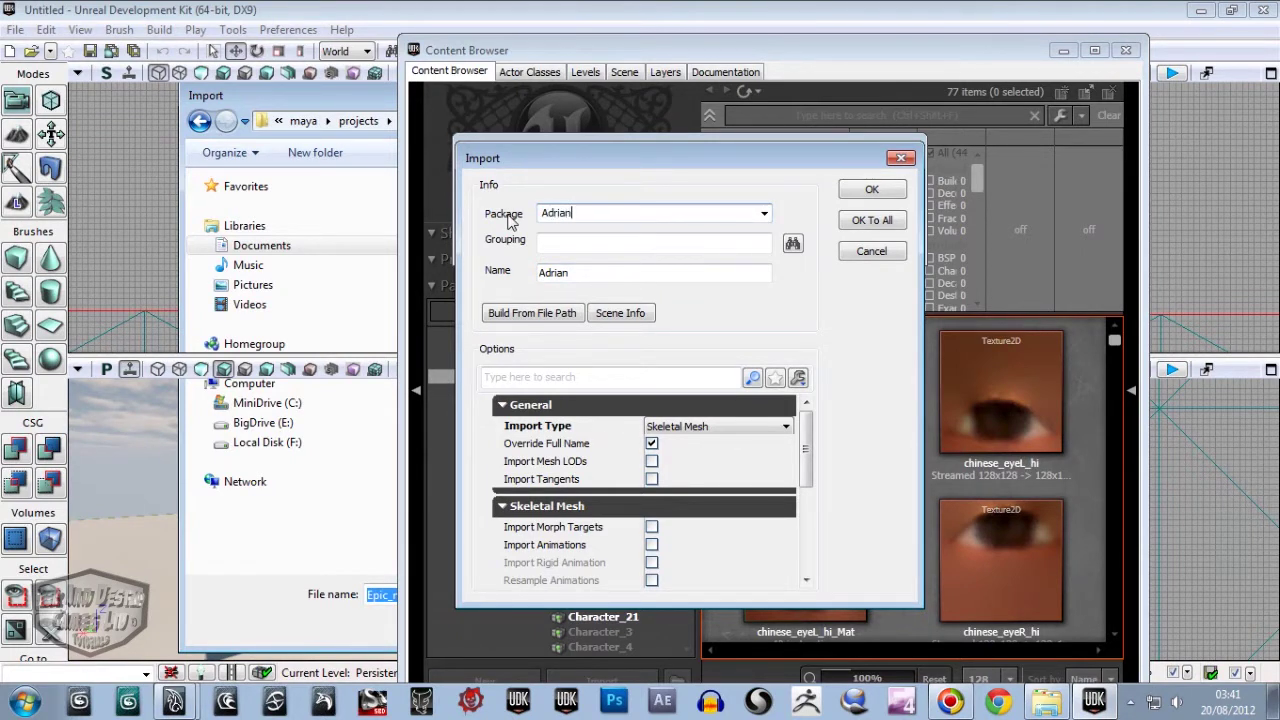
text(_Assets)
click(552, 246)
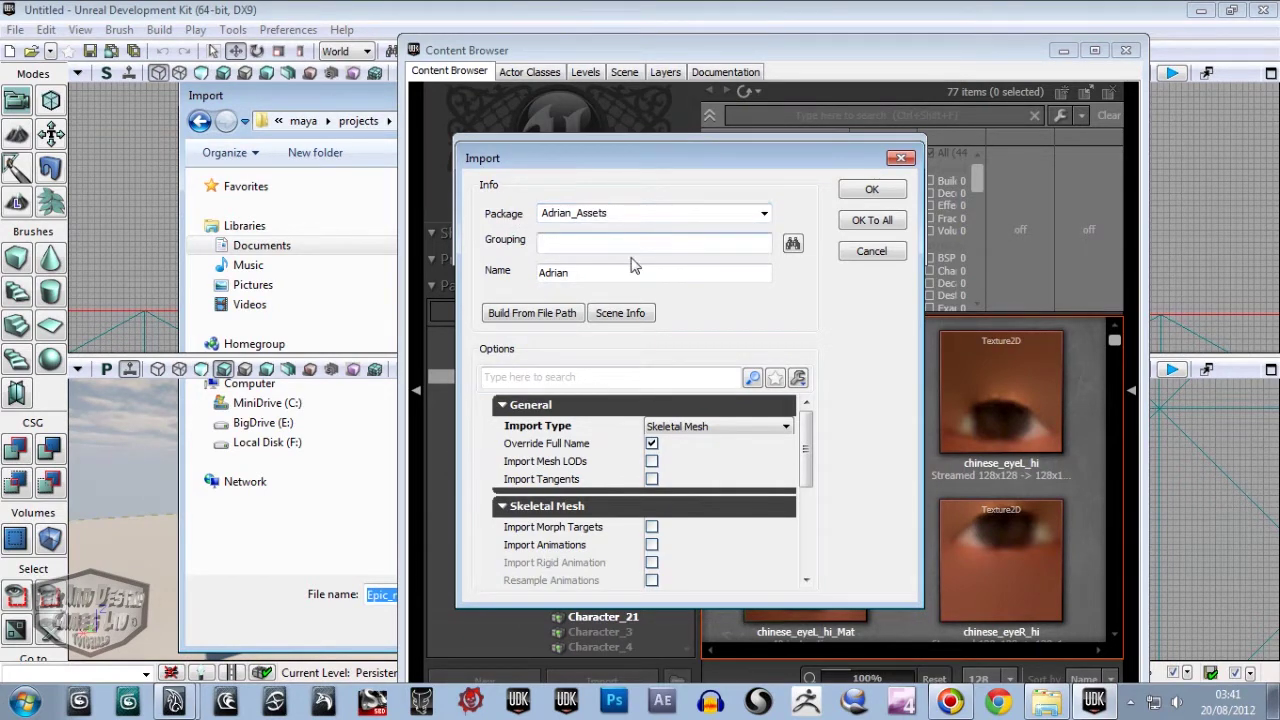
drag(806, 475, 816, 560)
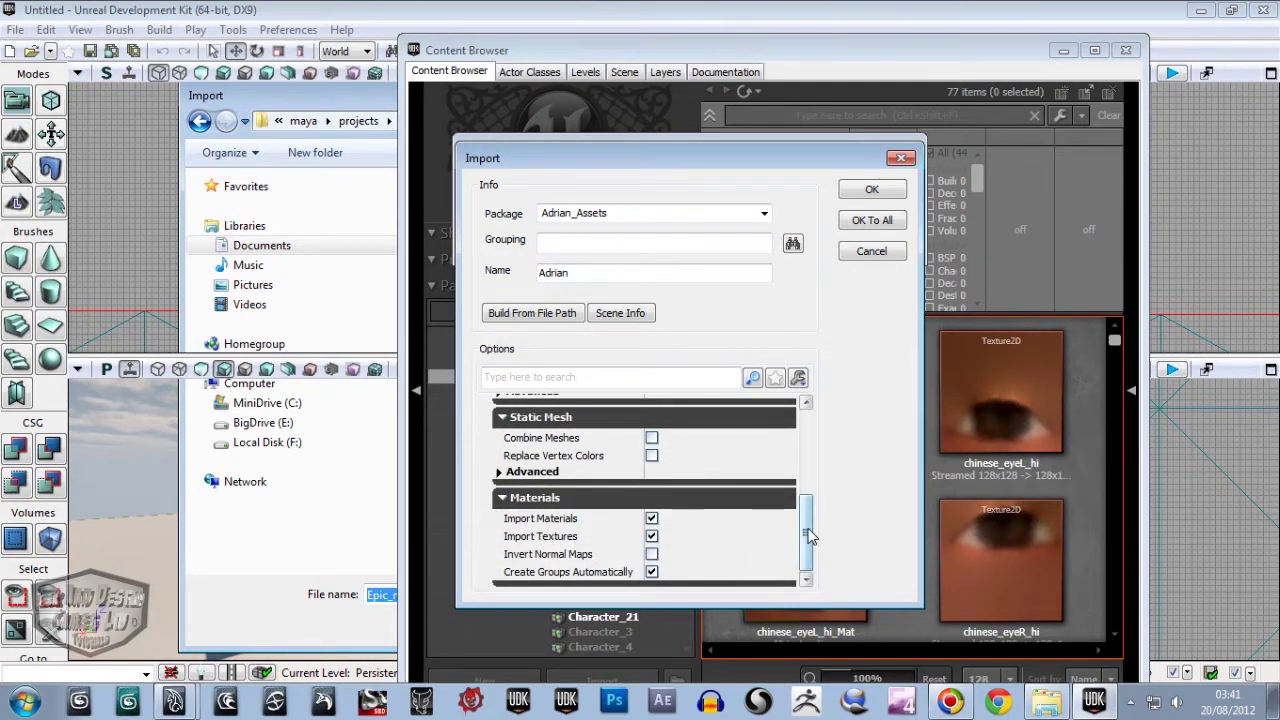
drag(810, 537, 808, 440)
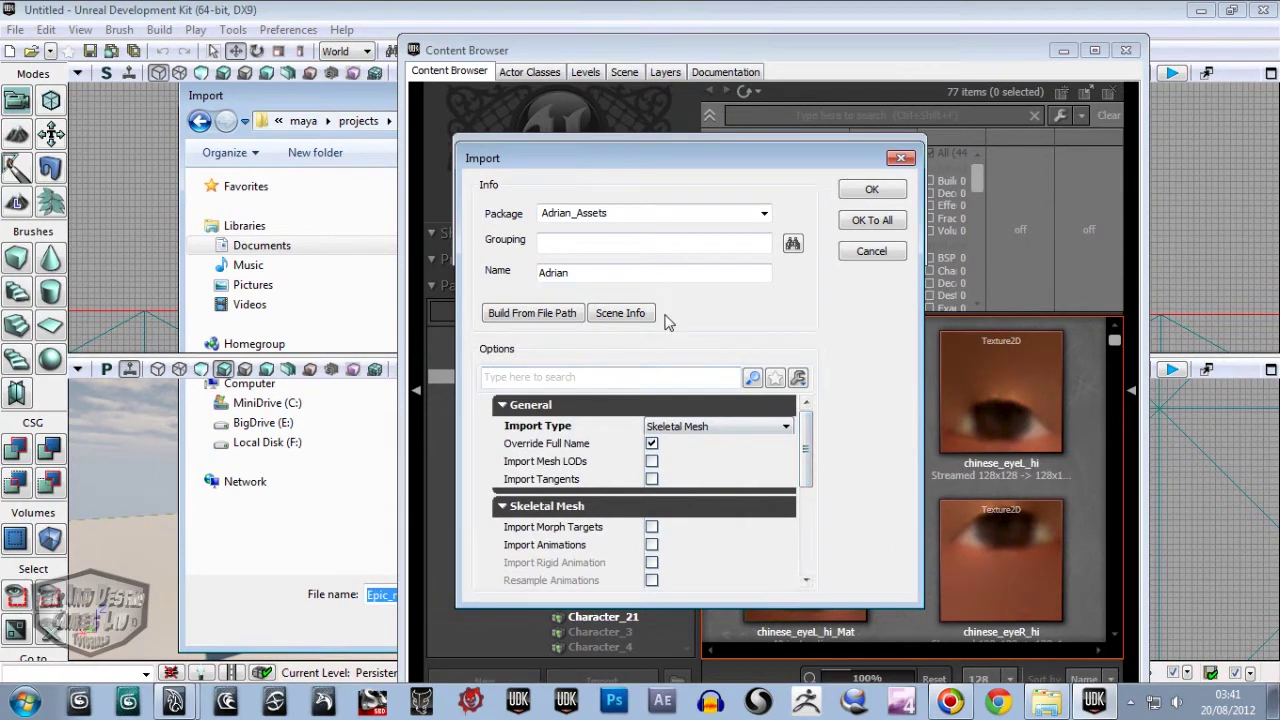
click(872, 190)
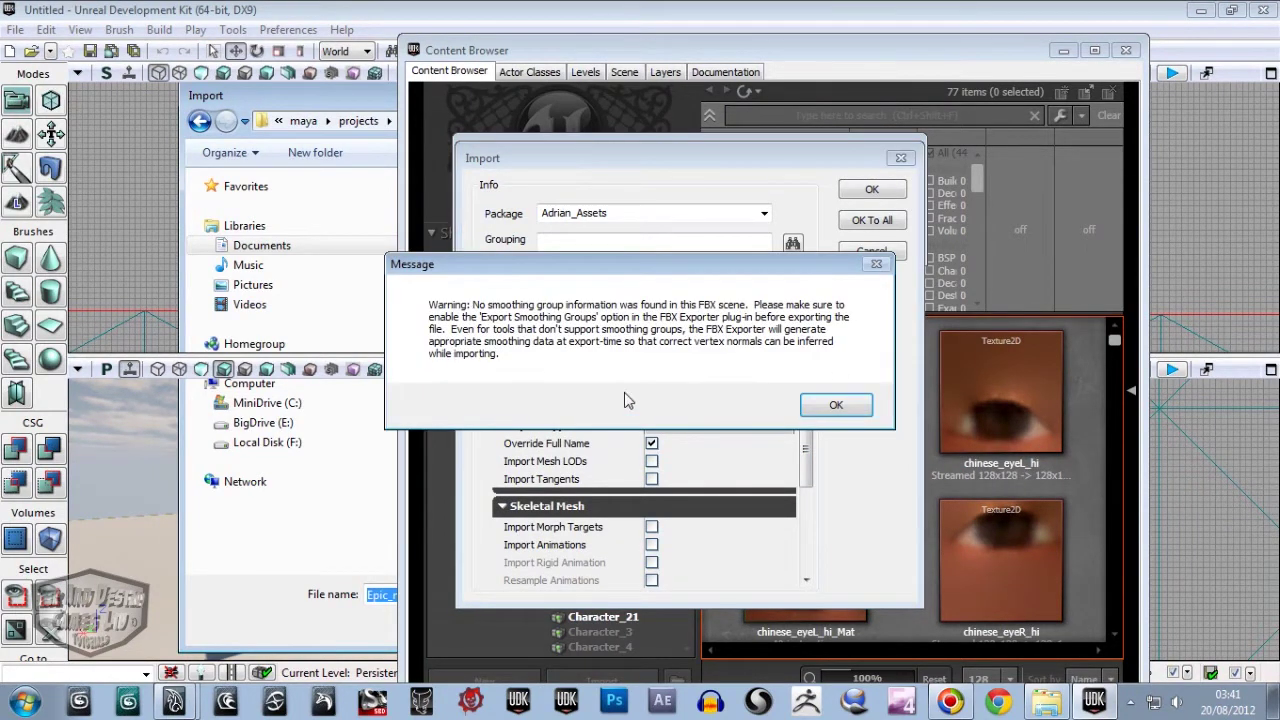
Dismiss the smoothing-groups warning and switch back to the Maya soldier scene.
click(835, 403)
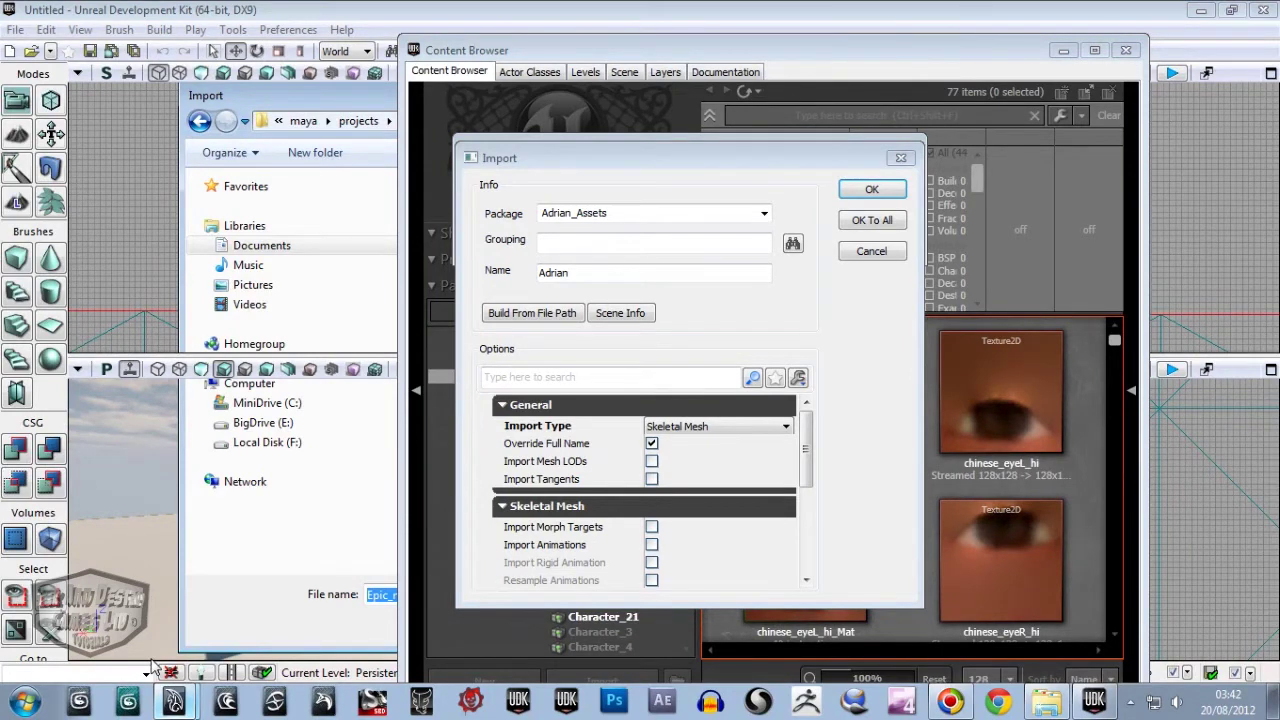
click(174, 700)
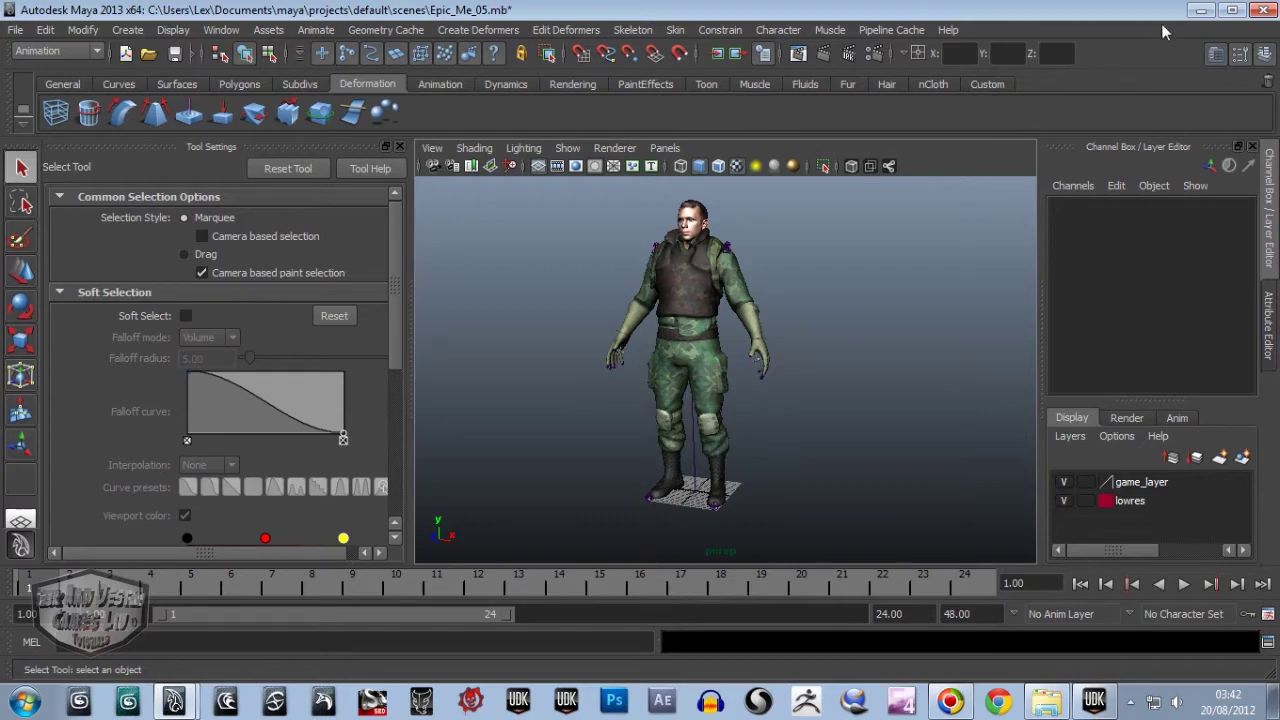
Minimize Maya to return to UDK's Adrian import progress.
click(1200, 12)
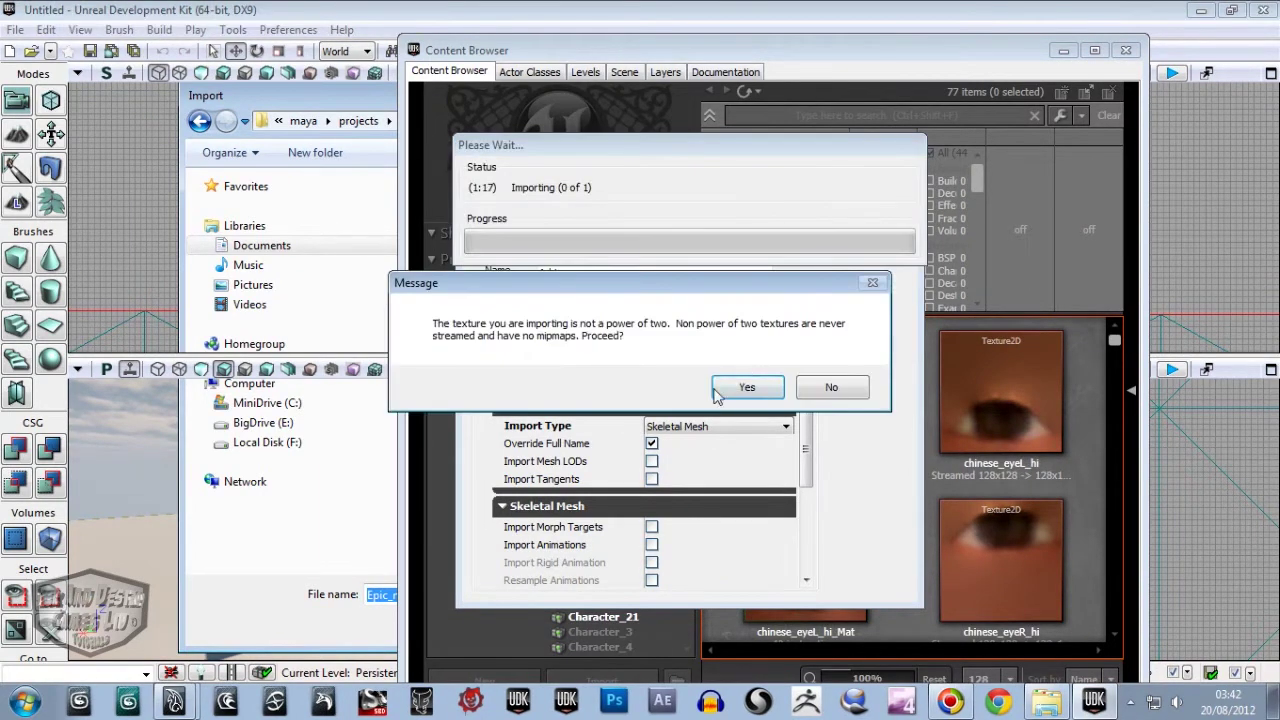
Accept the non-power-of-two texture prompt so the Adrian import completes.
click(744, 390)
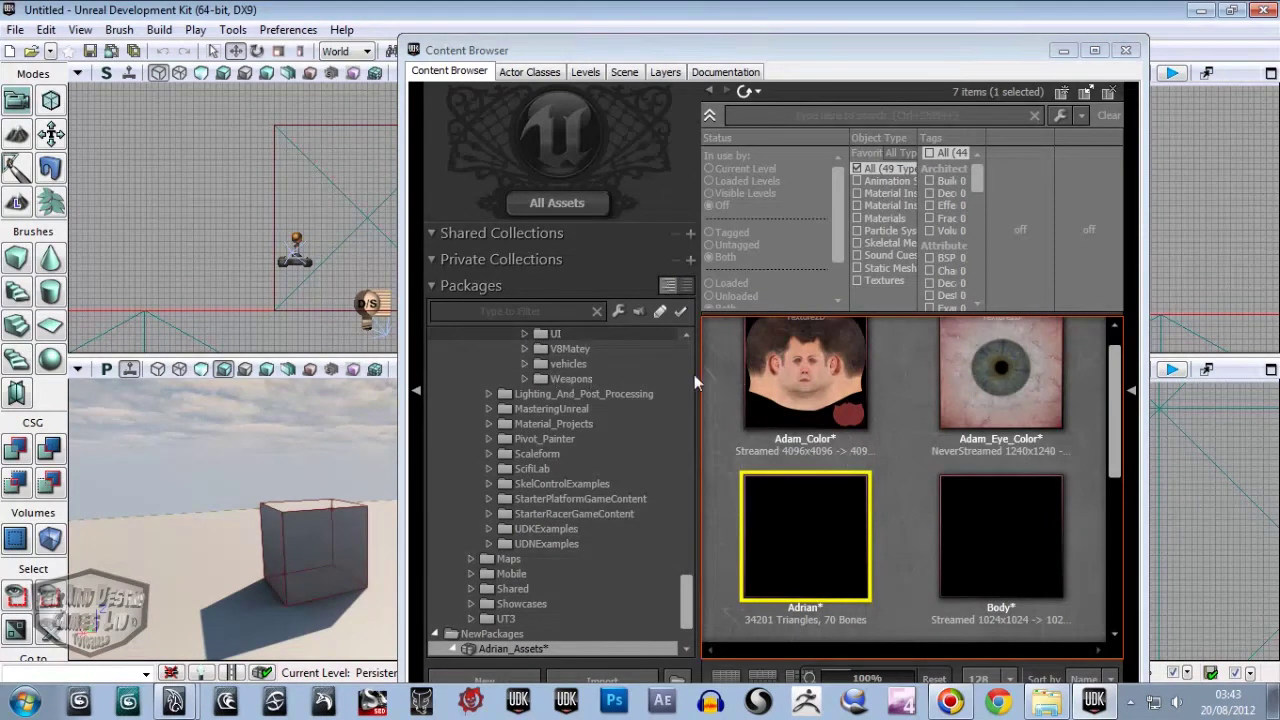
Preview the Adrian skeletal mesh in the AnimSet Editor, orbiting around it, then minimize it.
double_click(818, 549)
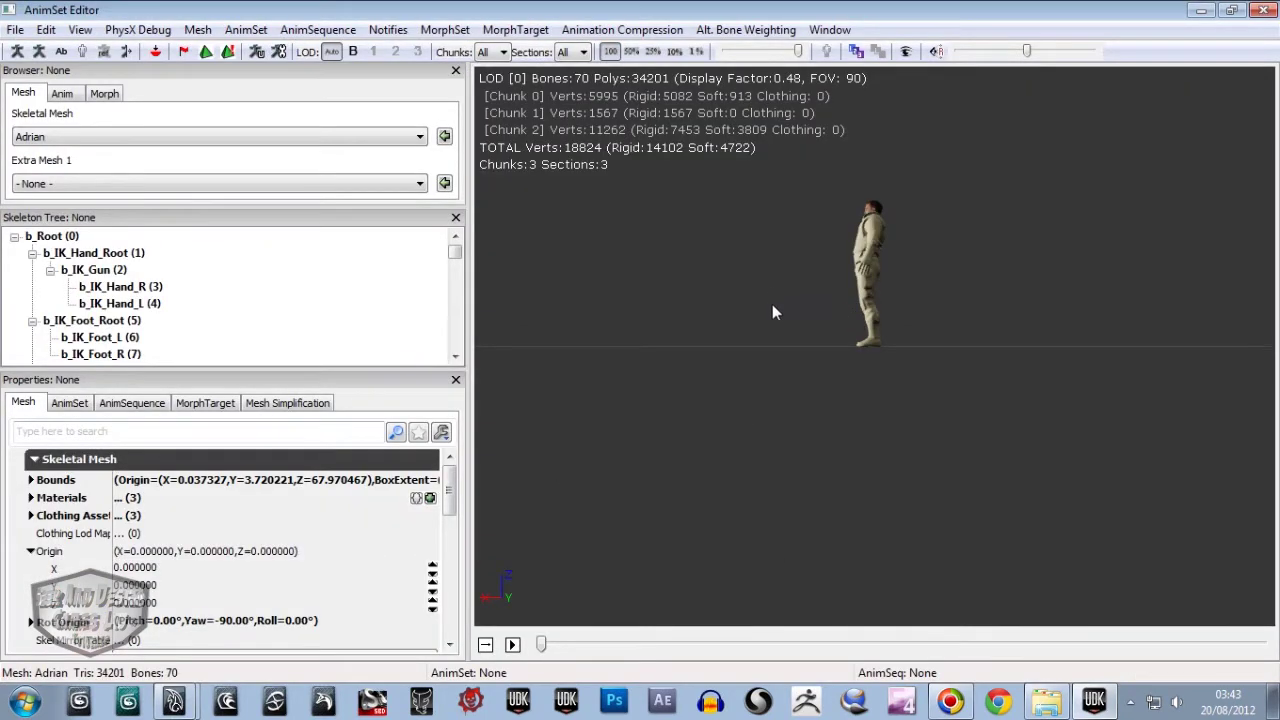
drag(770, 313, 1173, 342)
mouse_move(771, 314)
mouse_down()
mouse_move(783, 404)
mouse_move(773, 302)
mouse_up()
mouse_move(756, 311)
right_down()
mouse_move(745, 163)
mouse_move(750, 235)
right_up()
click(1201, 10)
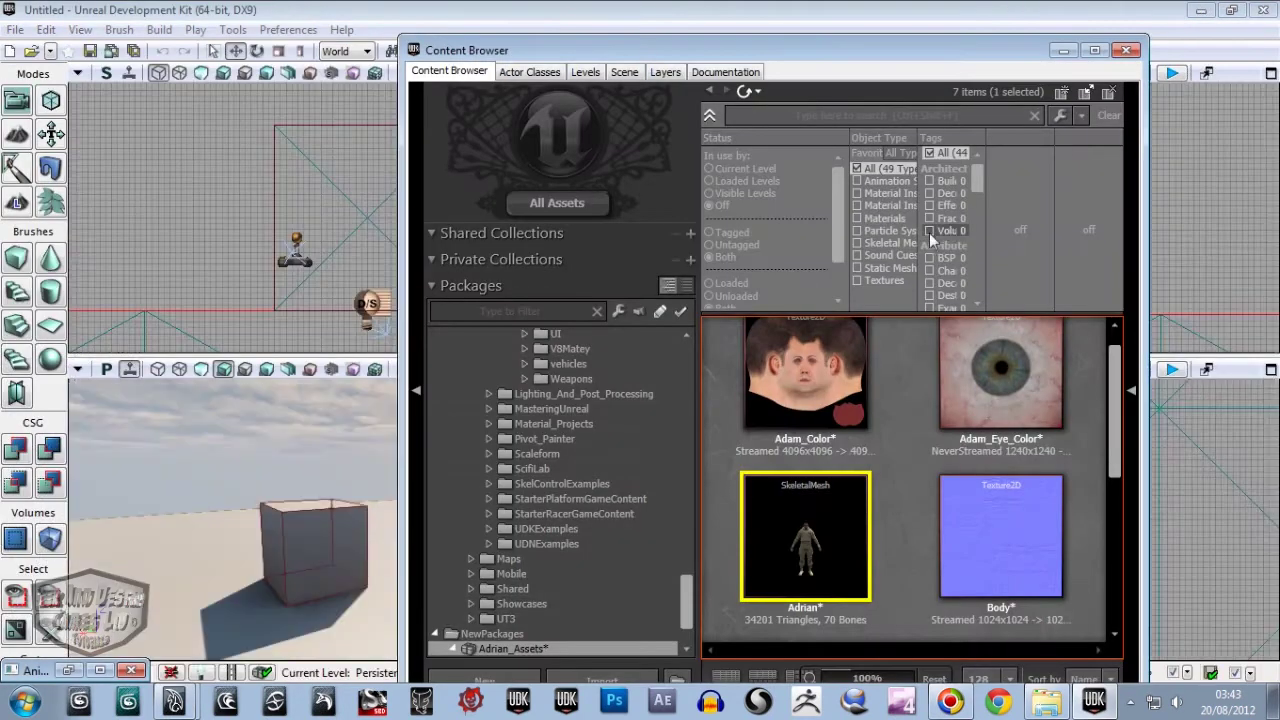
Open the body_blinn material in the Material Editor, then minimize it.
scroll(1112, 490, down, 2)
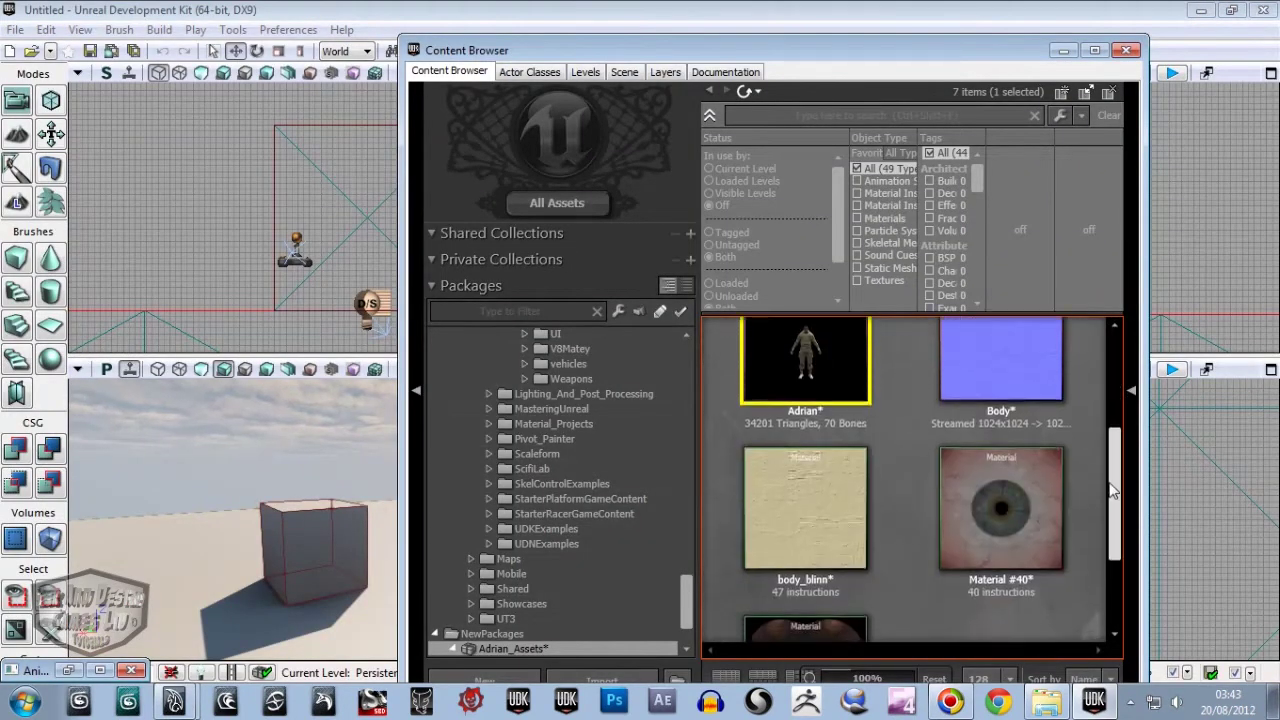
scroll(1112, 490, down, 2)
scroll(1080, 456, up, 2)
scroll(1073, 346, up, 2)
scroll(1076, 460, down, 2)
scroll(1076, 460, down, 1)
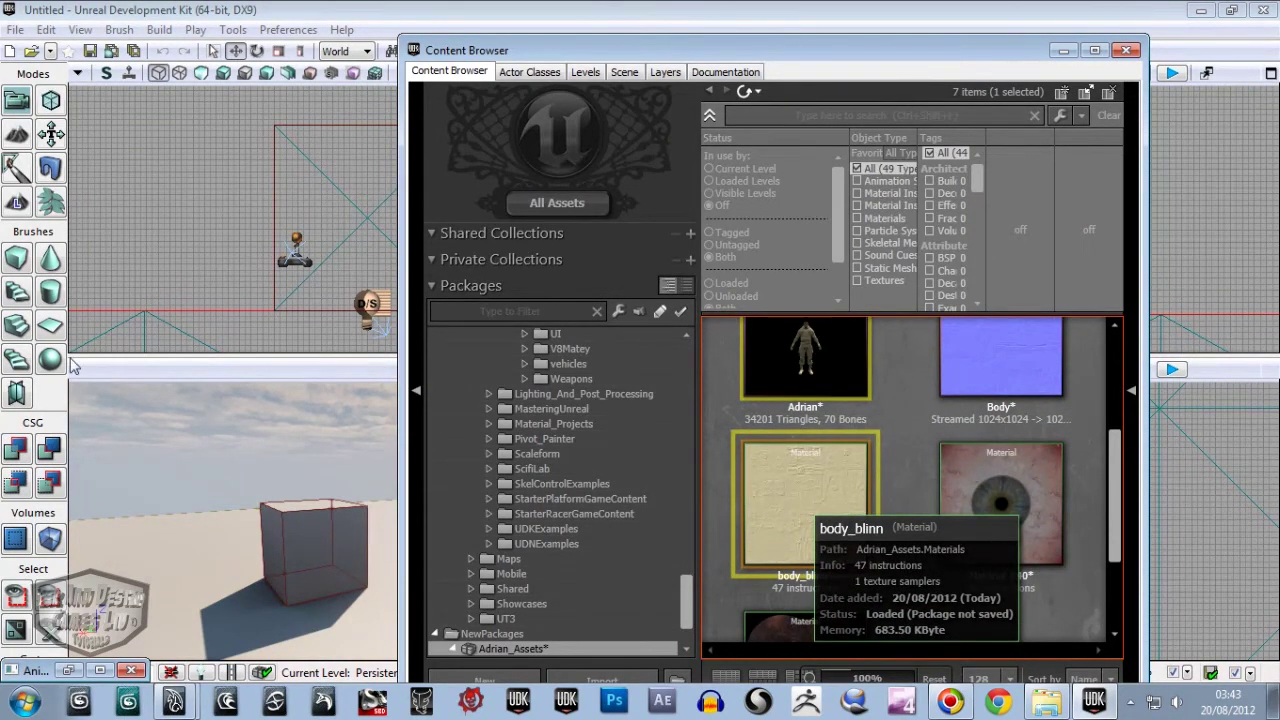
double_click(724, 476)
click(1200, 10)
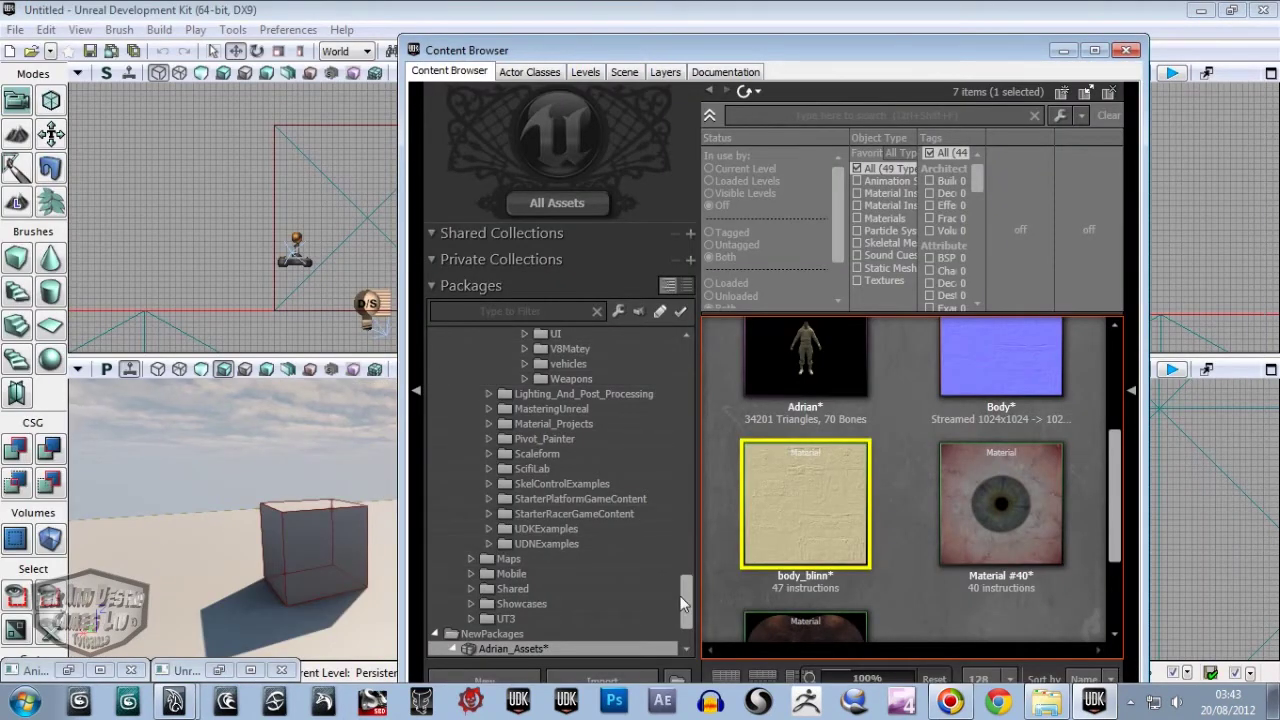
drag(686, 608, 686, 420)
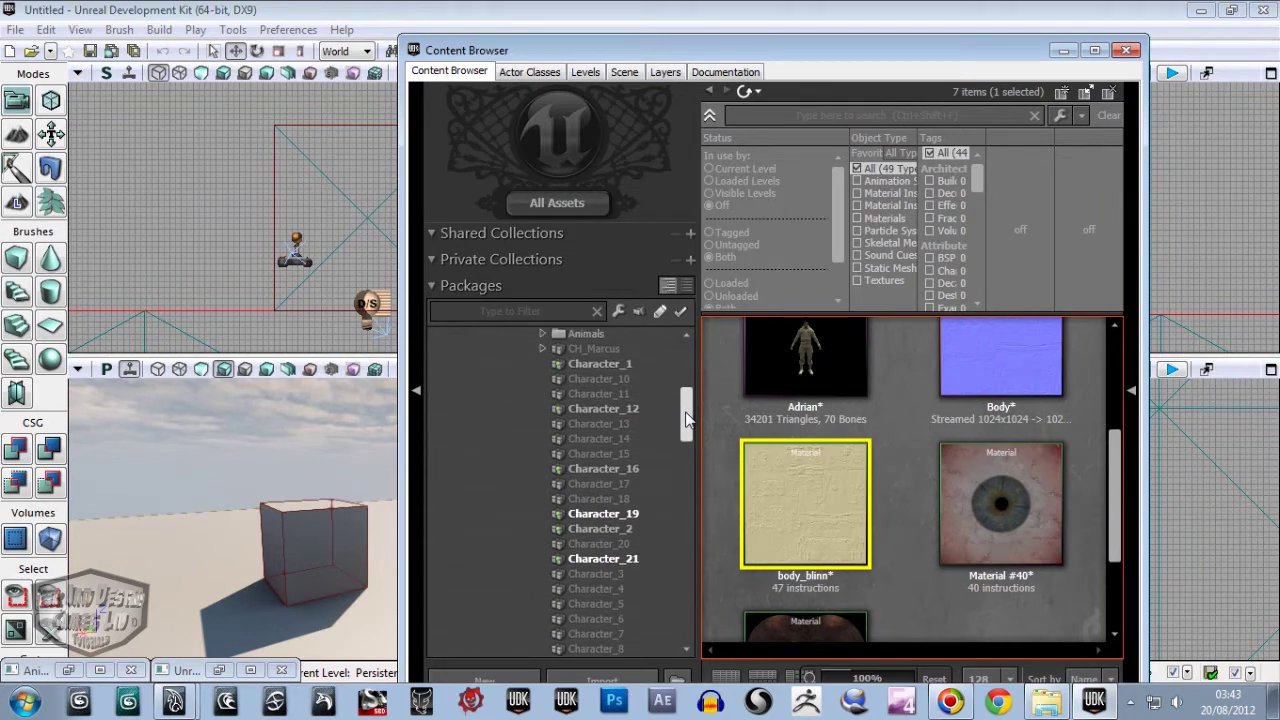
From the Character_2 package, preview Darth_Me and inspect its four material slots.
scroll(620, 491, down, 4)
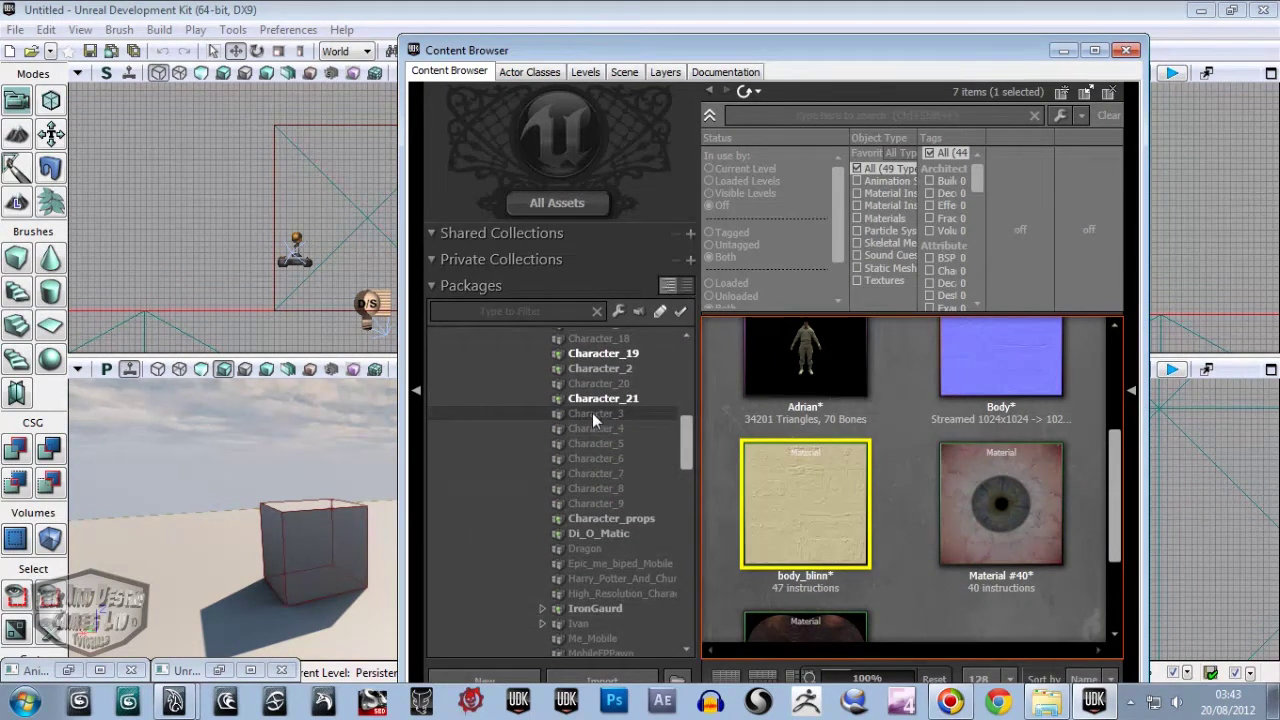
click(602, 371)
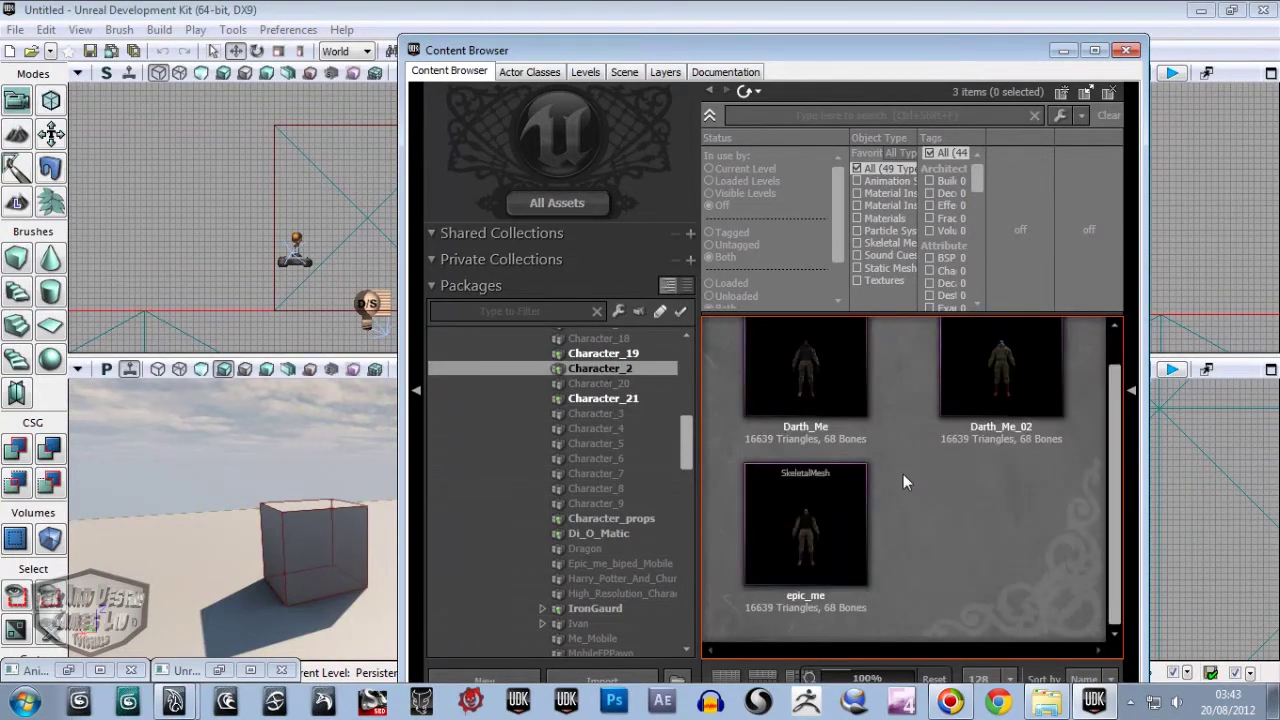
double_click(818, 386)
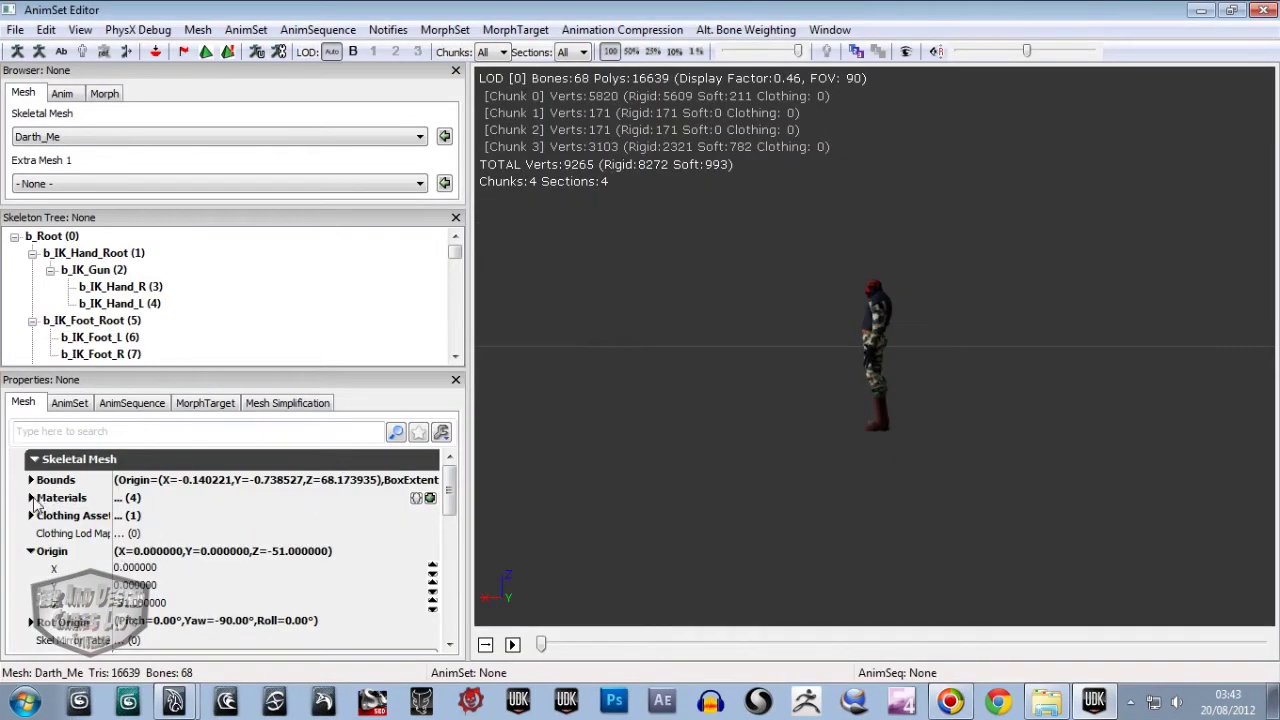
click(31, 498)
click(279, 516)
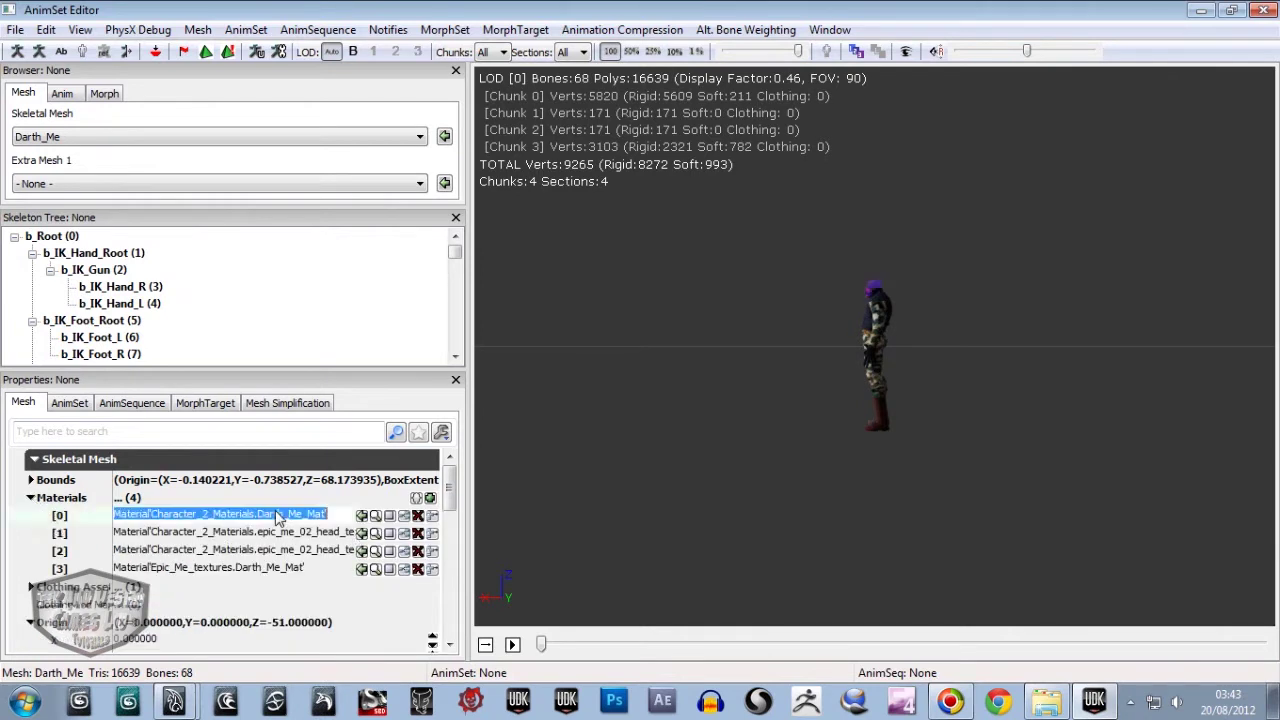
click(238, 538)
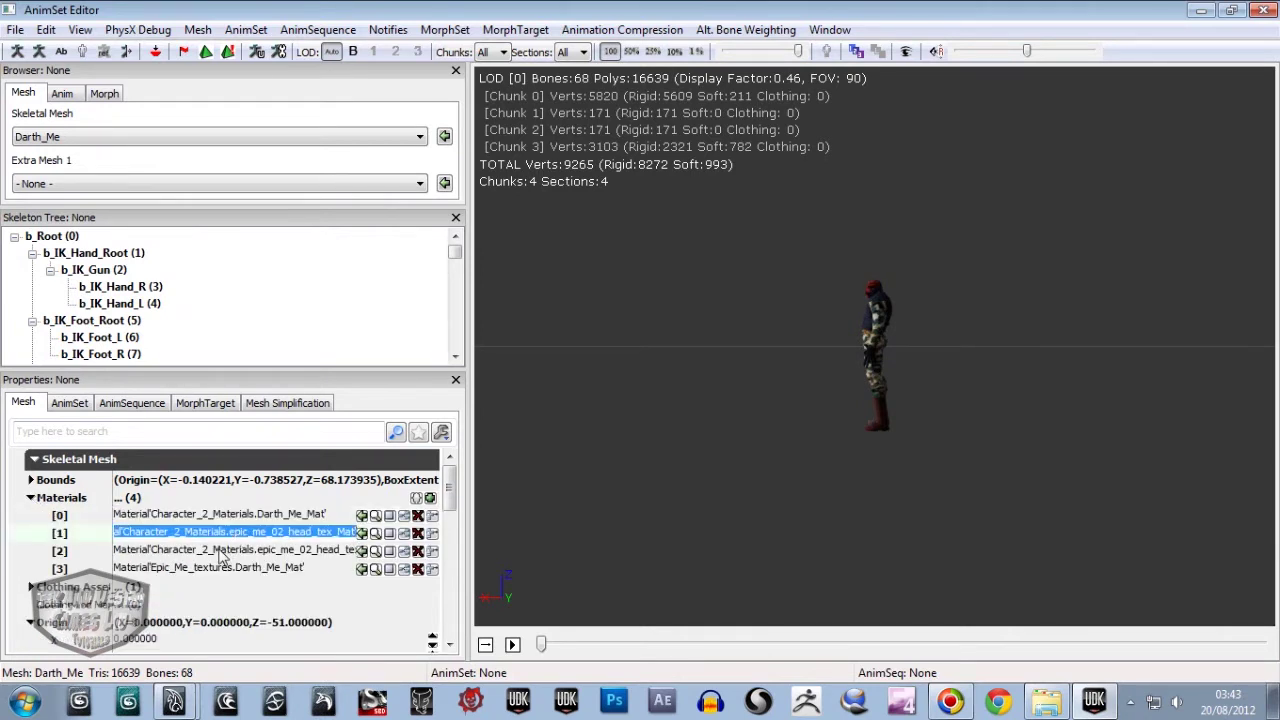
click(220, 551)
click(210, 568)
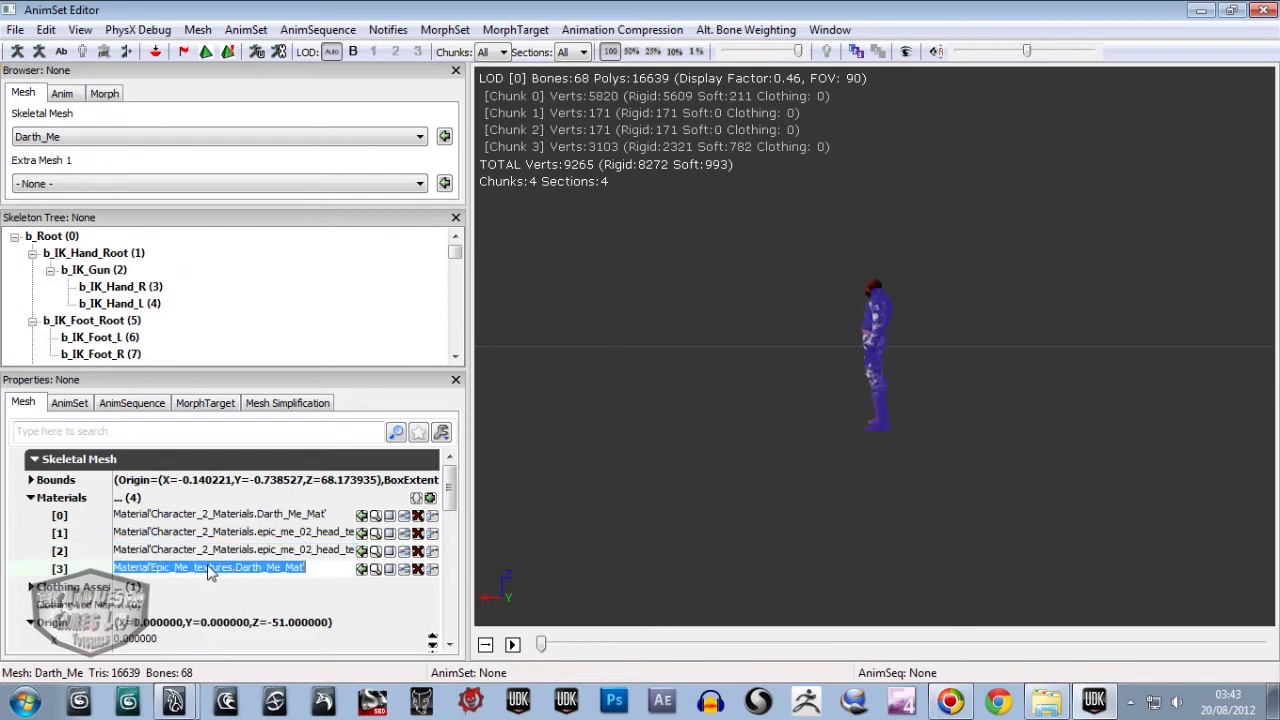
Locate Darth_Me_Mat and browse the epic_me_02_body_tex and Darth_Me textures, then minimize the browser.
click(377, 572)
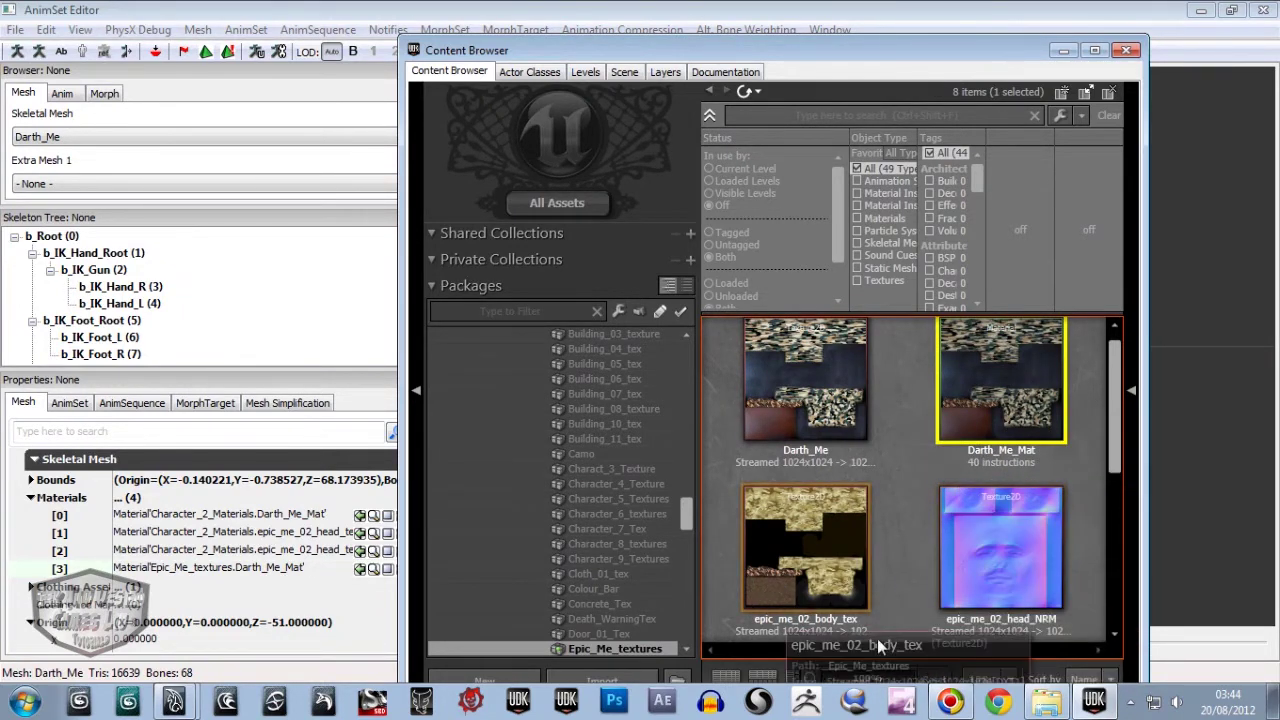
click(783, 590)
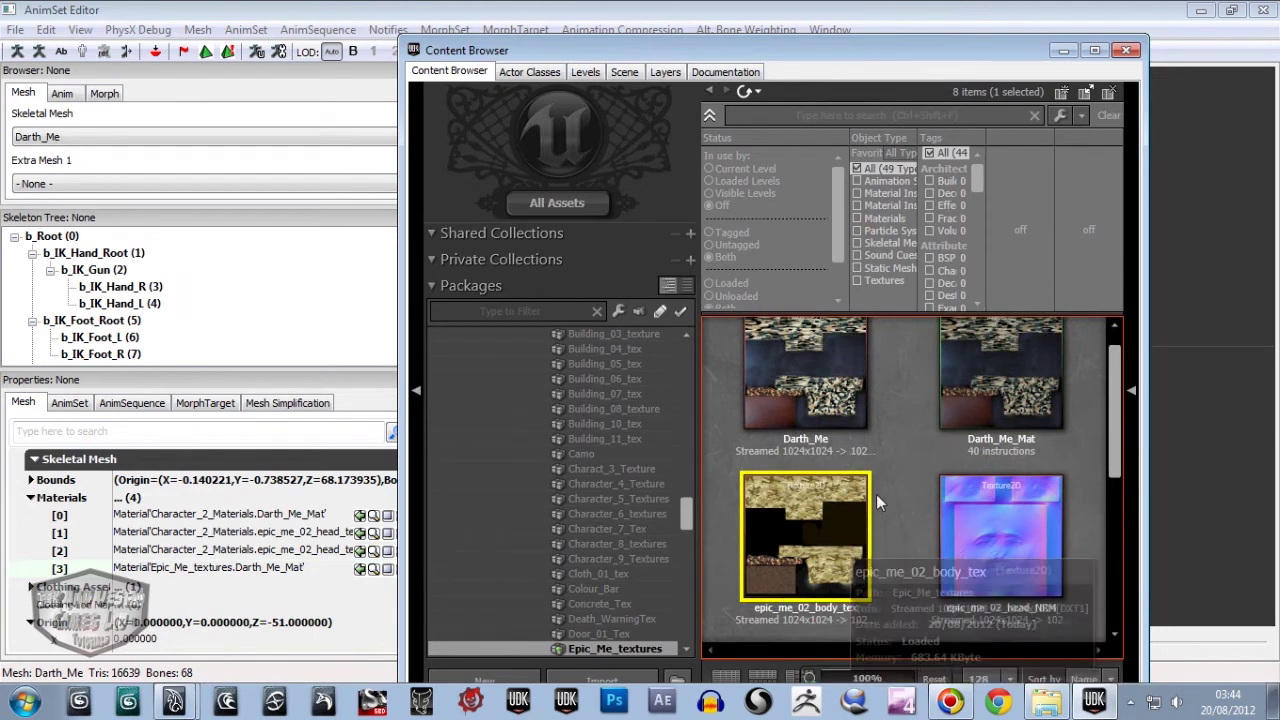
click(845, 415)
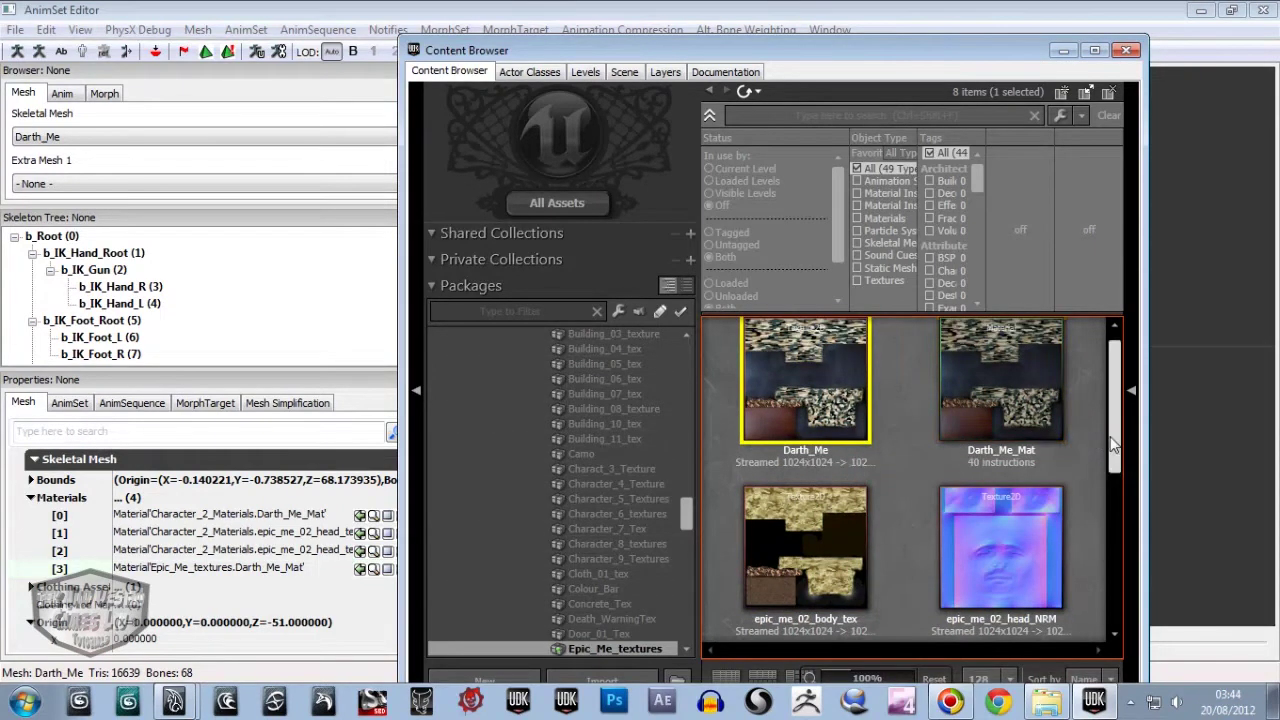
drag(1110, 416, 1110, 409)
mouse_move(805, 390)
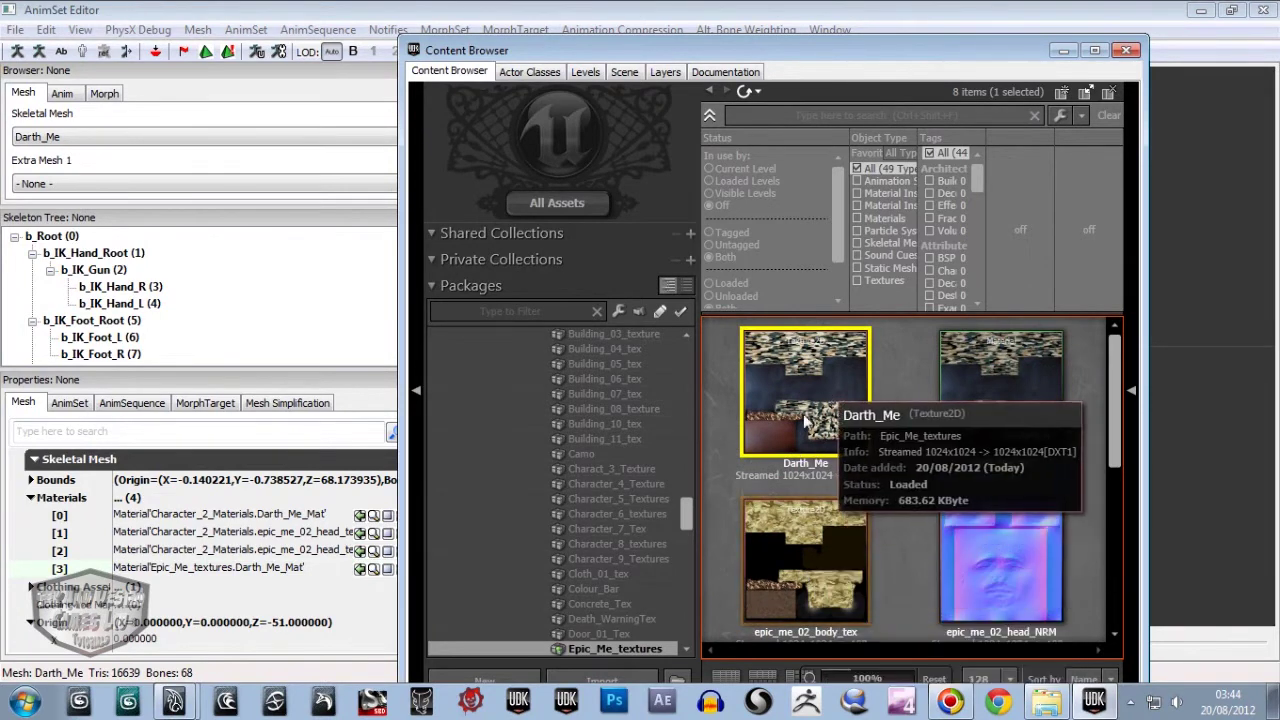
click(826, 574)
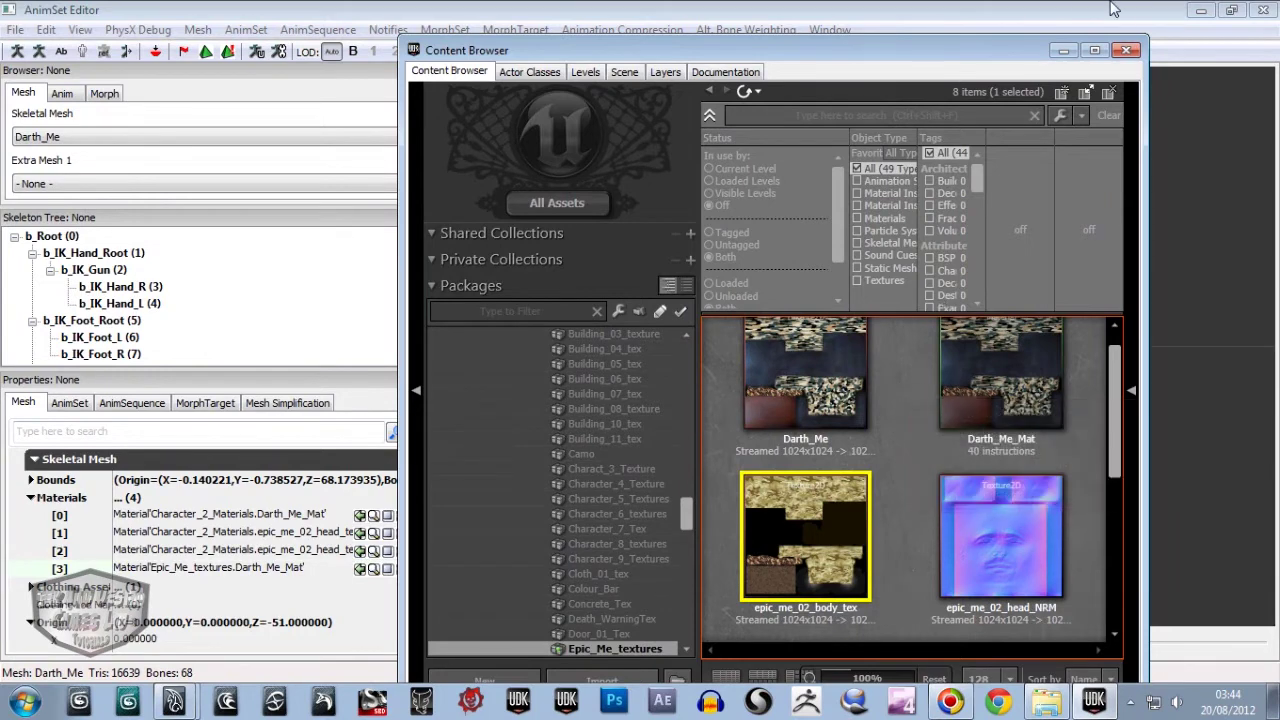
click(1063, 51)
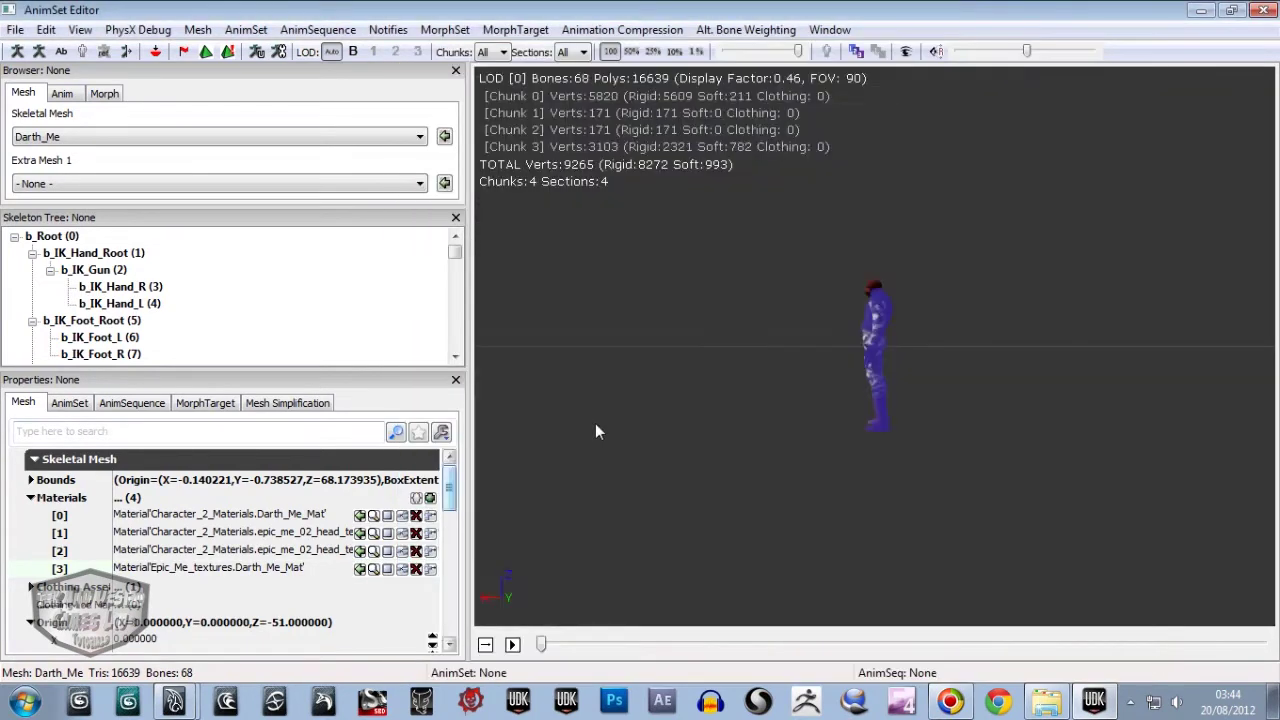
Minimize the AnimSet Editor and Content Browser, bringing body_blinn's Material Editor to the front.
click(1263, 12)
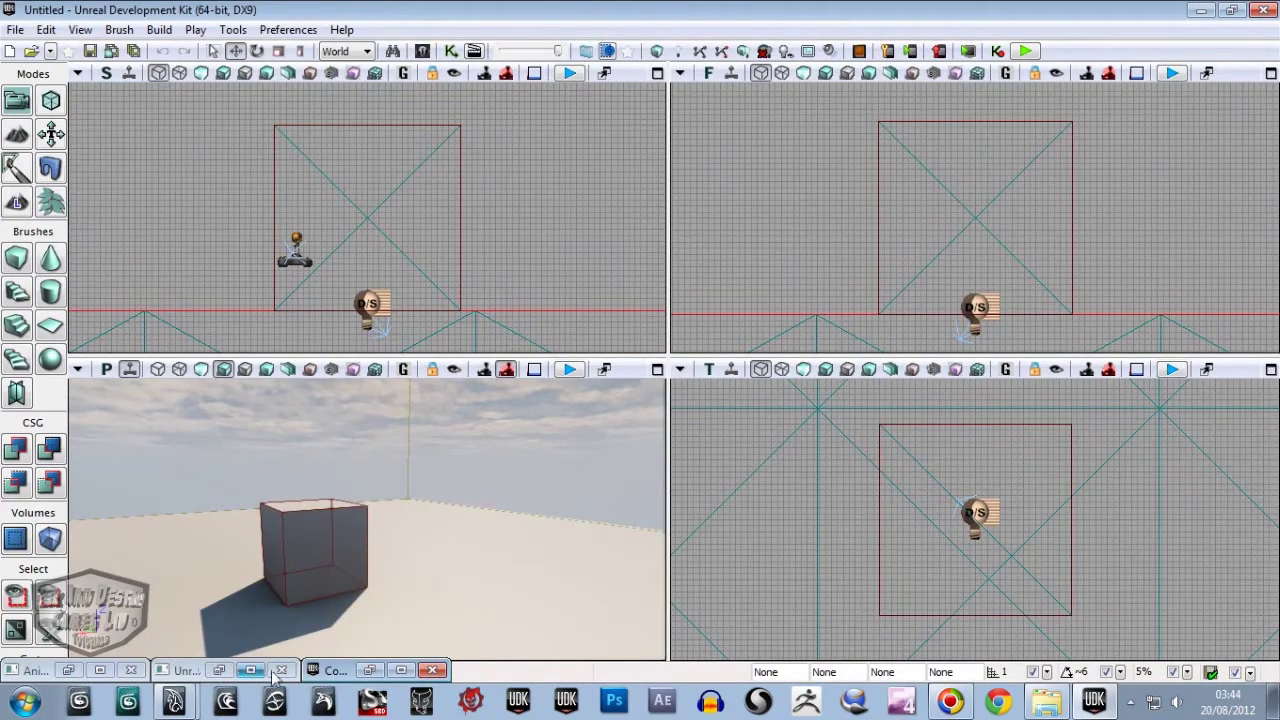
click(99, 670)
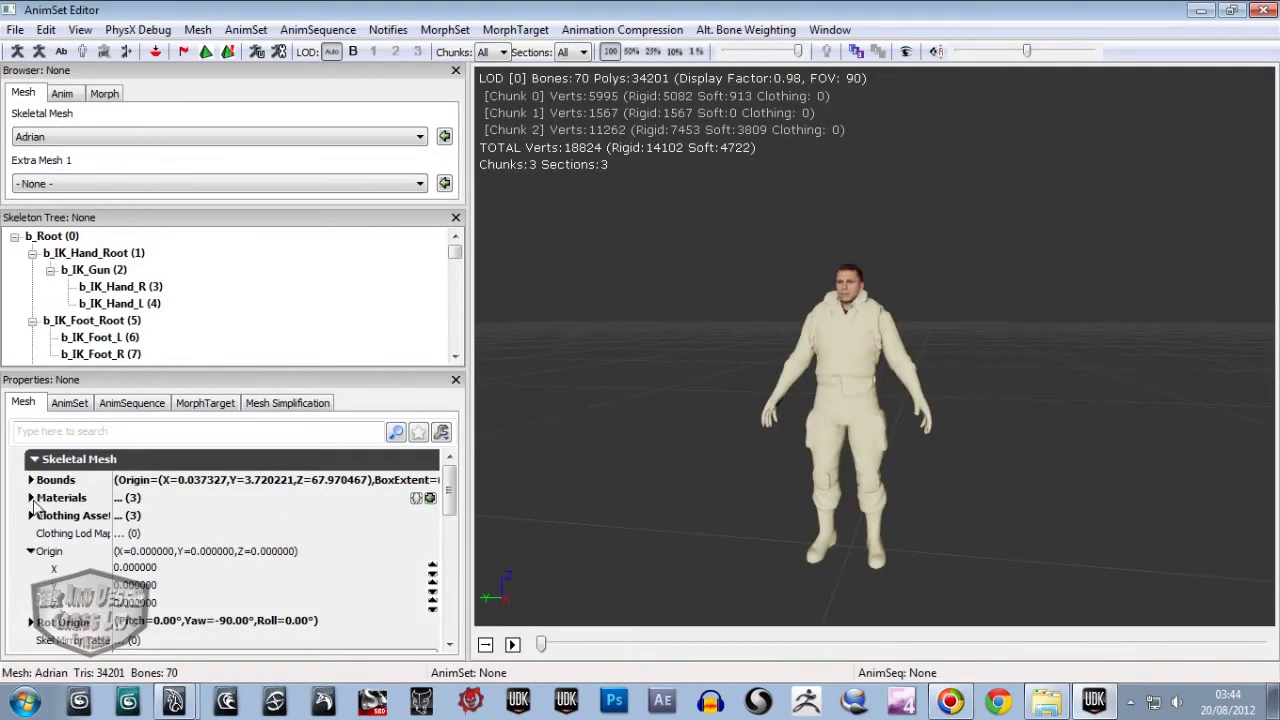
click(1200, 11)
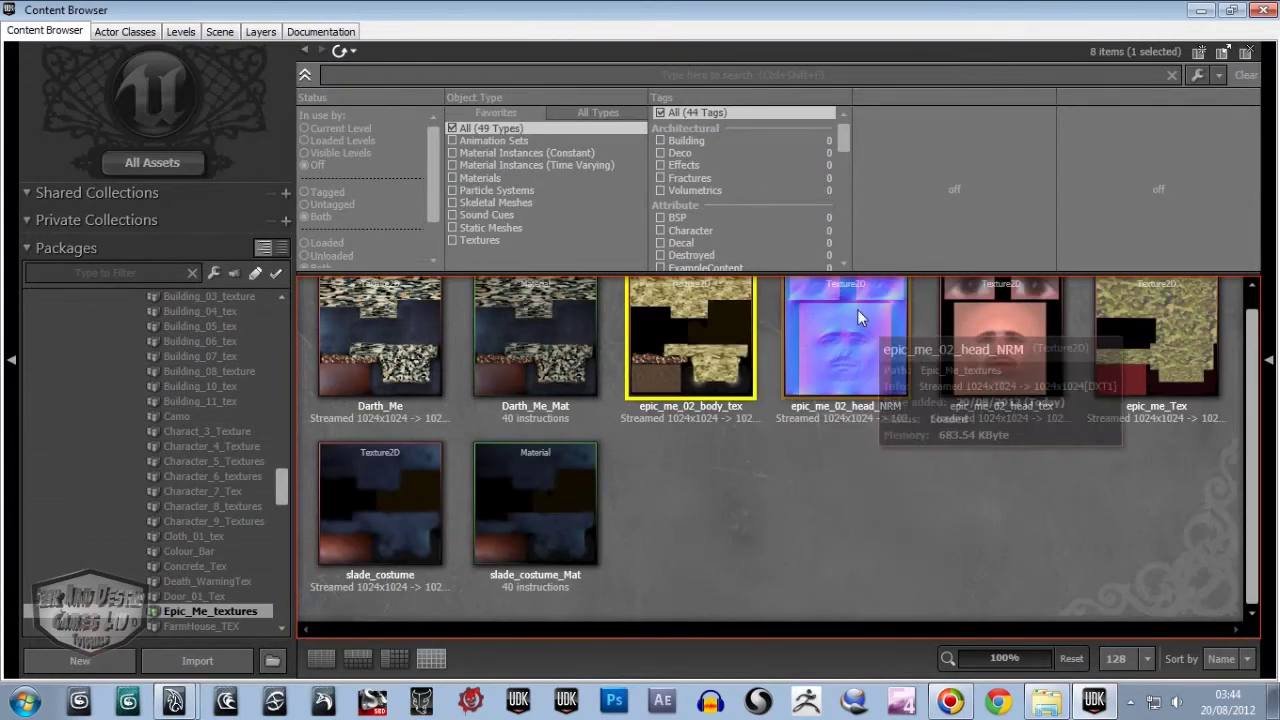
click(1198, 11)
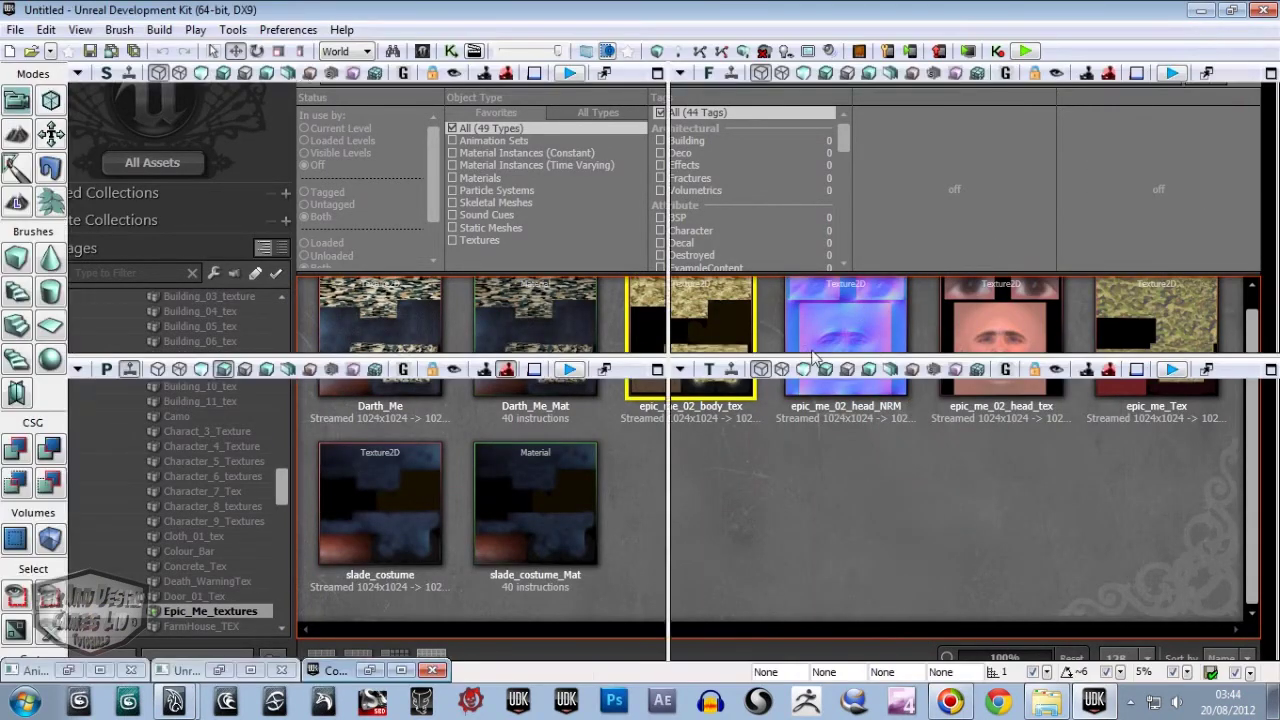
click(99, 671)
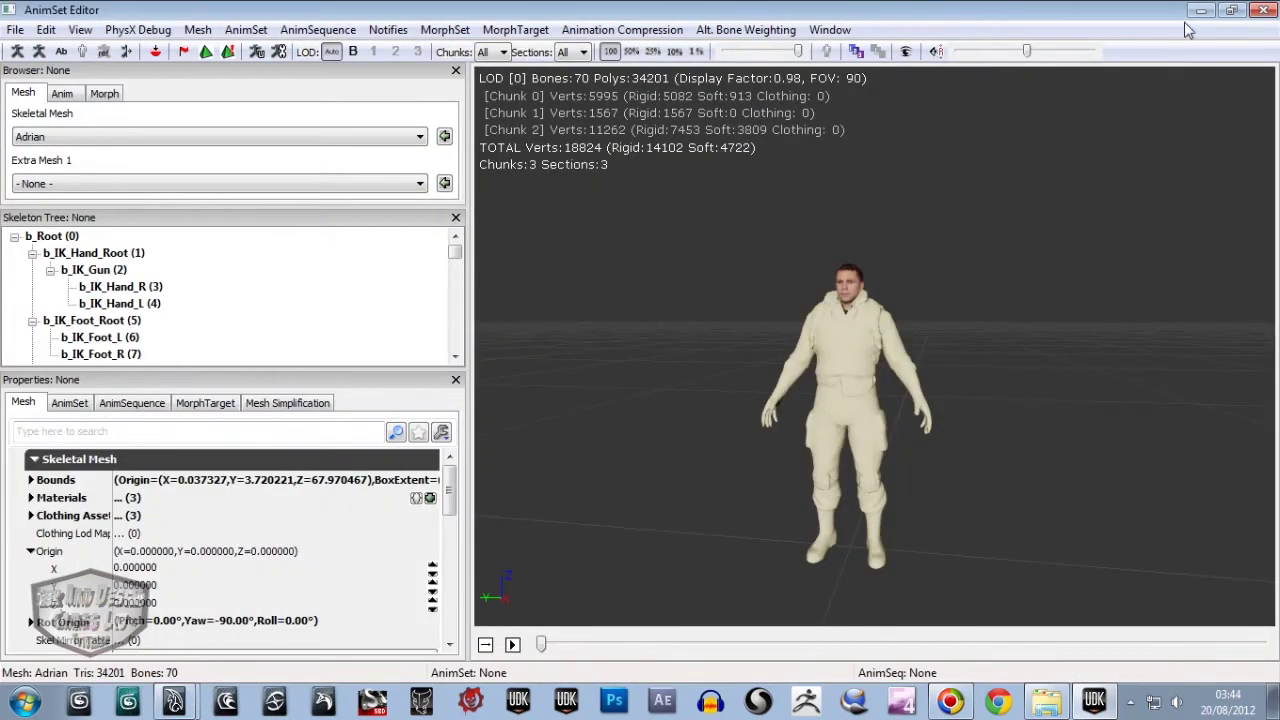
click(1200, 10)
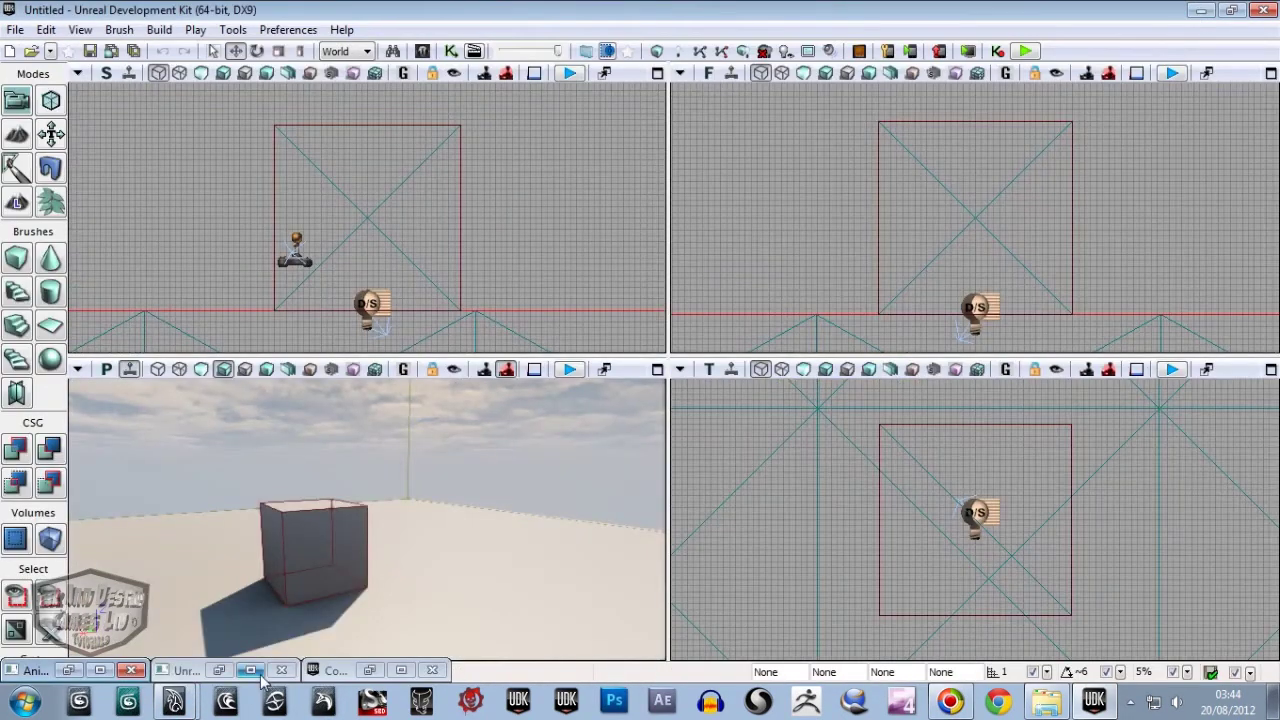
click(251, 670)
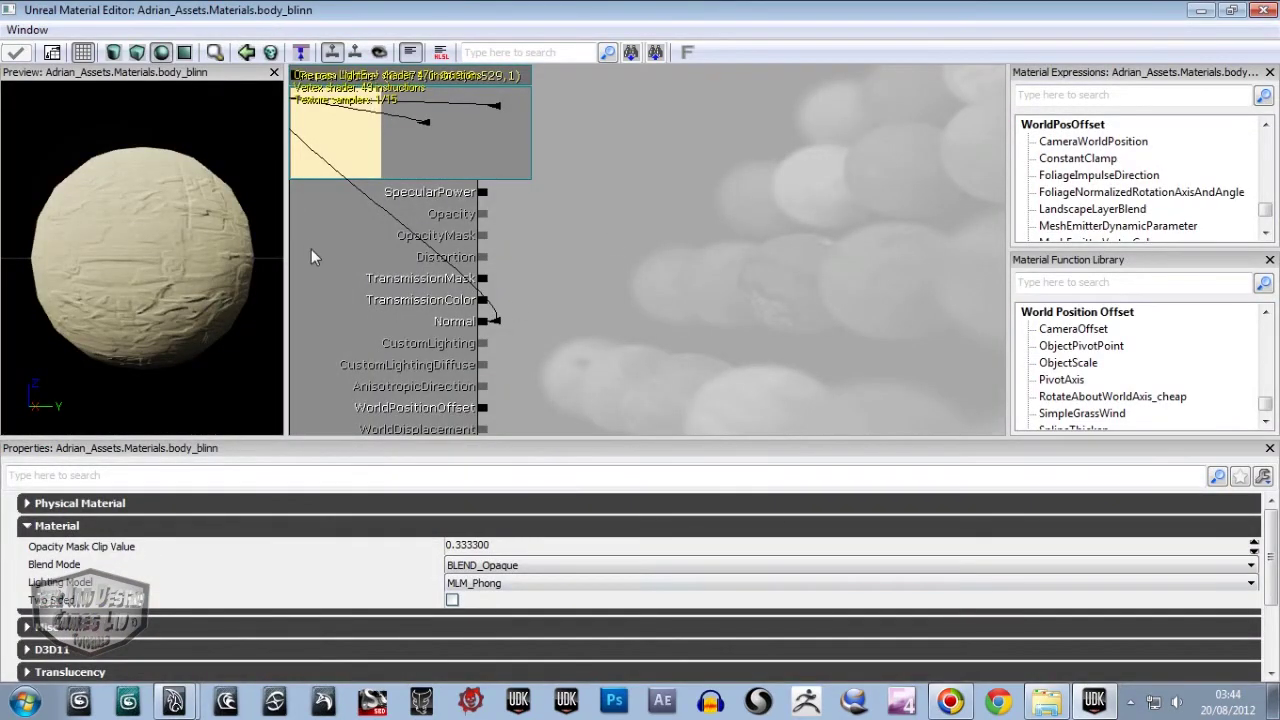
Add a Texture Sample node and delete body_blinn's top colour parameter node.
click(400, 151)
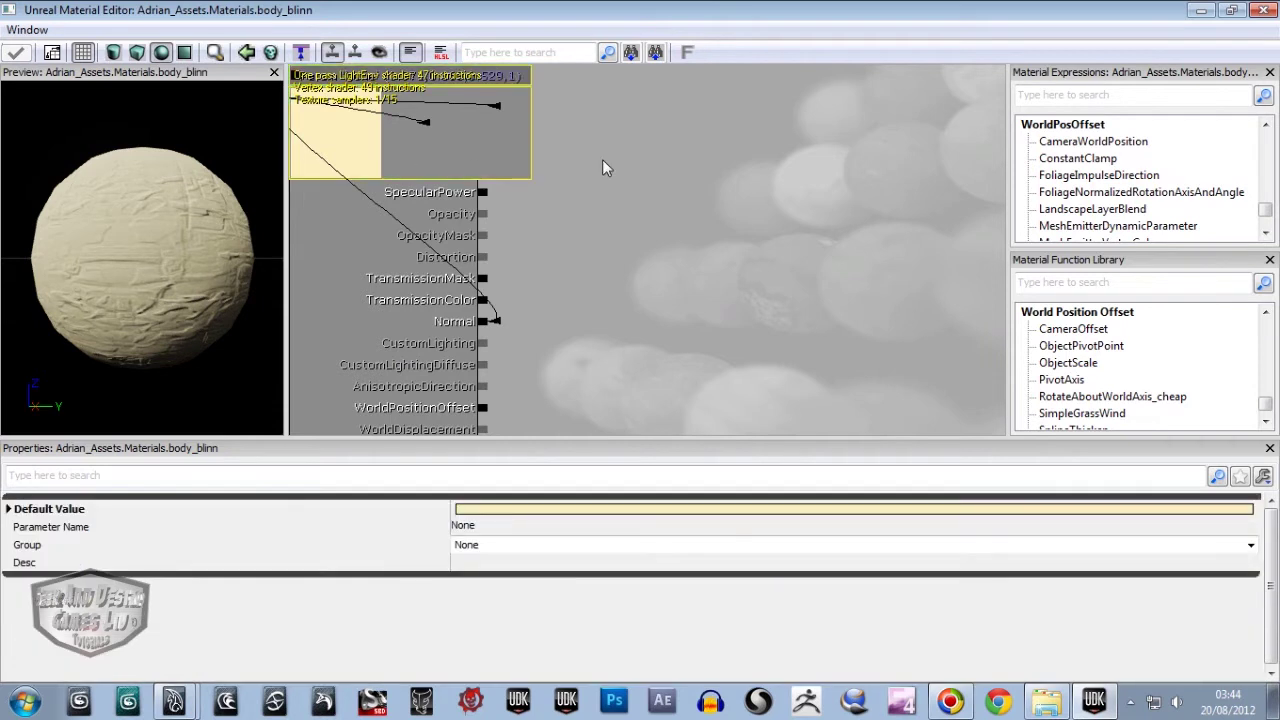
click(727, 170)
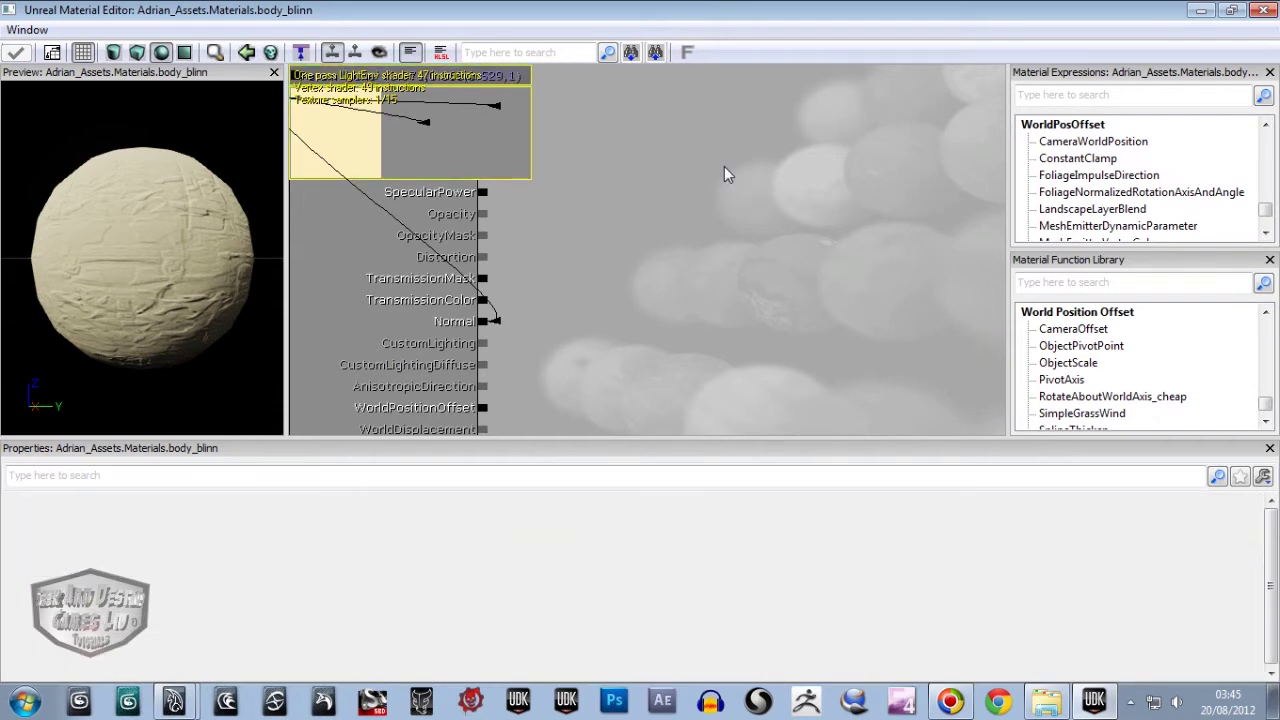
click(724, 166)
click(496, 125)
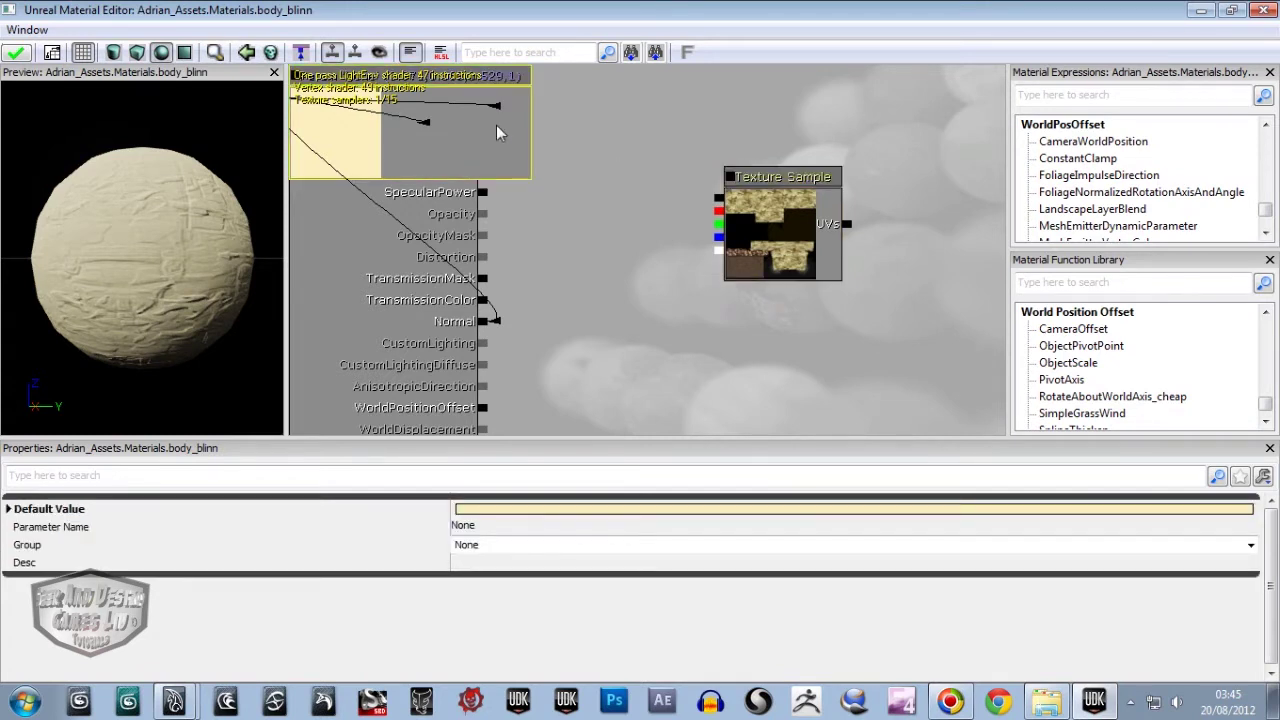
key(Delete)
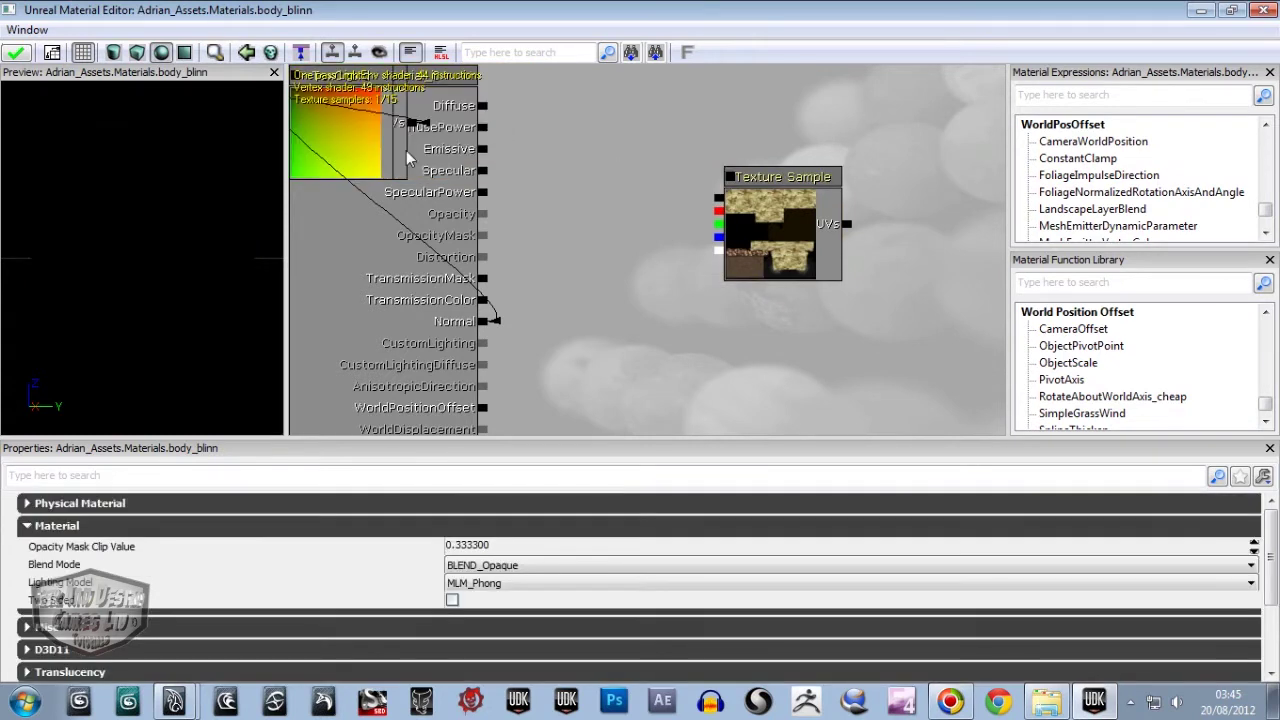
Delete the Normal texture node, wire the Texture Sample into Diffuse, and apply.
click(384, 143)
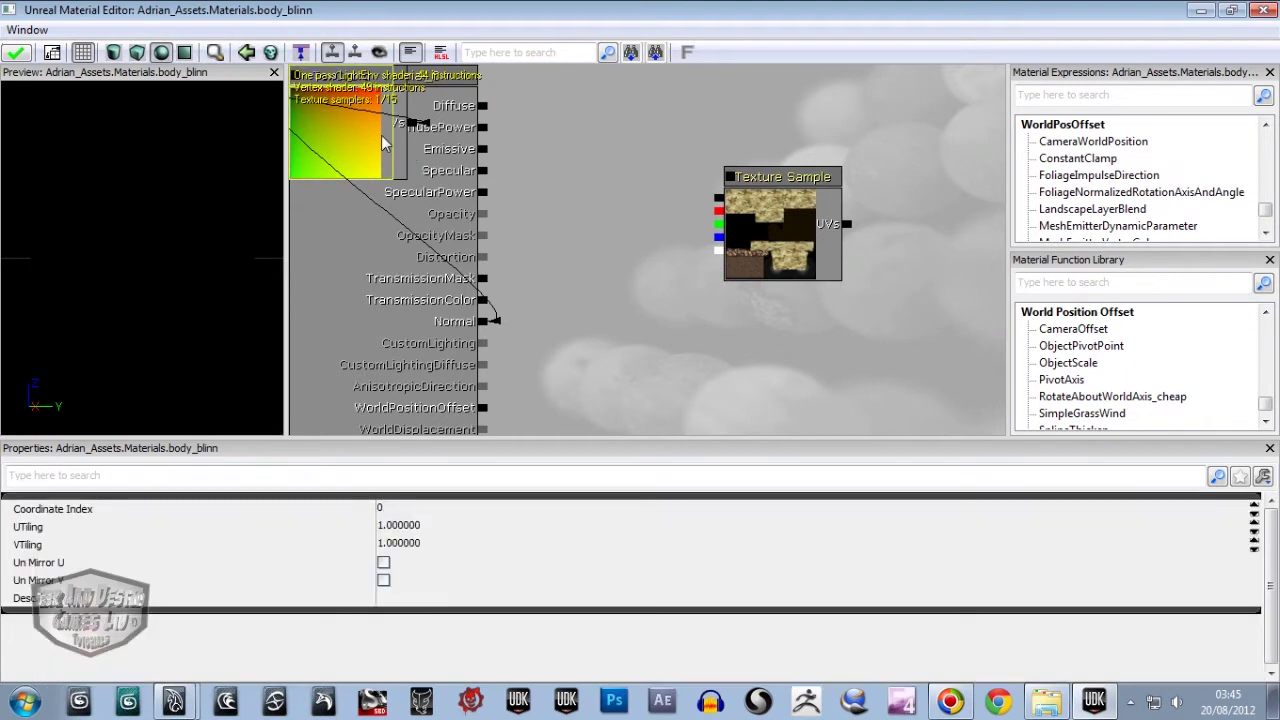
click(484, 103)
click(365, 137)
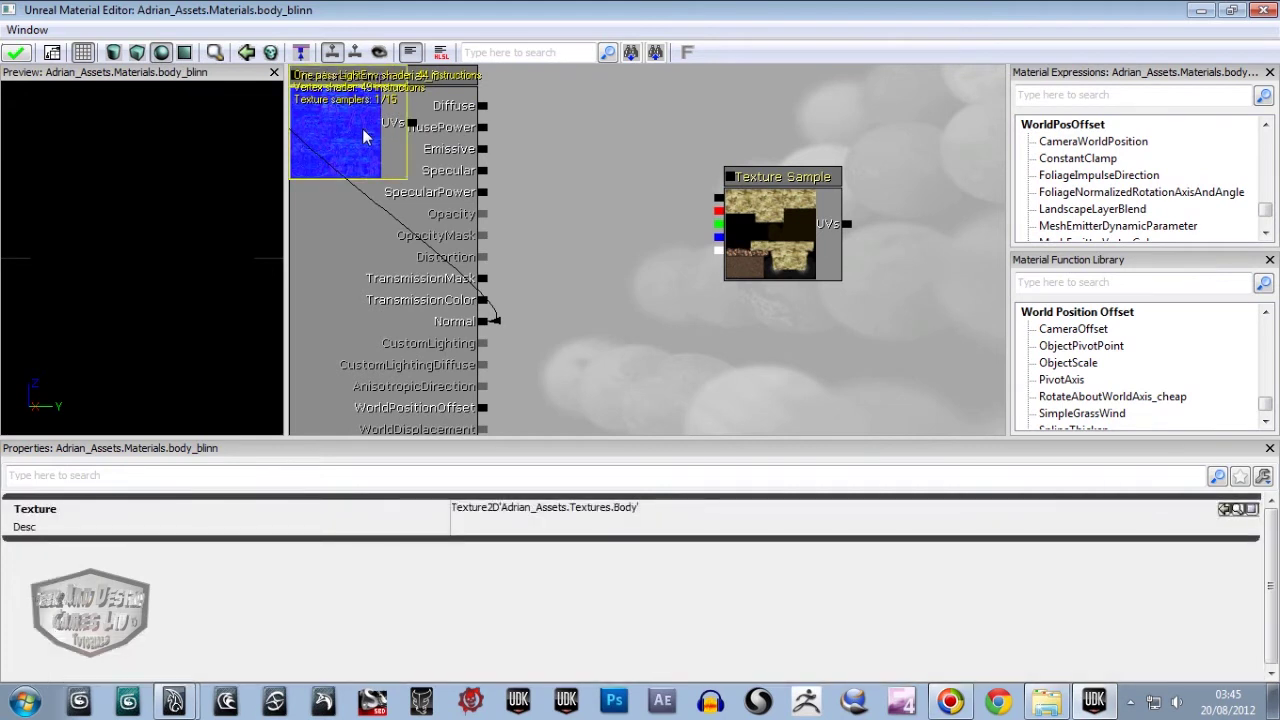
key(Delete)
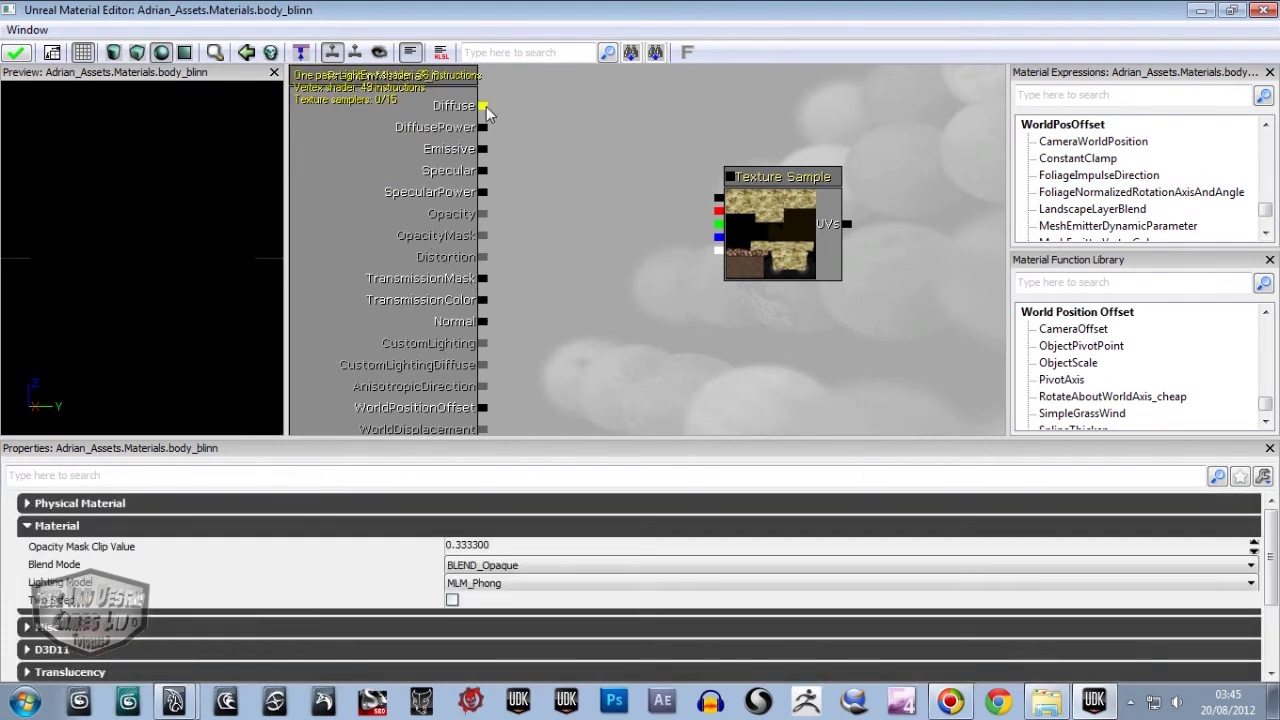
drag(486, 106, 724, 203)
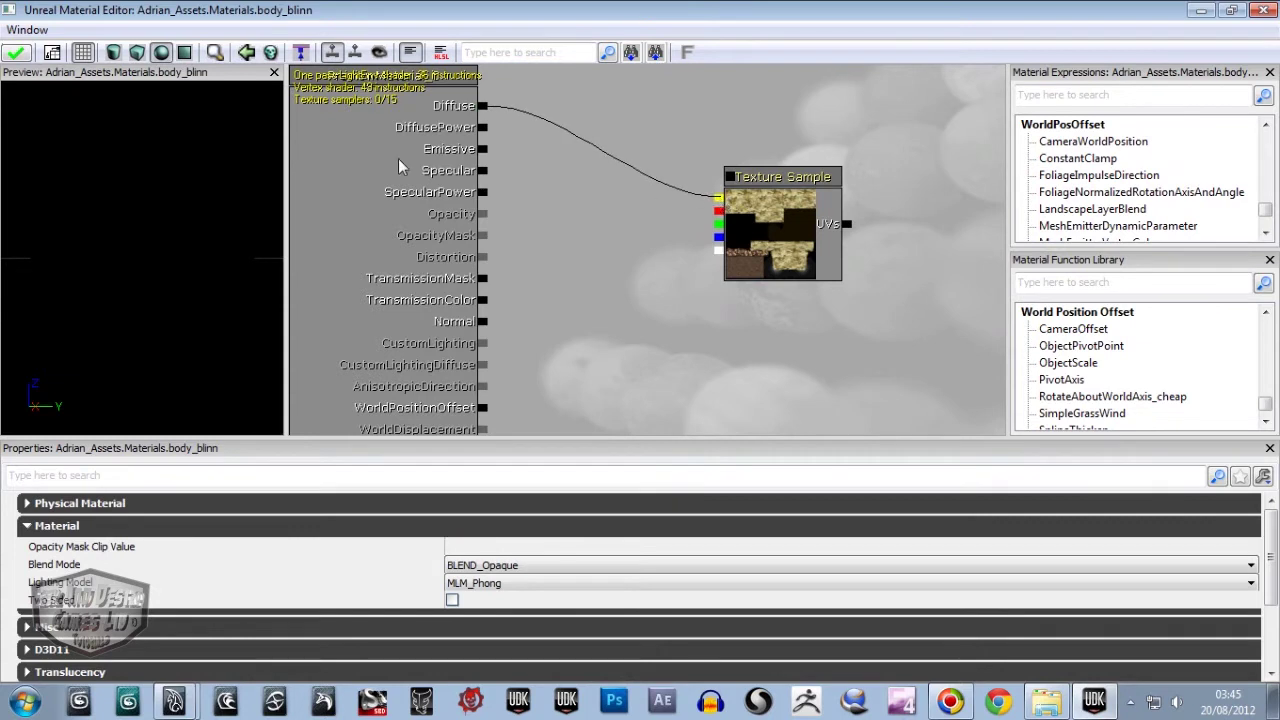
click(17, 54)
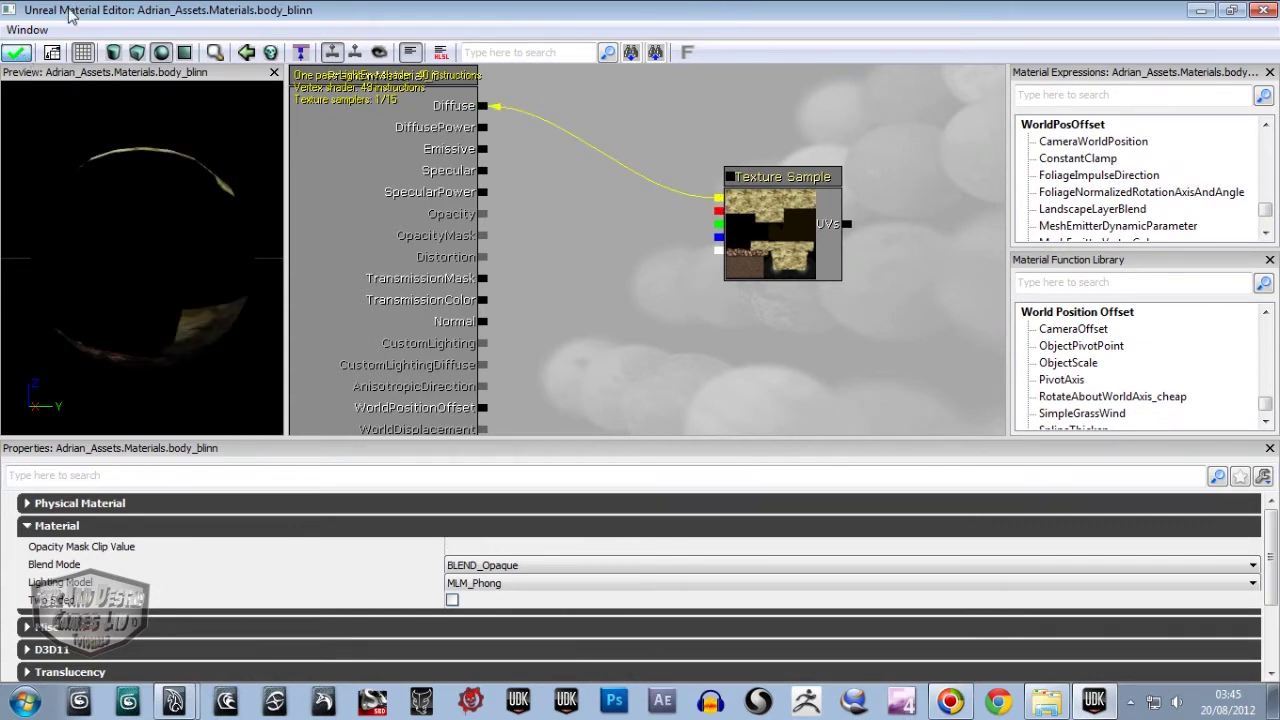
click(17, 52)
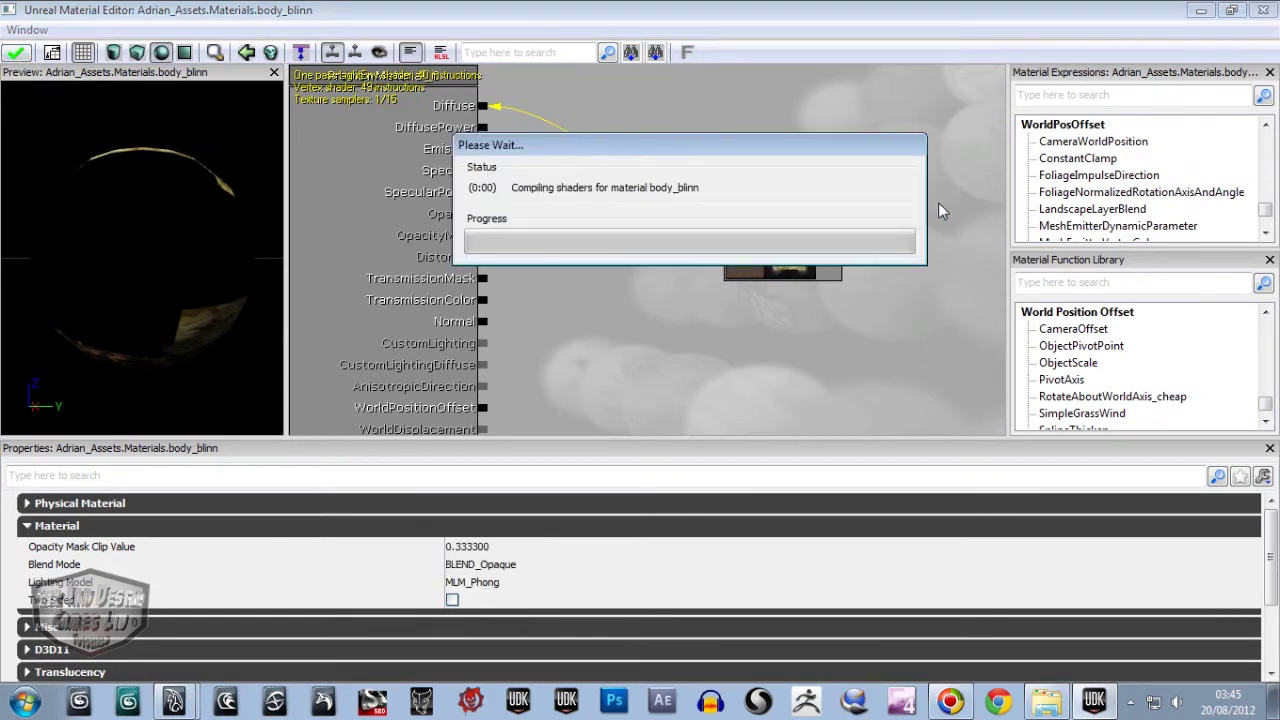
Close the Material Editor and preview the camouflage-textured Adrian in the AnimSet Editor.
click(1263, 15)
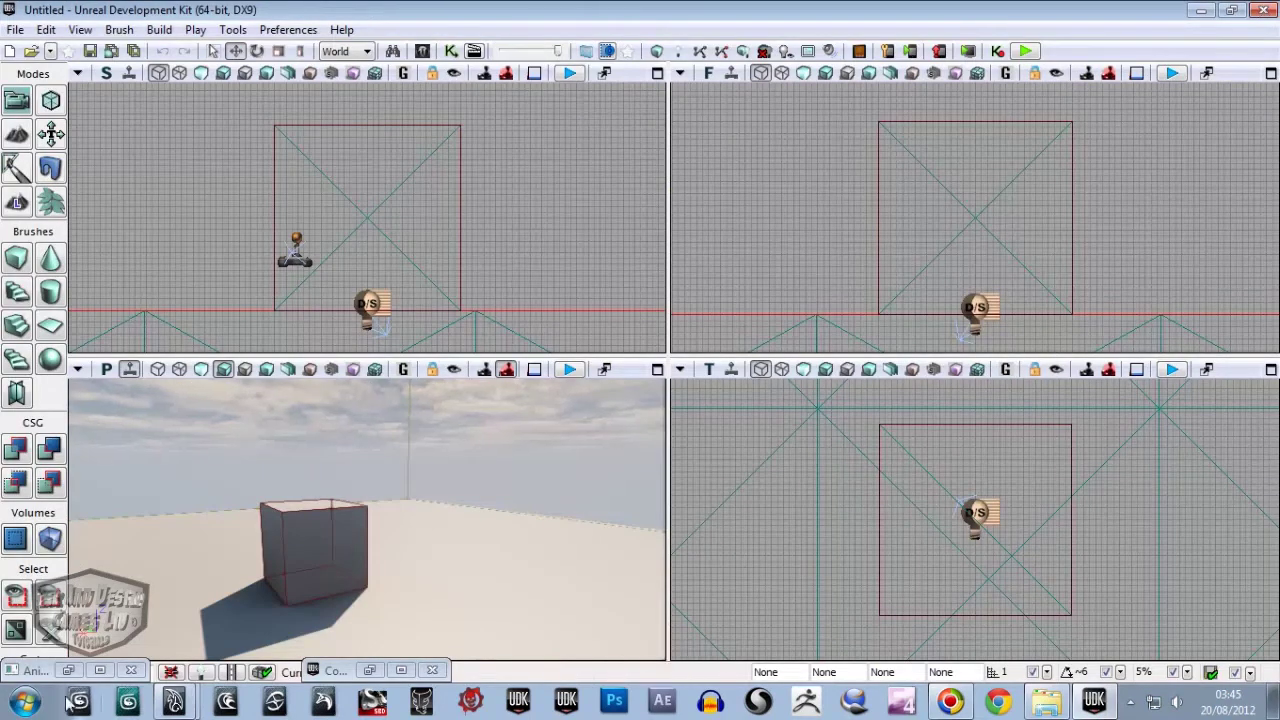
click(100, 670)
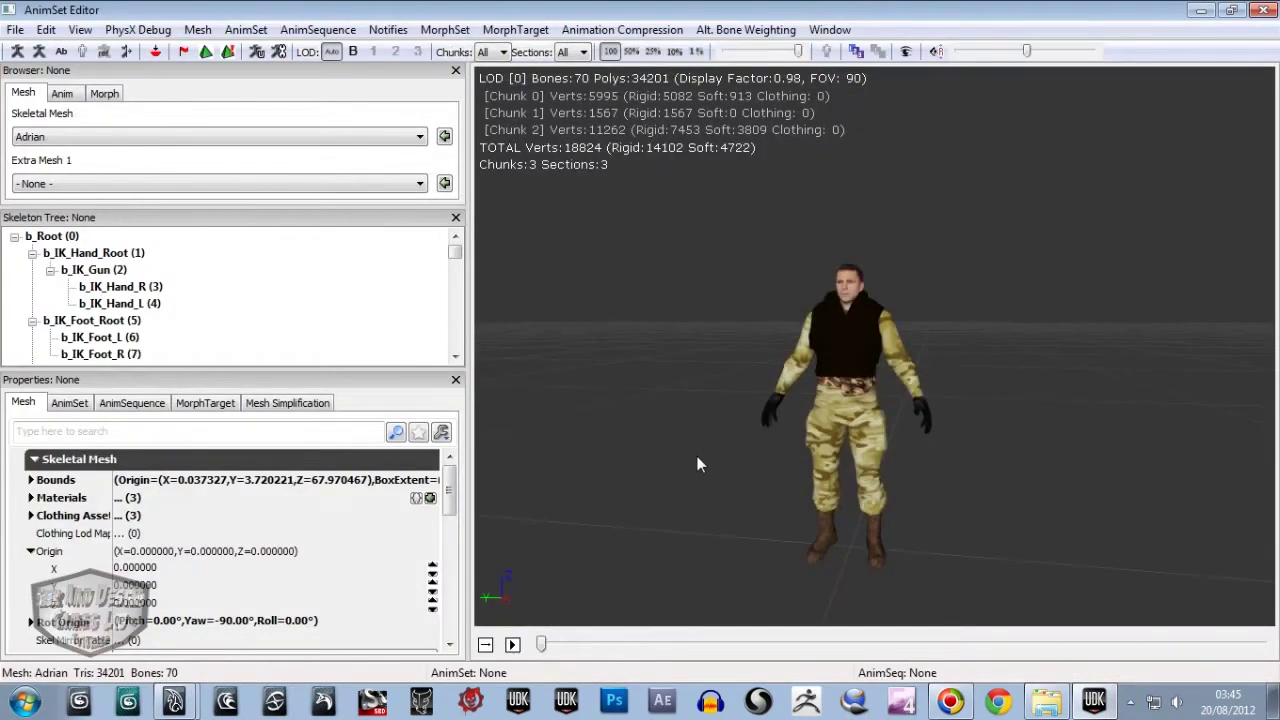
mouse_move(751, 488)
mouse_down()
mouse_move(686, 479)
mouse_move(709, 544)
mouse_move(1072, 492)
mouse_move(721, 486)
mouse_move(773, 485)
mouse_up()
scroll(869, 380, up, 2)
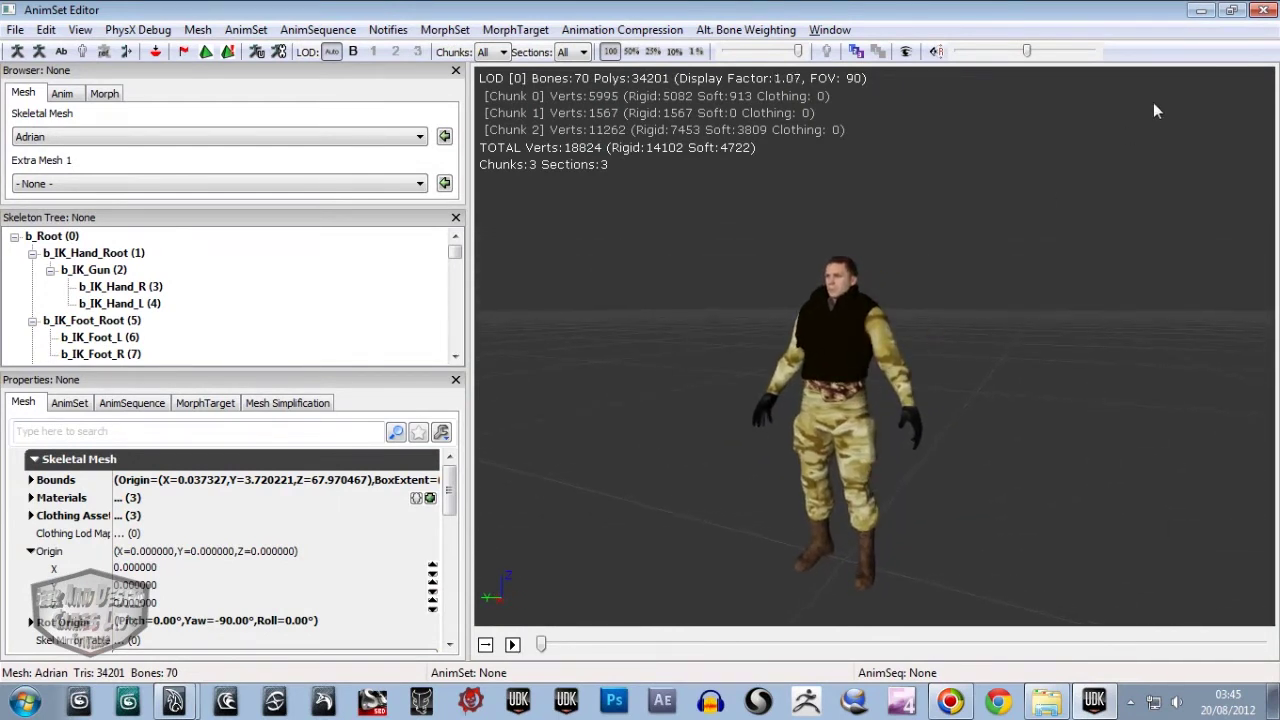
click(1200, 10)
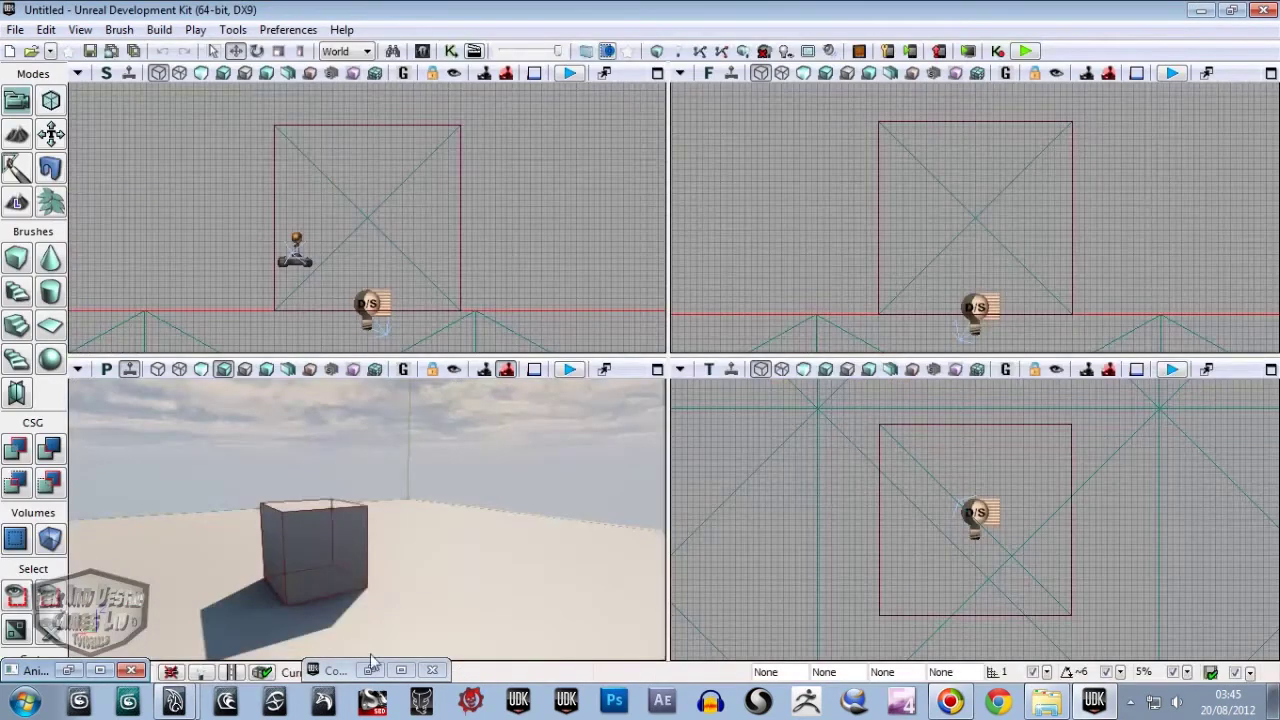
Locate material slot [2], body_blinn, in the Content Browser from the AnimSet Editor.
click(400, 670)
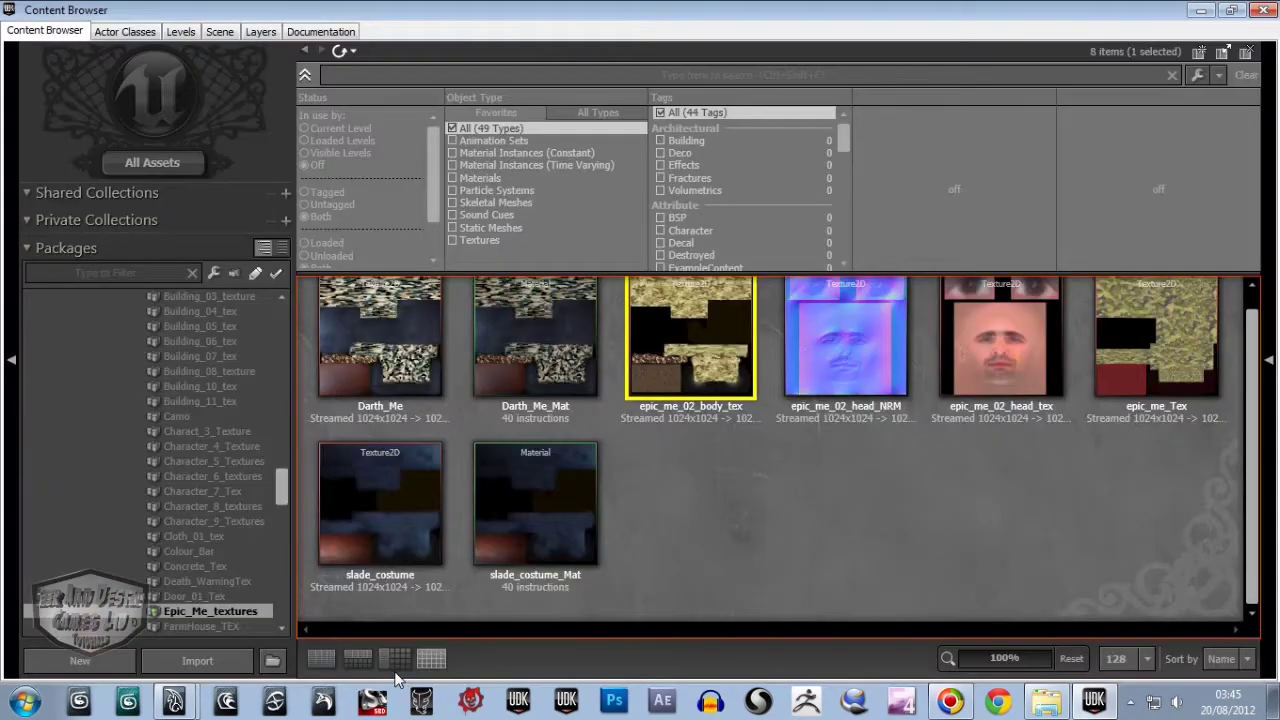
click(1265, 12)
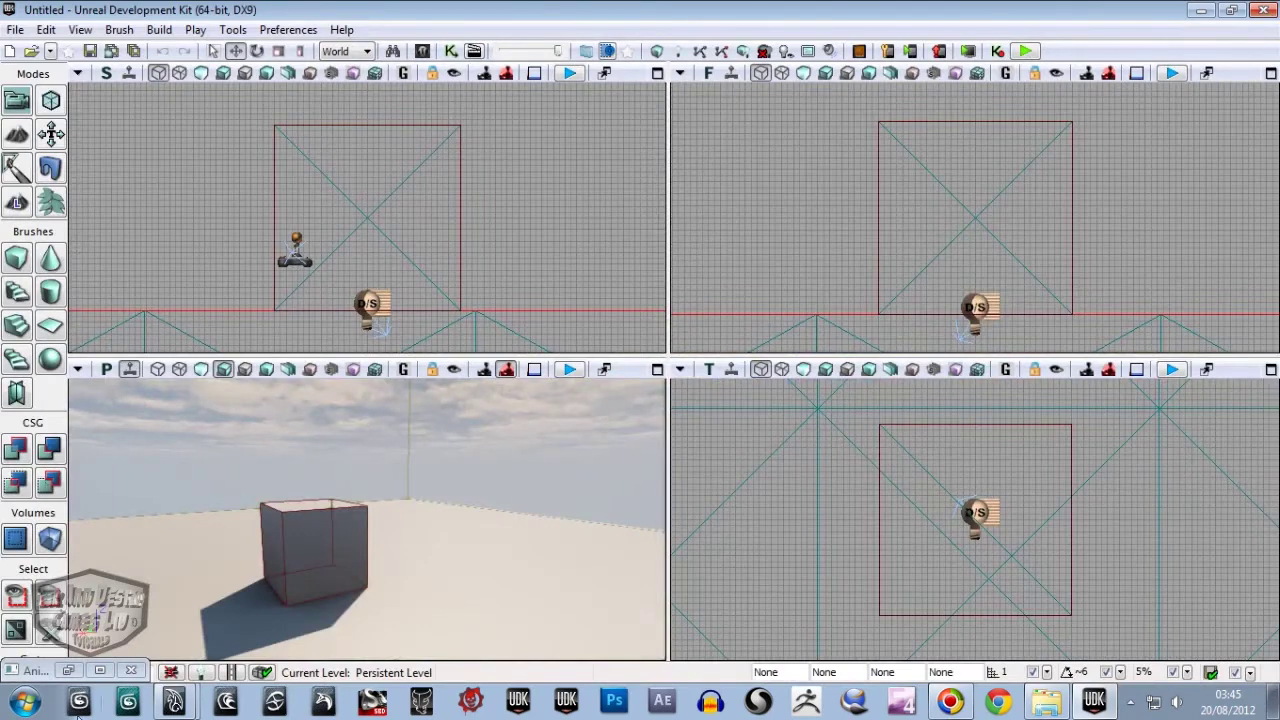
click(98, 672)
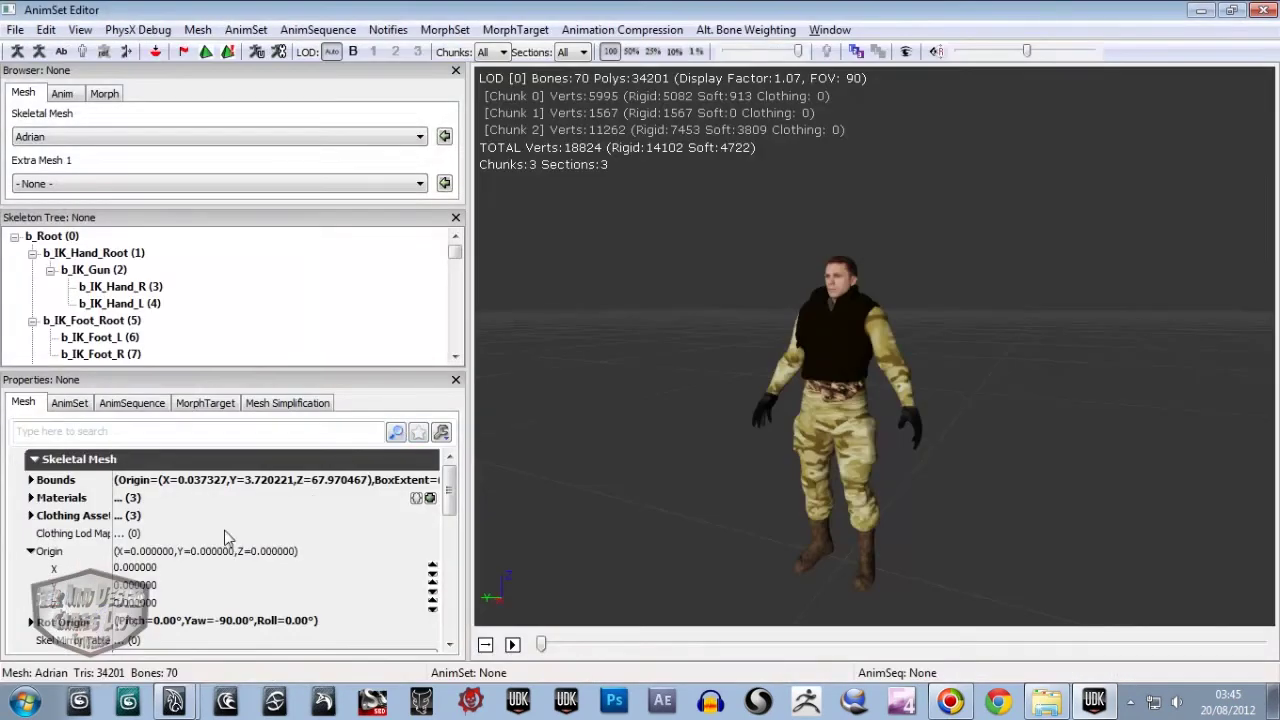
click(31, 499)
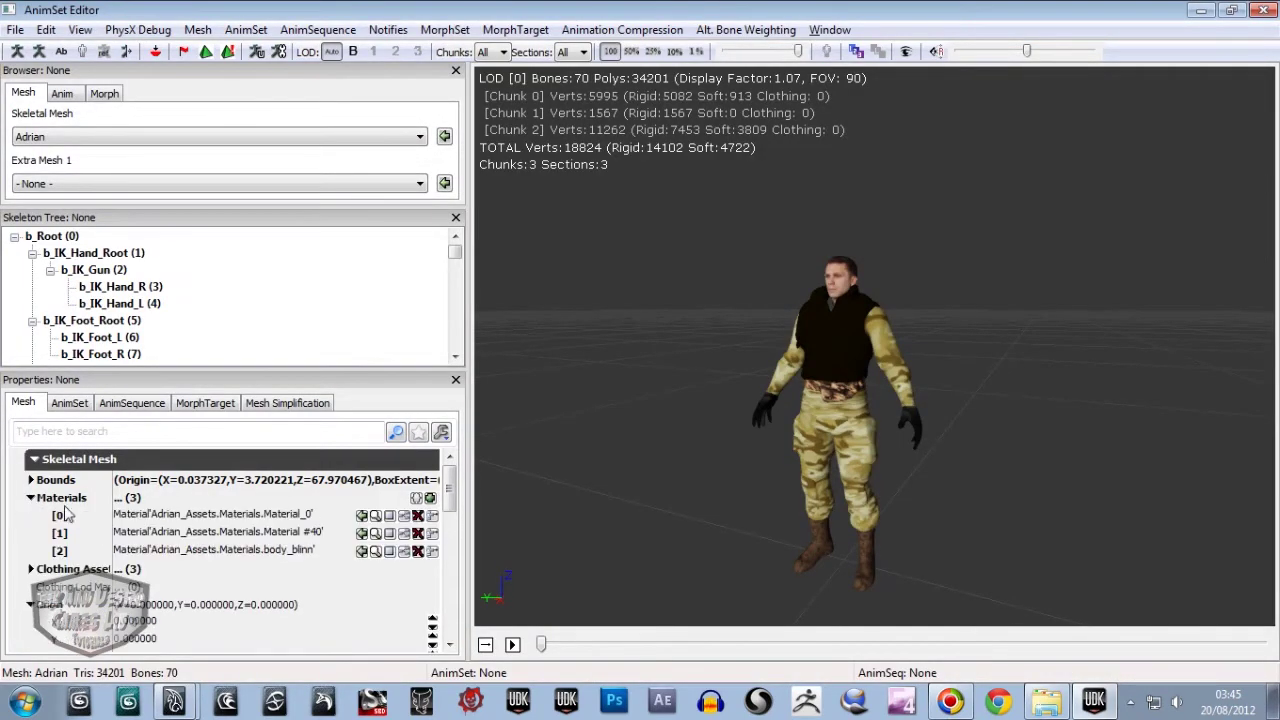
click(155, 553)
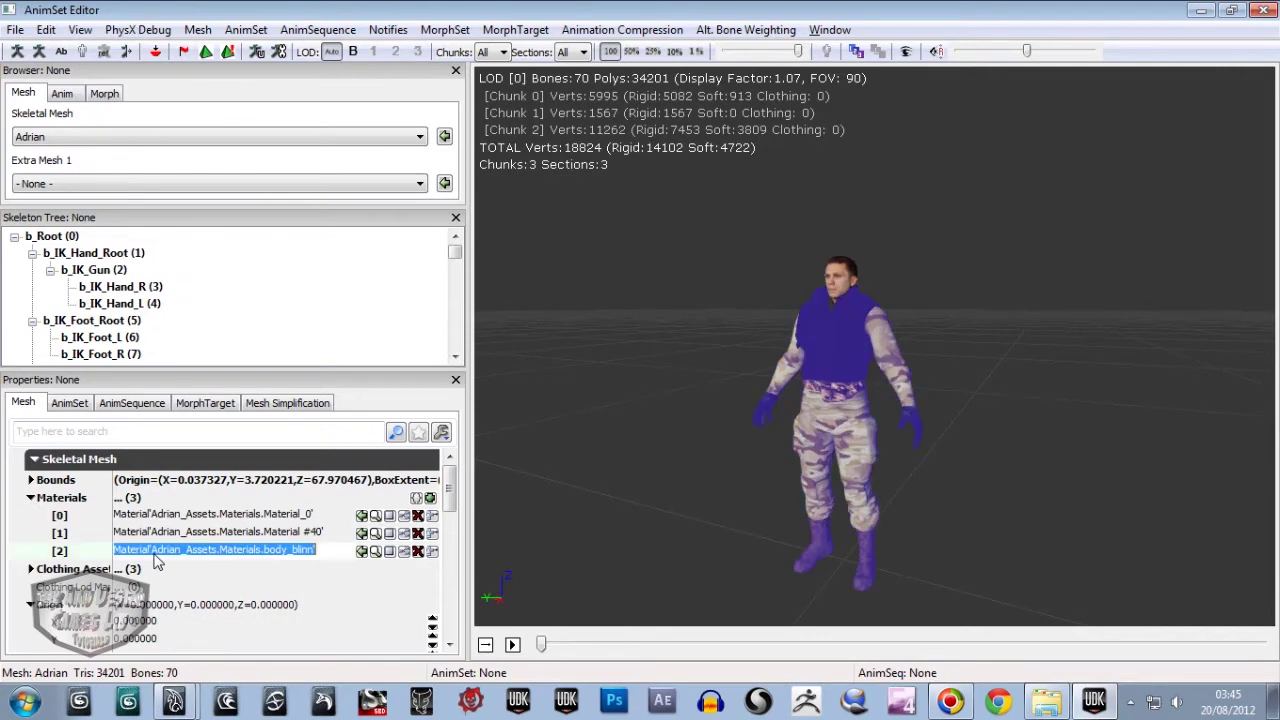
click(374, 552)
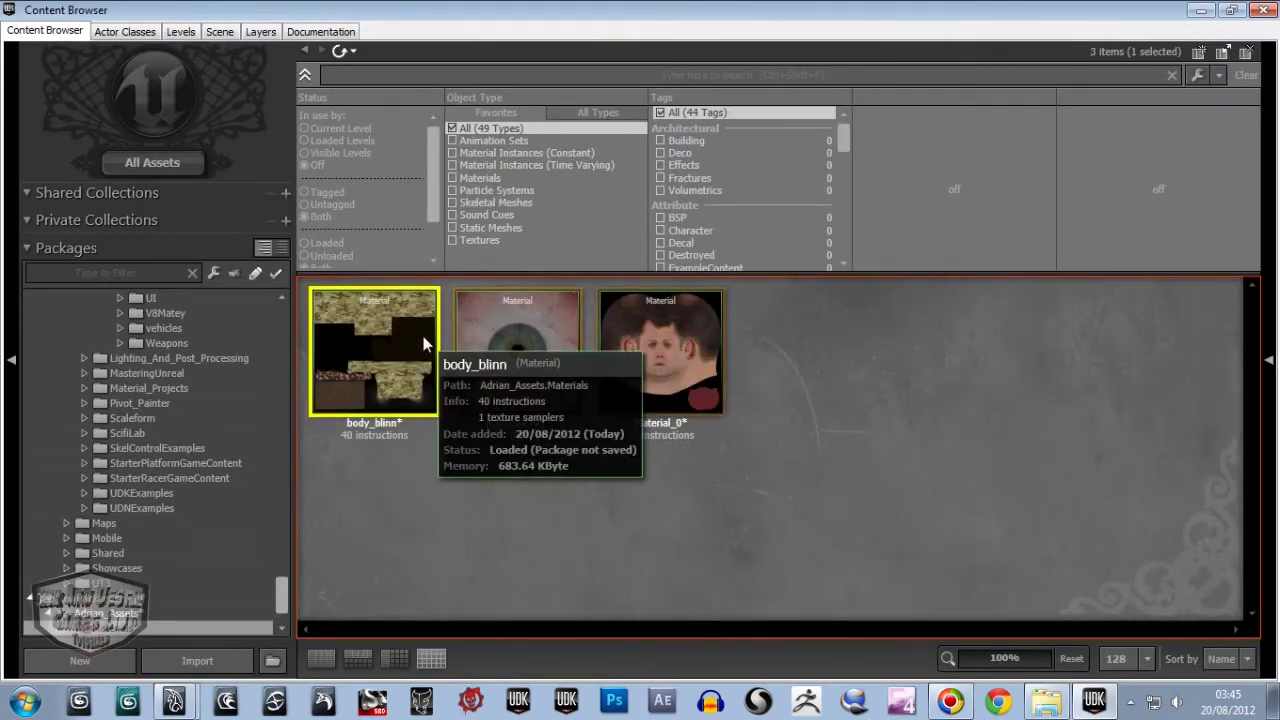
Reopen body_blinn, apply its changes to compile 42 instructions, and close the editor.
double_click(411, 335)
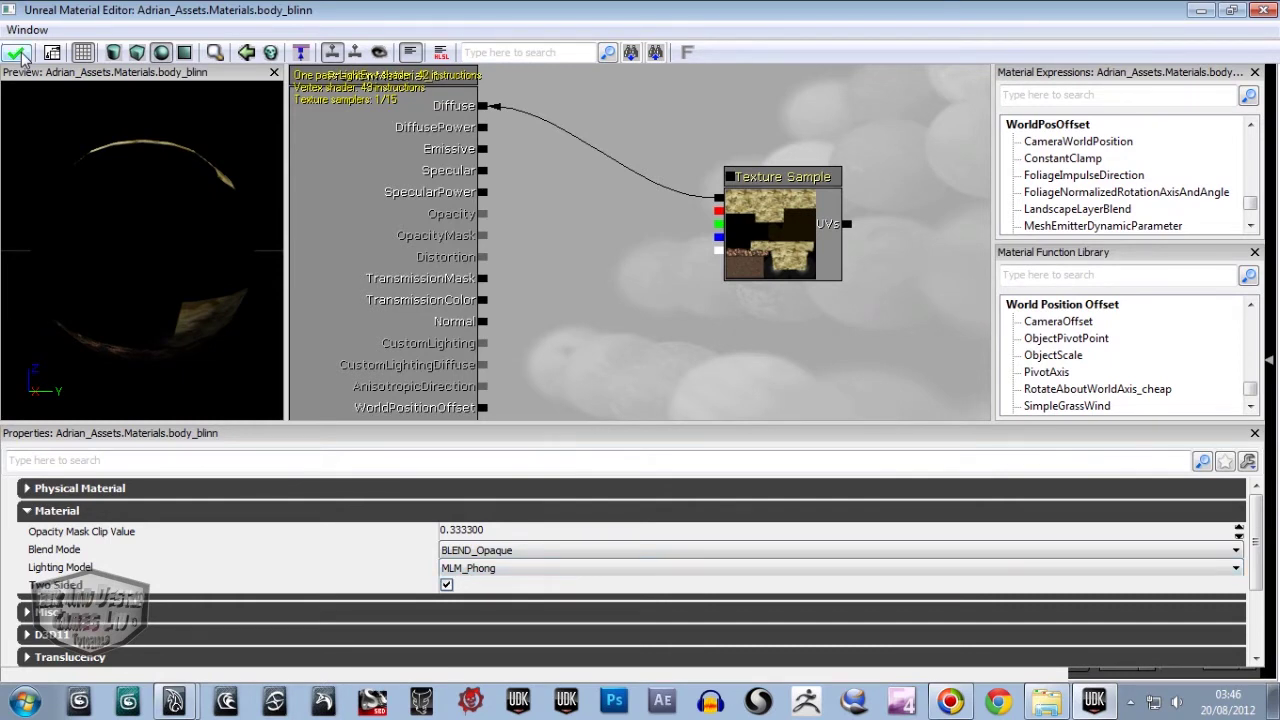
click(20, 55)
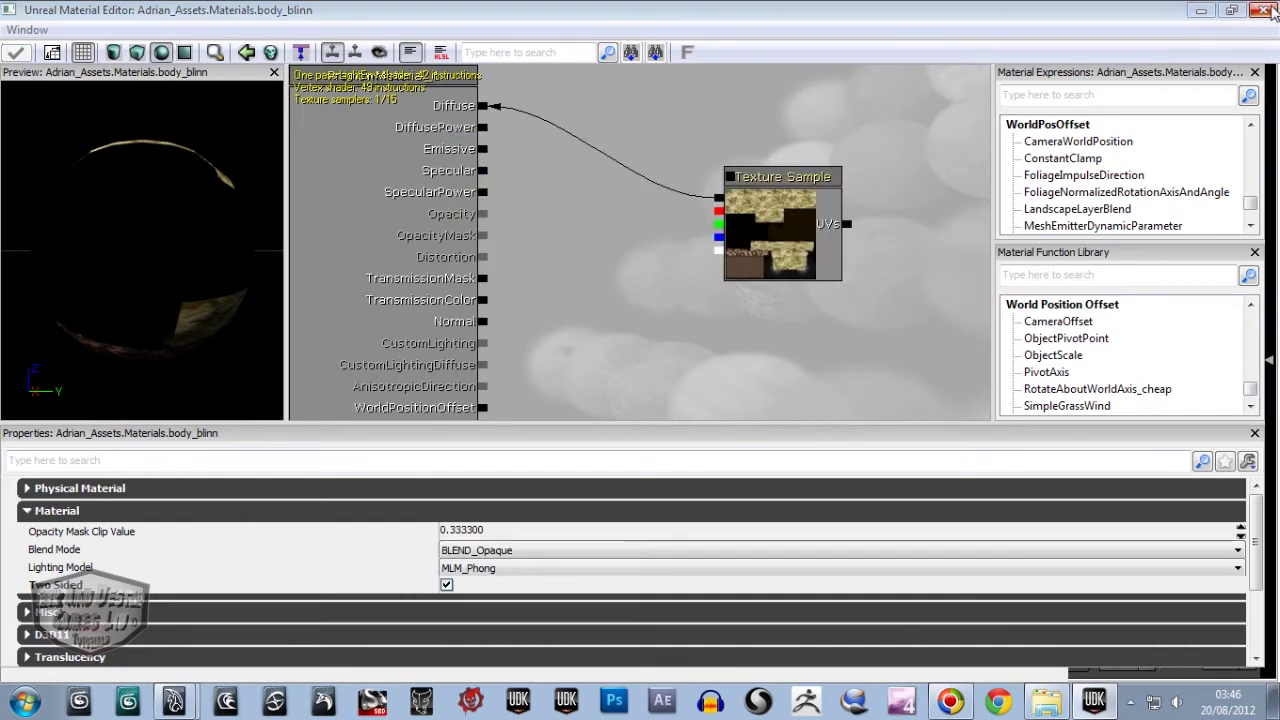
click(1265, 10)
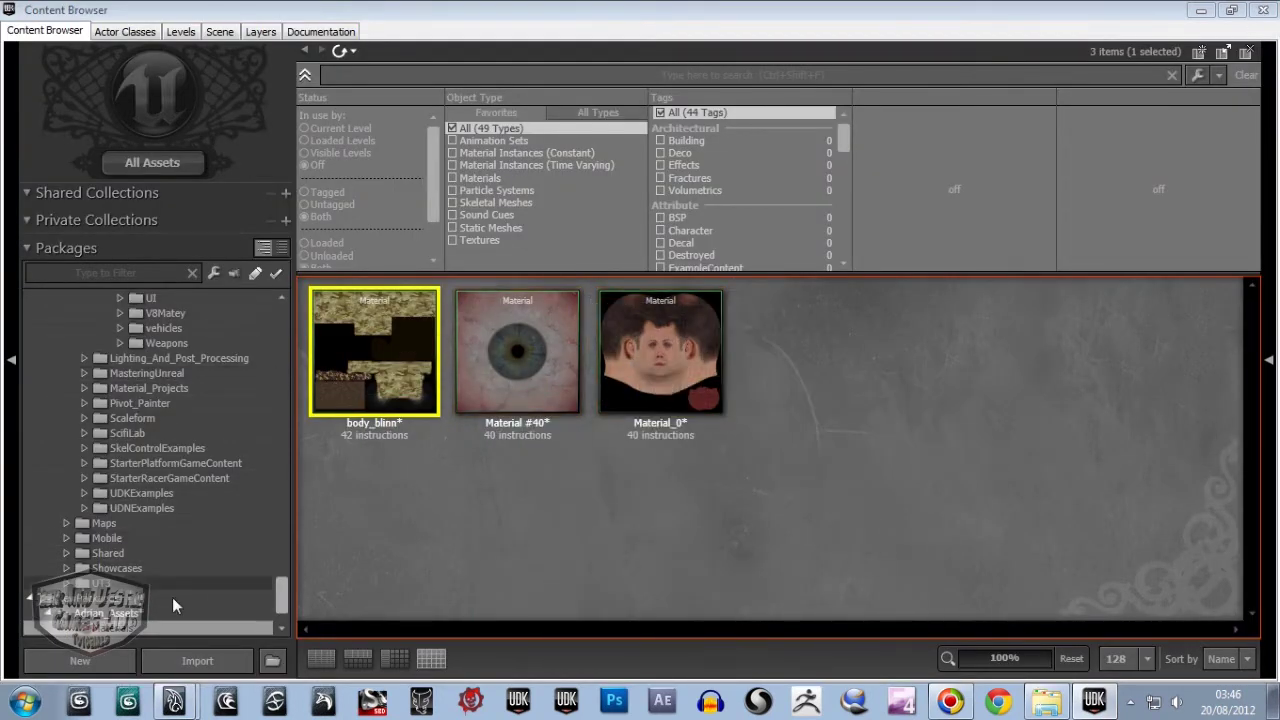
Open Adrian from Adrian_Assets and assign the K_AnimHuman_BaseMale animation set.
click(118, 613)
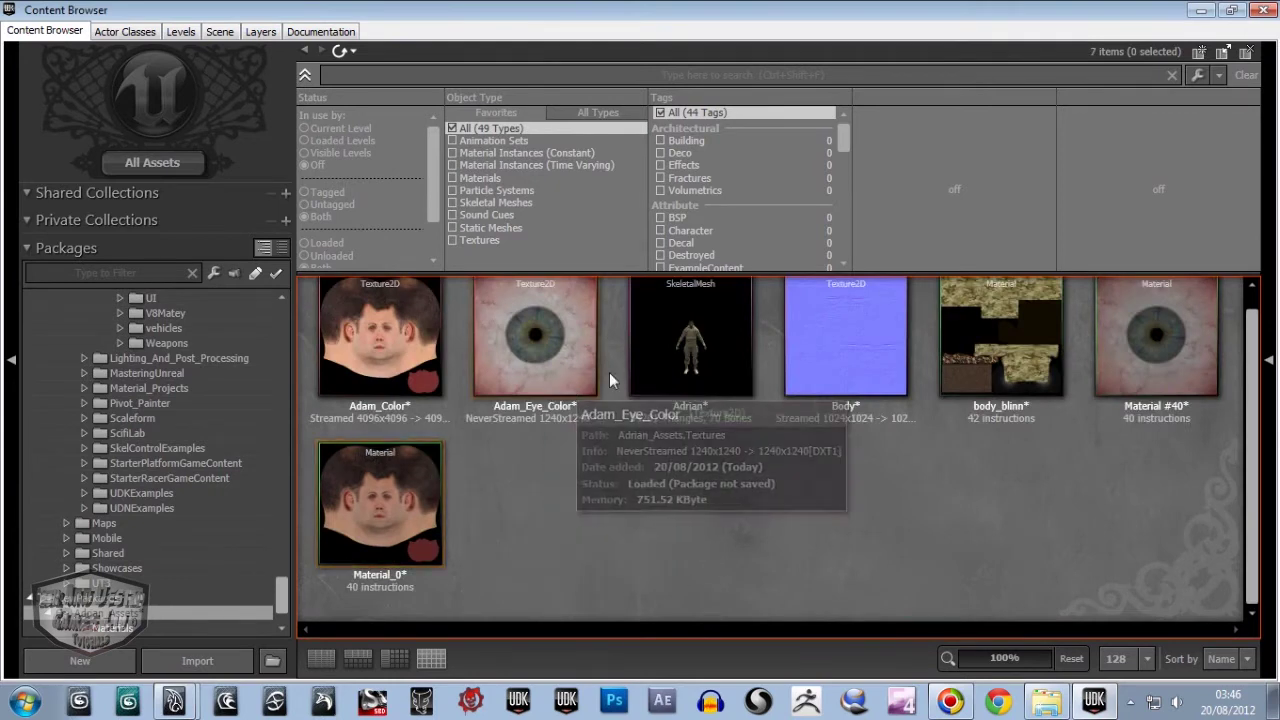
double_click(666, 351)
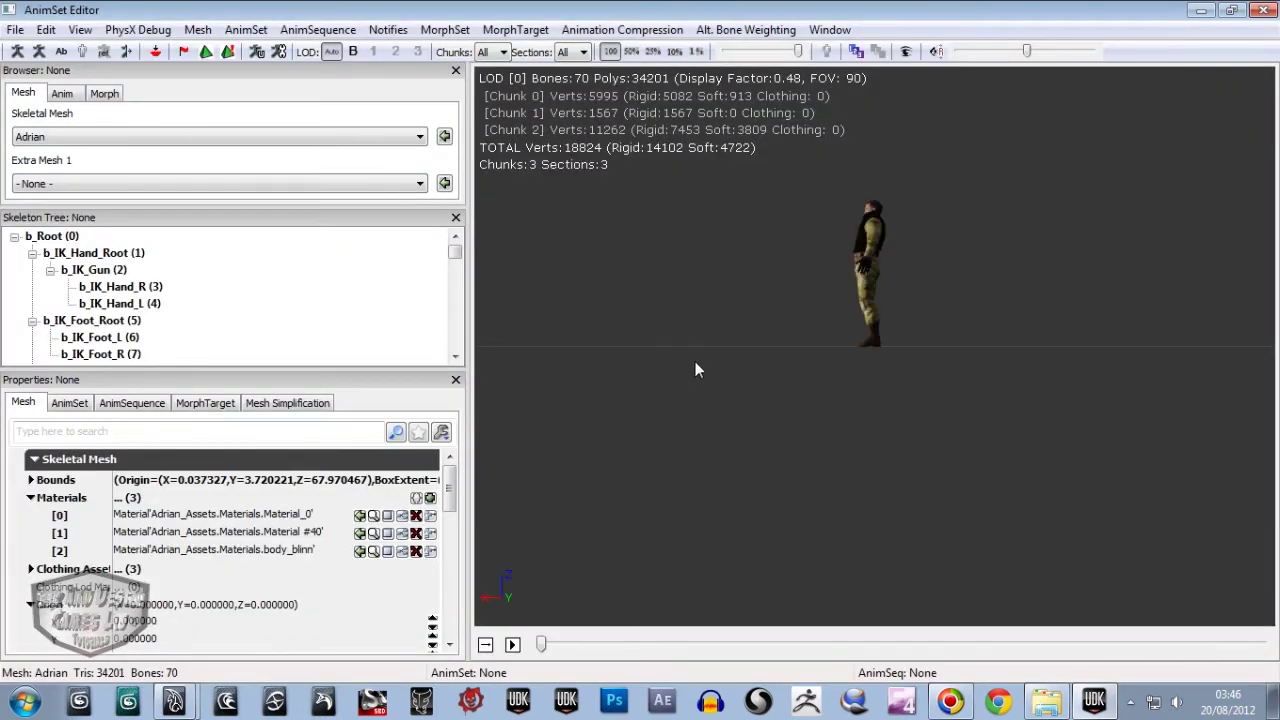
mouse_move(697, 370)
mouse_down()
mouse_move(1203, 423)
mouse_move(711, 400)
mouse_up()
click(62, 94)
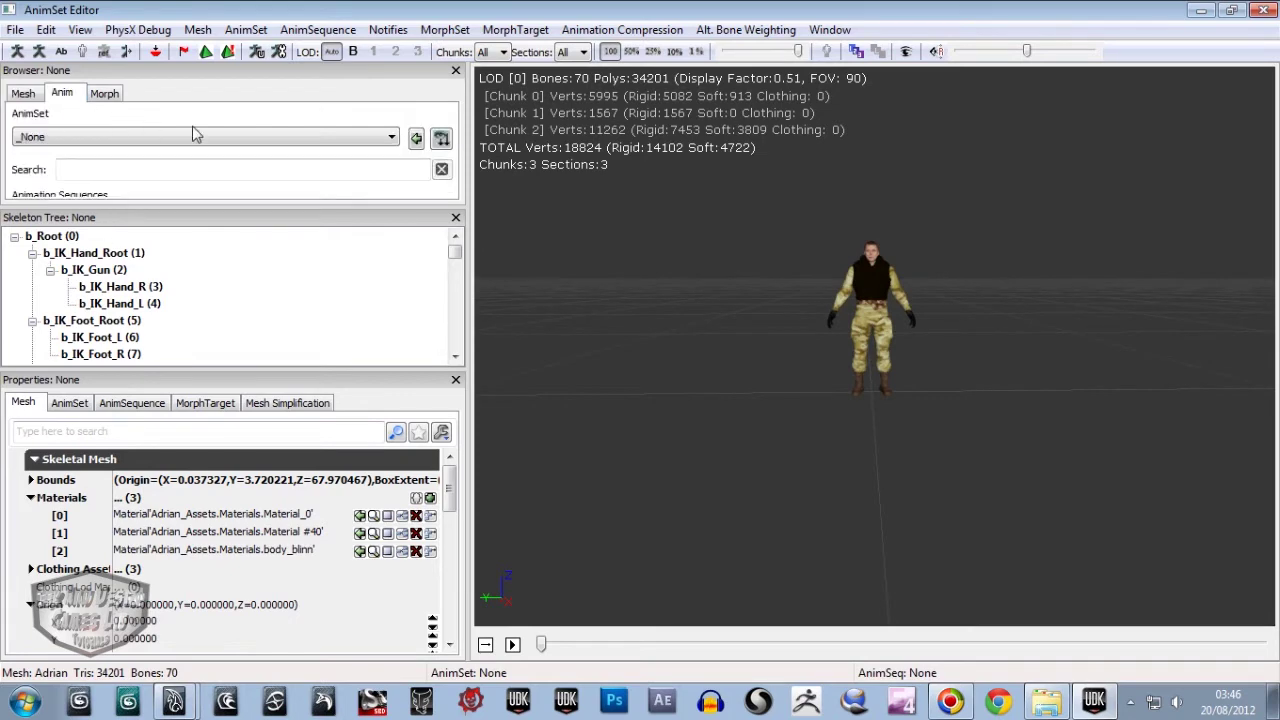
click(390, 137)
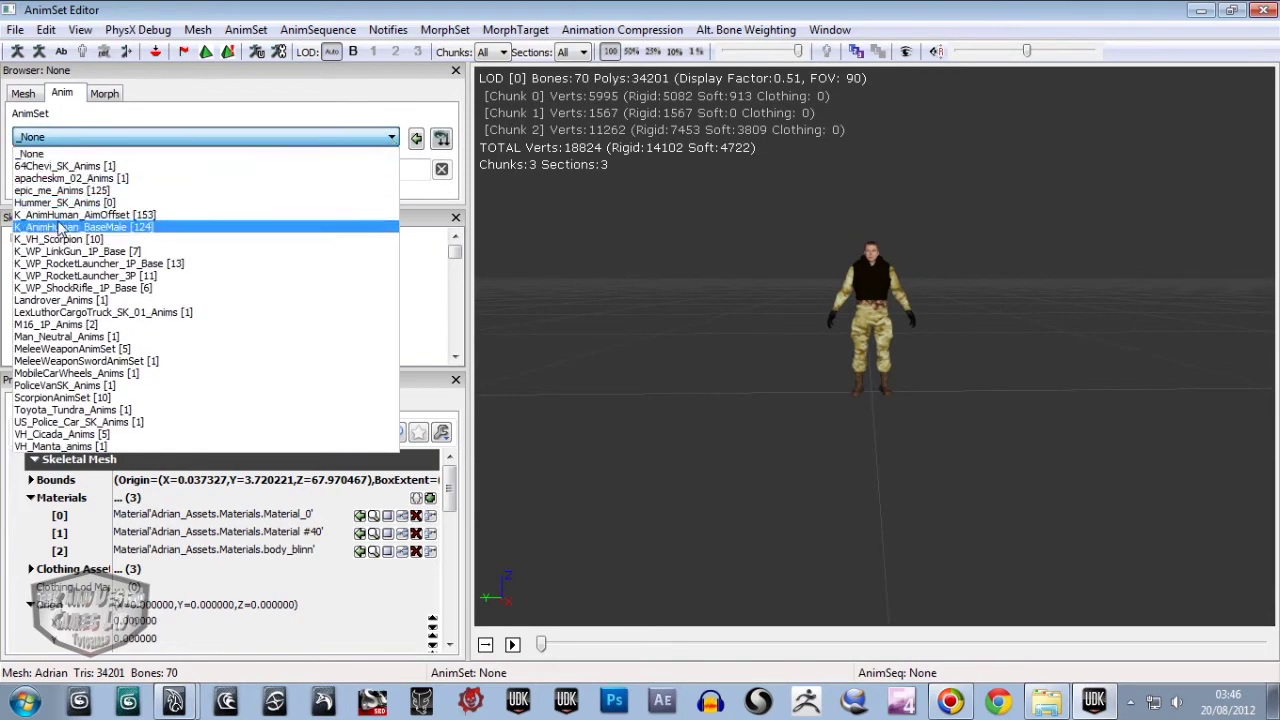
click(52, 228)
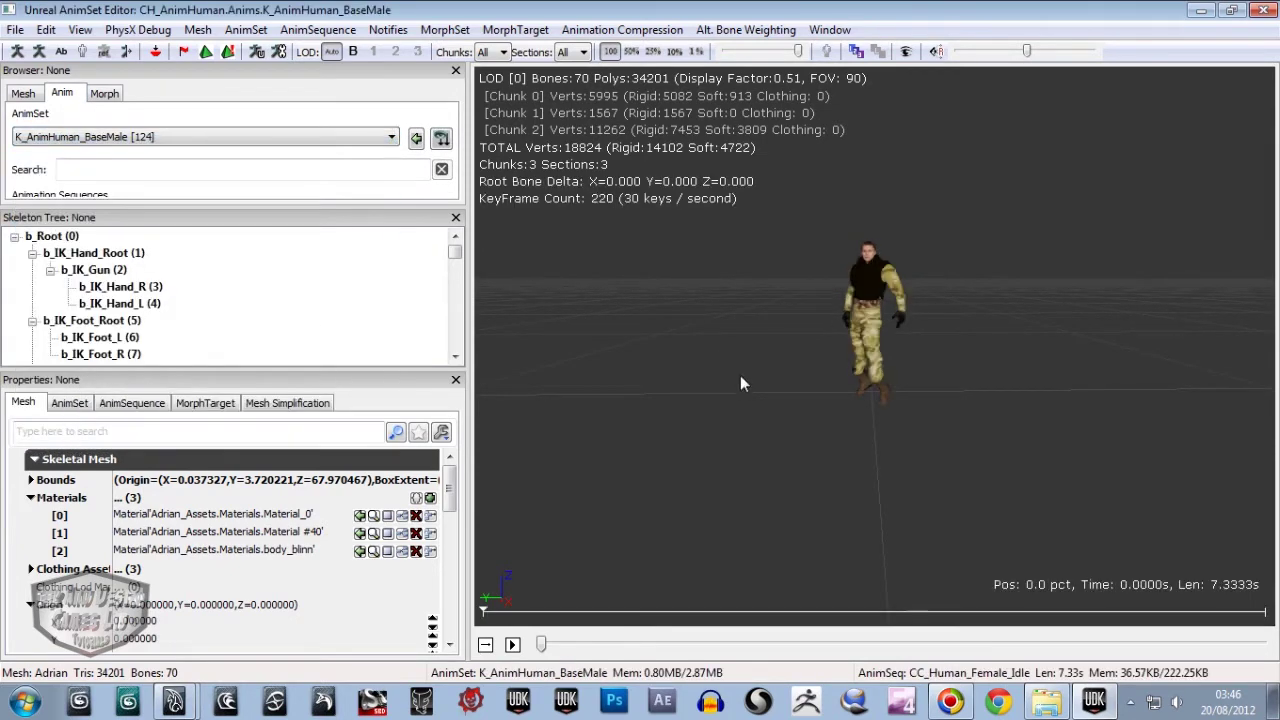
Play the idle animation on Adrian, viewing it from several angles, then close the AnimSet Editor.
scroll(785, 313, up, 2)
scroll(785, 300, up, 2)
scroll(783, 274, up, 2)
scroll(794, 402, up, 2)
mouse_move(796, 400)
mouse_down()
mouse_move(1175, 474)
mouse_move(775, 617)
mouse_move(1240, 634)
mouse_move(842, 540)
mouse_move(1006, 341)
mouse_move(950, 239)
mouse_move(774, 202)
mouse_move(593, 225)
mouse_move(852, 519)
mouse_move(840, 497)
mouse_move(905, 516)
mouse_move(792, 517)
mouse_up()
click(512, 644)
drag(665, 441, 600, 445)
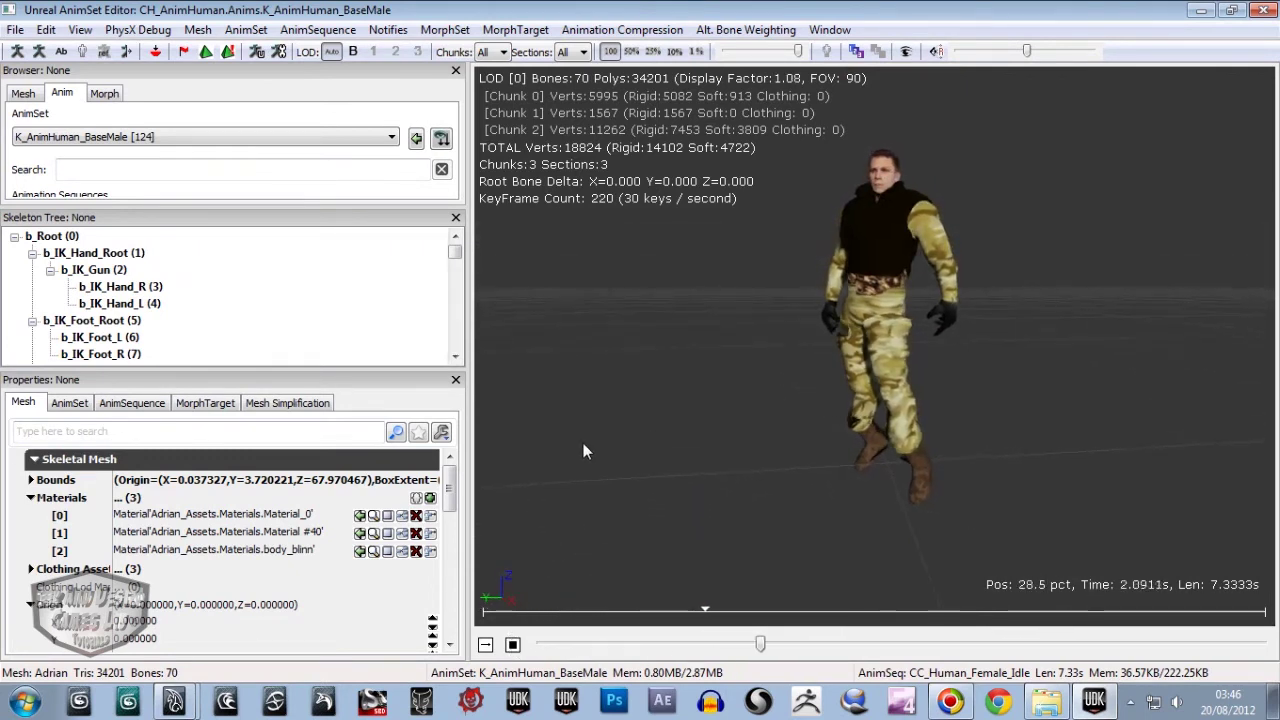
drag(807, 481, 874, 484)
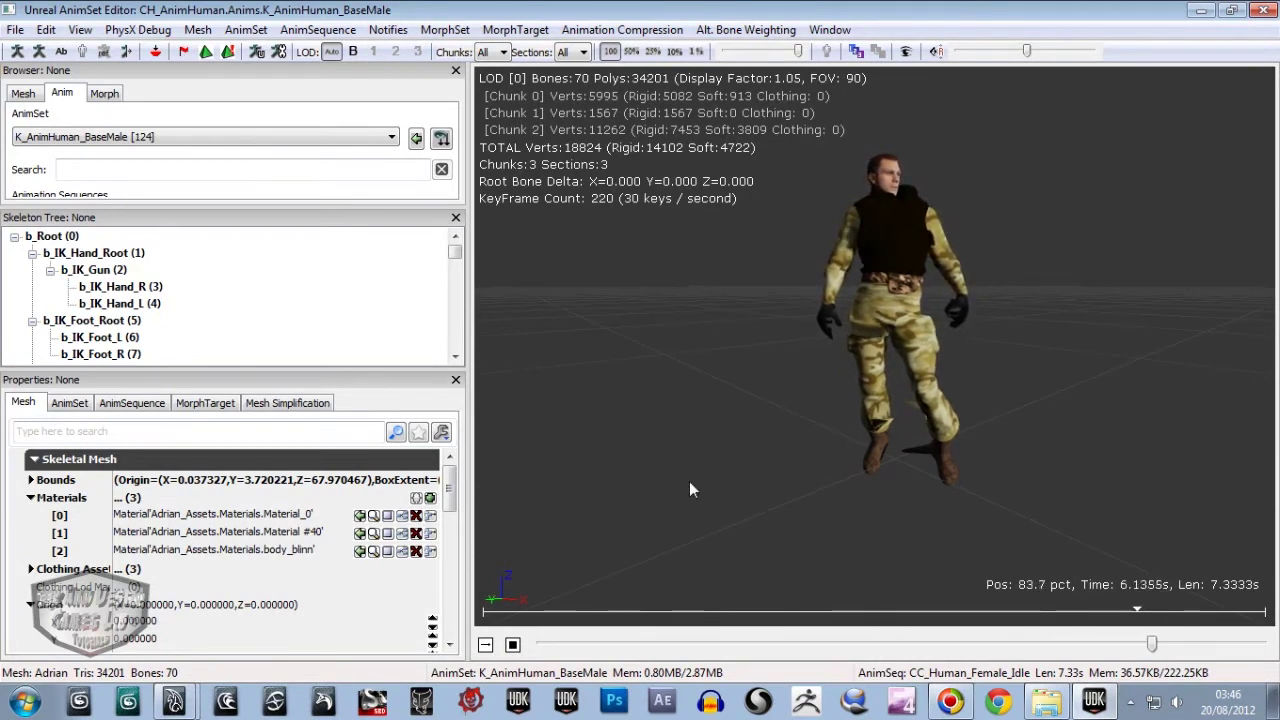
mouse_move(651, 486)
mouse_down()
mouse_move(476, 478)
mouse_move(615, 548)
mouse_move(1049, 446)
mouse_move(685, 491)
mouse_up()
scroll(668, 431, up, 3)
scroll(669, 465, up, 2)
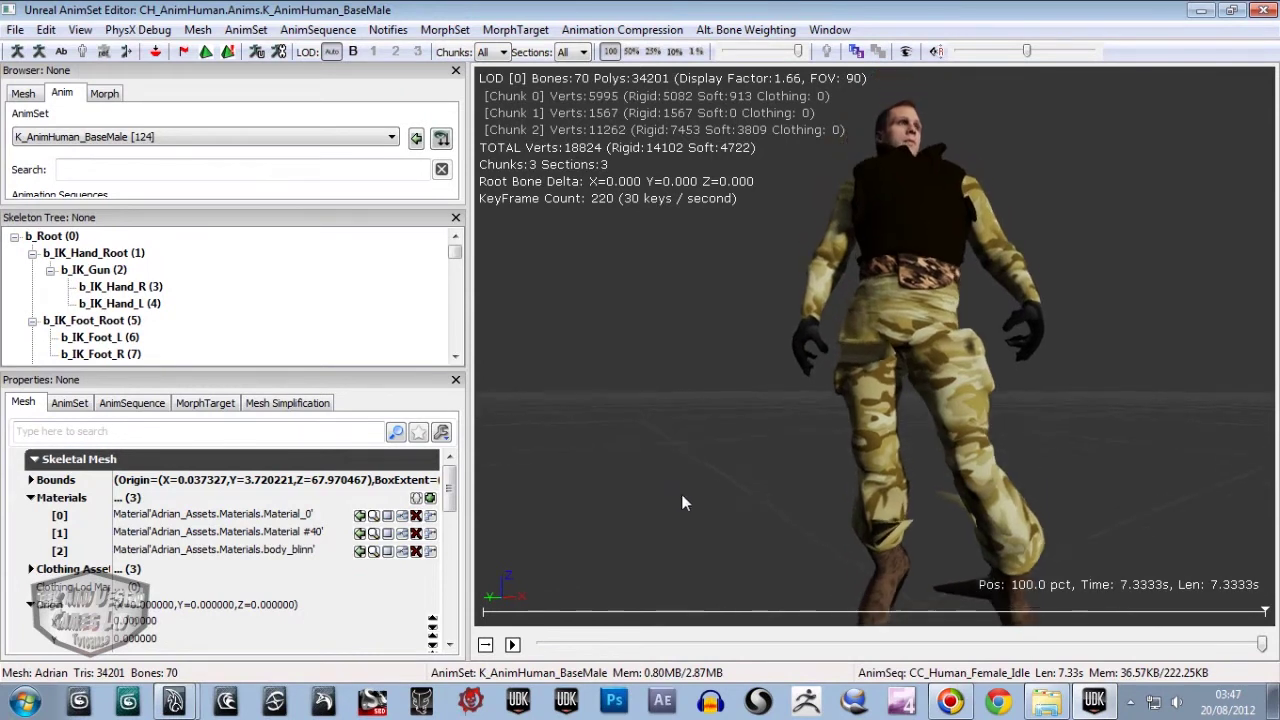
scroll(640, 505, up, 2)
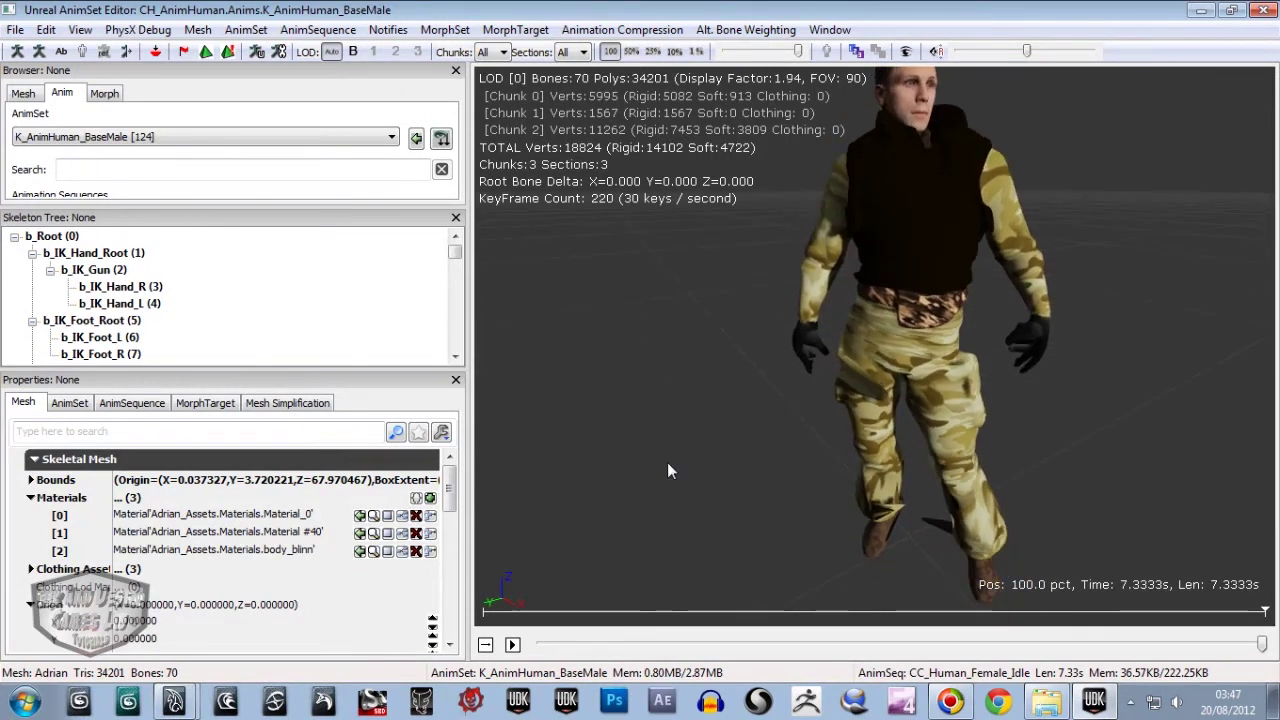
click(1264, 10)
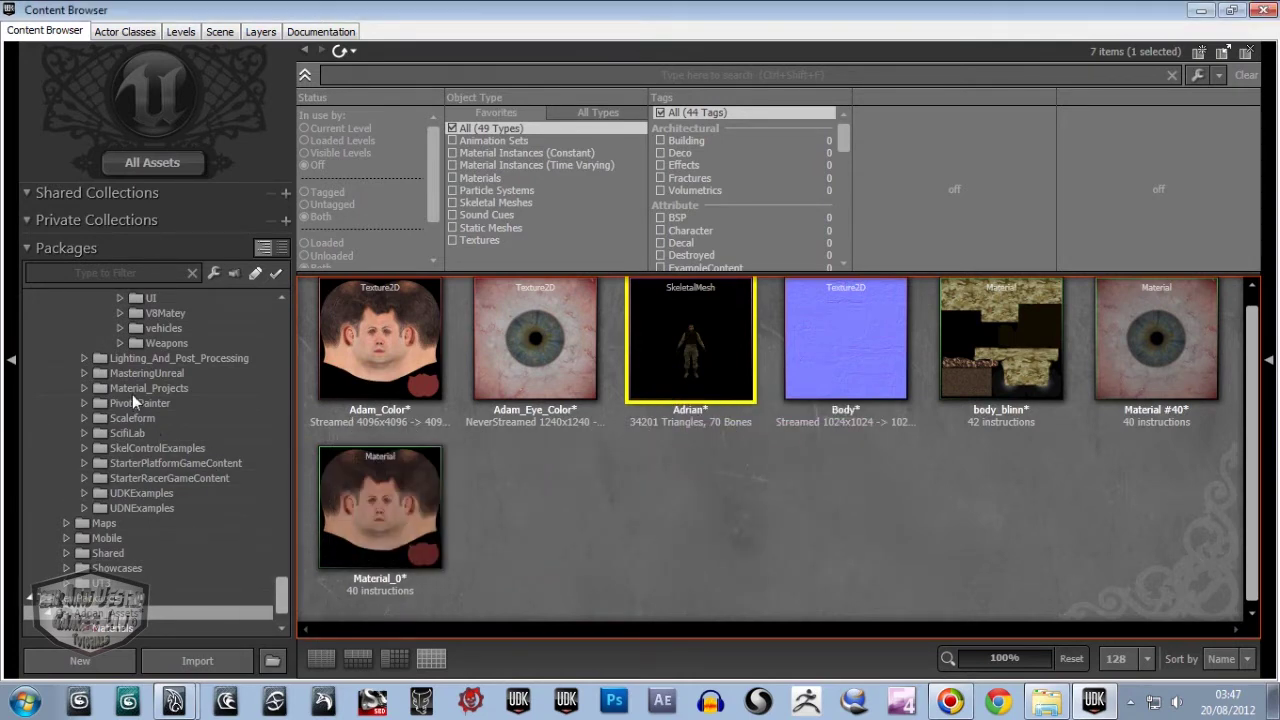
Save Adrian_Assets.upk into LexCombined > LexLuthor > Content > Characters.
key(ctrl+s)
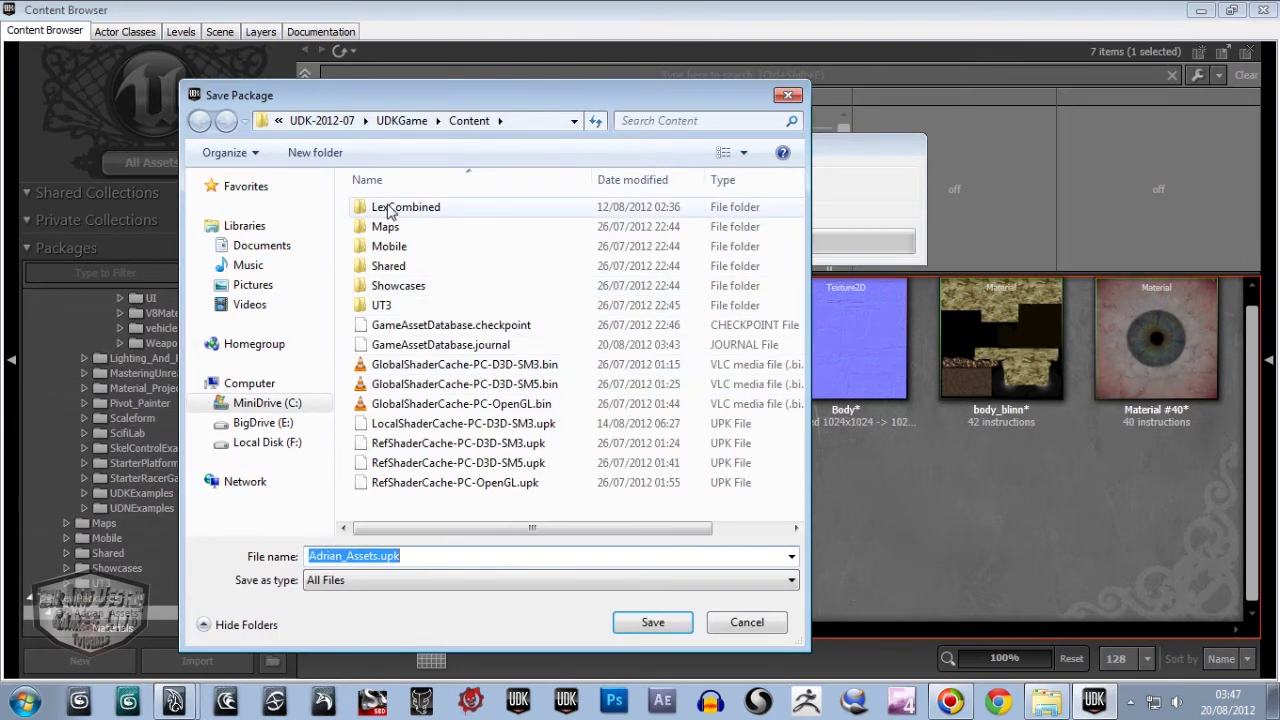
double_click(390, 210)
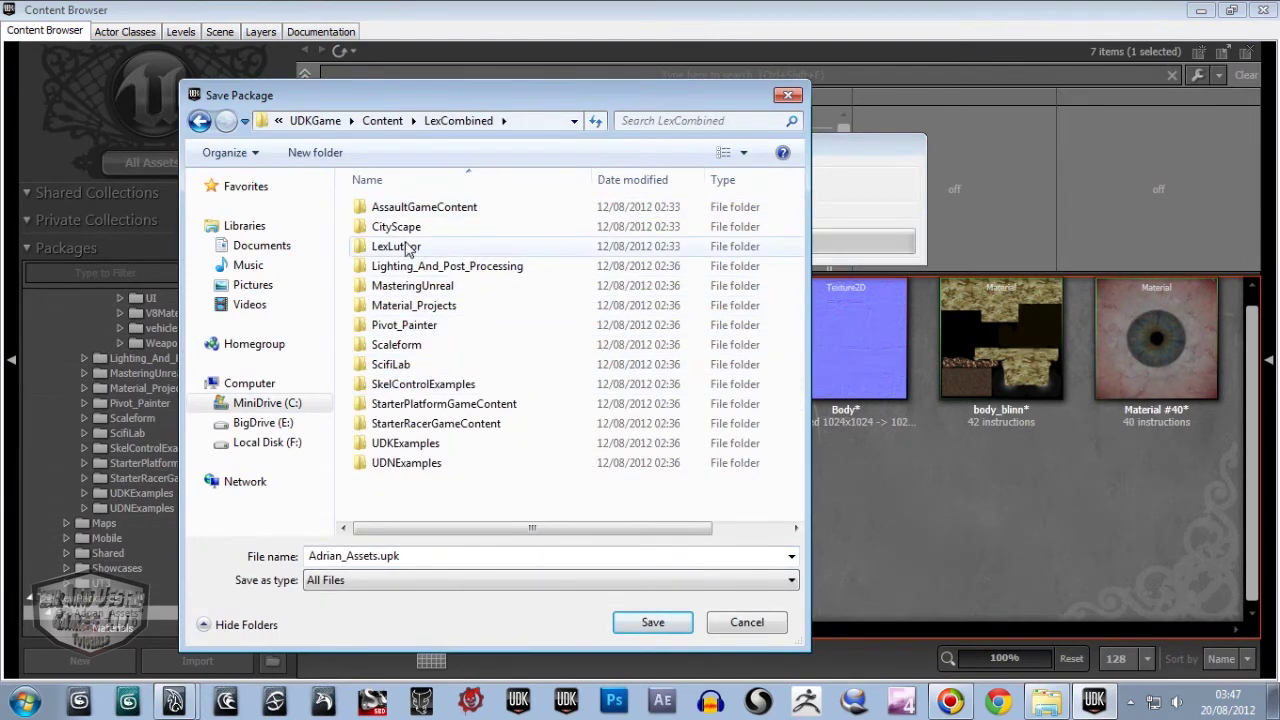
double_click(400, 248)
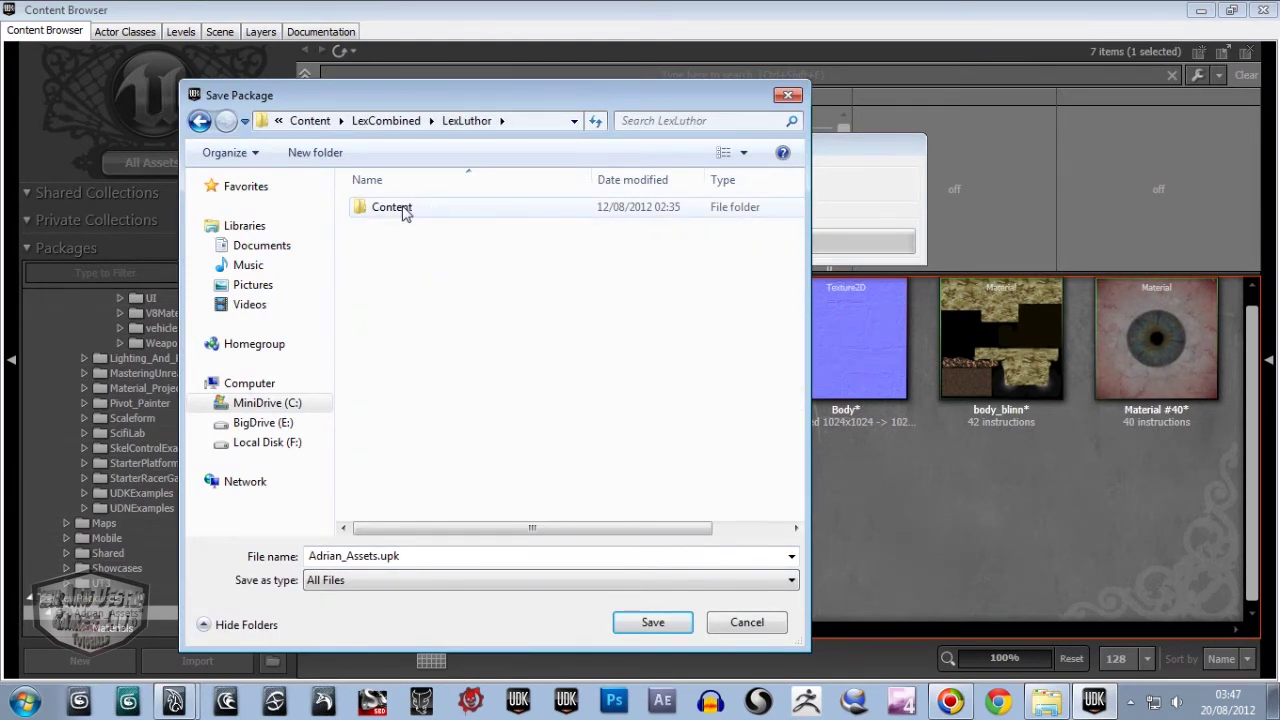
double_click(404, 210)
double_click(398, 345)
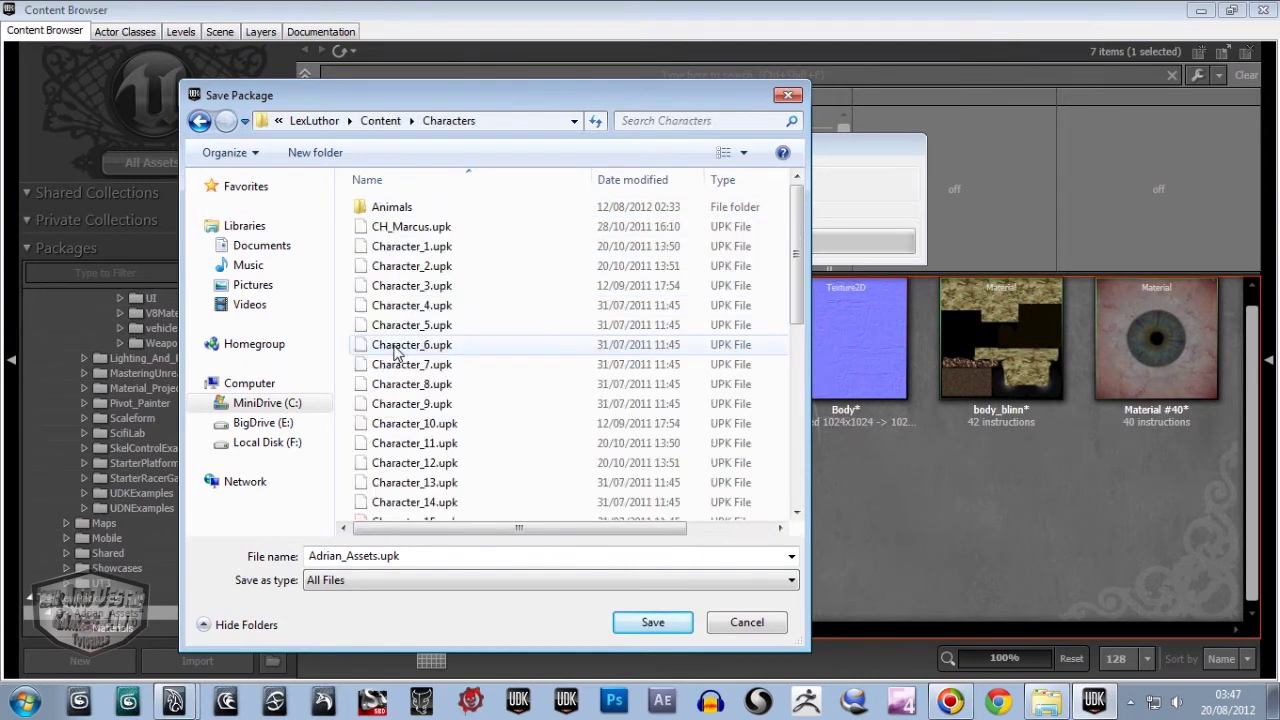
click(662, 622)
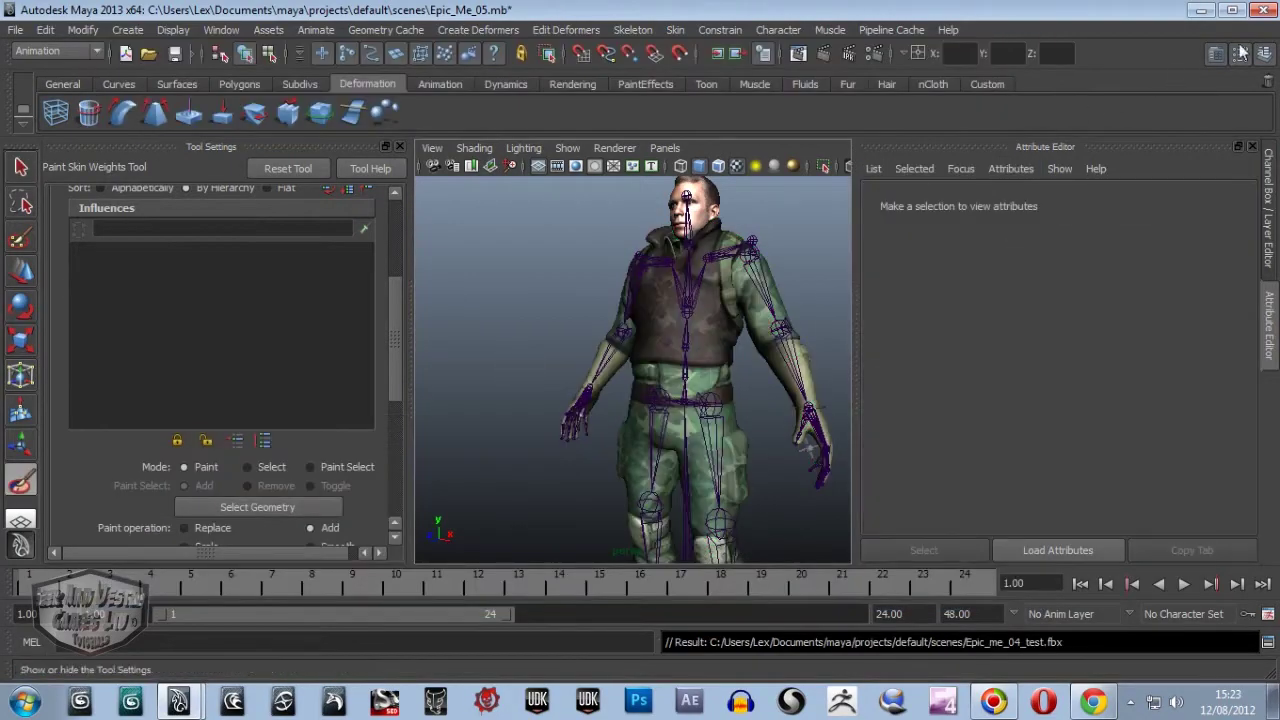
Start a new empty scene, discarding unsaved changes to Epic_Me_05.
scroll(581, 372, up, 3)
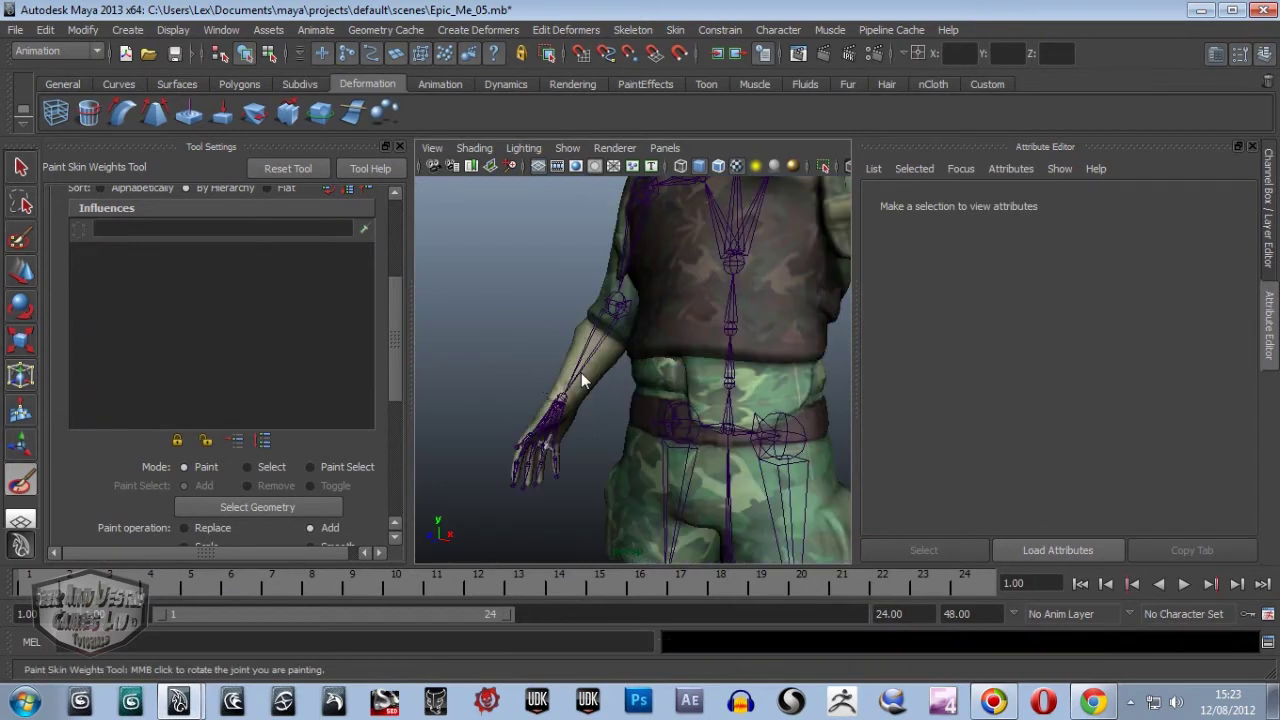
scroll(581, 372, down, 5)
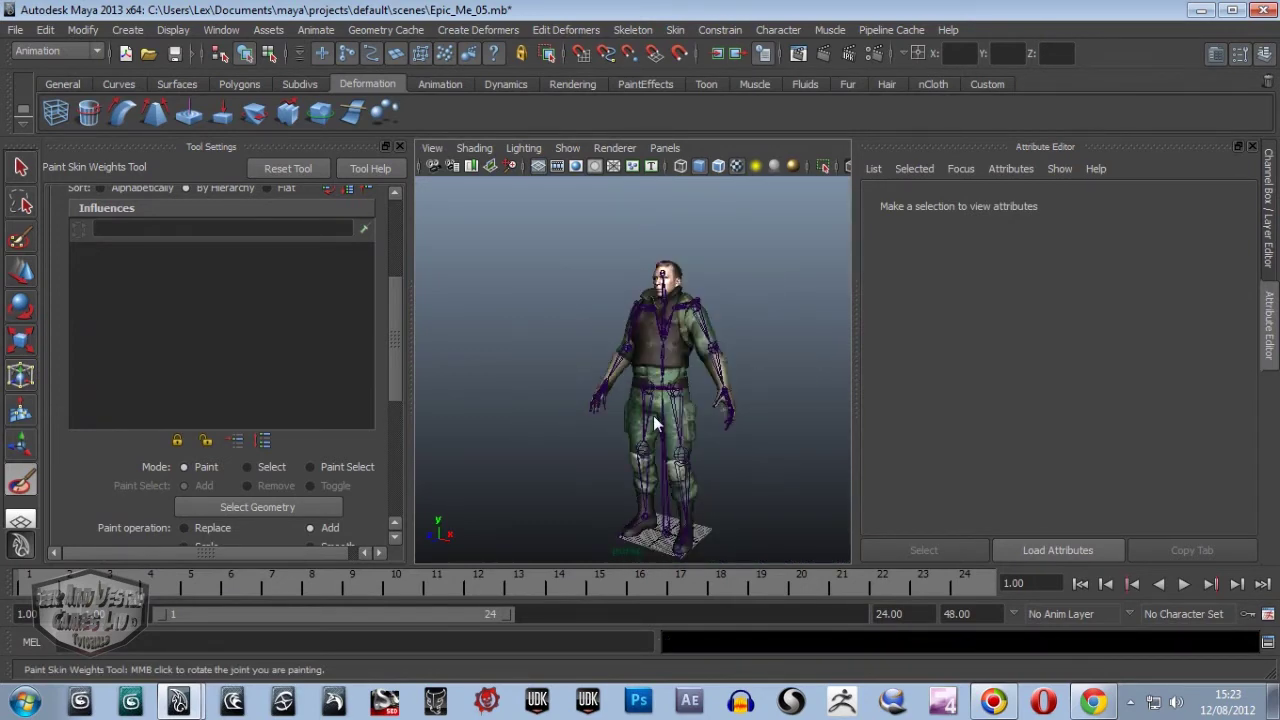
mouse_move(653, 415)
alt+mouse_down()
mouse_move(616, 390)
mouse_move(591, 408)
alt+mouse_up()
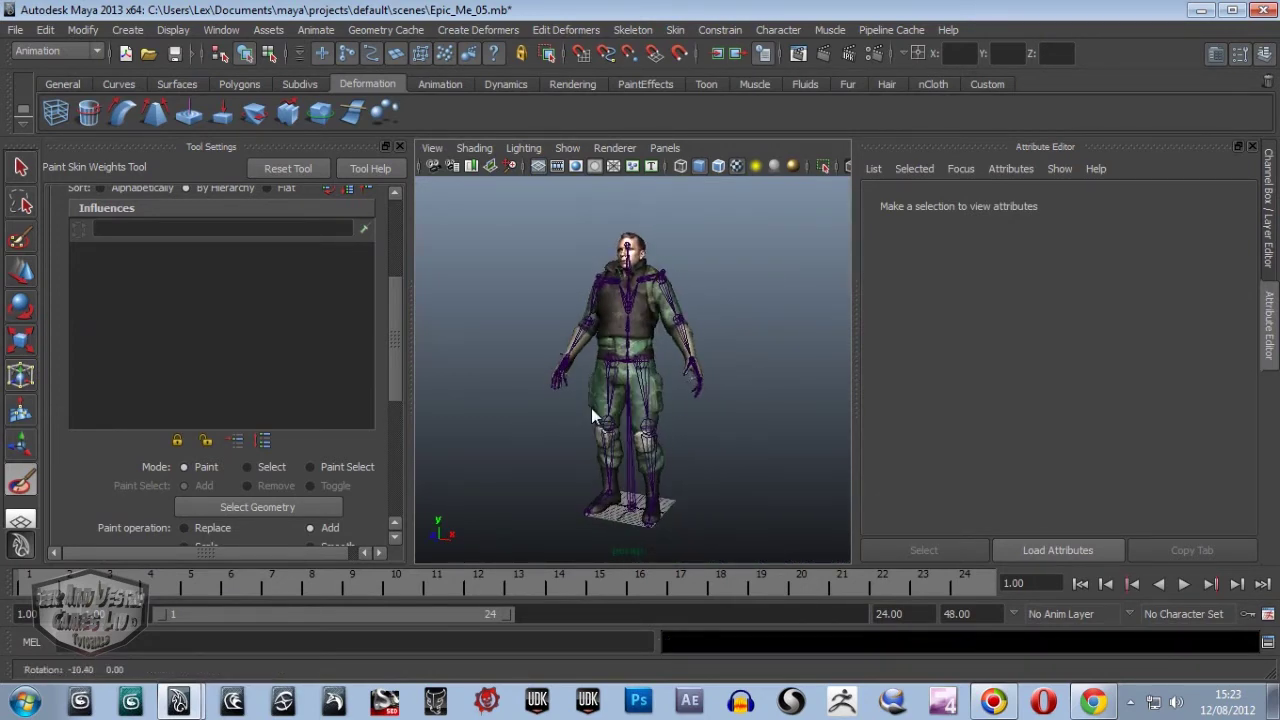
click(16, 30)
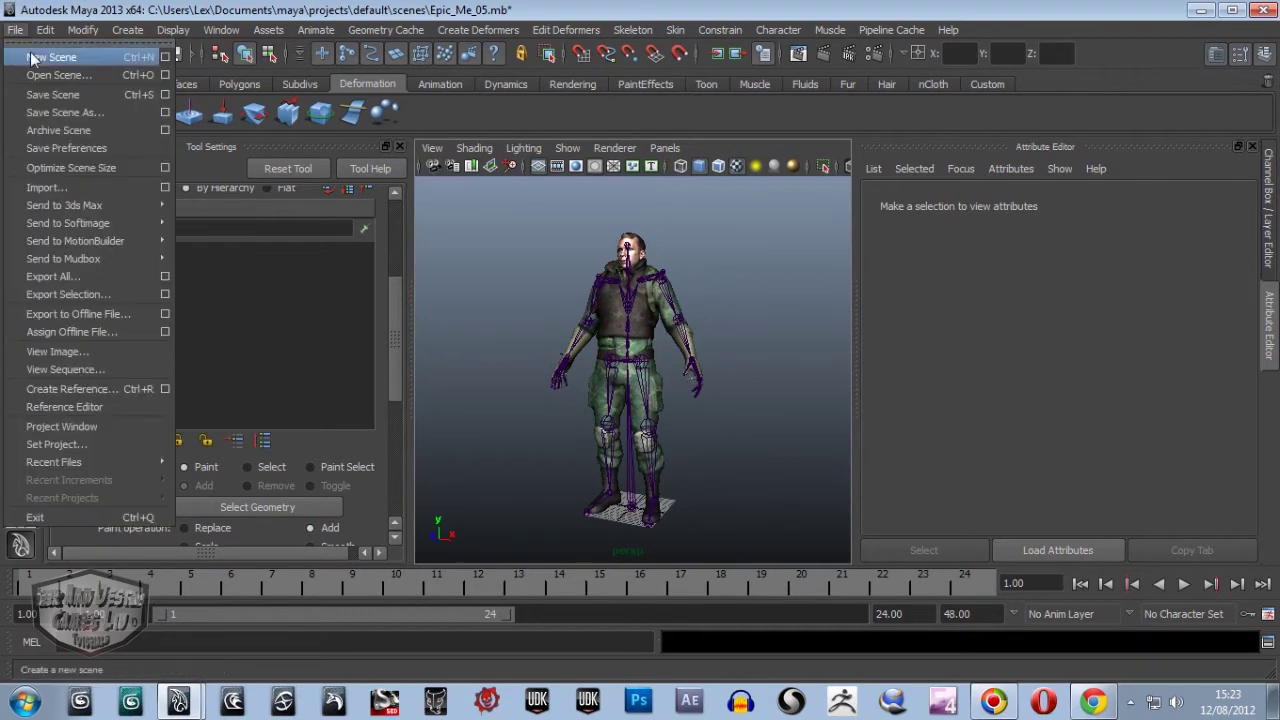
click(44, 66)
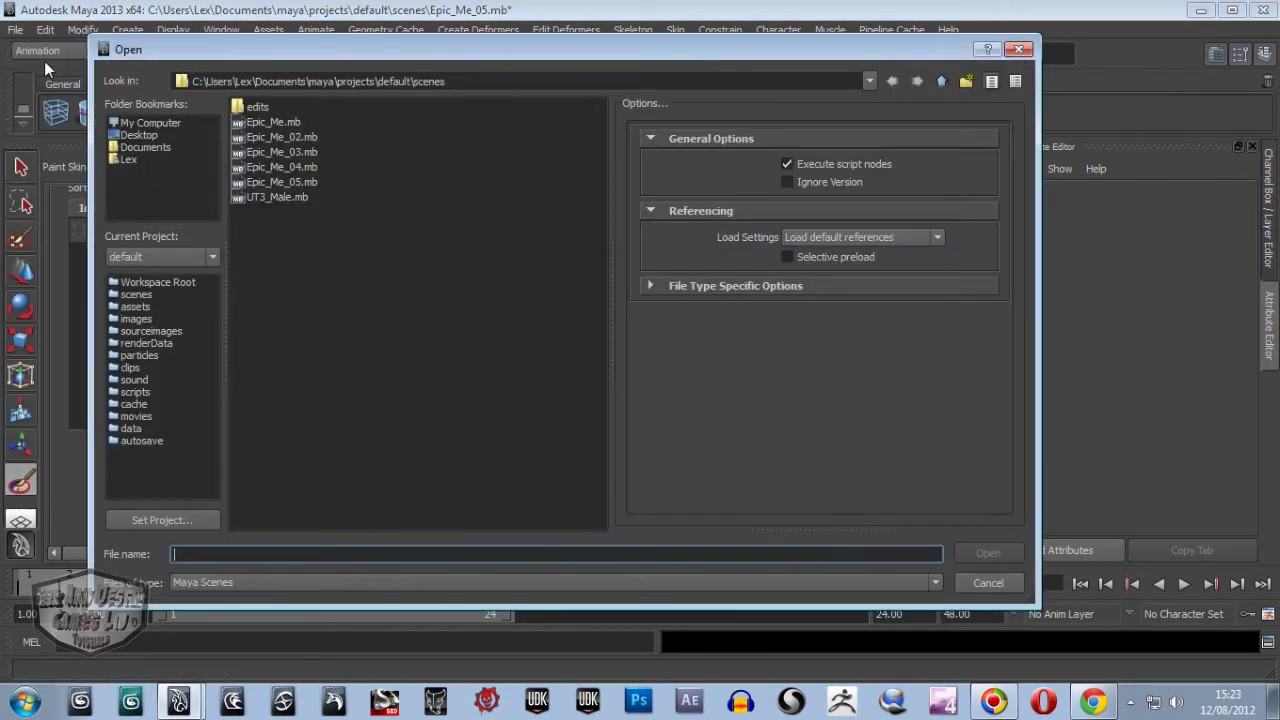
click(1018, 49)
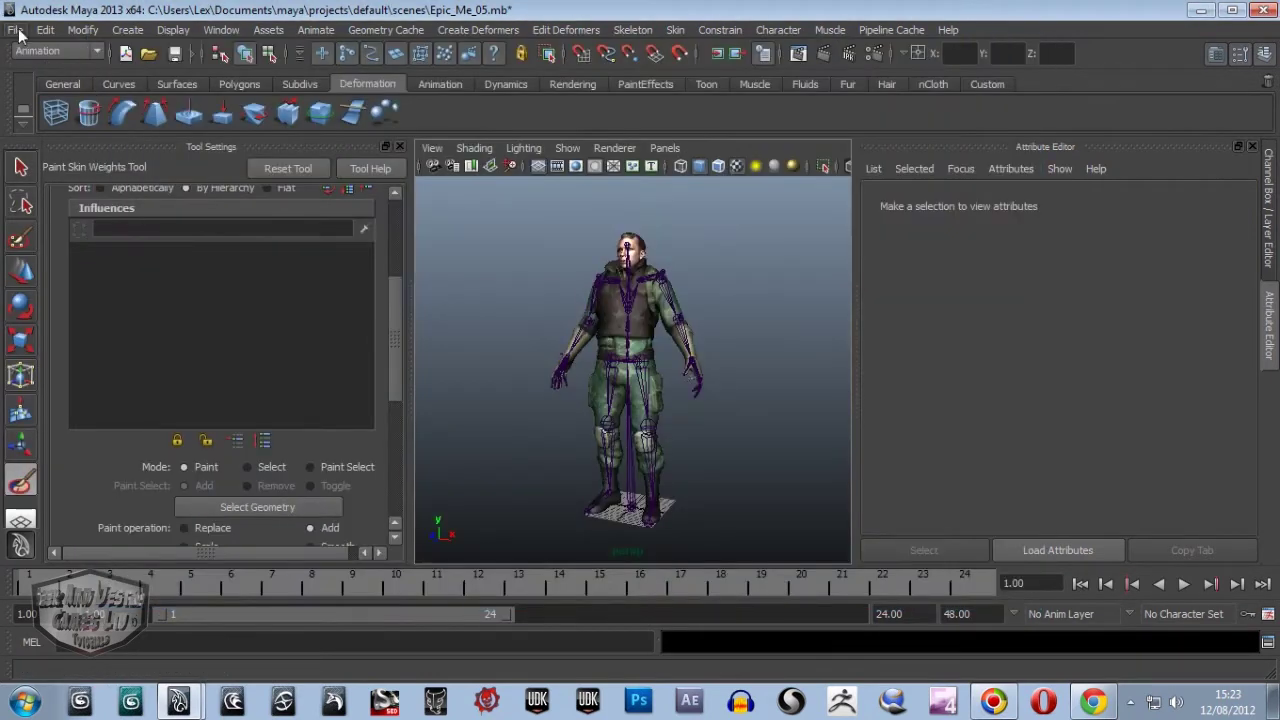
click(16, 30)
click(44, 54)
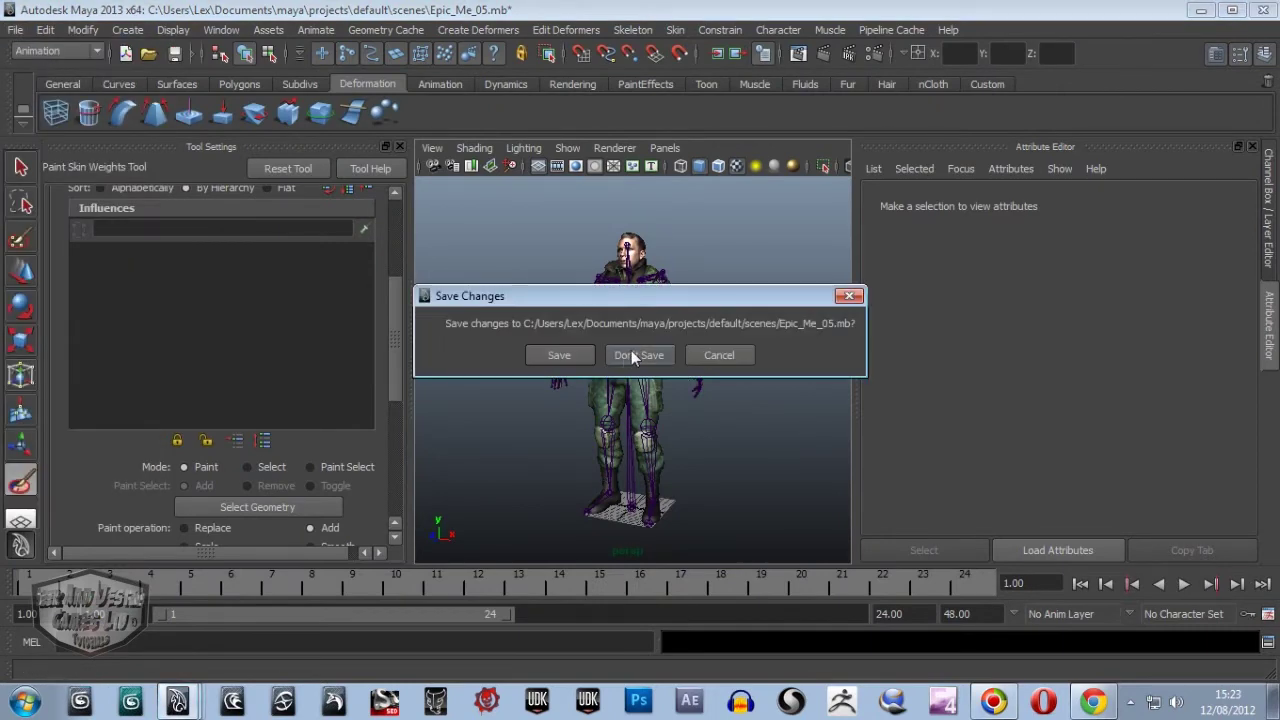
click(638, 355)
Open the UT3_Male.mb scene from the scenes folder.
click(16, 30)
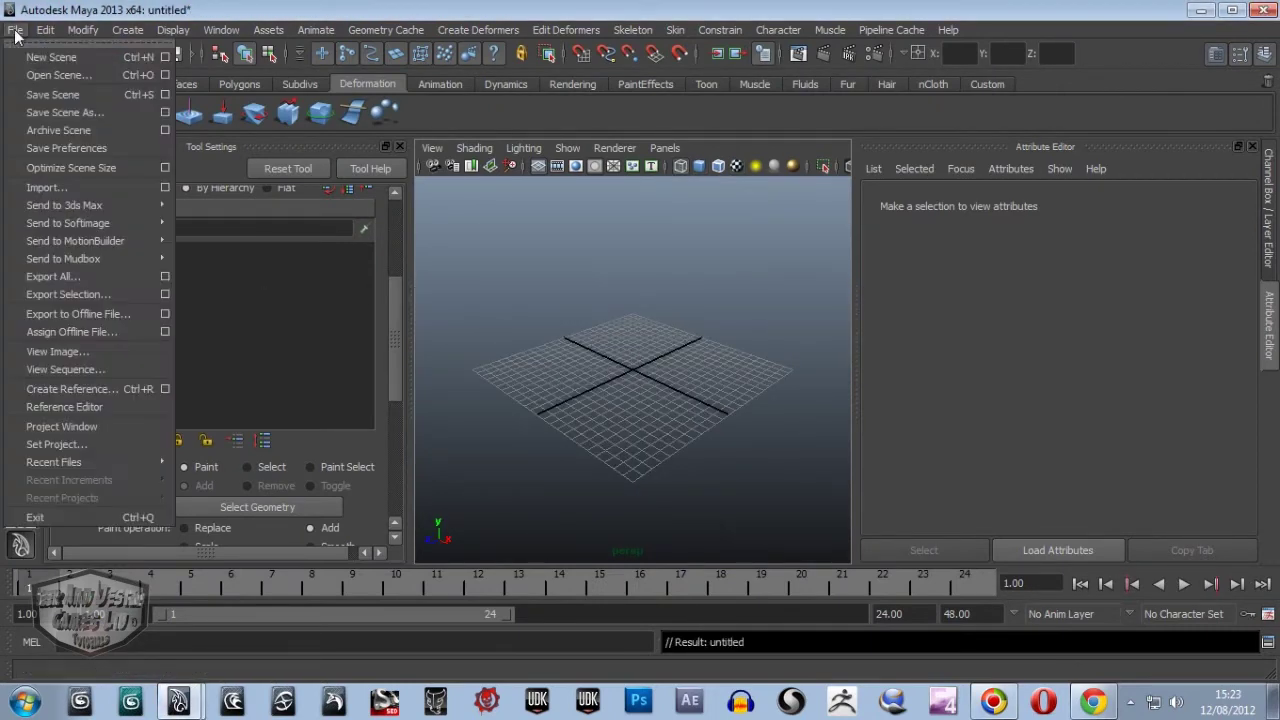
click(54, 75)
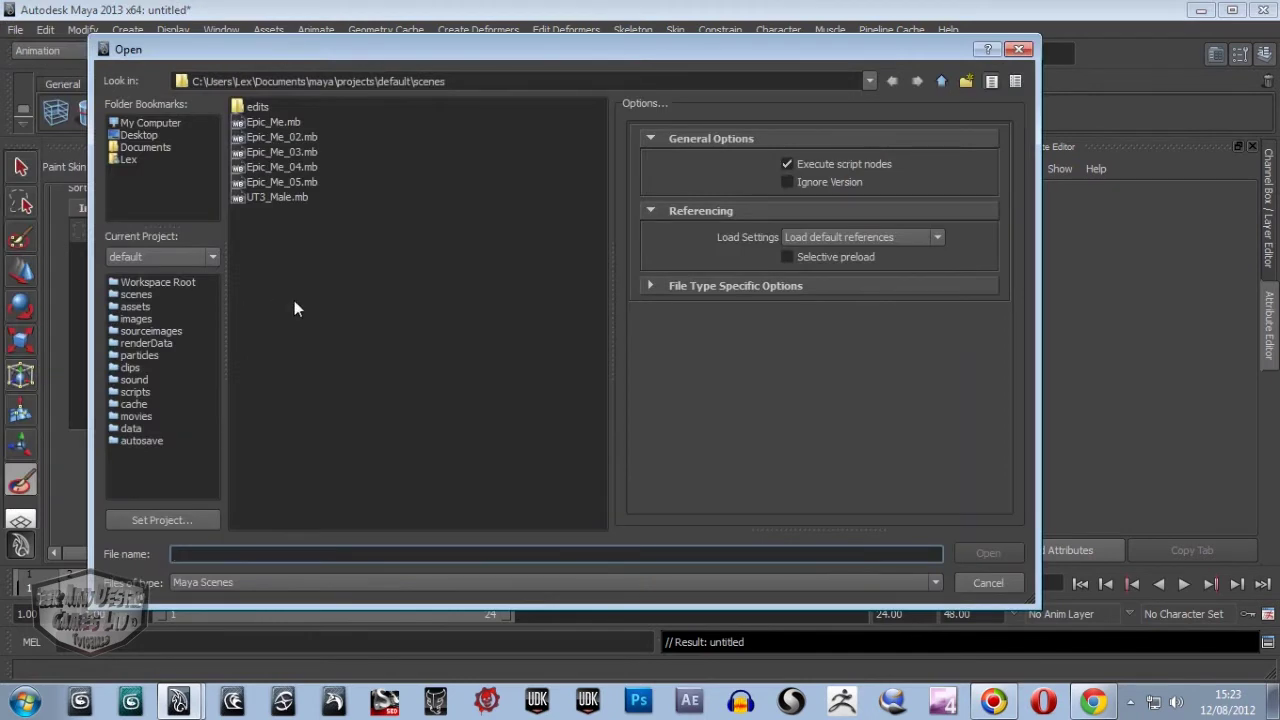
click(275, 198)
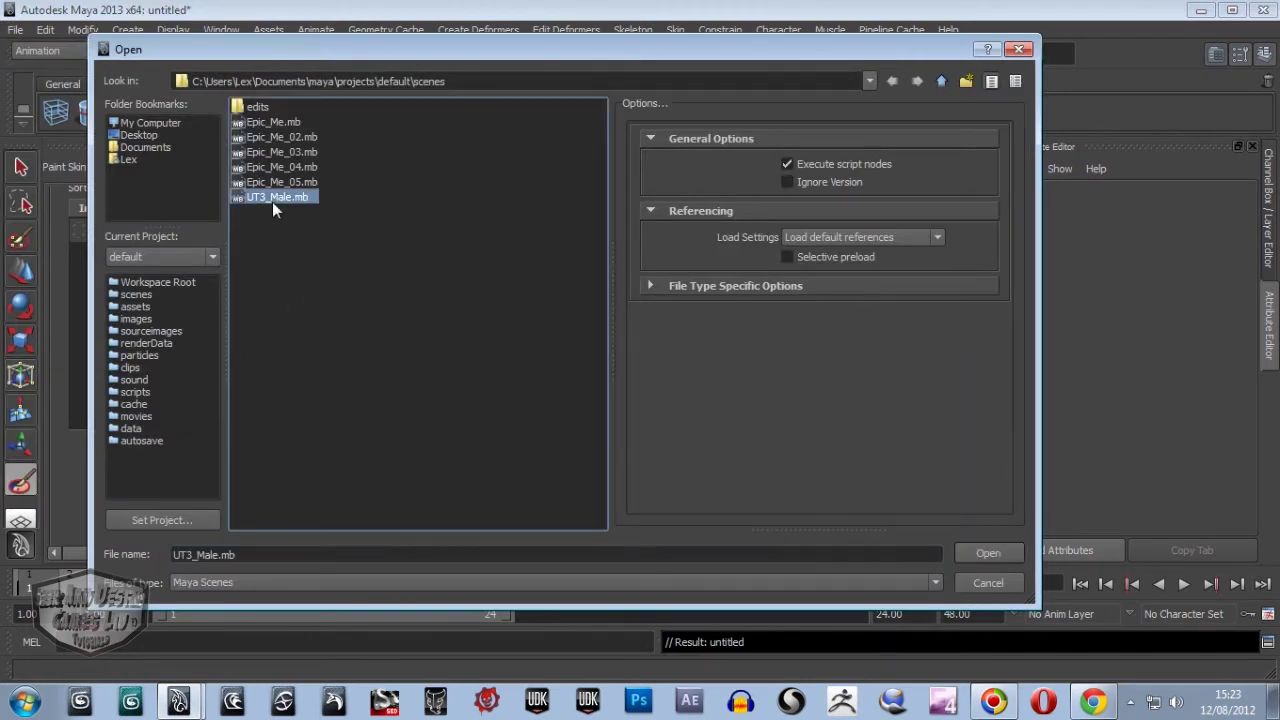
click(997, 557)
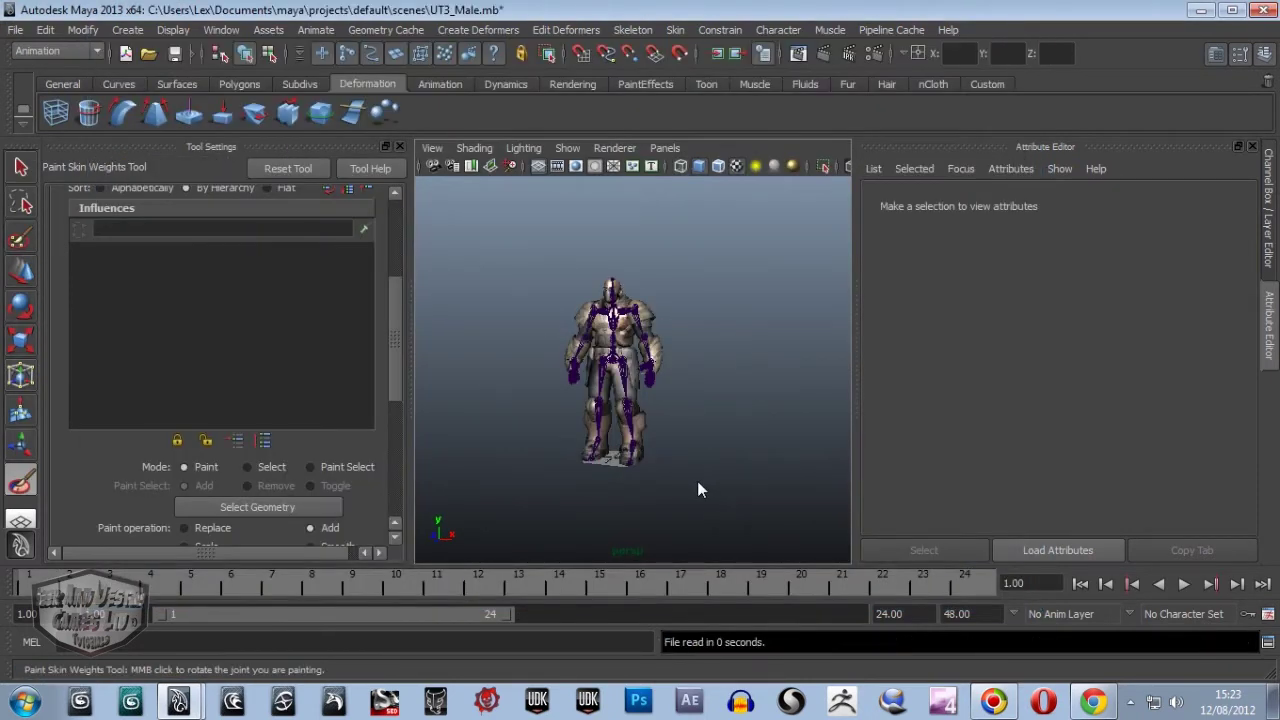
Turn off X-Ray Joints in the viewport Shading menu.
scroll(698, 470, up, 2)
scroll(697, 470, up, 3)
scroll(697, 470, down, 5)
scroll(697, 471, up, 5)
scroll(696, 471, down, 5)
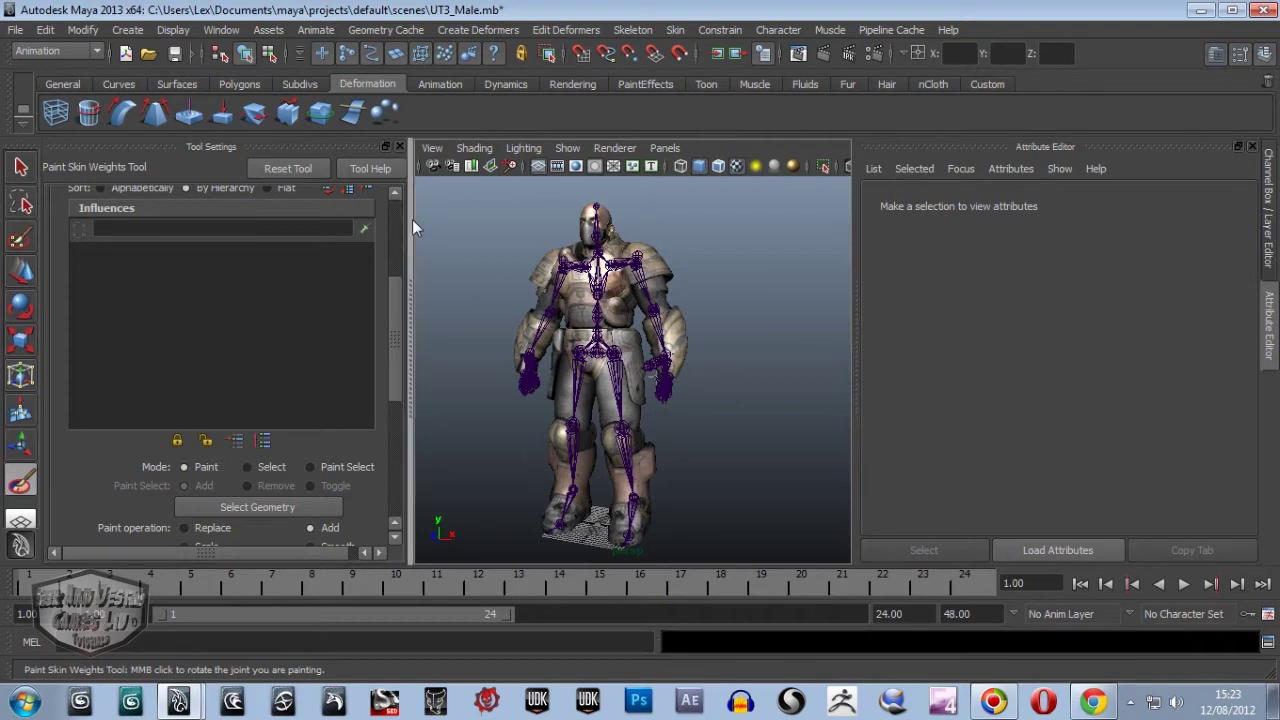
click(474, 148)
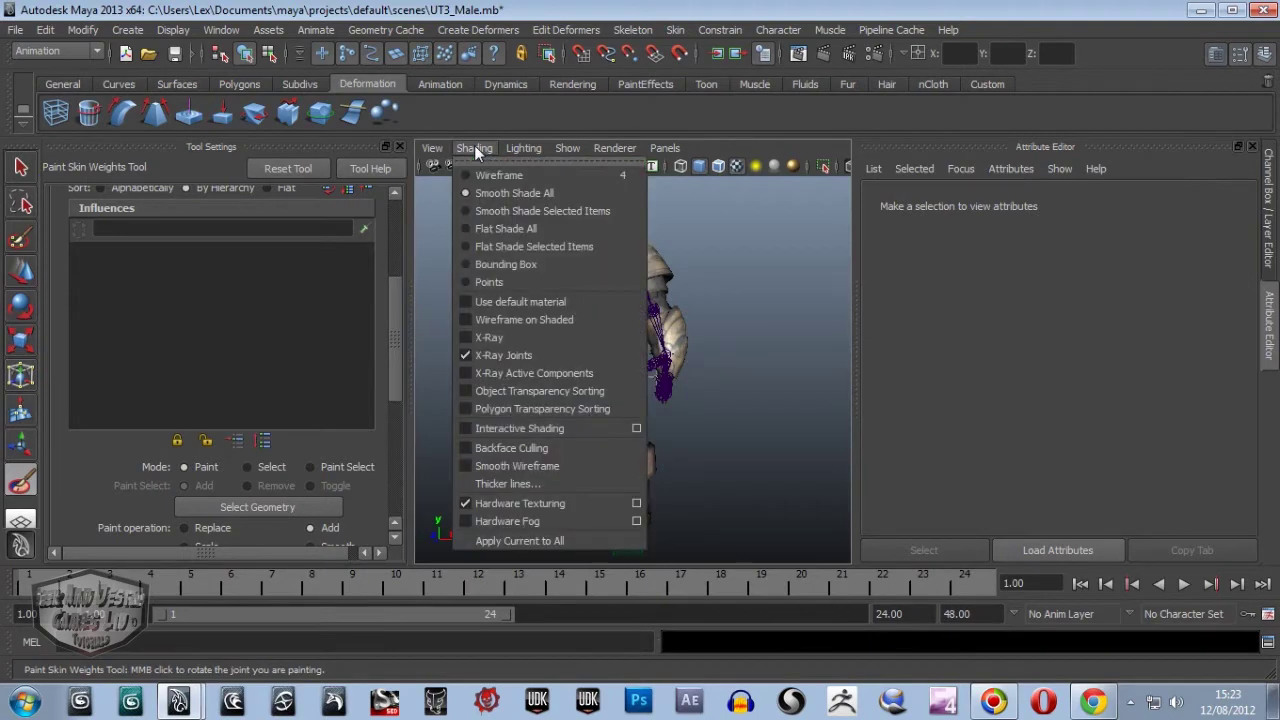
click(468, 353)
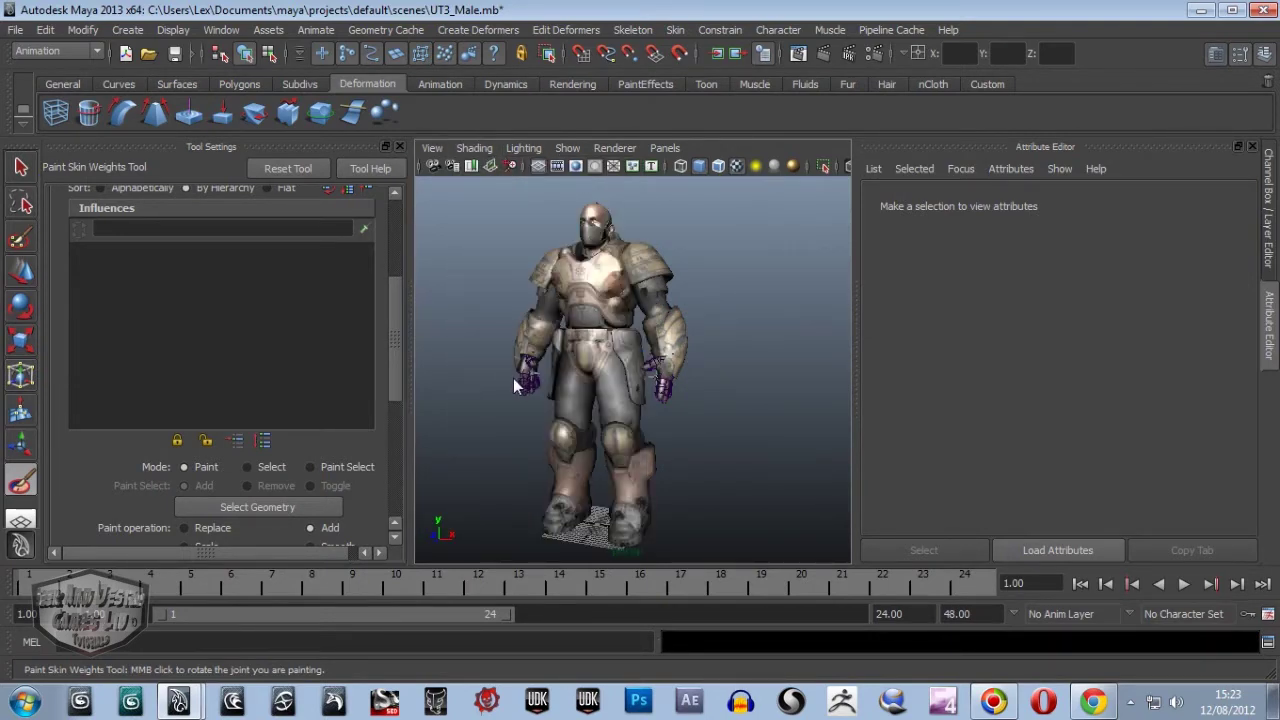
Orbit and zoom to inspect the armored character, then bring the web browser forward.
mouse_move(513, 379)
alt+mouse_down()
mouse_move(744, 399)
mouse_move(583, 371)
mouse_move(535, 378)
alt+mouse_up()
scroll(535, 370, up, 3)
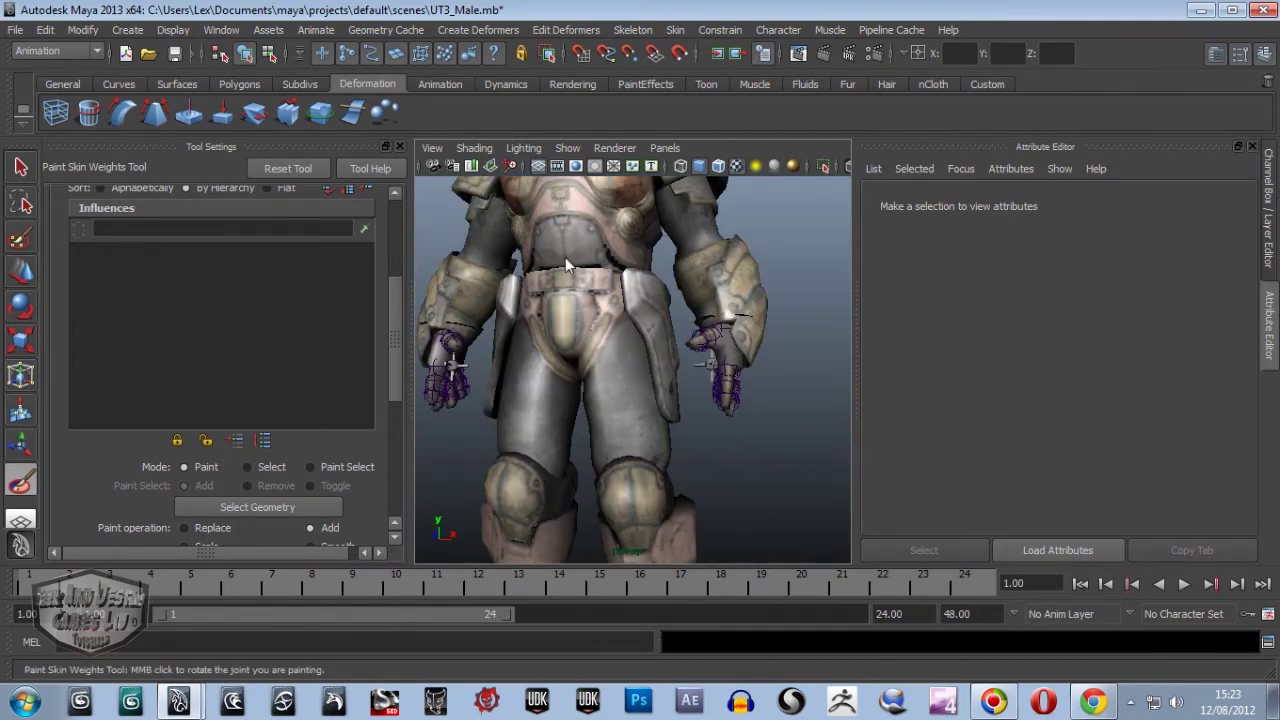
scroll(564, 256, up, 3)
scroll(615, 495, down, 5)
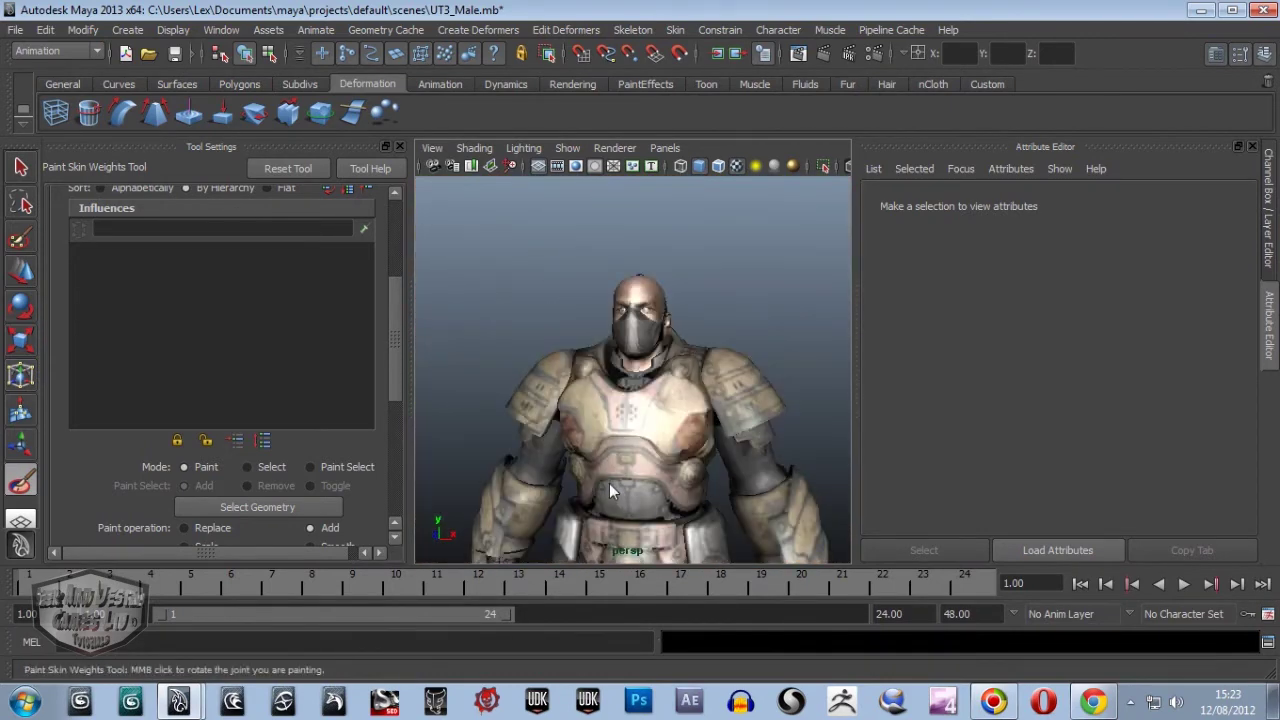
mouse_move(608, 483)
alt+mouse_down()
mouse_move(584, 425)
mouse_move(558, 458)
mouse_move(548, 422)
mouse_move(681, 427)
mouse_move(602, 442)
mouse_move(621, 427)
alt+mouse_up()
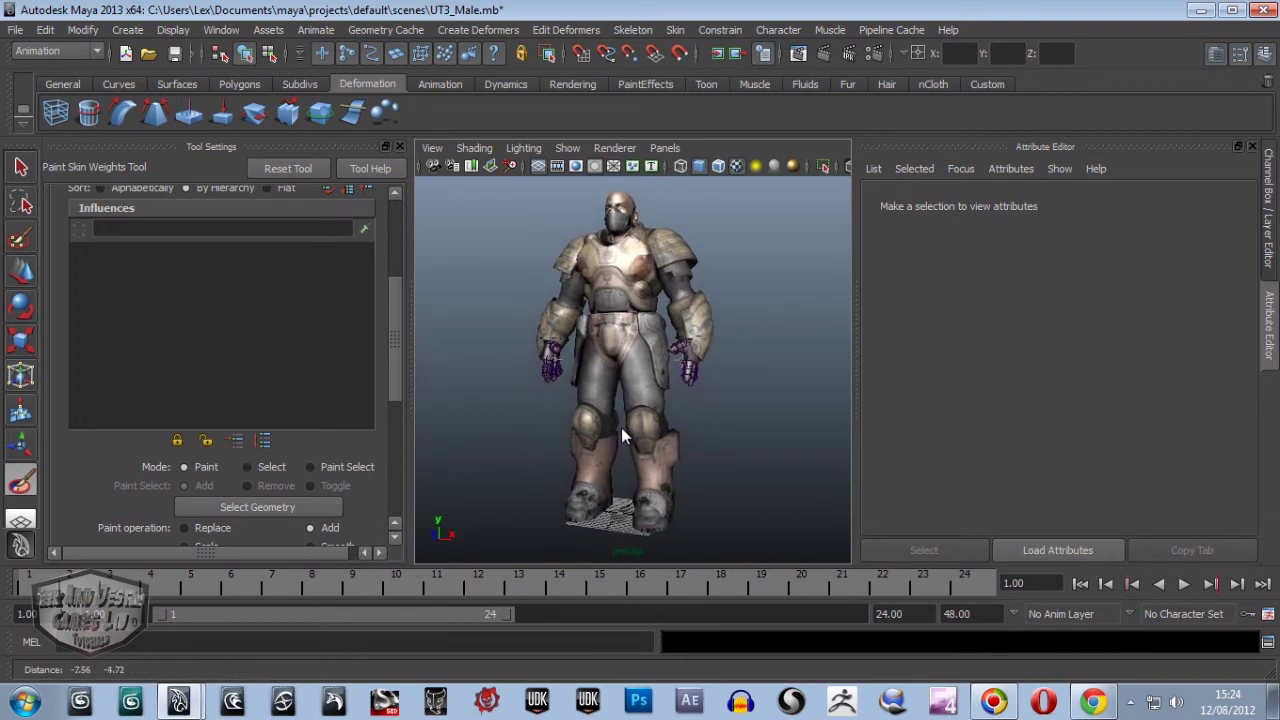
click(1097, 705)
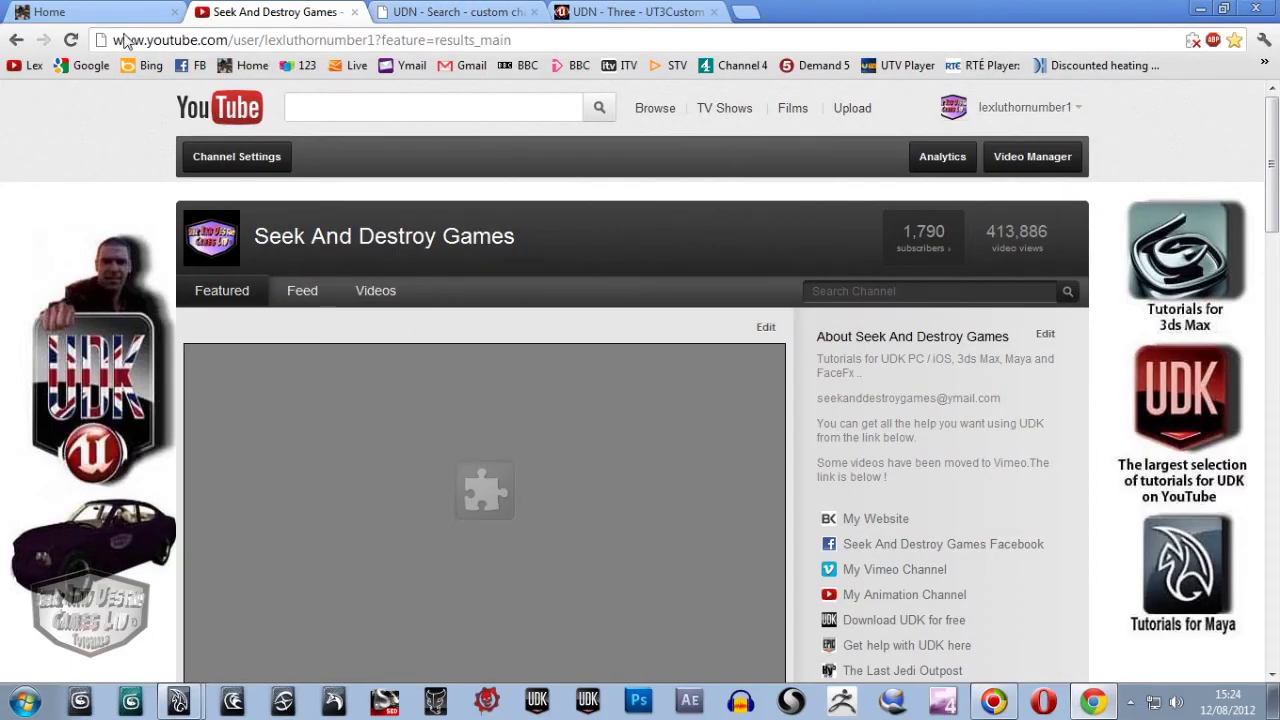
Open the author's Goodies page, scroll to the UTMale Maya Version banner, and minimize Chrome.
click(857, 518)
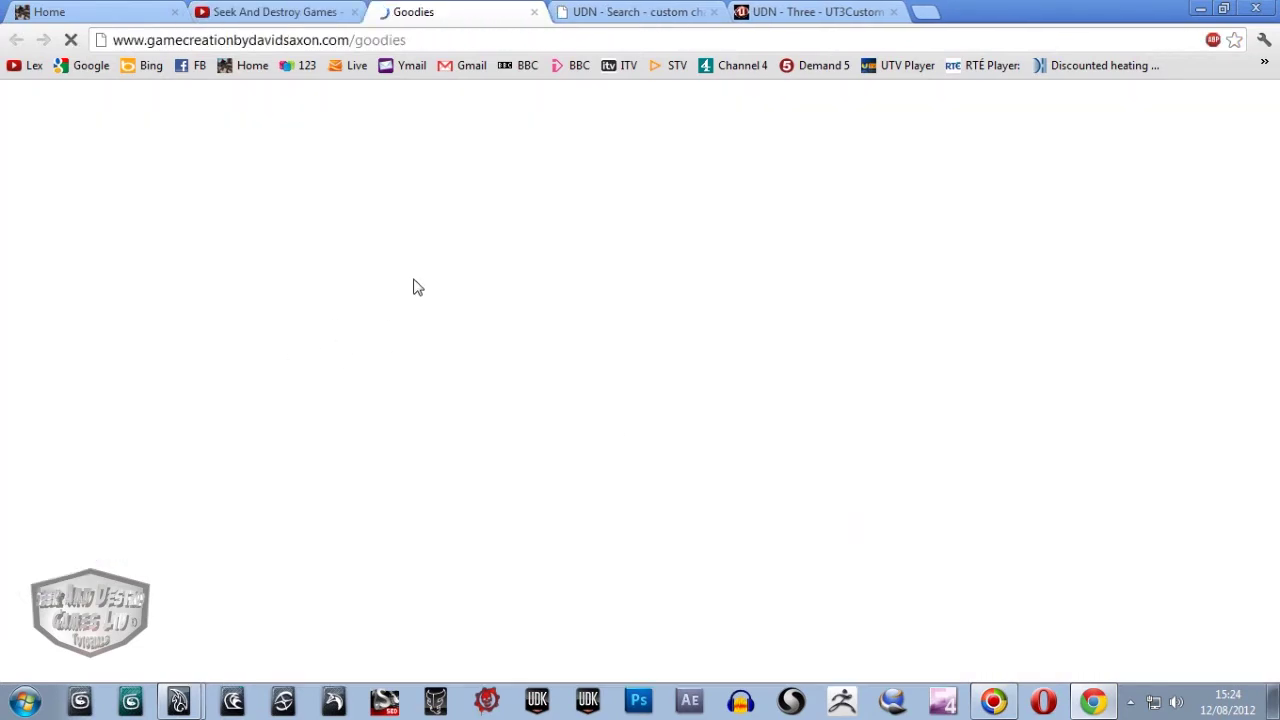
scroll(1152, 388, down, 2)
scroll(1152, 385, down, 5)
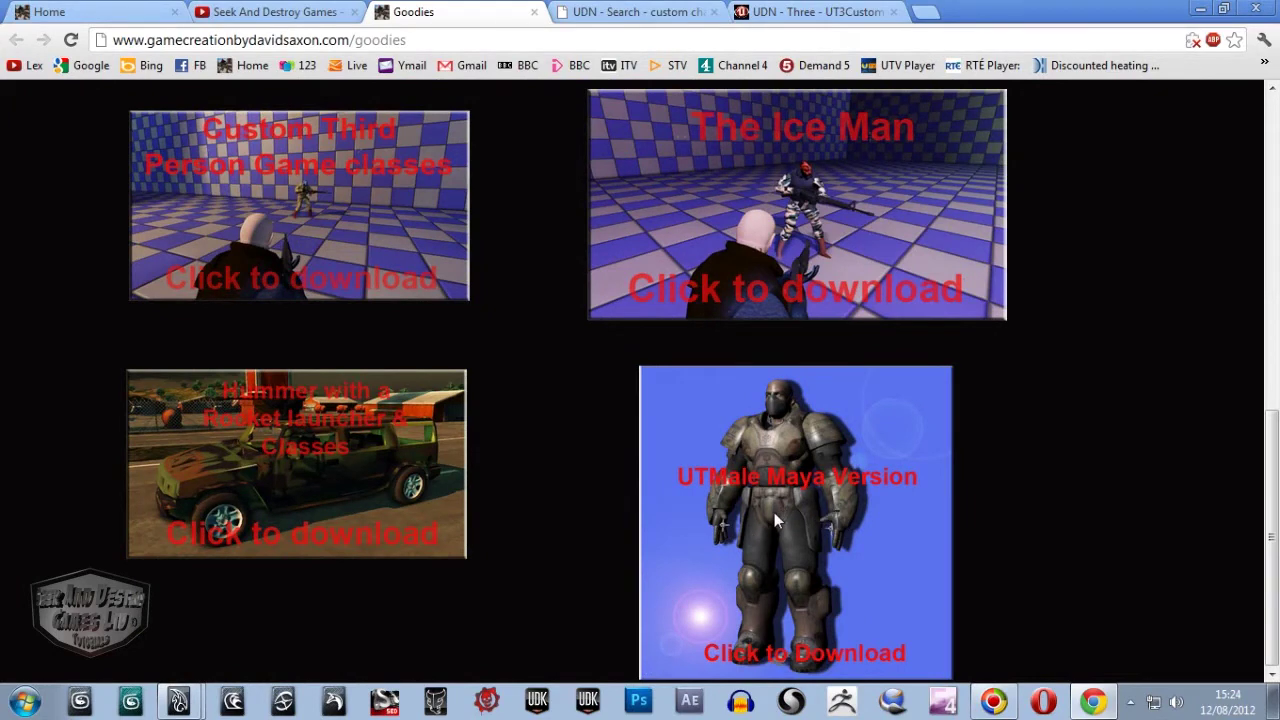
scroll(1004, 116, up, 3)
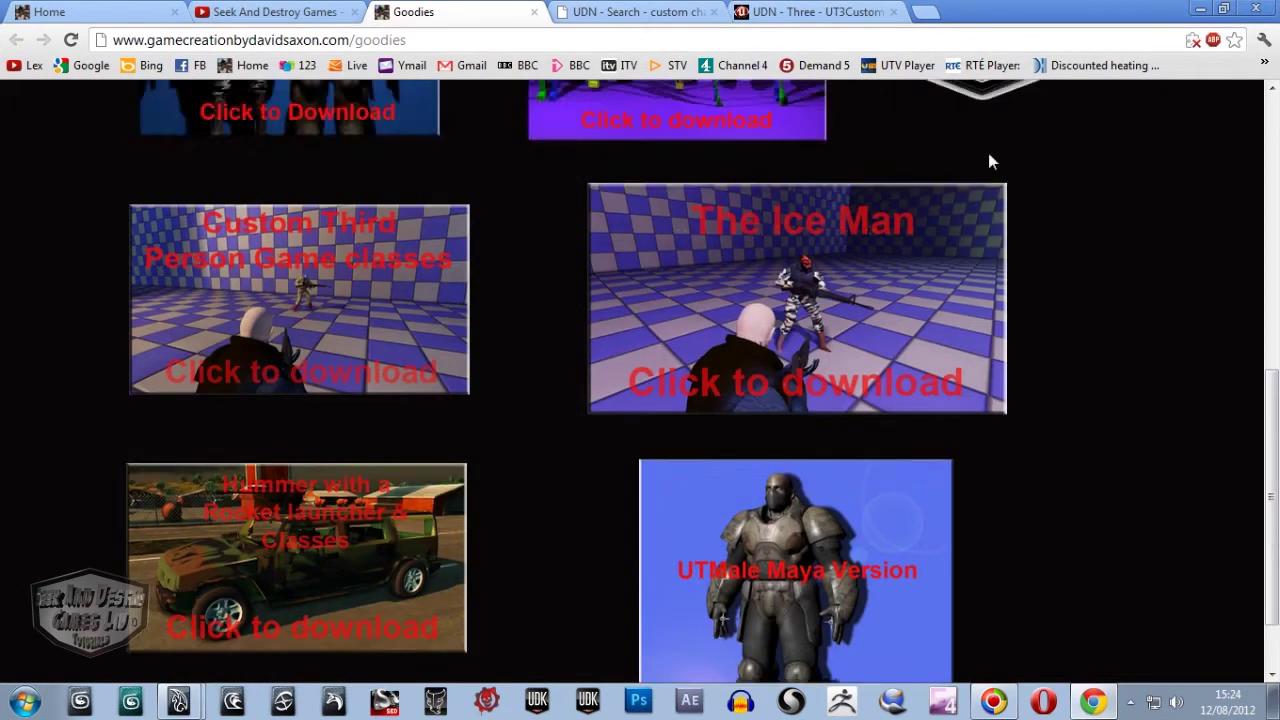
click(1200, 10)
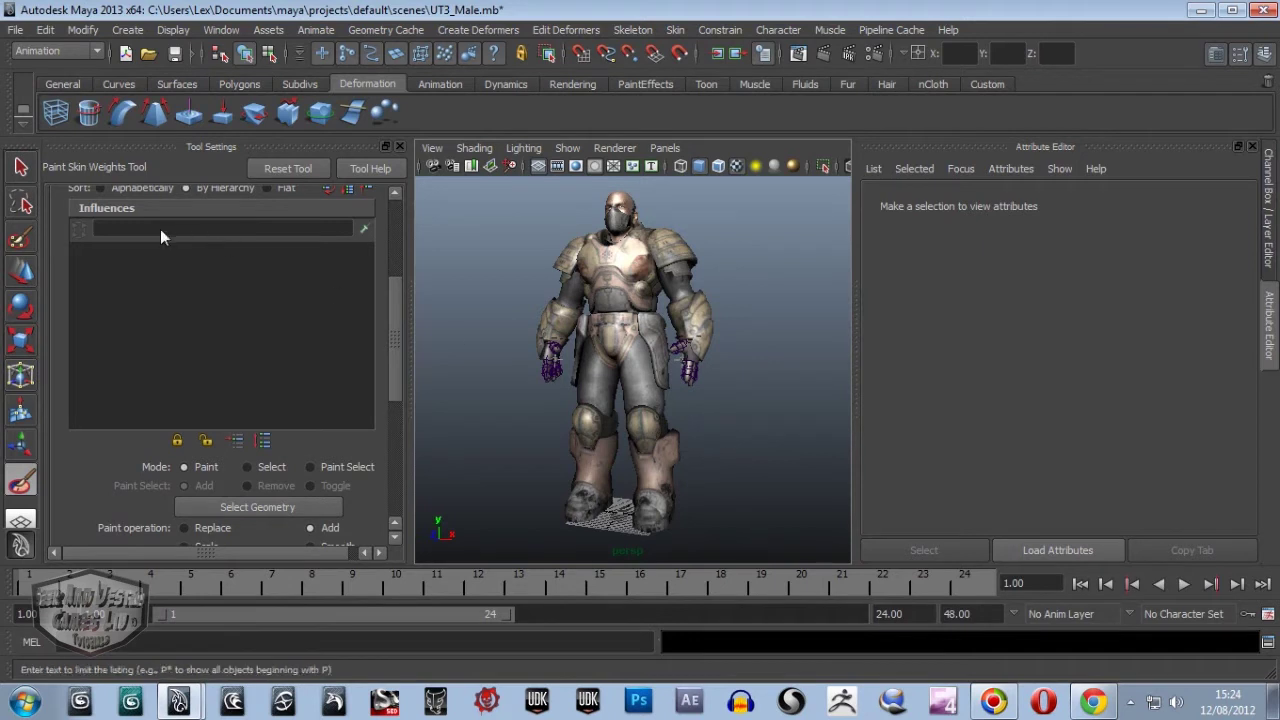
Delete the boots, arms and left shoulder pad meshes.
click(22, 170)
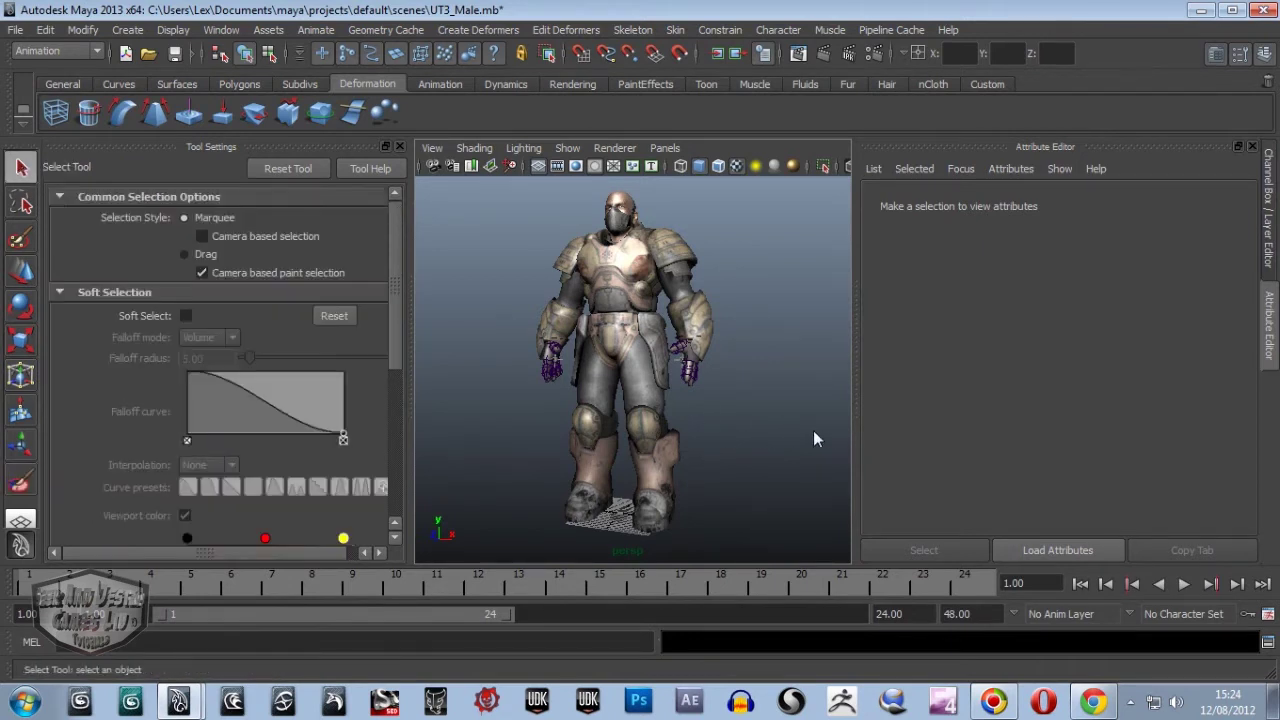
alt+drag(810, 430, 780, 425)
click(656, 402)
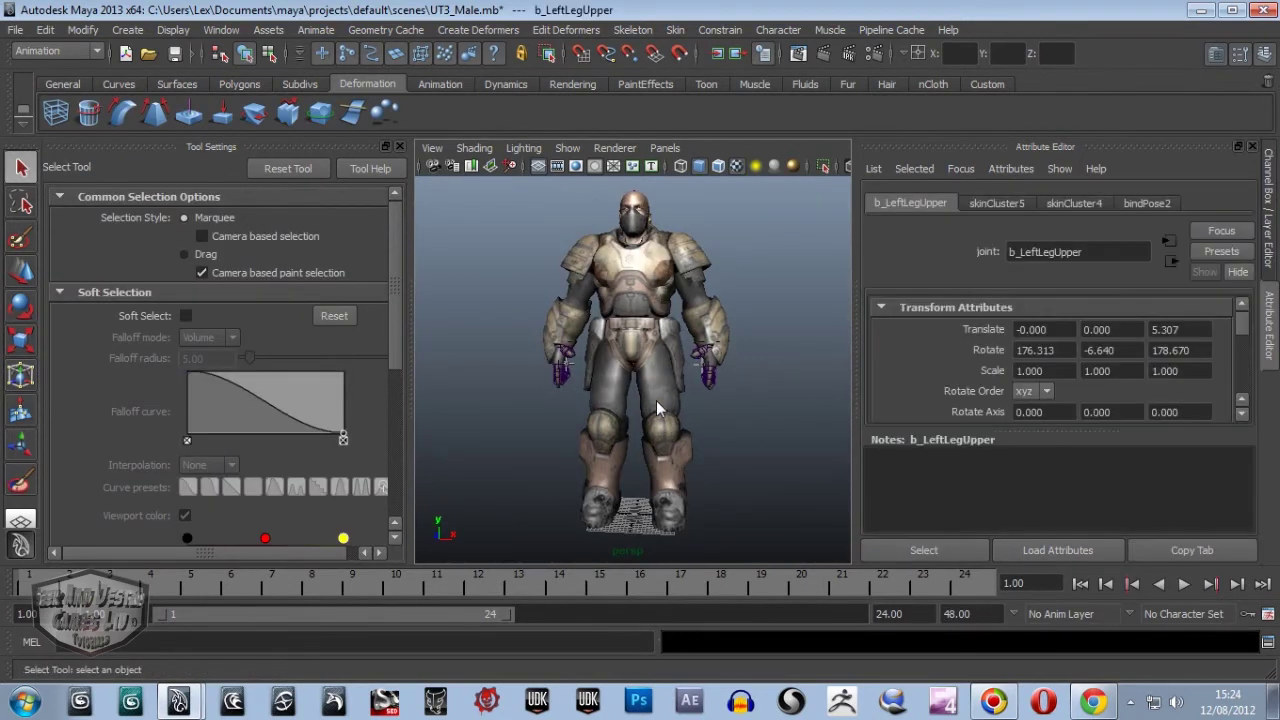
click(680, 383)
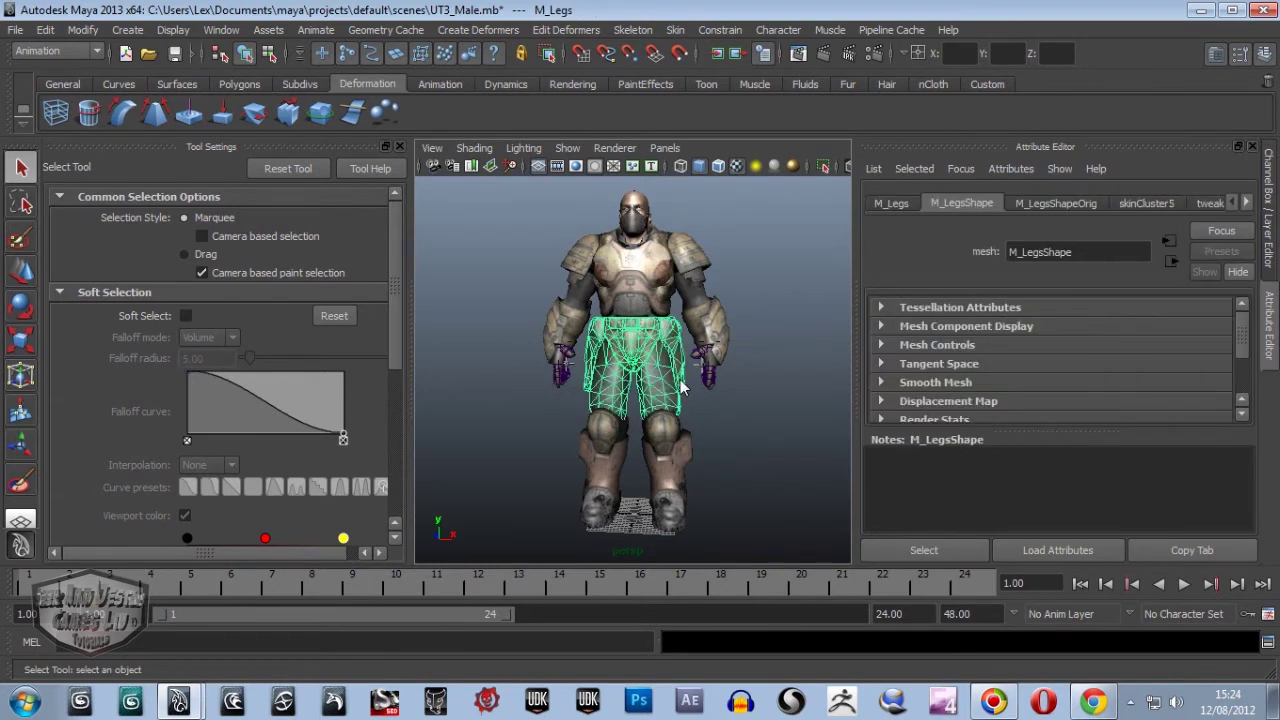
click(680, 383)
click(668, 445)
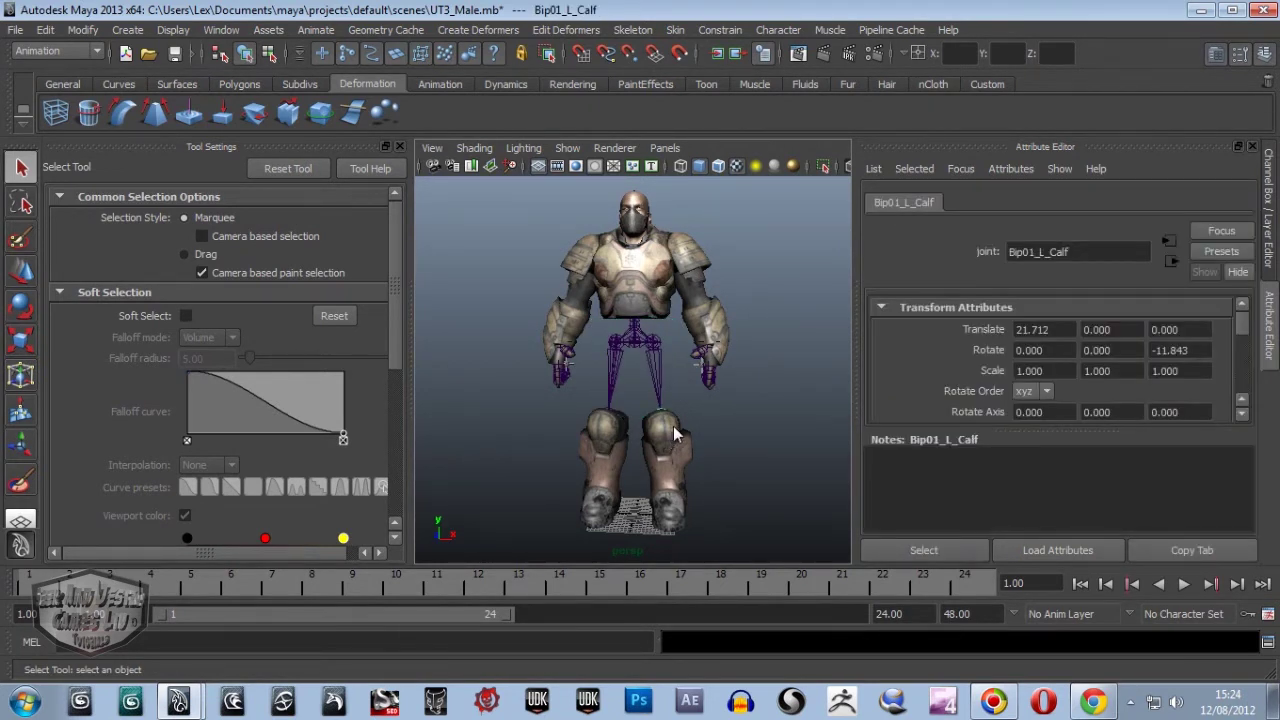
click(677, 430)
key(Delete)
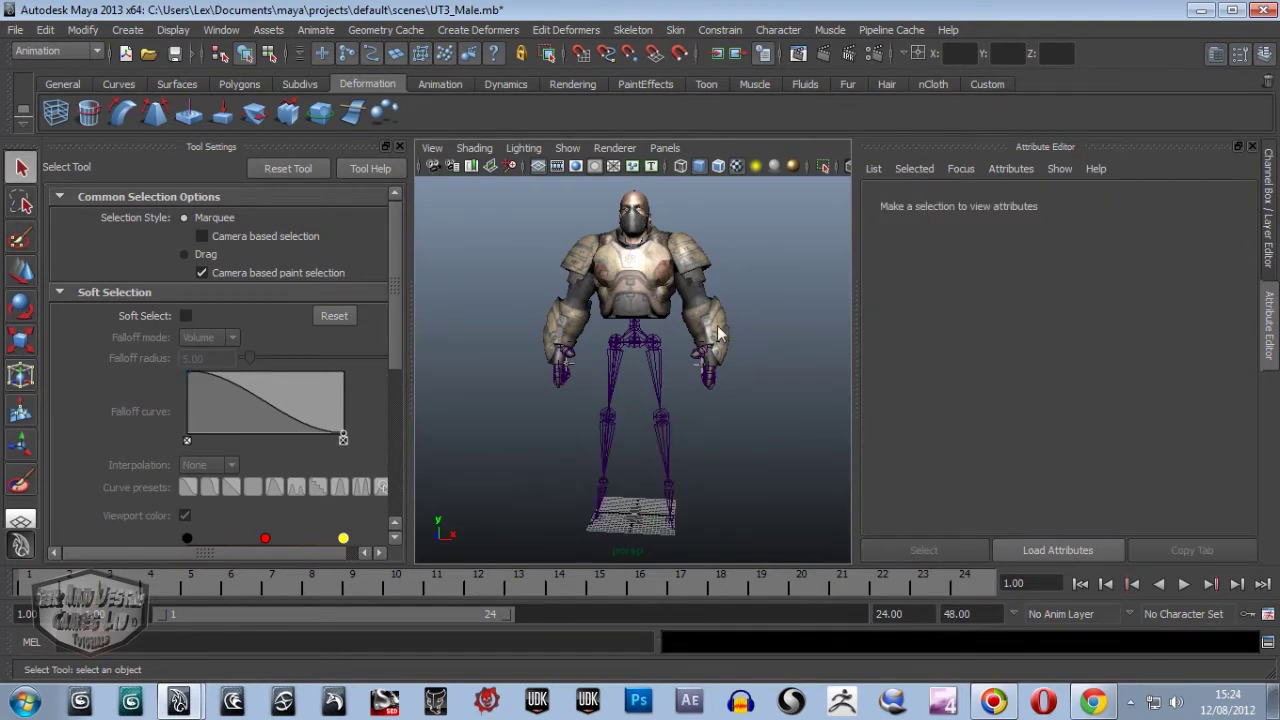
click(718, 334)
key(Delete)
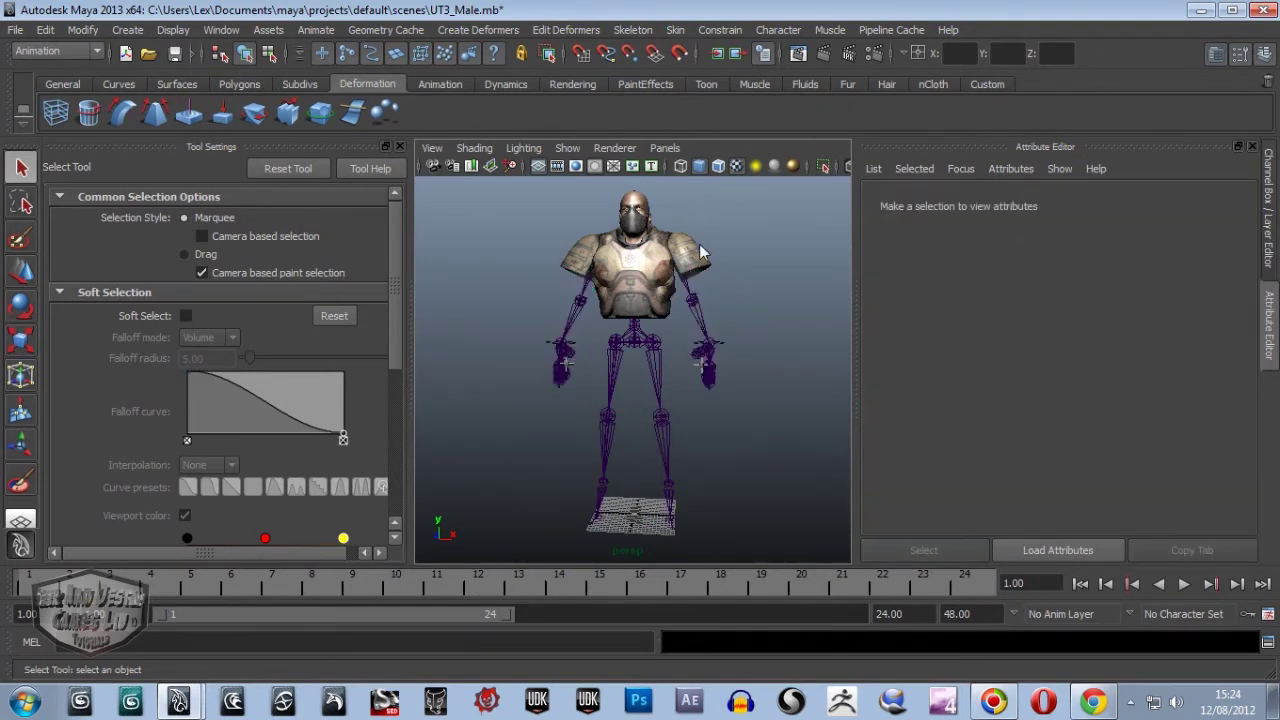
click(700, 255)
key(Delete)
Delete the head mesh and frame the head and torso from the front.
click(643, 215)
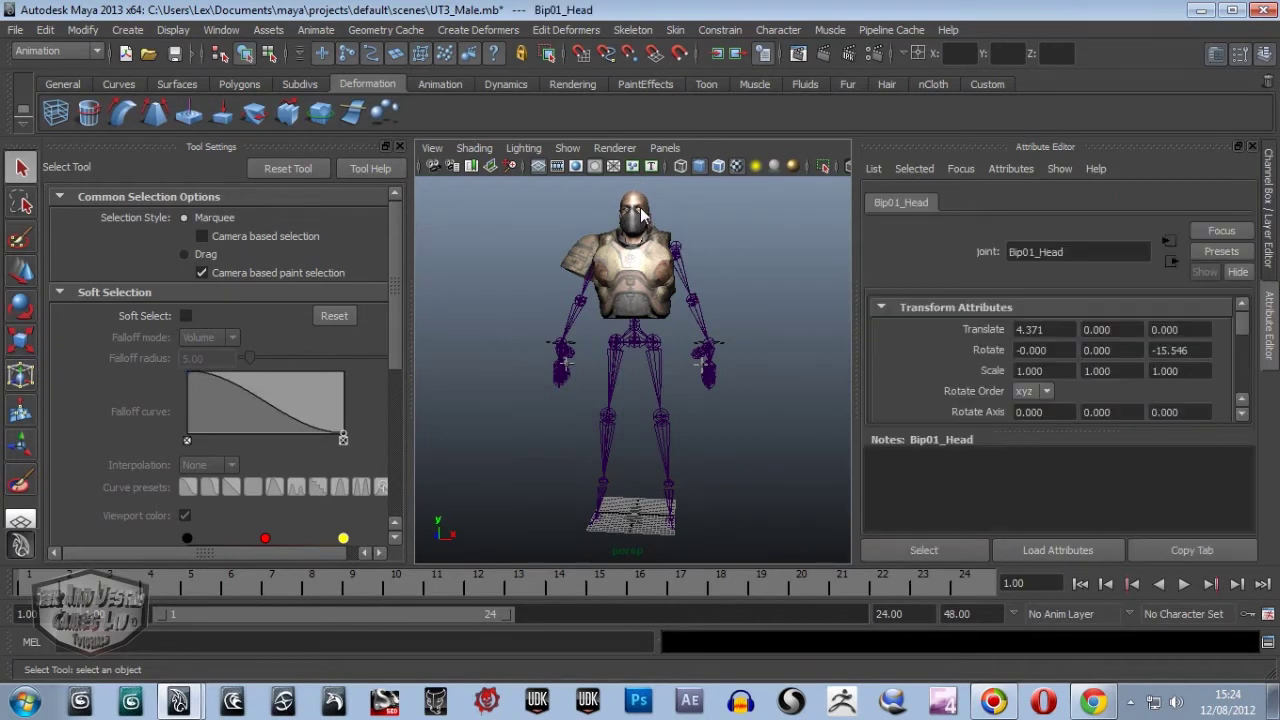
click(636, 201)
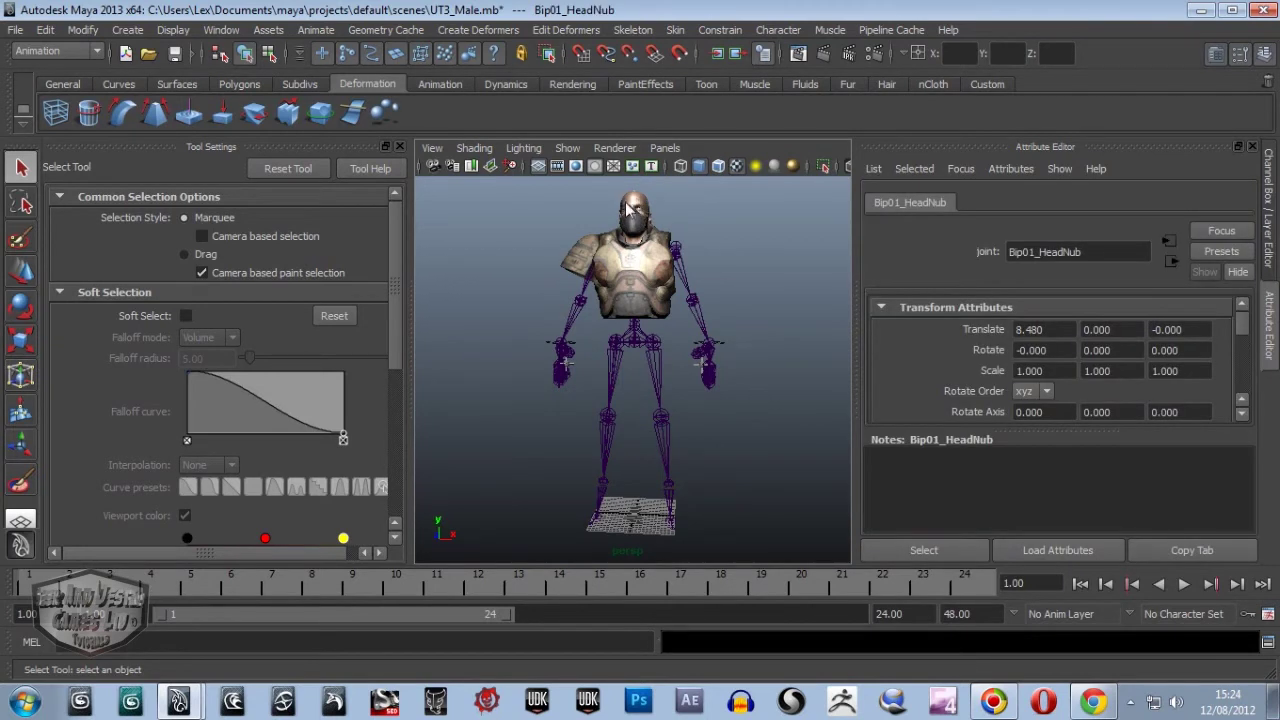
click(629, 210)
key(Delete)
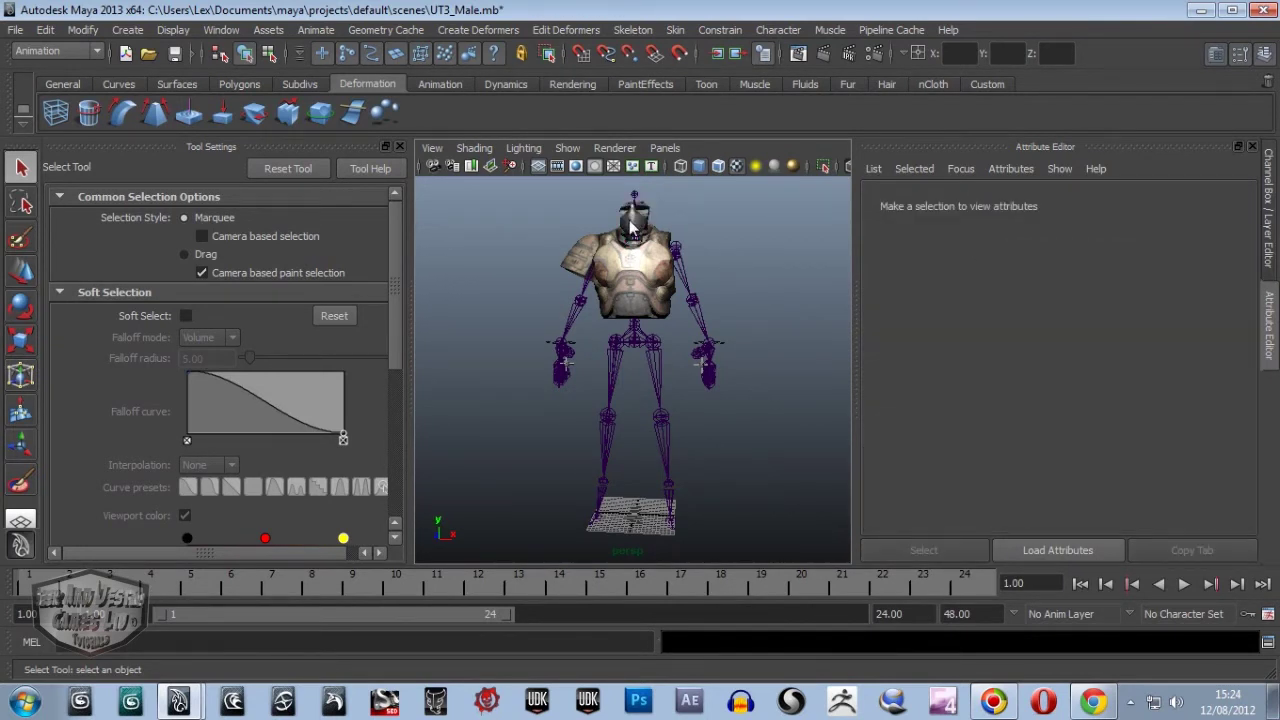
click(632, 228)
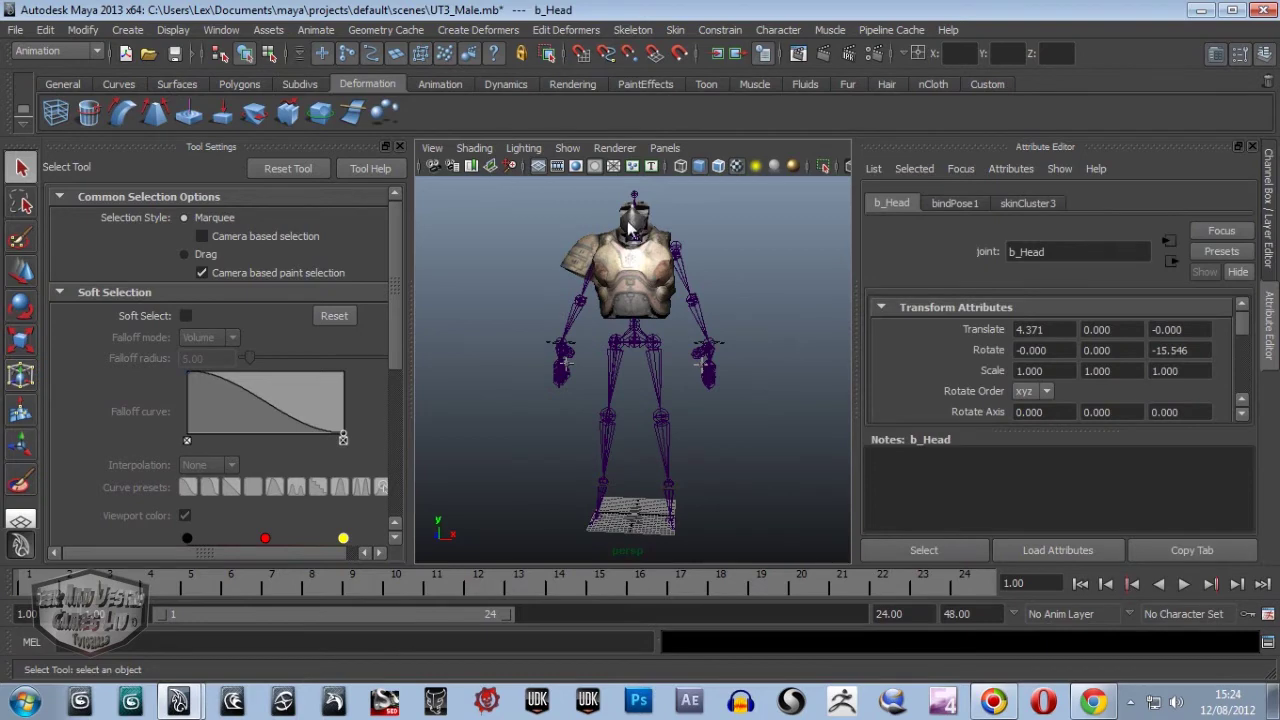
key(f)
alt+middle_drag(626, 222, 621, 327)
alt+drag(621, 327, 598, 283)
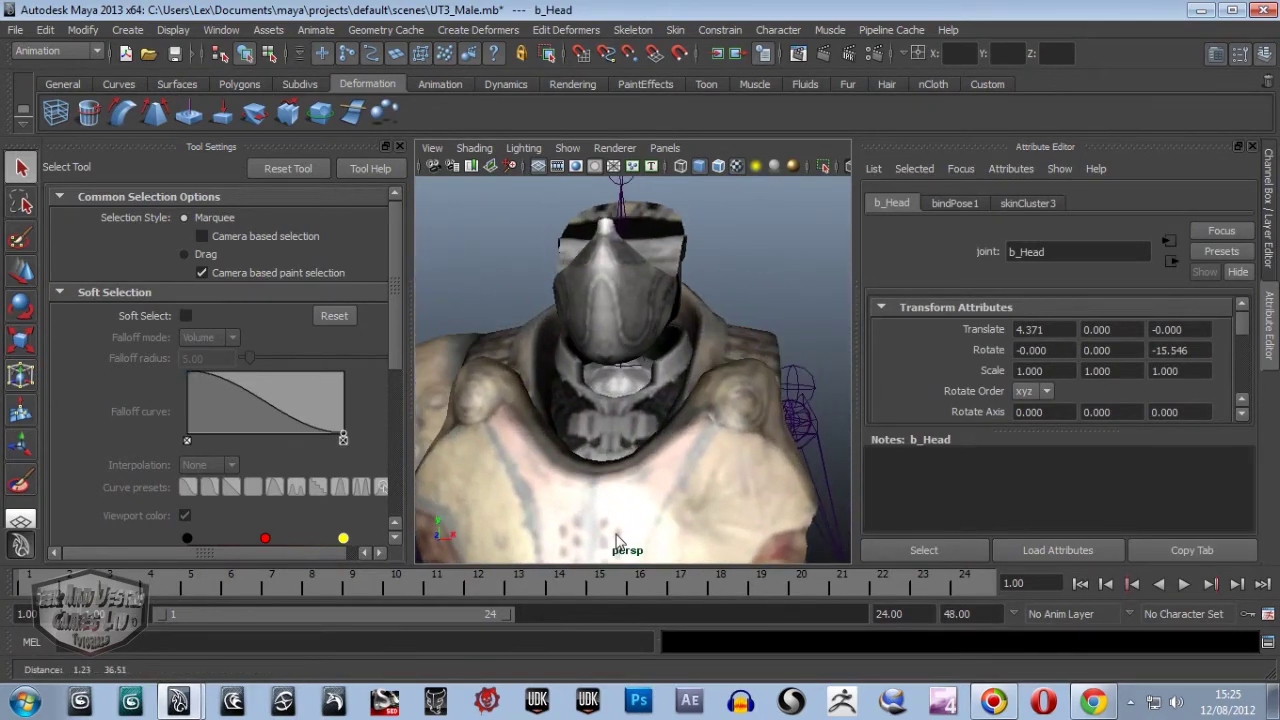
Remove the face mask, torso and remaining head meshes, leaving the bare skeleton.
click(666, 260)
key(ctrl+h)
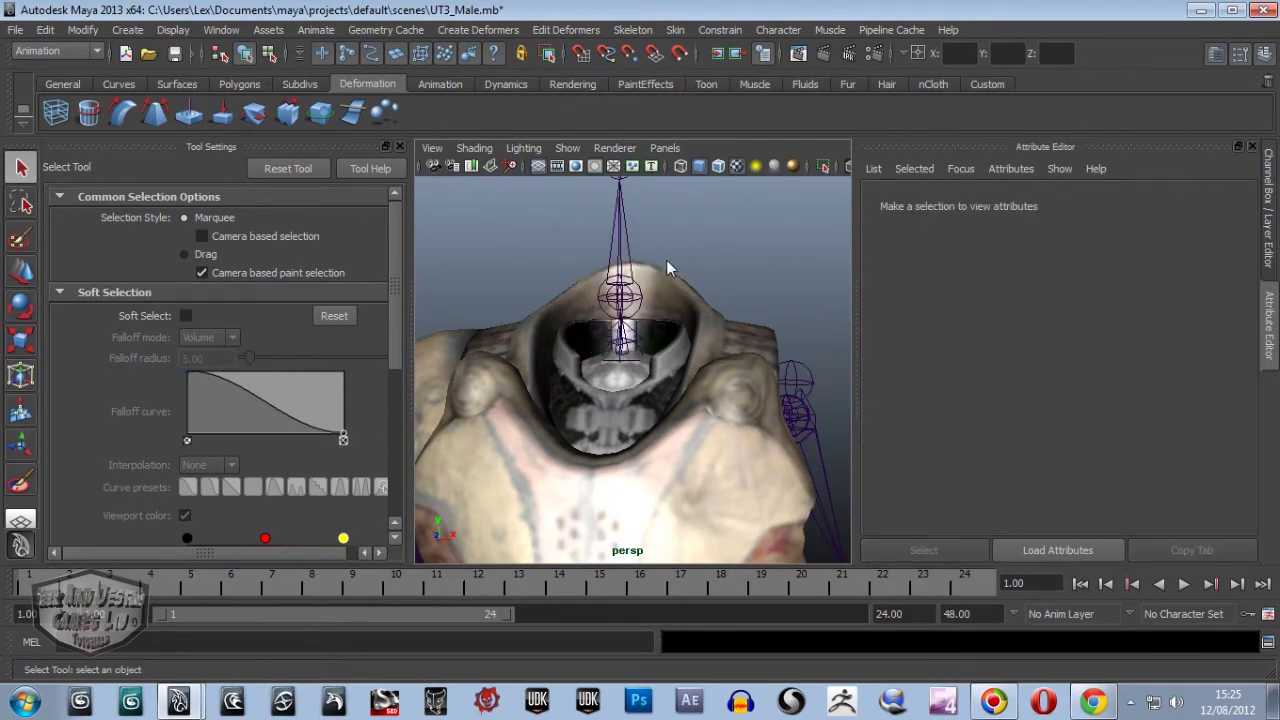
click(674, 300)
key(ctrl+h)
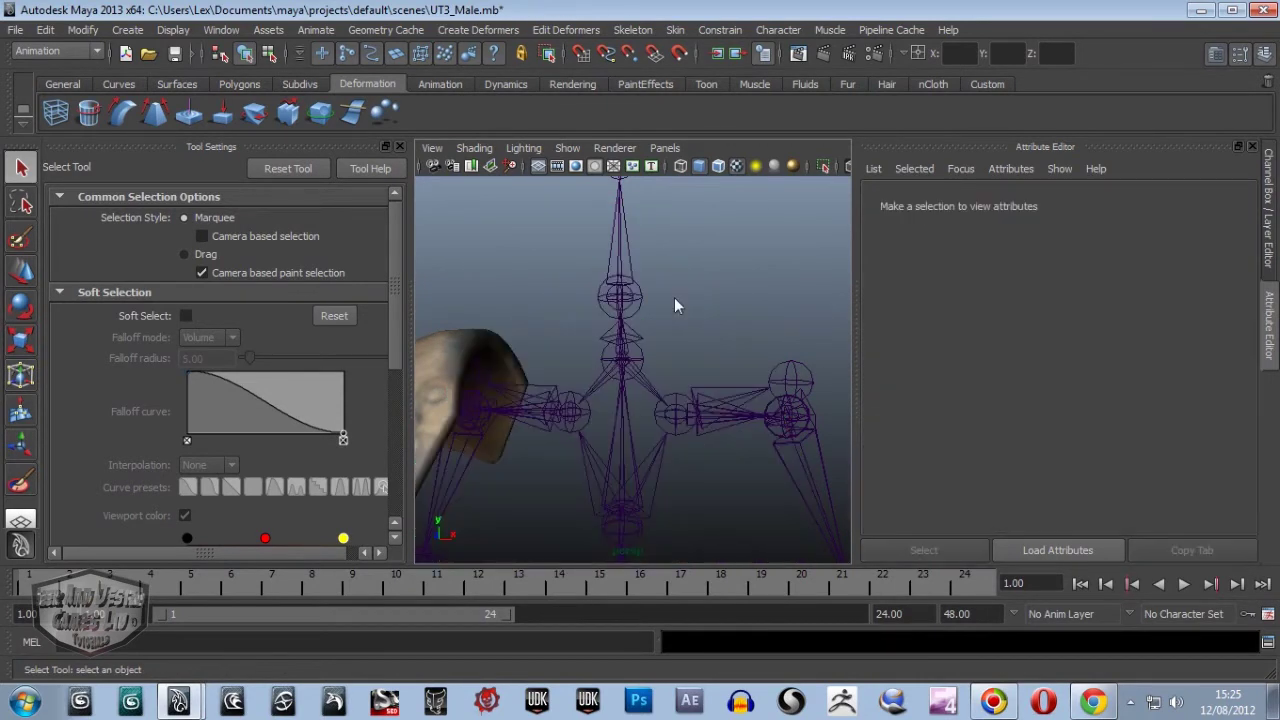
click(476, 340)
key(ctrl+h)
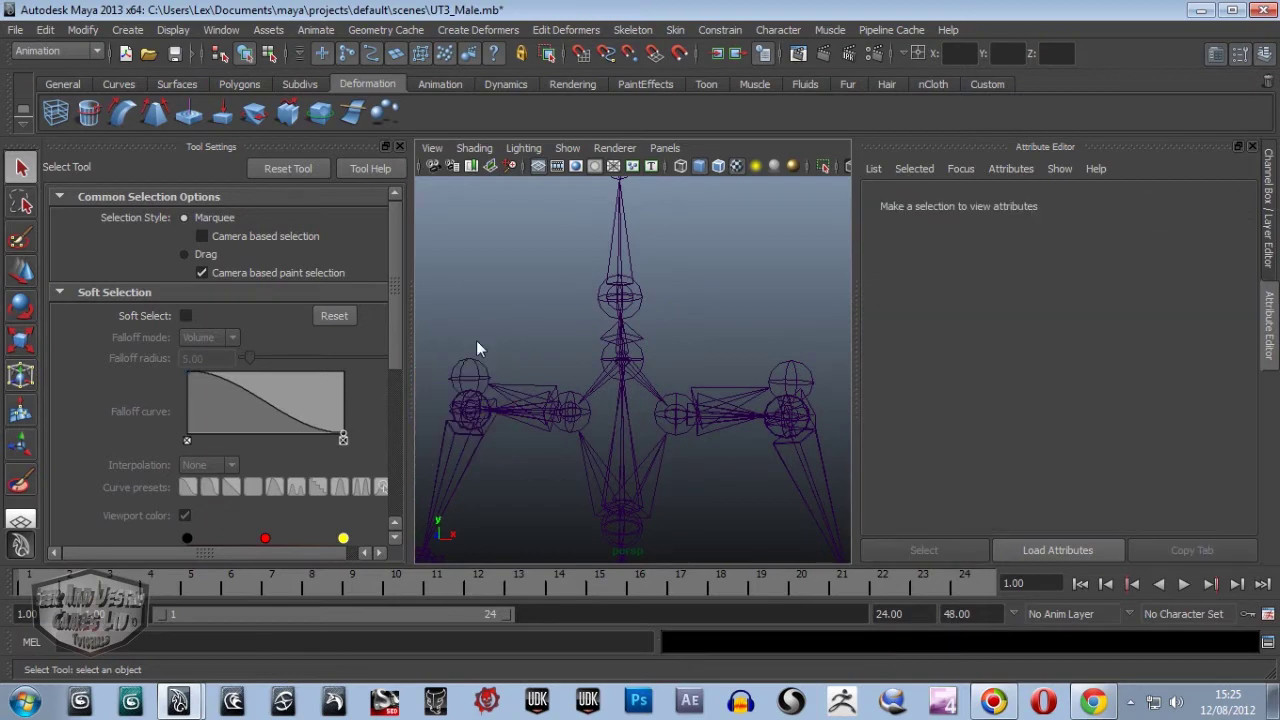
scroll(480, 357, down, 3)
scroll(480, 357, down, 2)
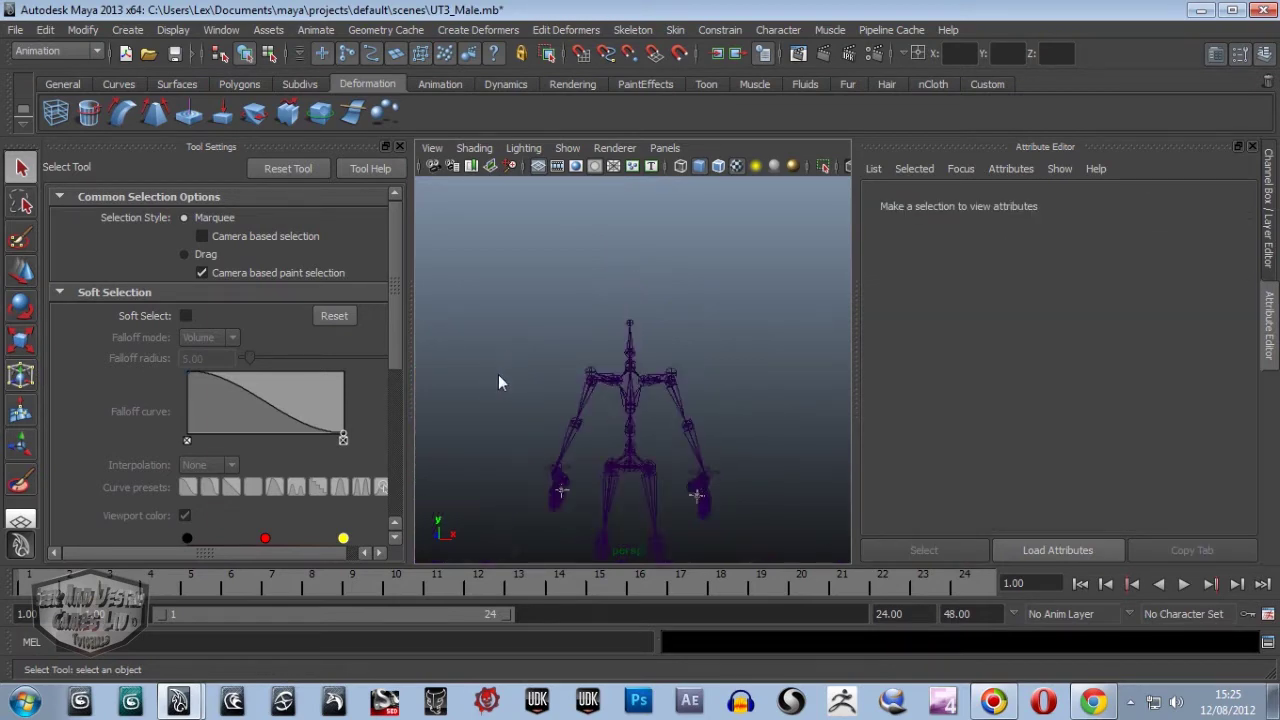
mouse_move(640, 480)
alt+mouse_down()
mouse_move(601, 411)
mouse_move(618, 362)
alt+mouse_up()
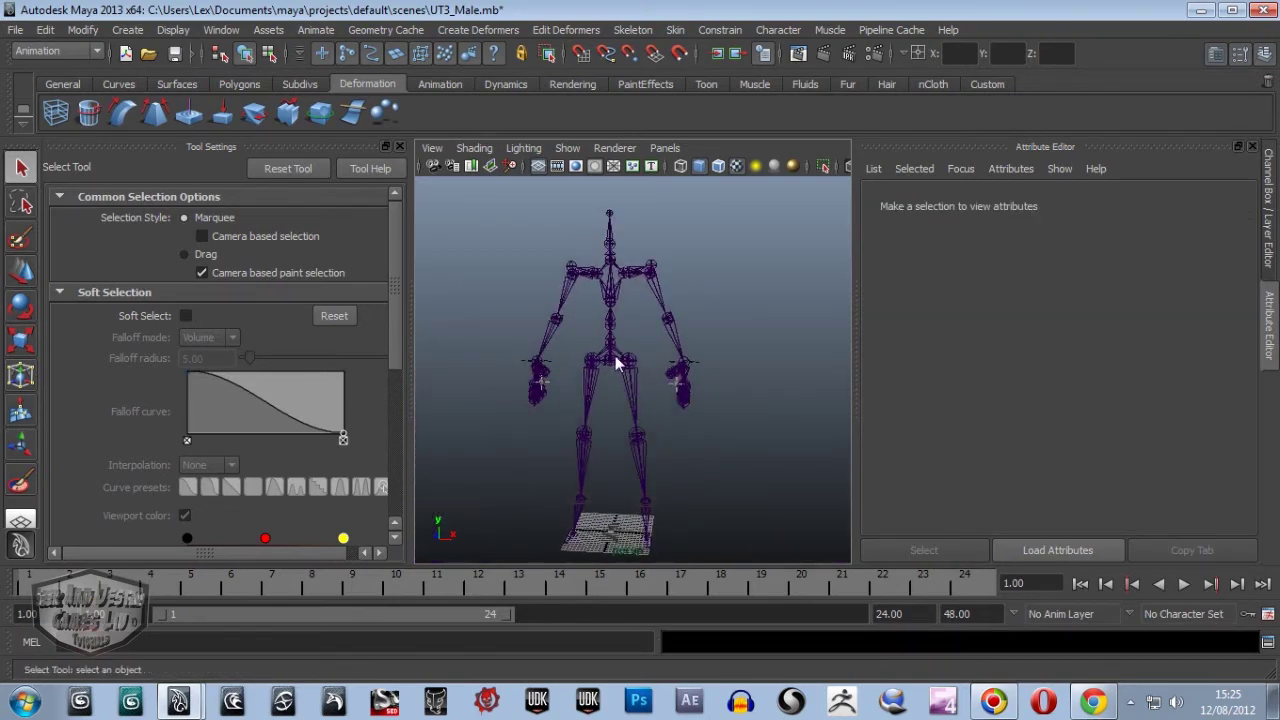
Identify the two overlapping skeleton roots, Bip01_Pelvis and b_Hips.
click(613, 359)
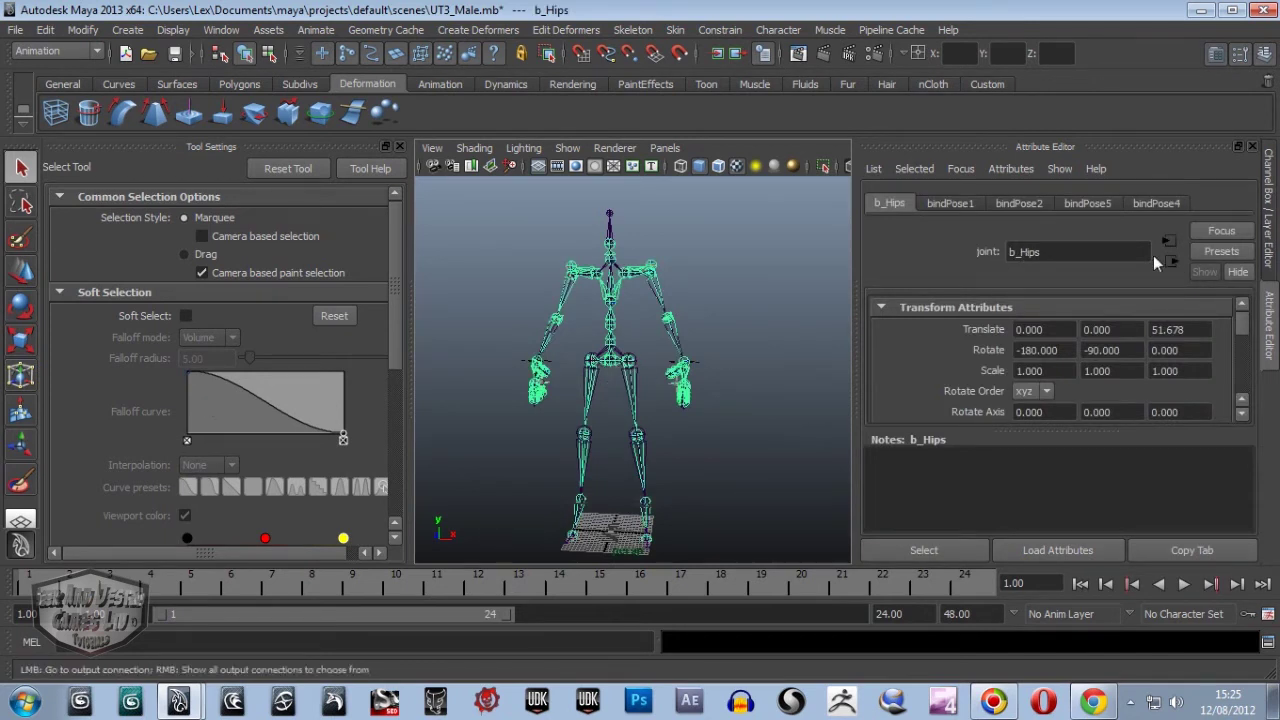
scroll(690, 382, up, 3)
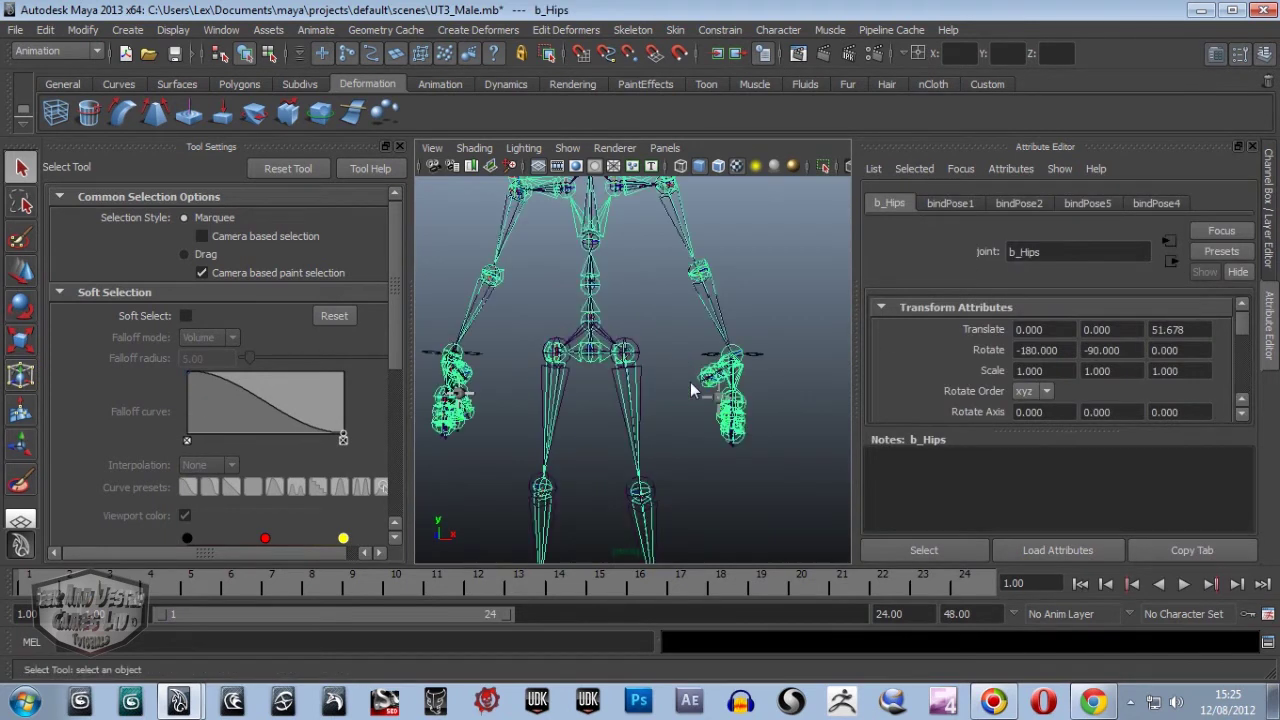
scroll(690, 382, up, 3)
scroll(553, 343, up, 5)
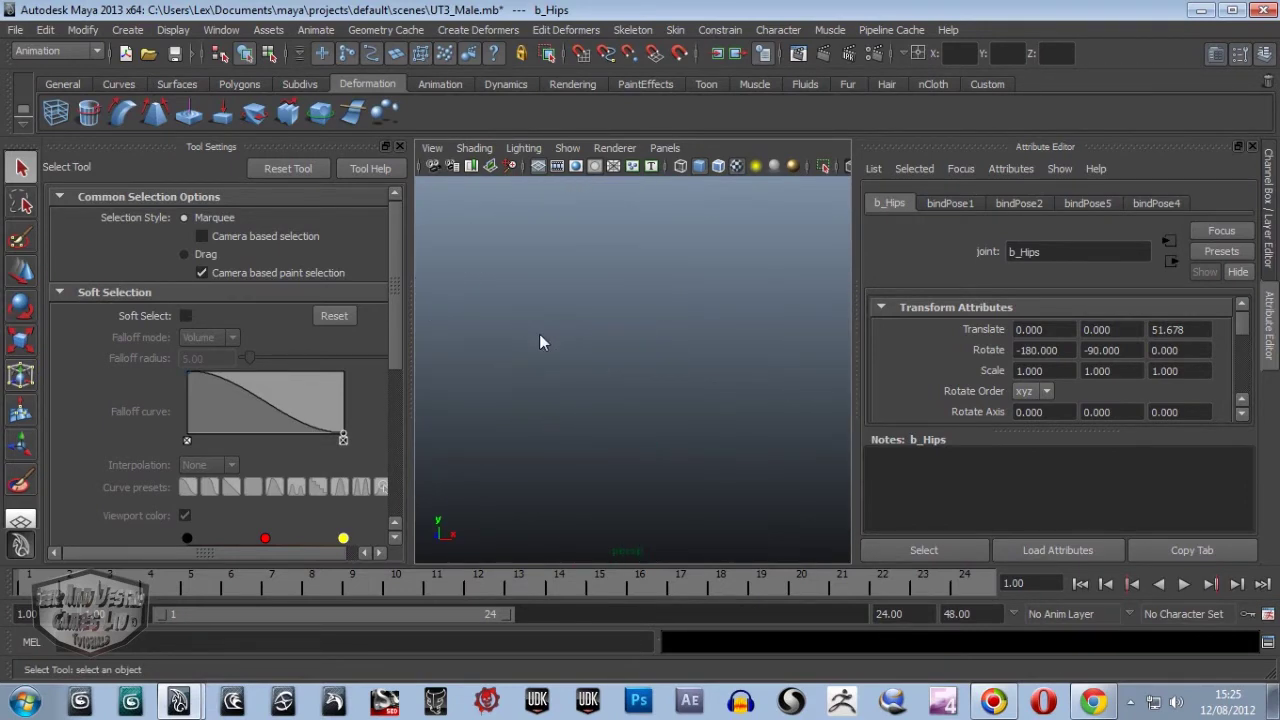
scroll(539, 334, down, 3)
mouse_move(542, 346)
alt+mouse_down()
mouse_move(591, 397)
mouse_move(633, 396)
alt+mouse_up()
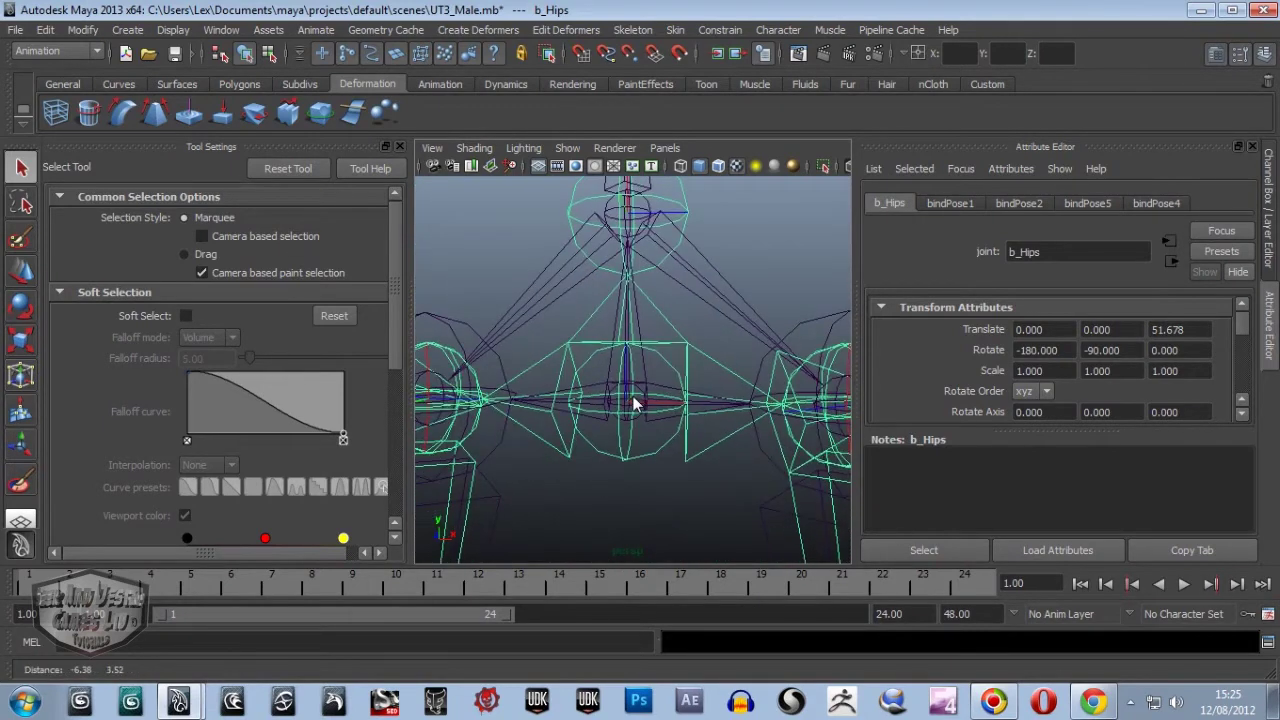
click(644, 373)
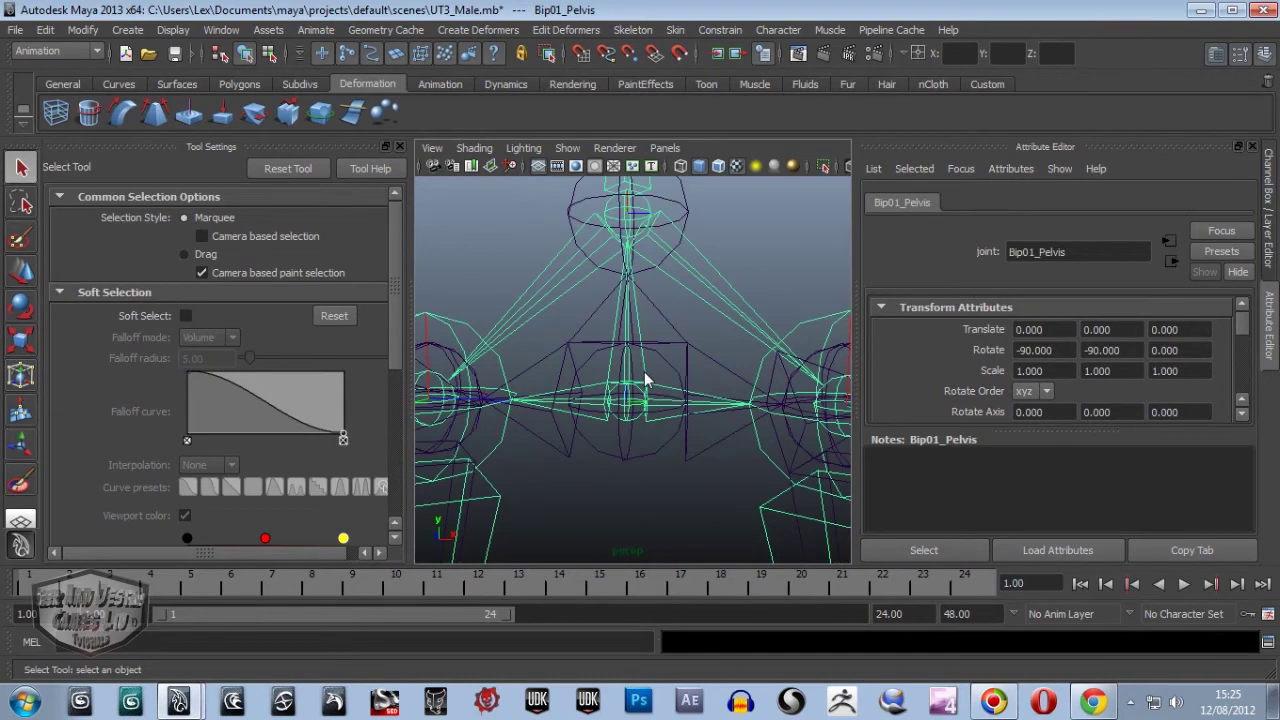
double_click(1072, 253)
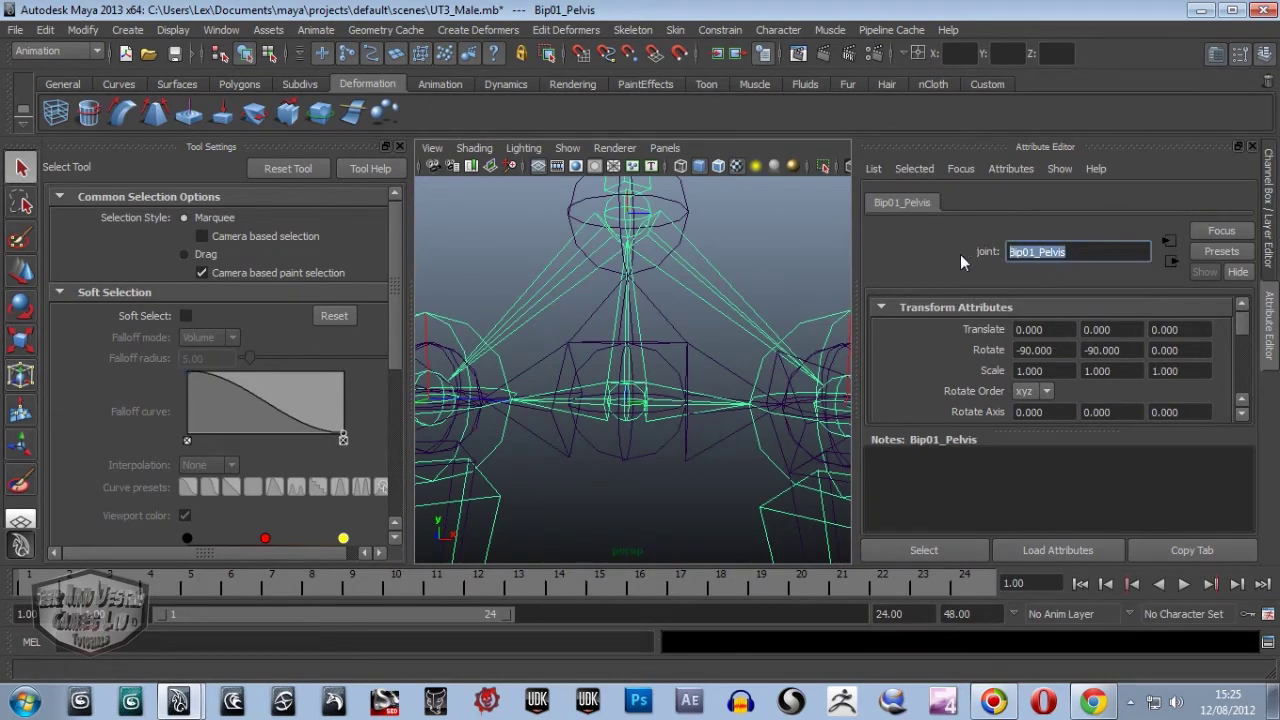
click(666, 436)
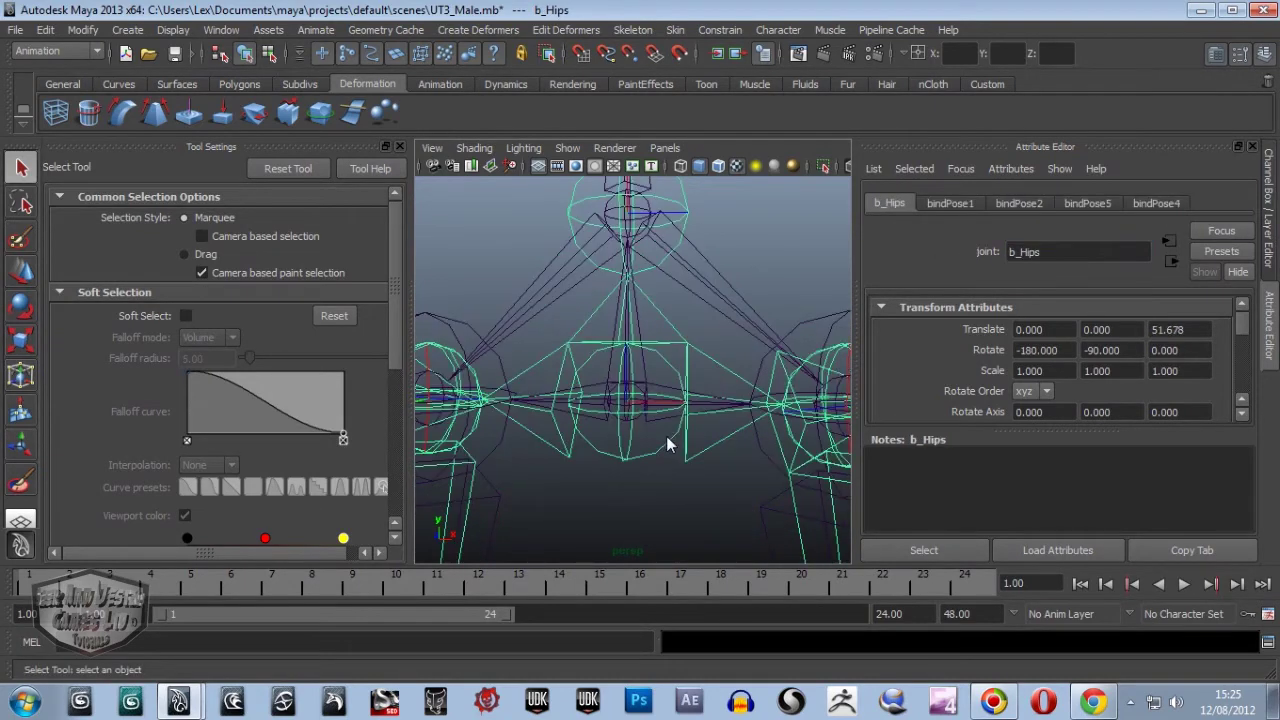
double_click(1061, 258)
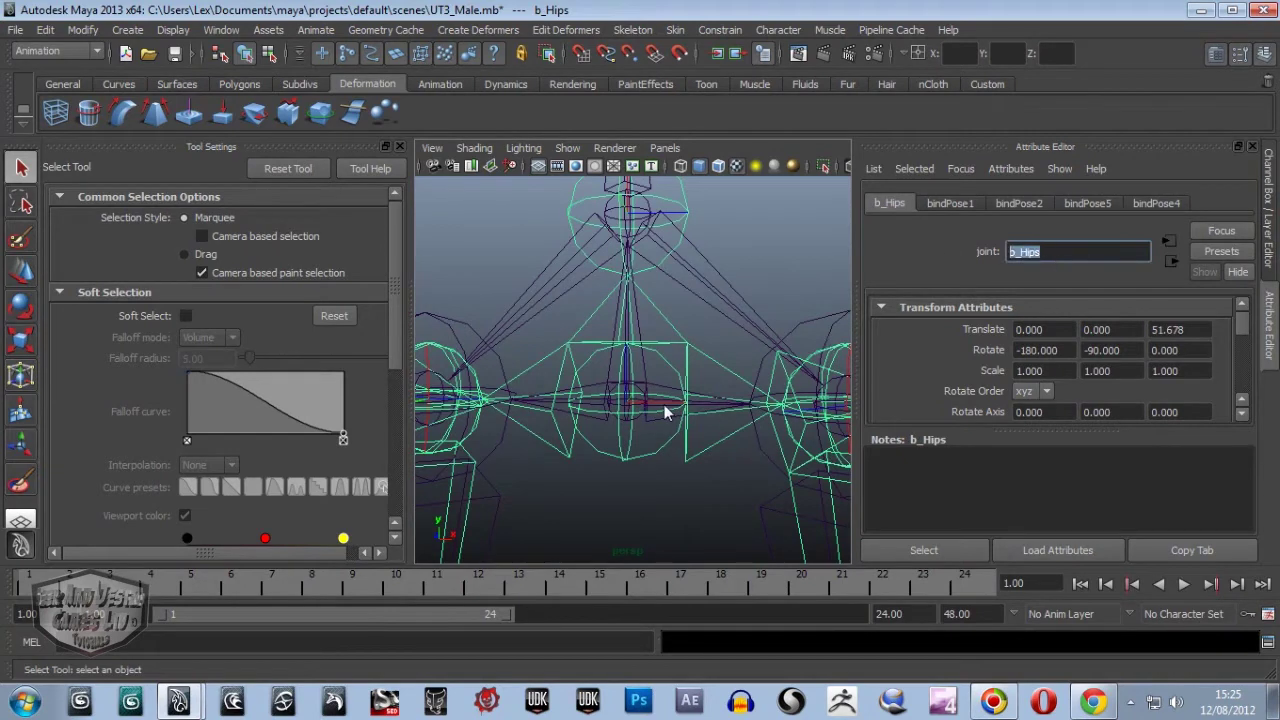
Move the Bip01_Pelvis skeleton about 81 units right of the b_Hips skeleton.
click(648, 366)
scroll(650, 372, down, 10)
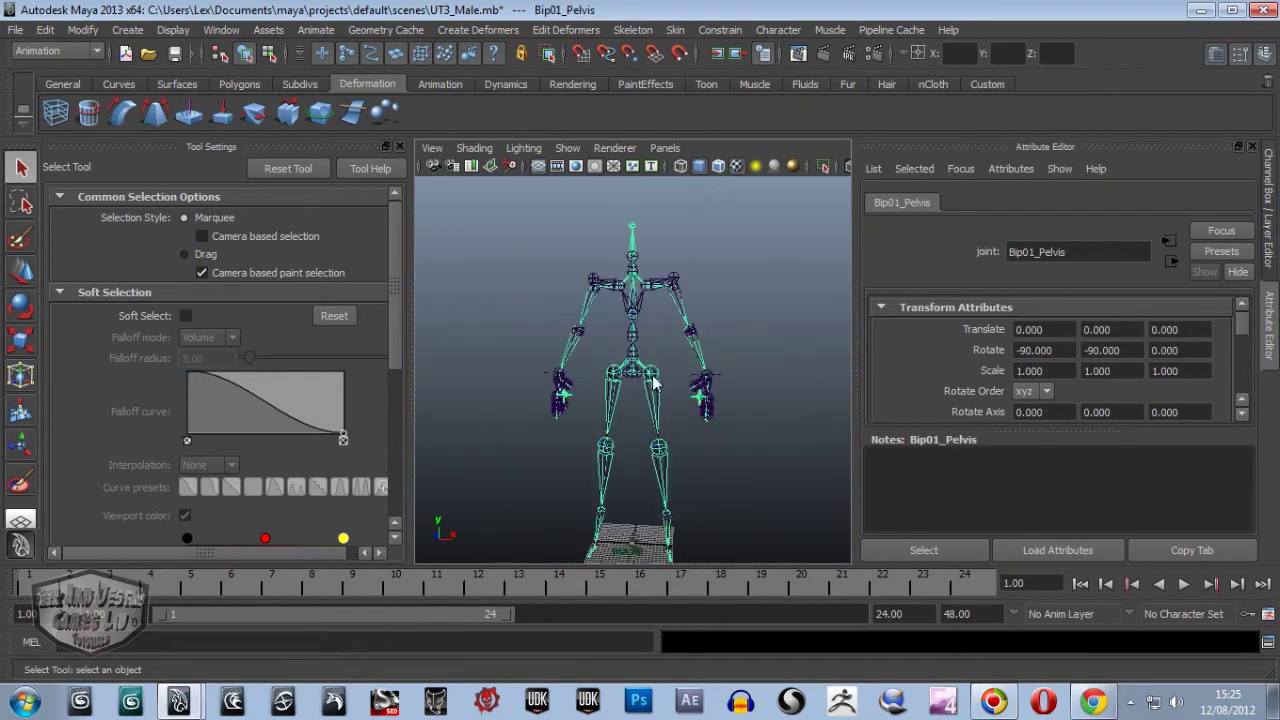
key(w)
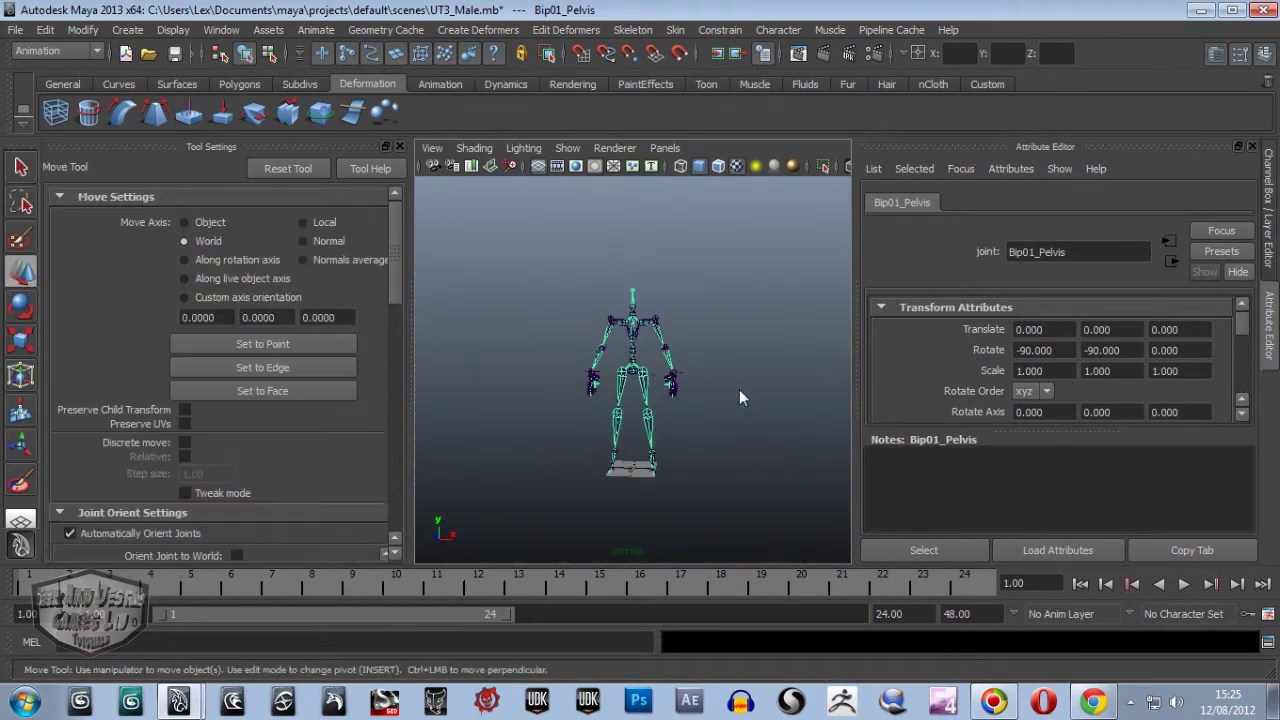
drag(697, 383, 860, 372)
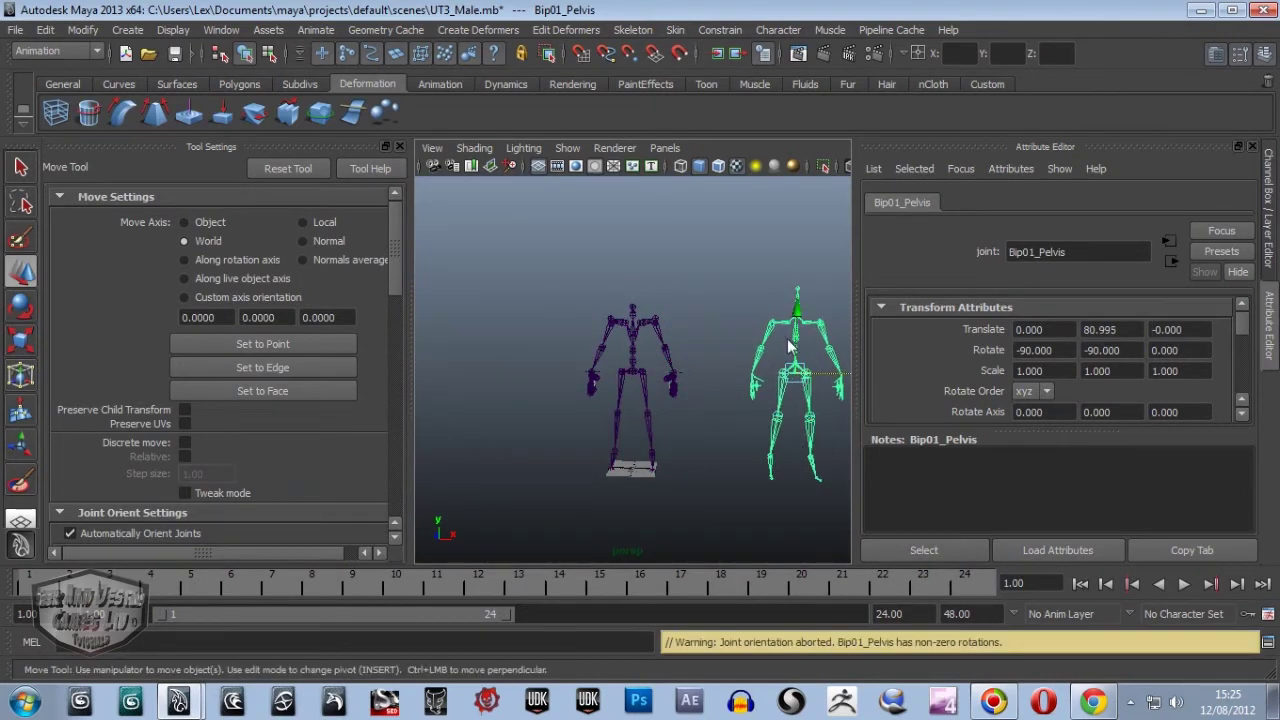
click(635, 369)
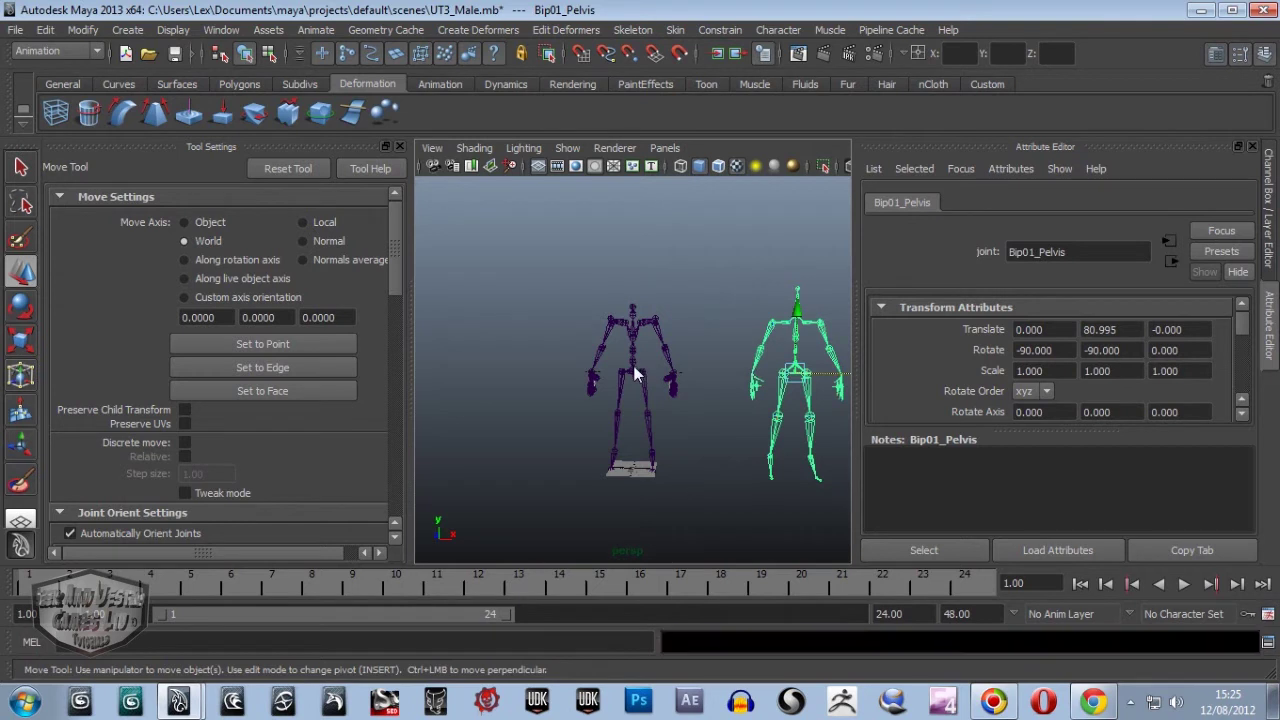
scroll(634, 373, up, 5)
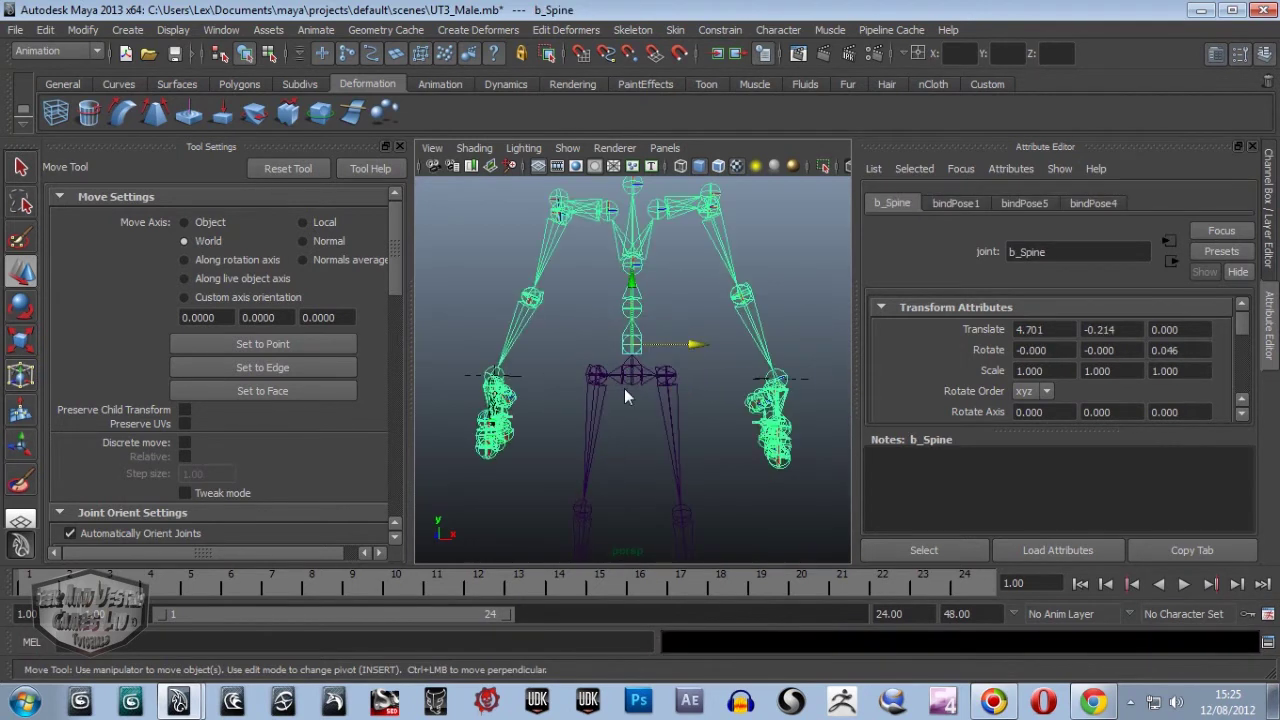
click(628, 388)
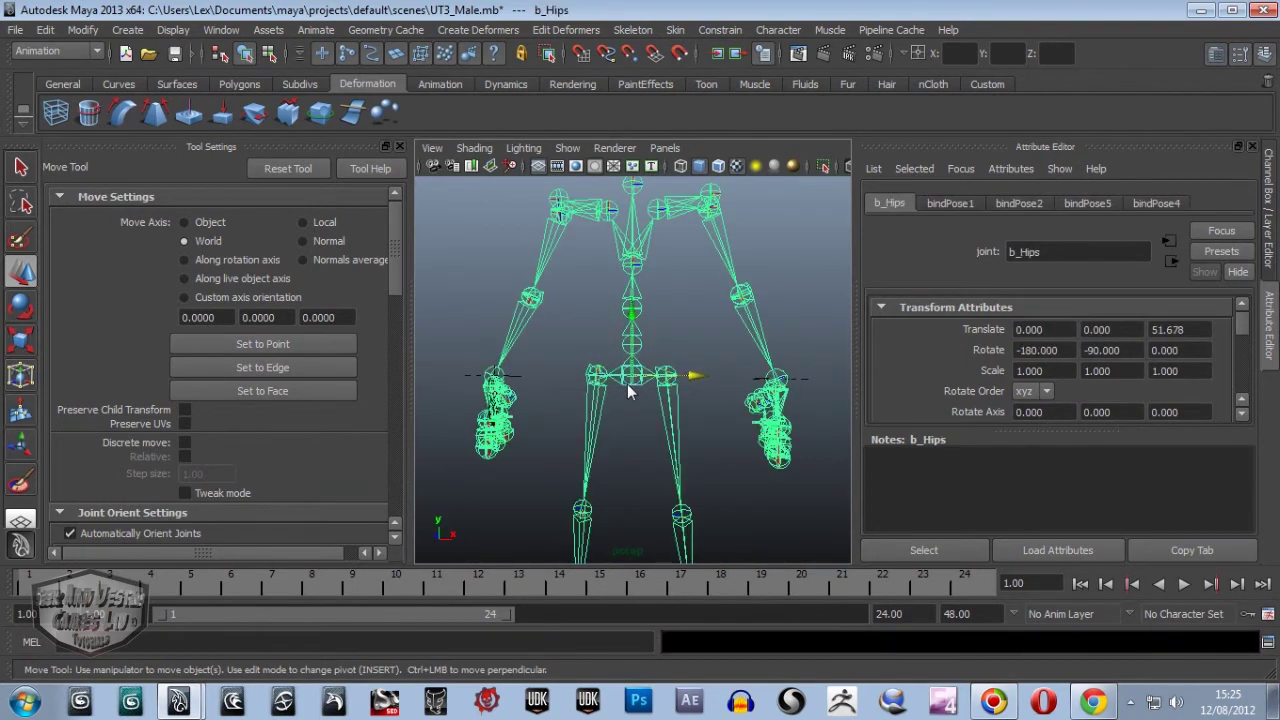
double_click(1063, 254)
scroll(516, 463, down, 4)
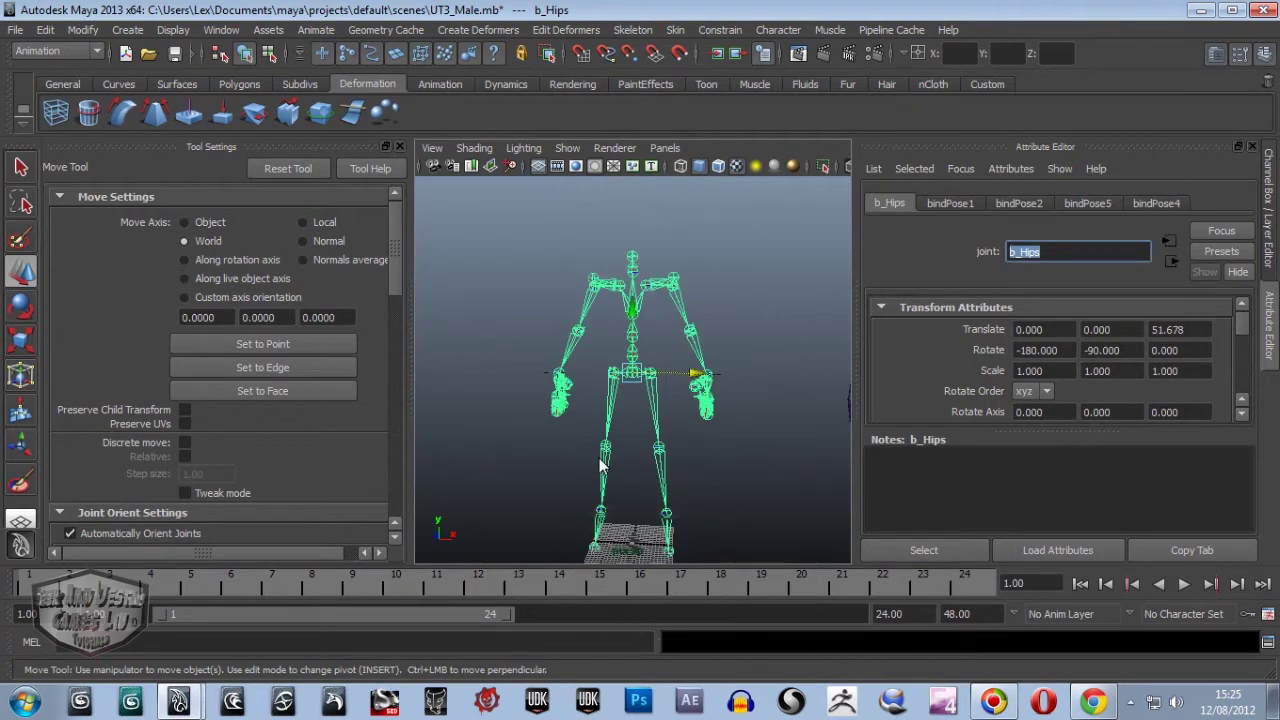
scroll(610, 455, down, 2)
click(794, 373)
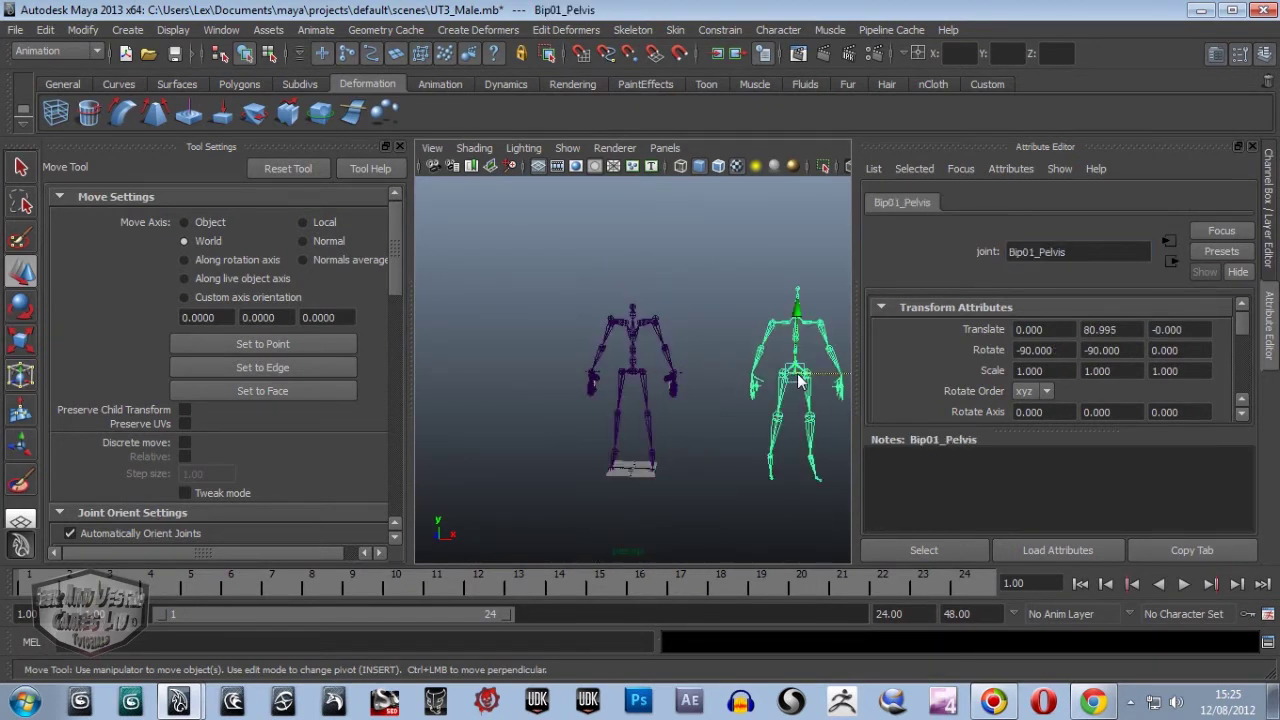
double_click(1087, 256)
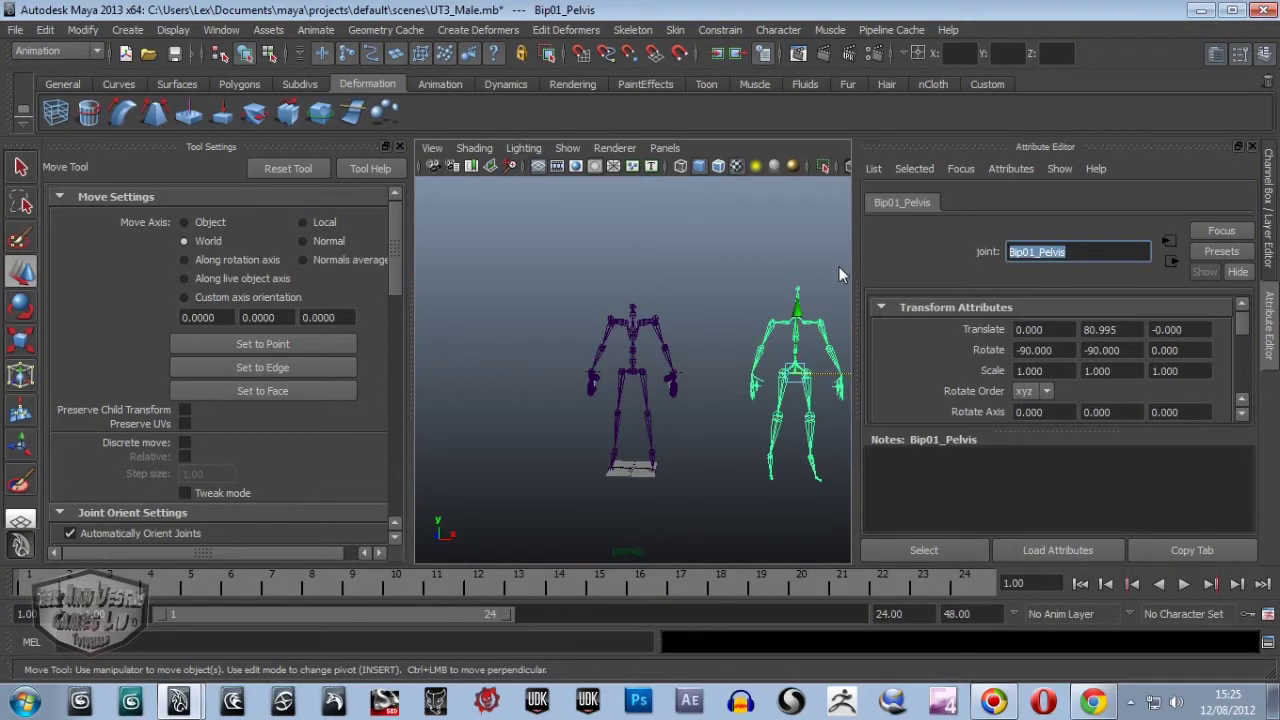
Frame Bip01_Pelvis and pan so both skeletons are centred in view.
scroll(758, 330, up, 3)
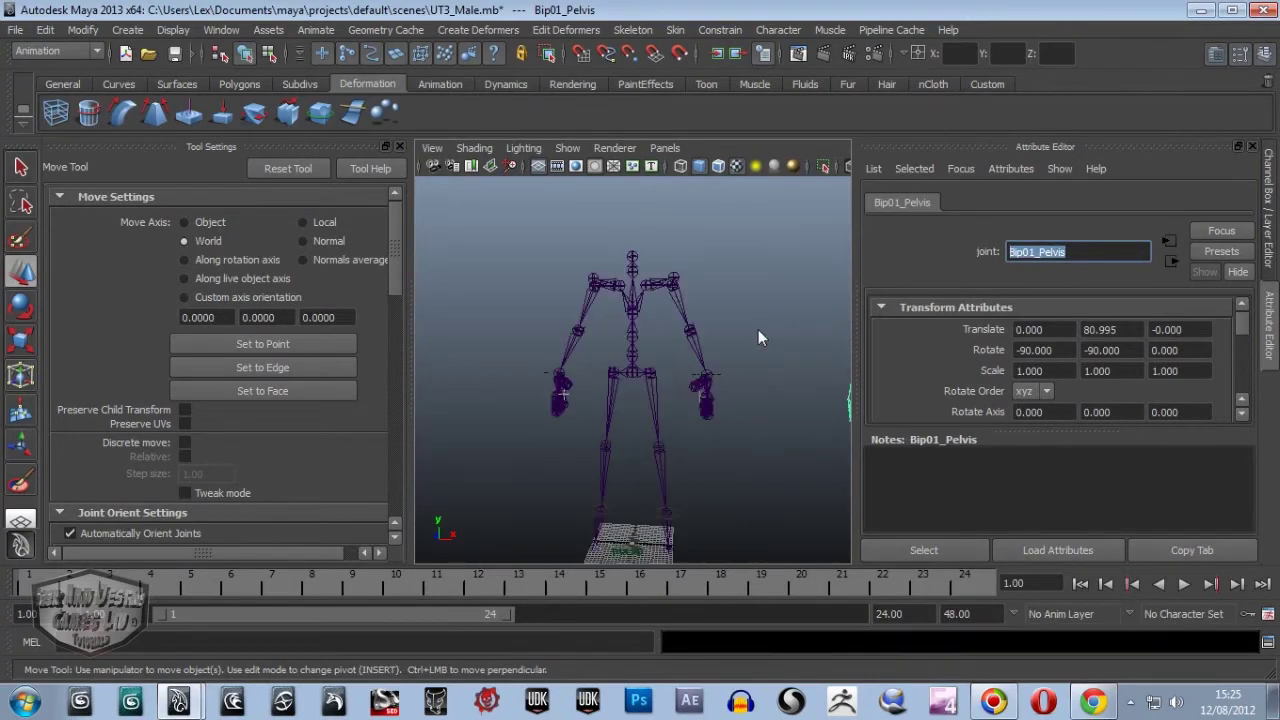
key(f)
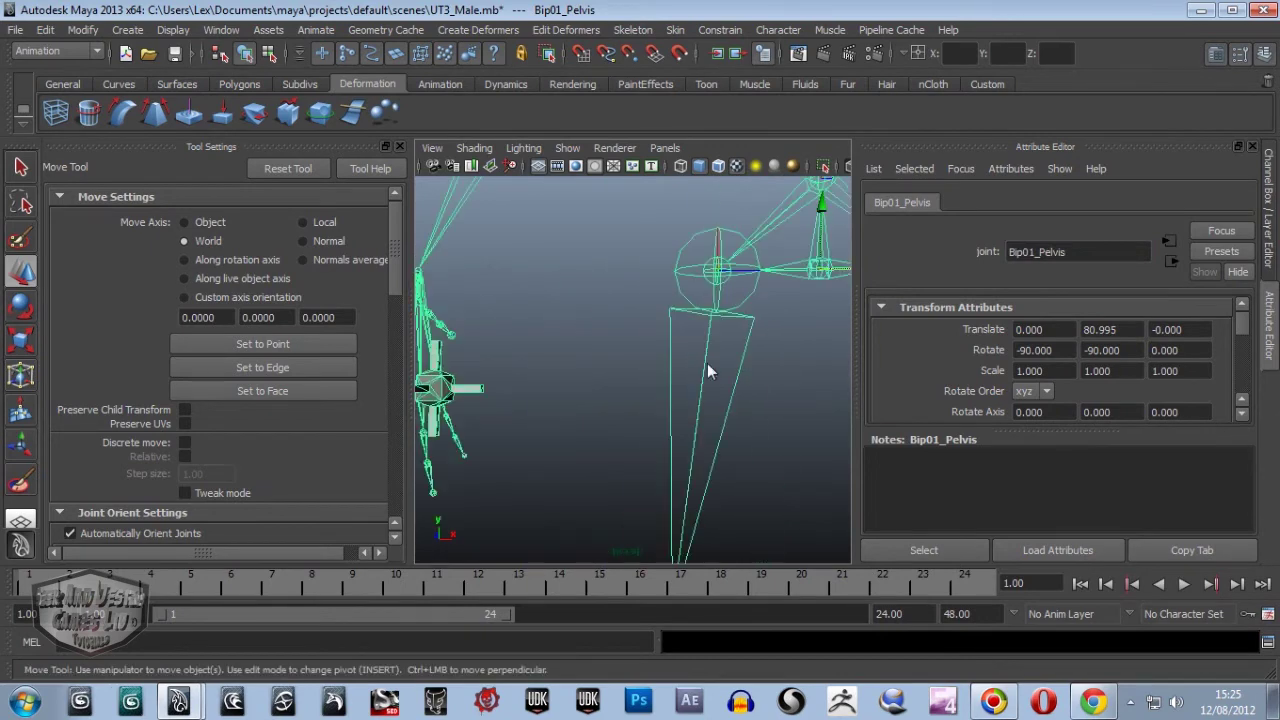
alt+drag(707, 363, 638, 370)
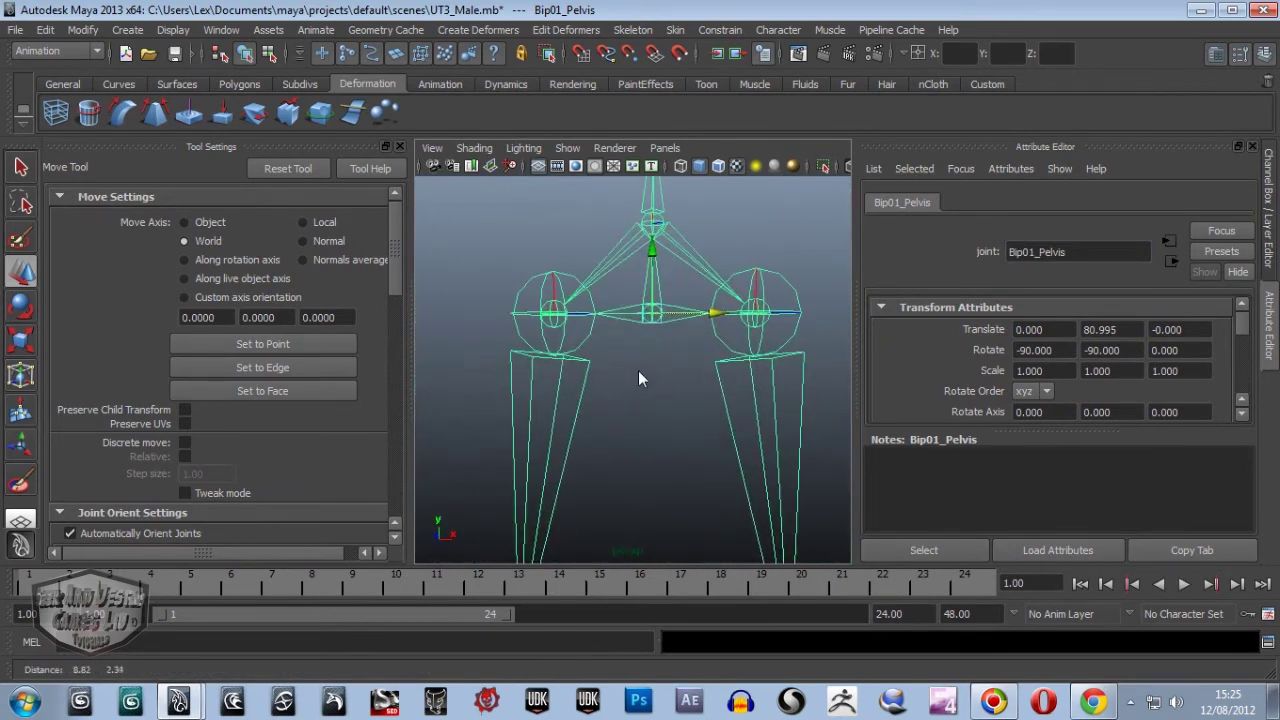
scroll(638, 378, down, 5)
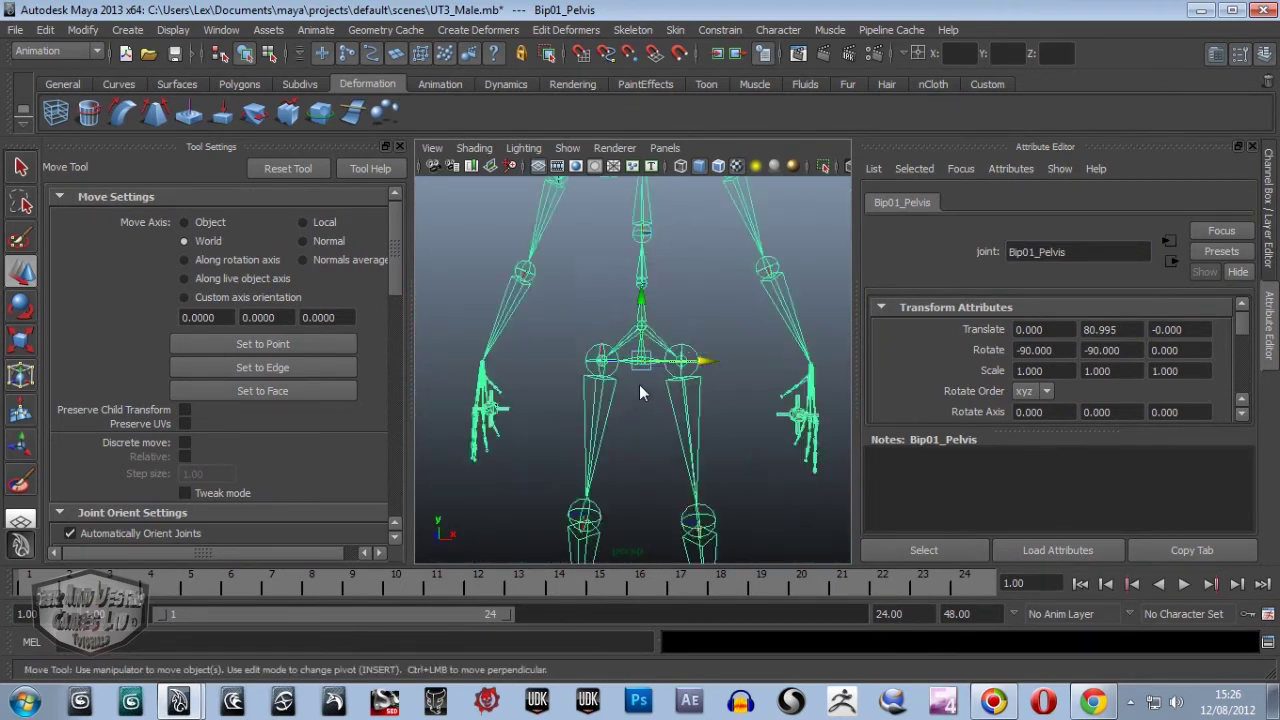
scroll(639, 384, down, 4)
scroll(566, 417, down, 3)
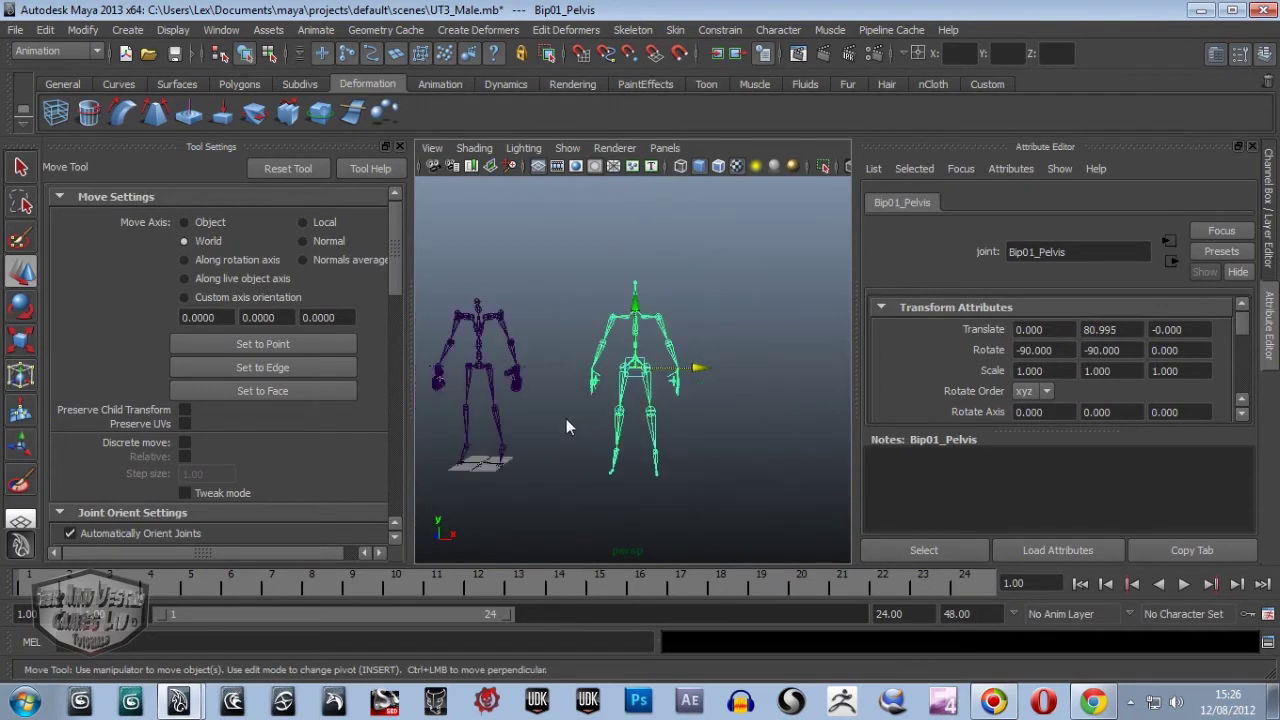
alt+middle_drag(566, 418, 710, 420)
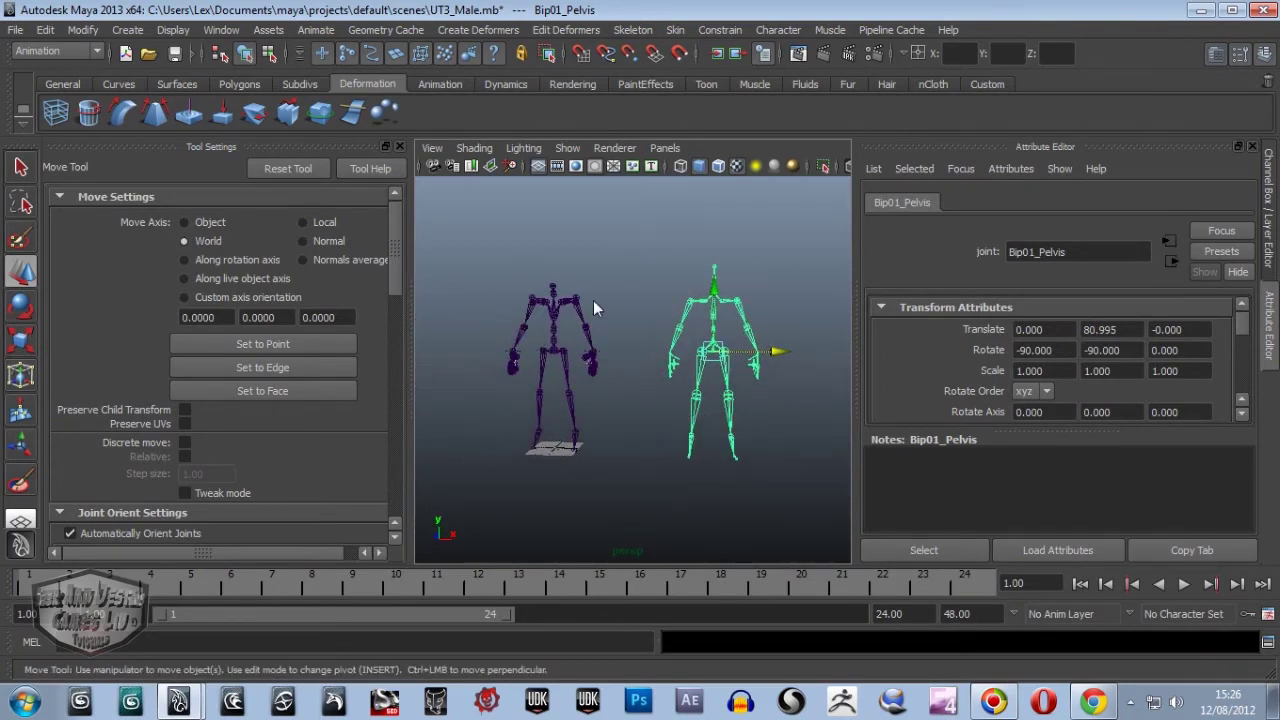
Undo the Bip01_Pelvis moves so the two skeletons overlap again.
click(532, 362)
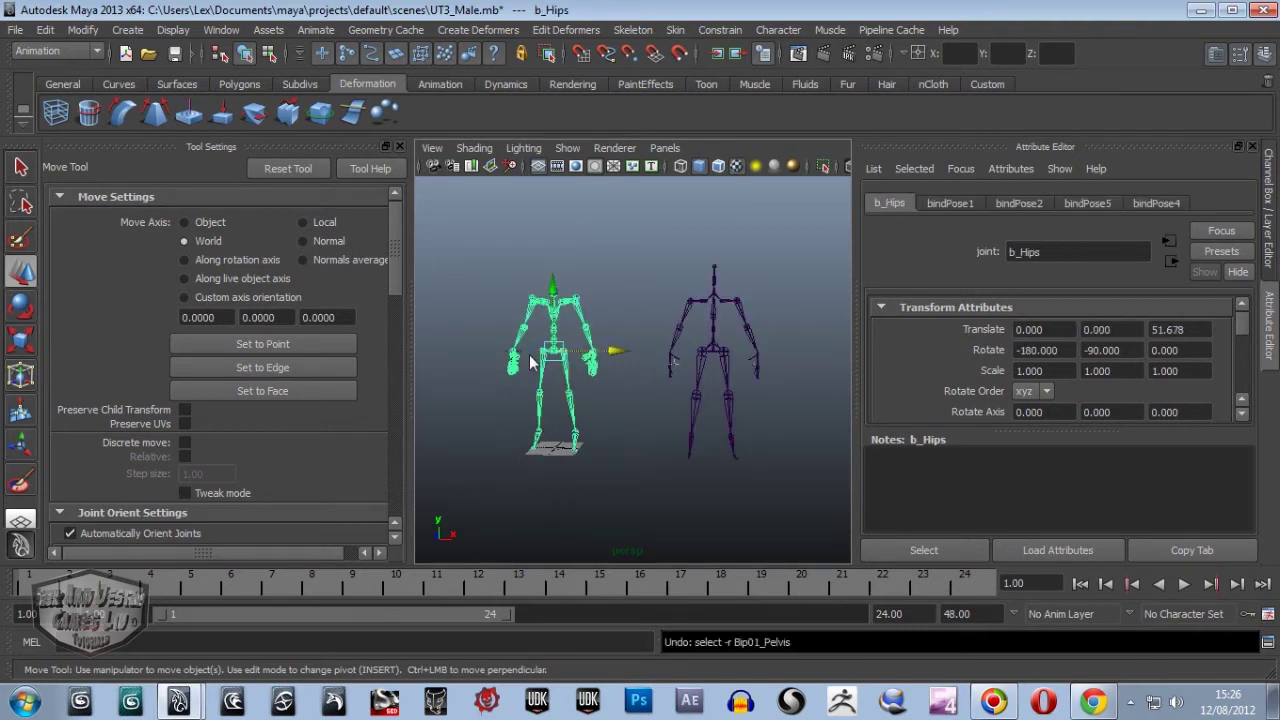
key(ctrl+z)
key(ctrl+z)
key(ctrl+z)
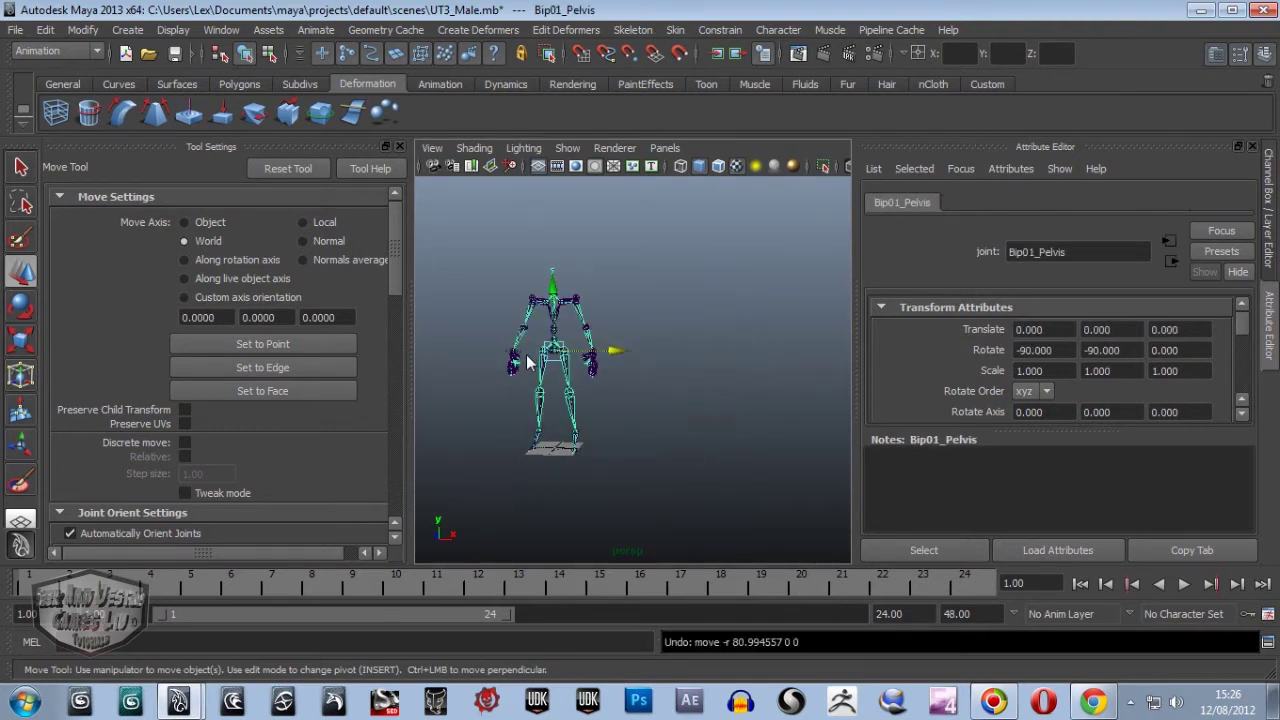
middle_drag(524, 367, 612, 379)
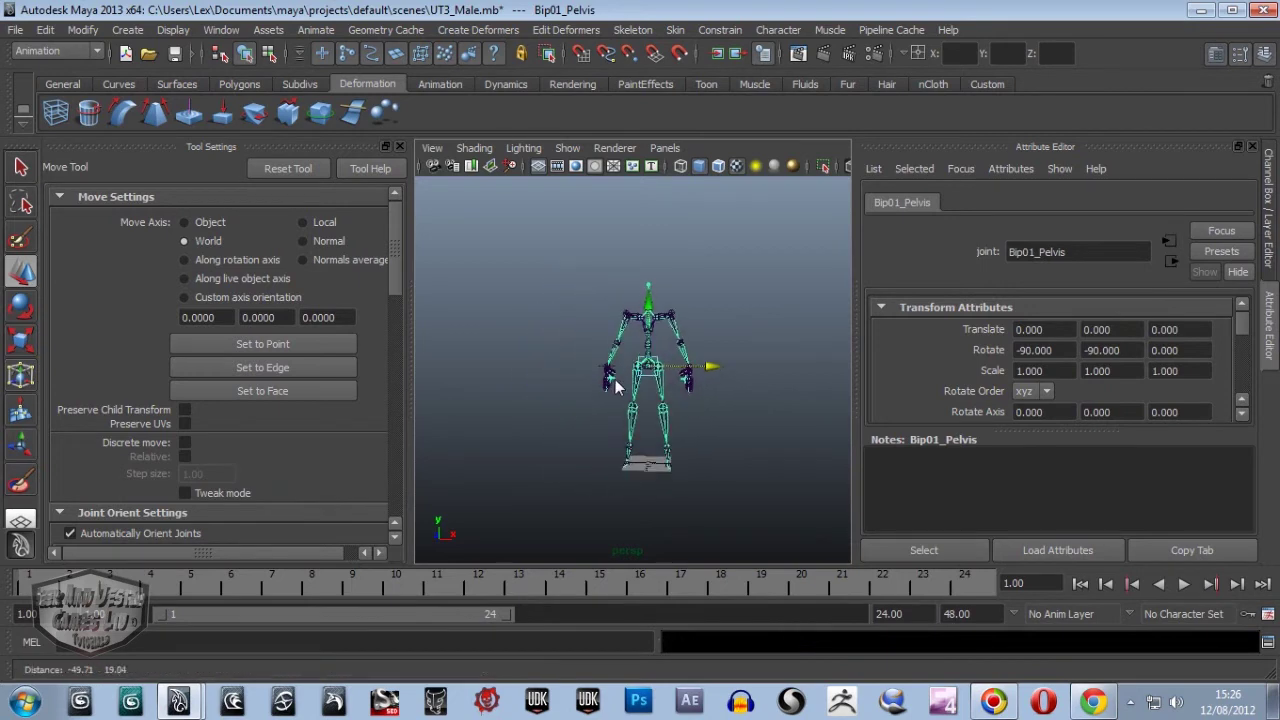
scroll(634, 401, up, 5)
scroll(641, 394, up, 5)
scroll(580, 474, up, 3)
scroll(629, 440, up, 2)
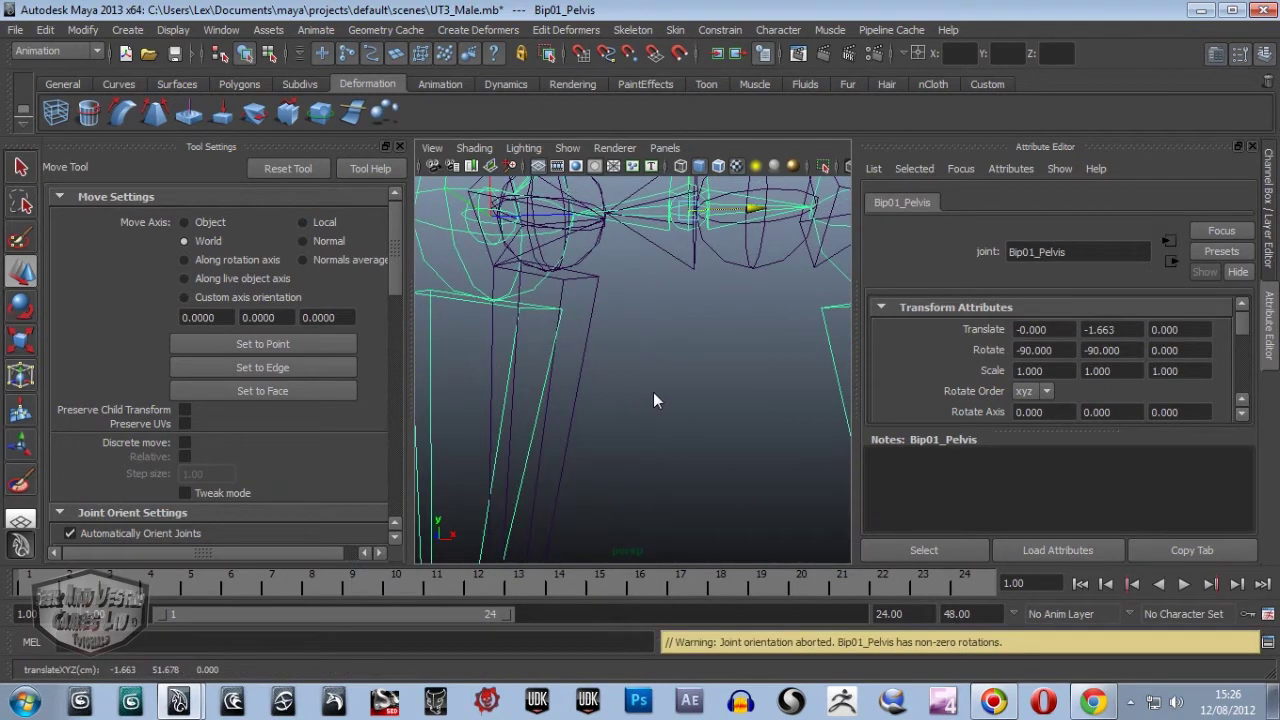
key(ctrl+z)
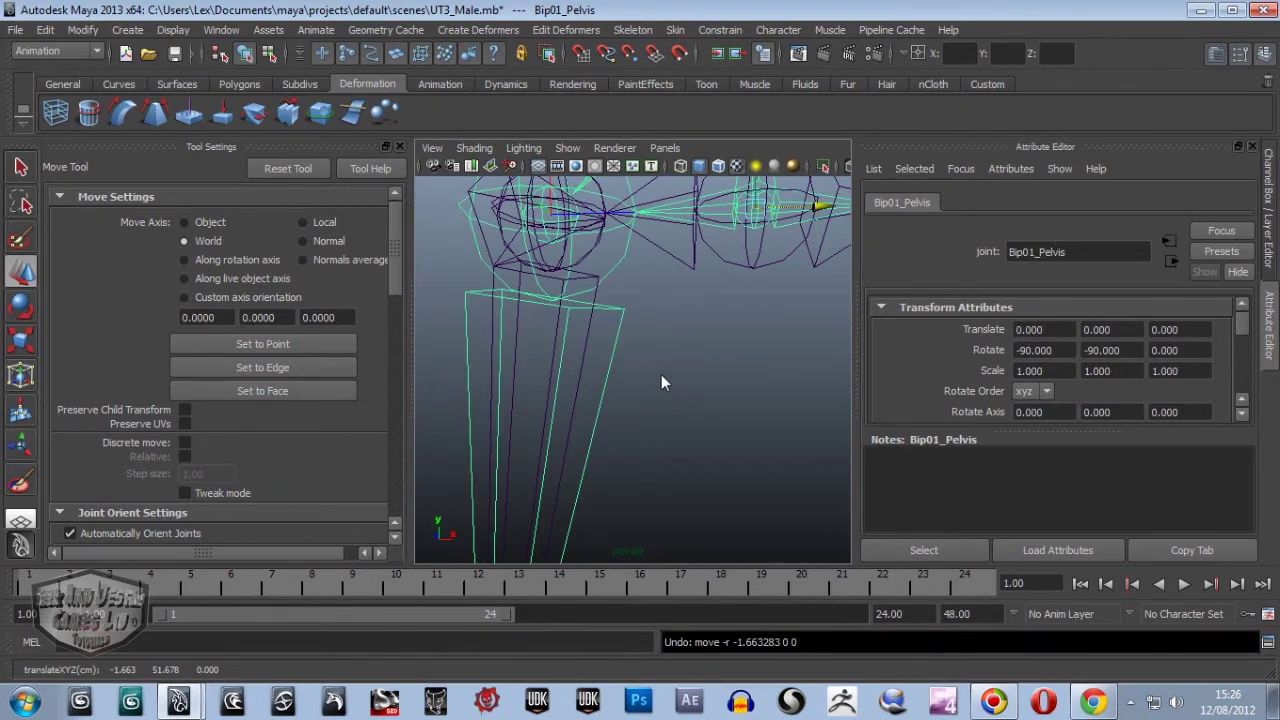
Frame the pelvis, select b_Hips and frame the whole skeleton.
key(f)
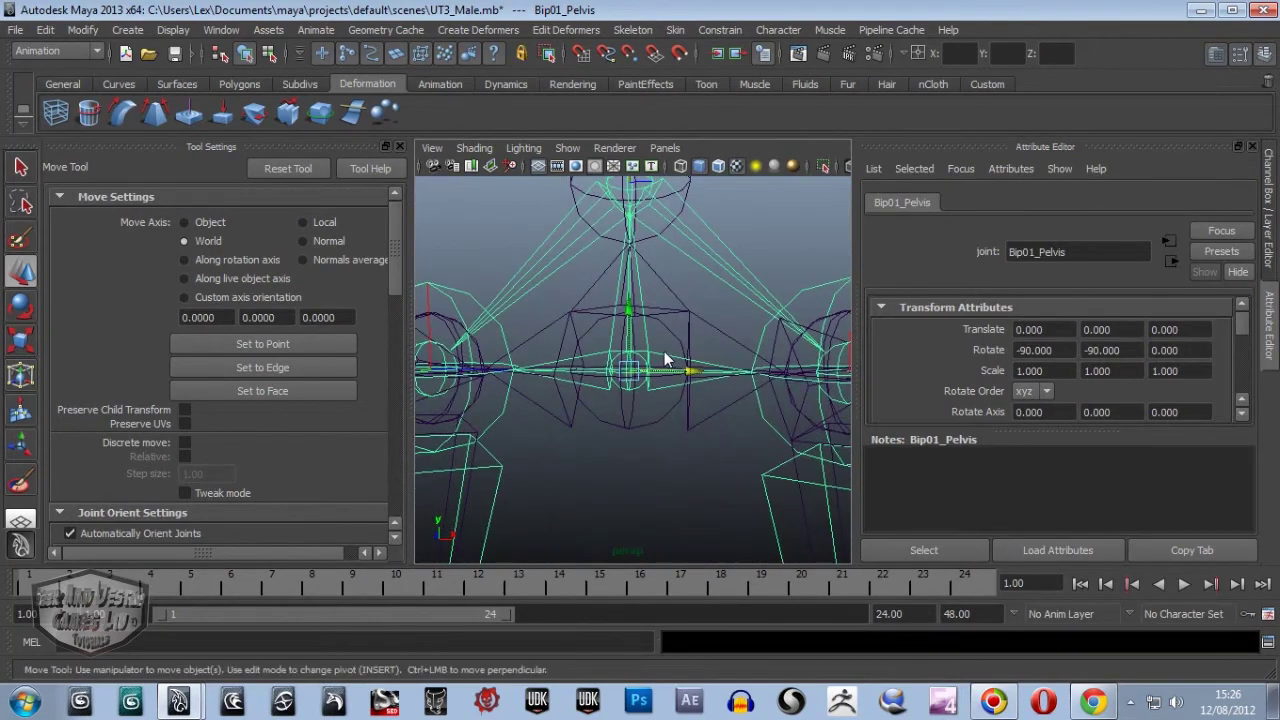
click(670, 335)
double_click(1131, 251)
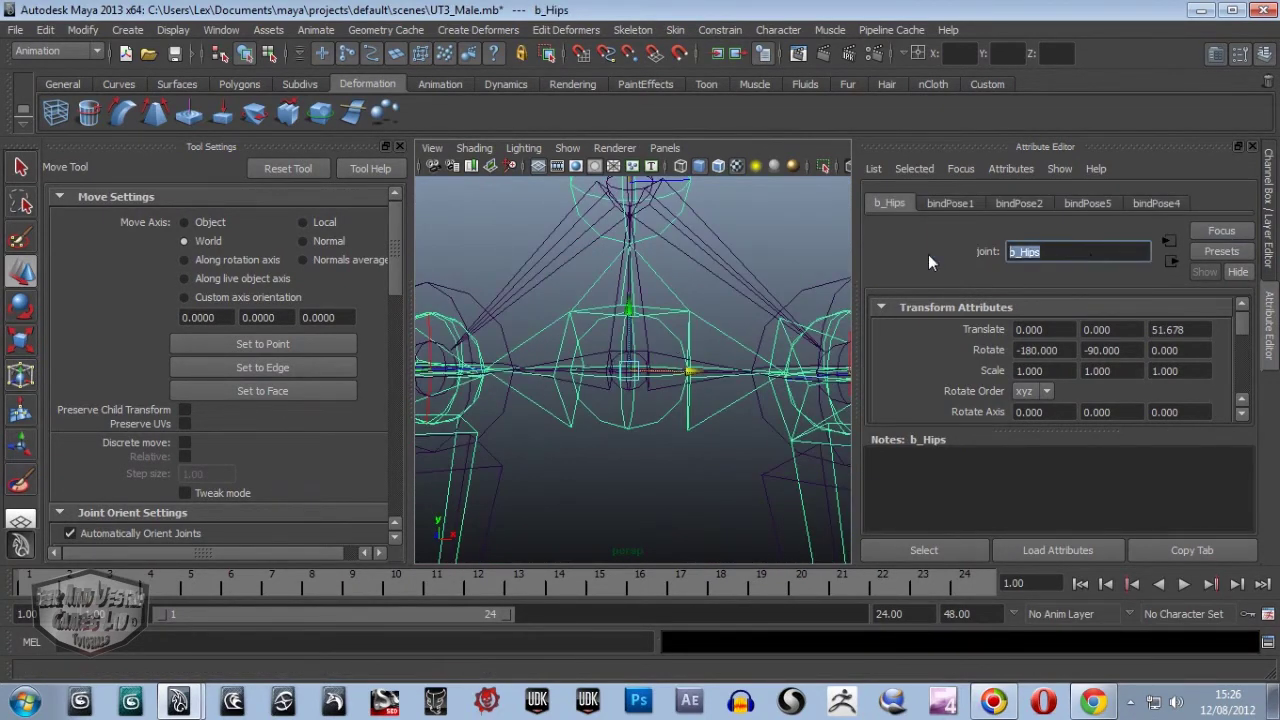
key(a)
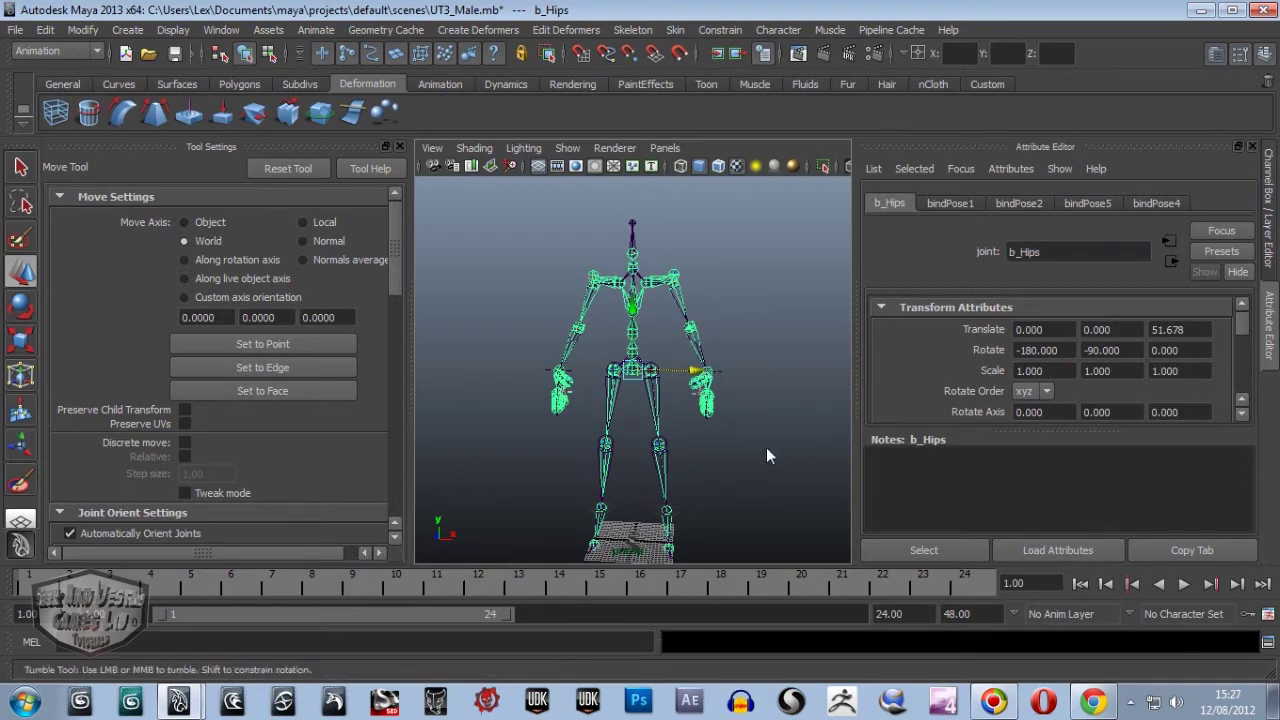
mouse_move(766, 447)
alt+mouse_down()
mouse_move(714, 430)
mouse_move(738, 445)
alt+mouse_up()
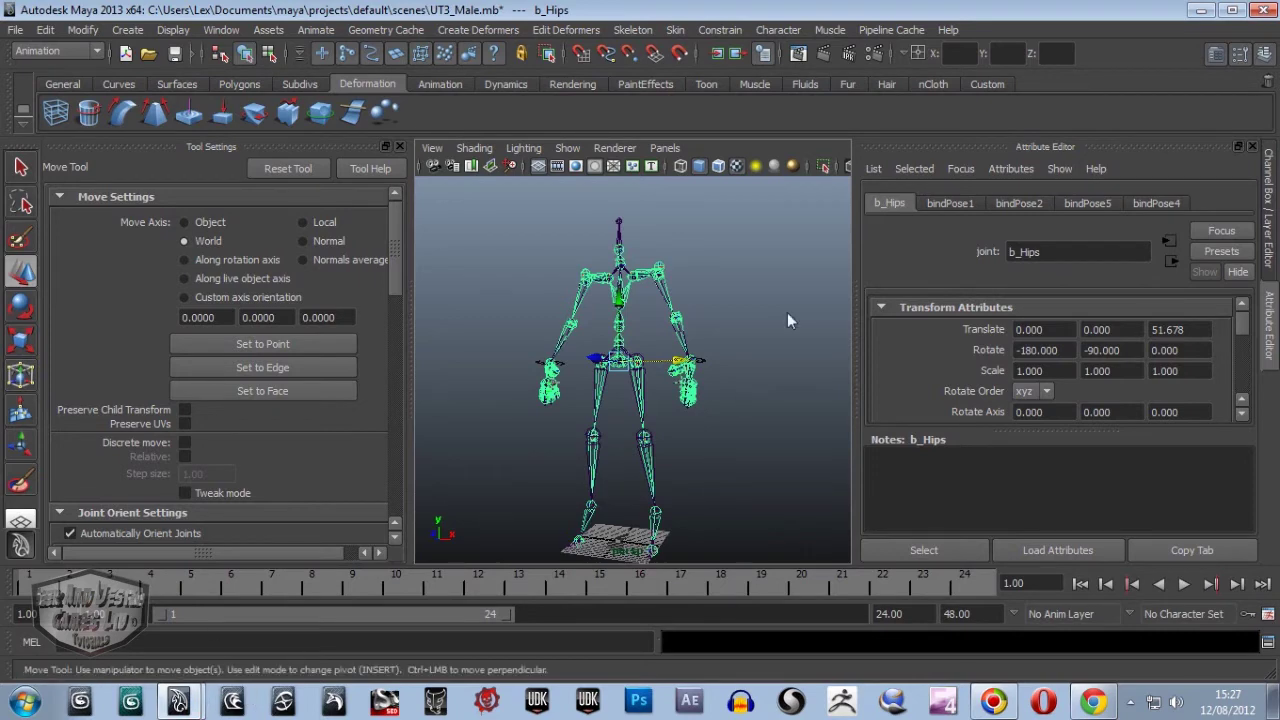
mouse_move(746, 374)
alt+mouse_down()
mouse_move(727, 378)
mouse_move(748, 407)
mouse_move(735, 387)
alt+mouse_up()
alt+middle_drag(735, 385, 742, 373)
mouse_move(750, 384)
alt+mouse_down()
mouse_move(723, 387)
mouse_move(737, 382)
alt+mouse_up()
mouse_move(737, 382)
alt+middle_down()
mouse_move(741, 406)
mouse_move(755, 402)
alt+middle_up()
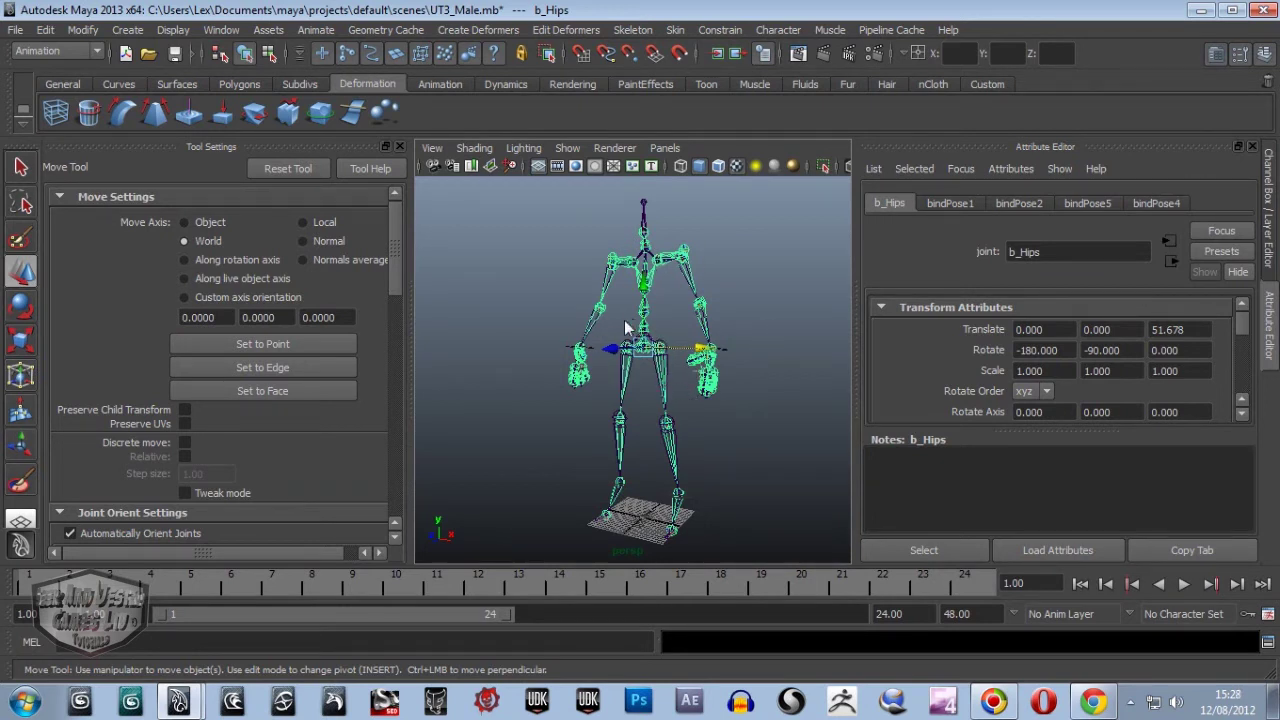
mouse_move(770, 415)
alt+mouse_down()
mouse_move(817, 420)
mouse_move(771, 409)
alt+mouse_up()
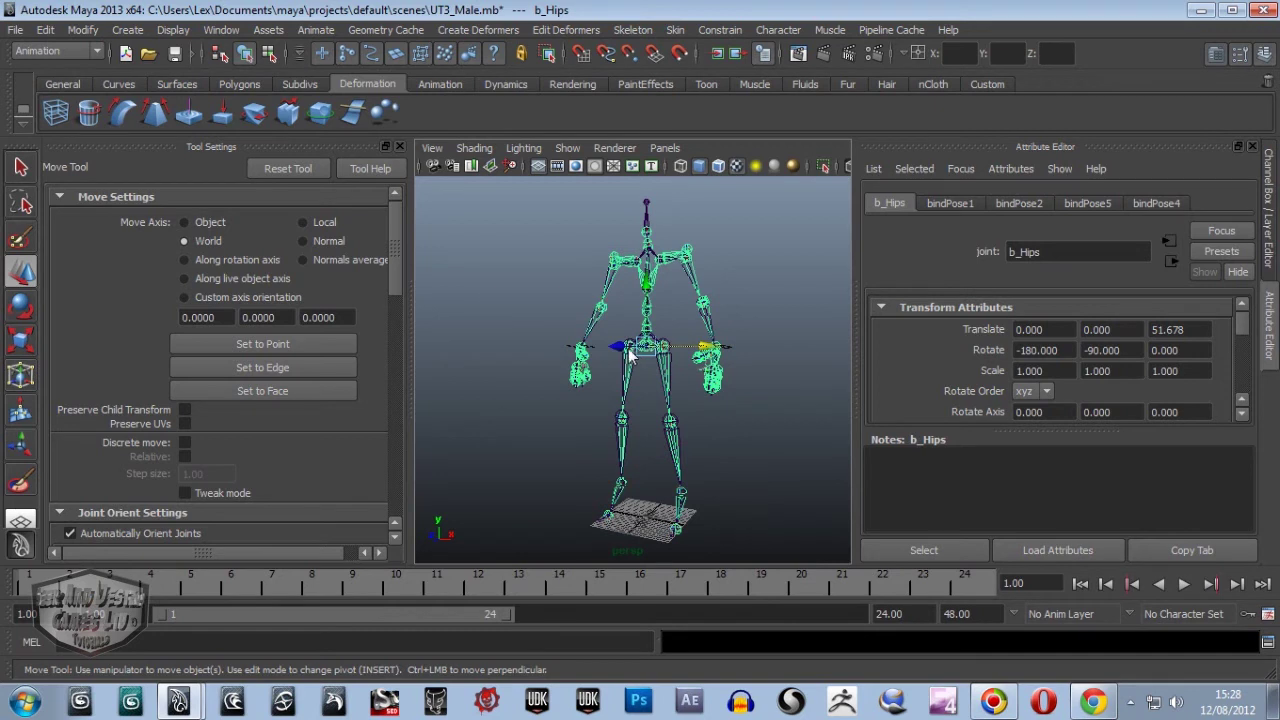
Reload UT3_Male.mb without saving to restore the textured soldier model.
click(20, 30)
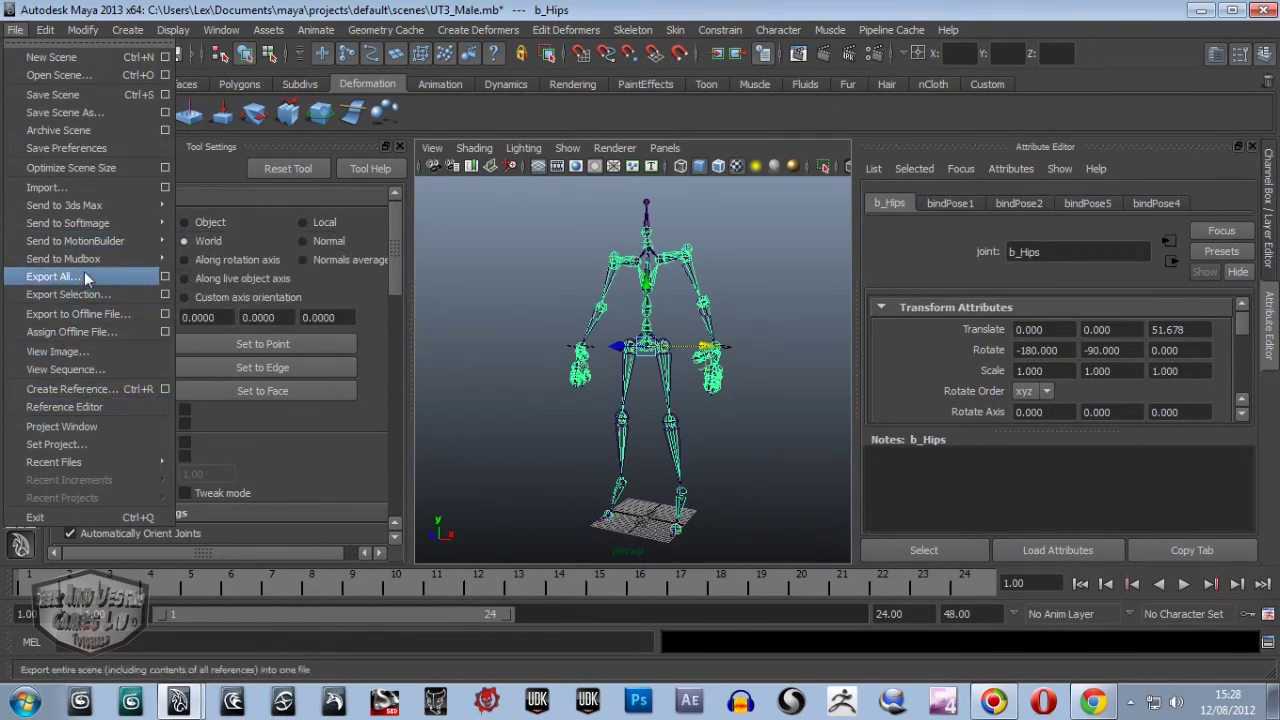
click(49, 72)
click(278, 198)
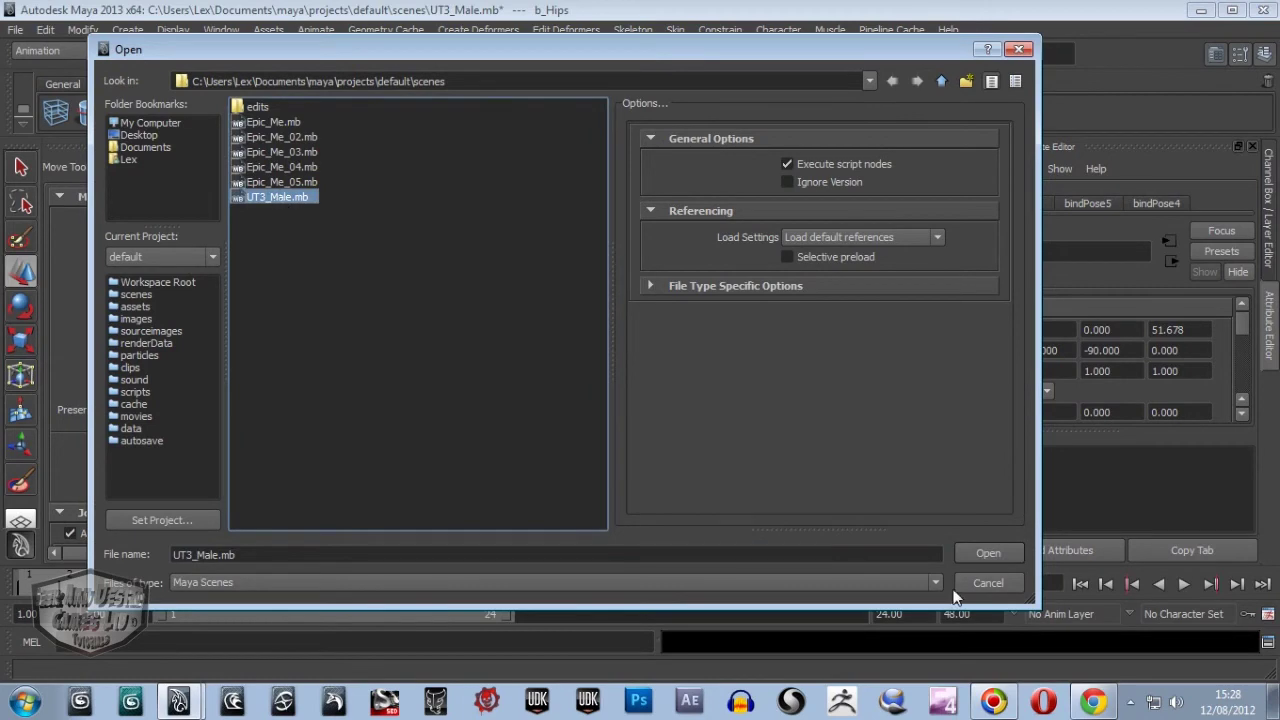
click(970, 553)
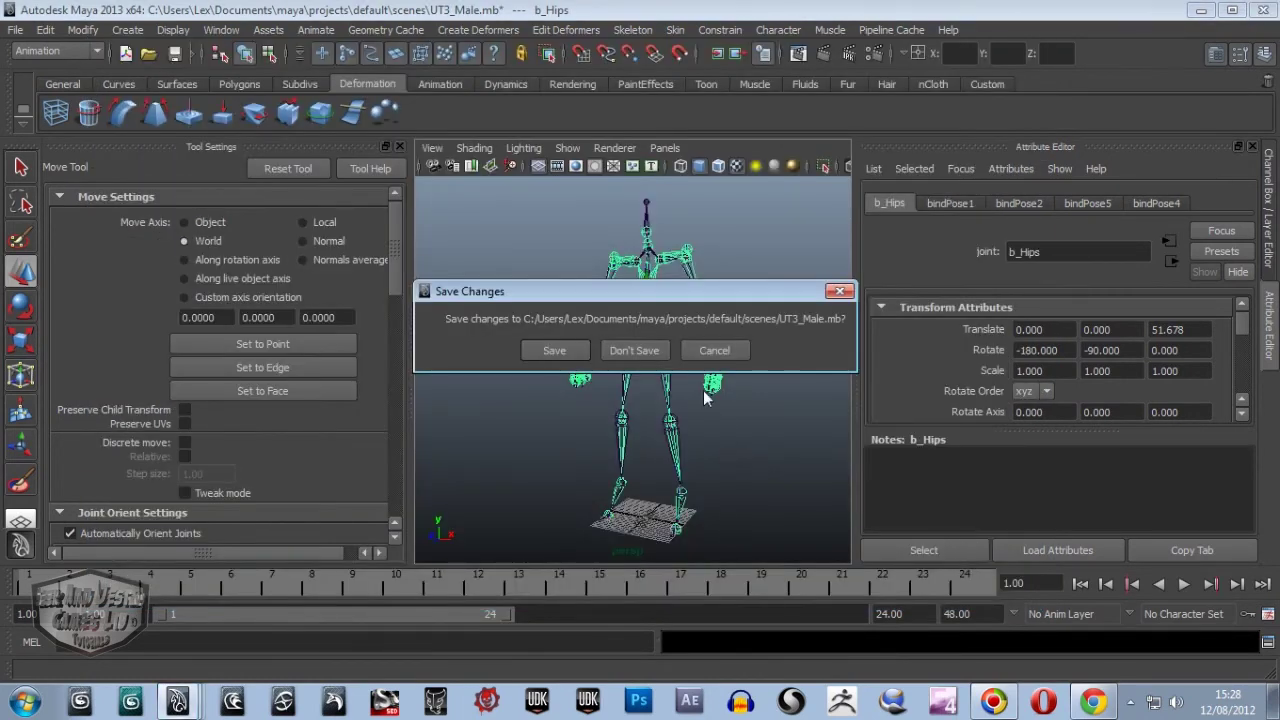
click(642, 355)
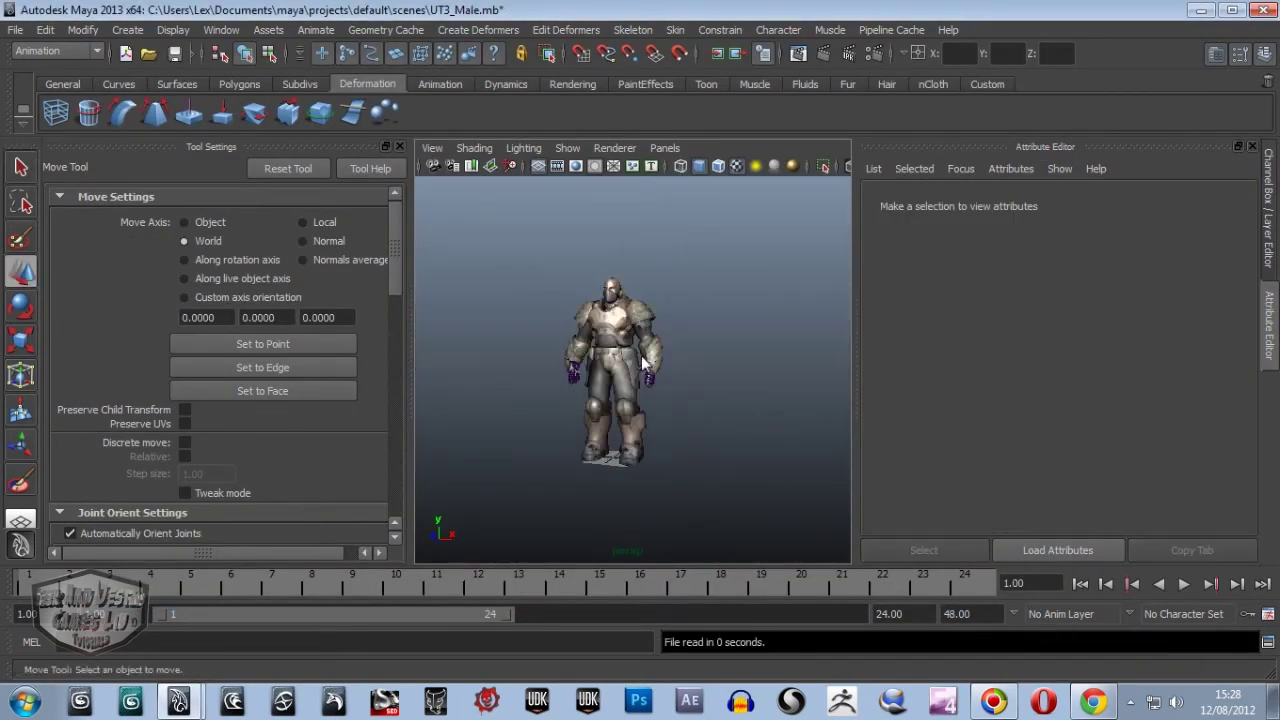
scroll(639, 356, up, 4)
click(639, 356)
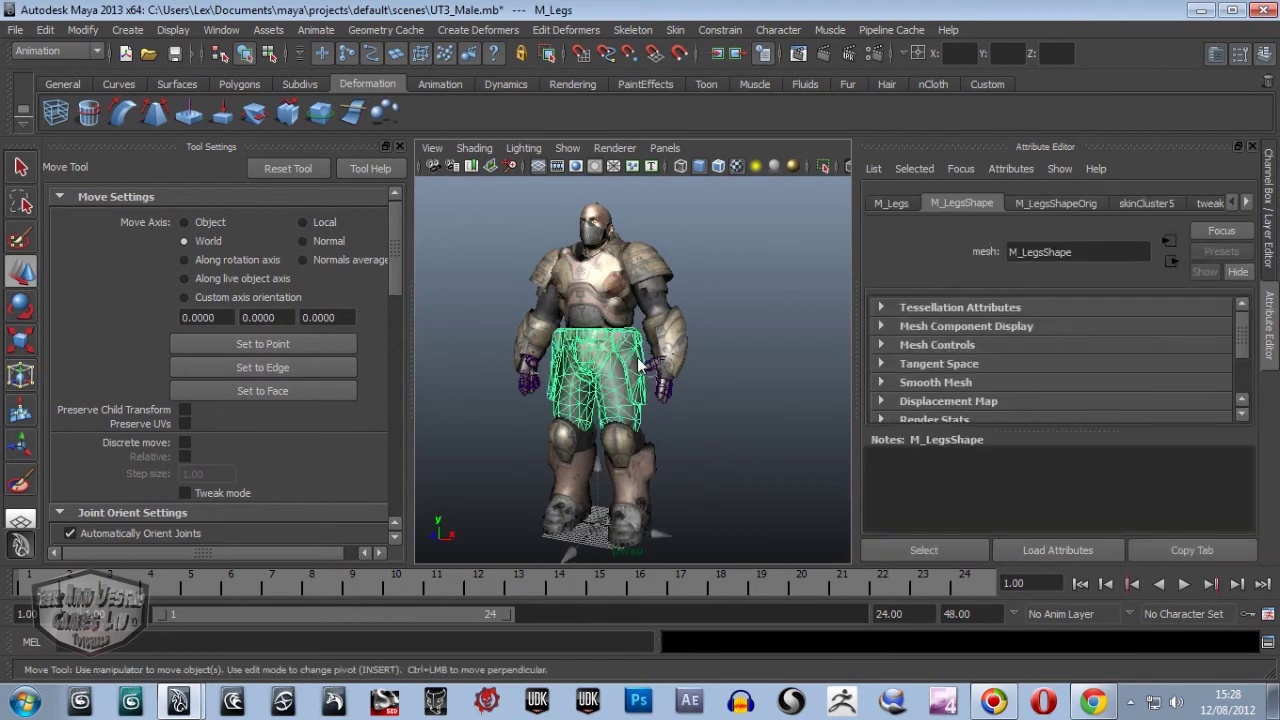
click(642, 445)
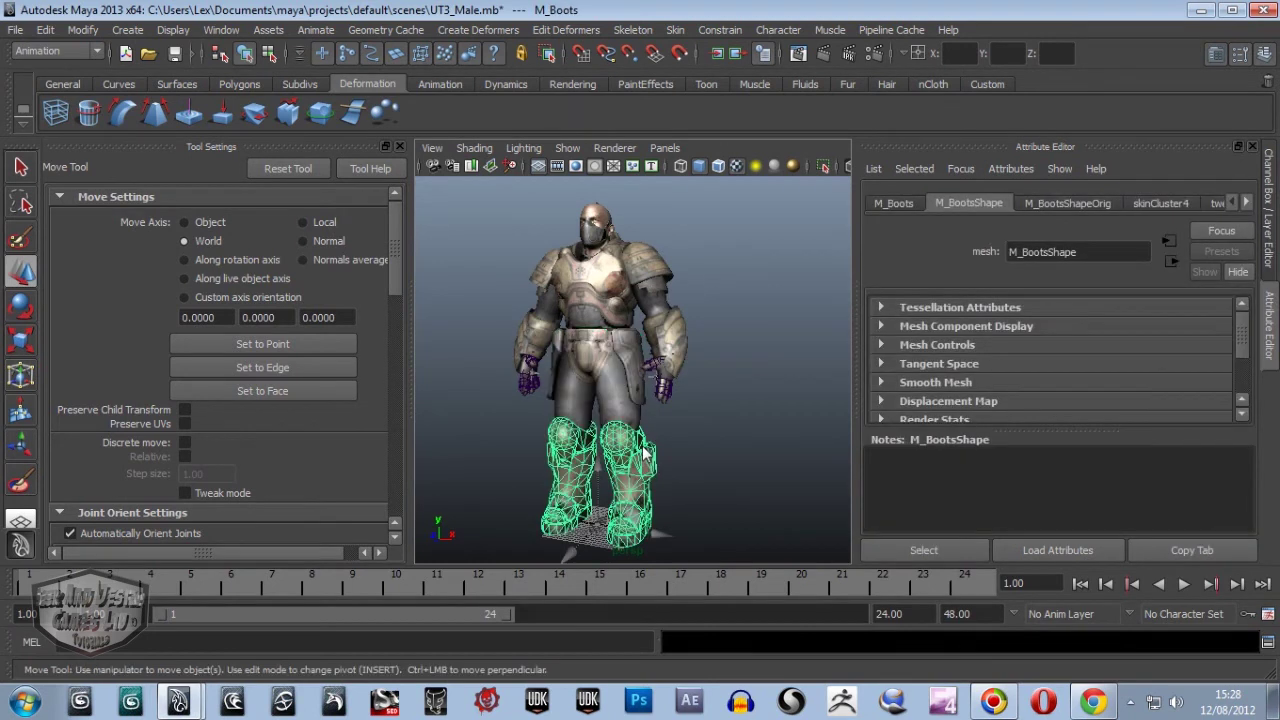
click(684, 345)
click(653, 256)
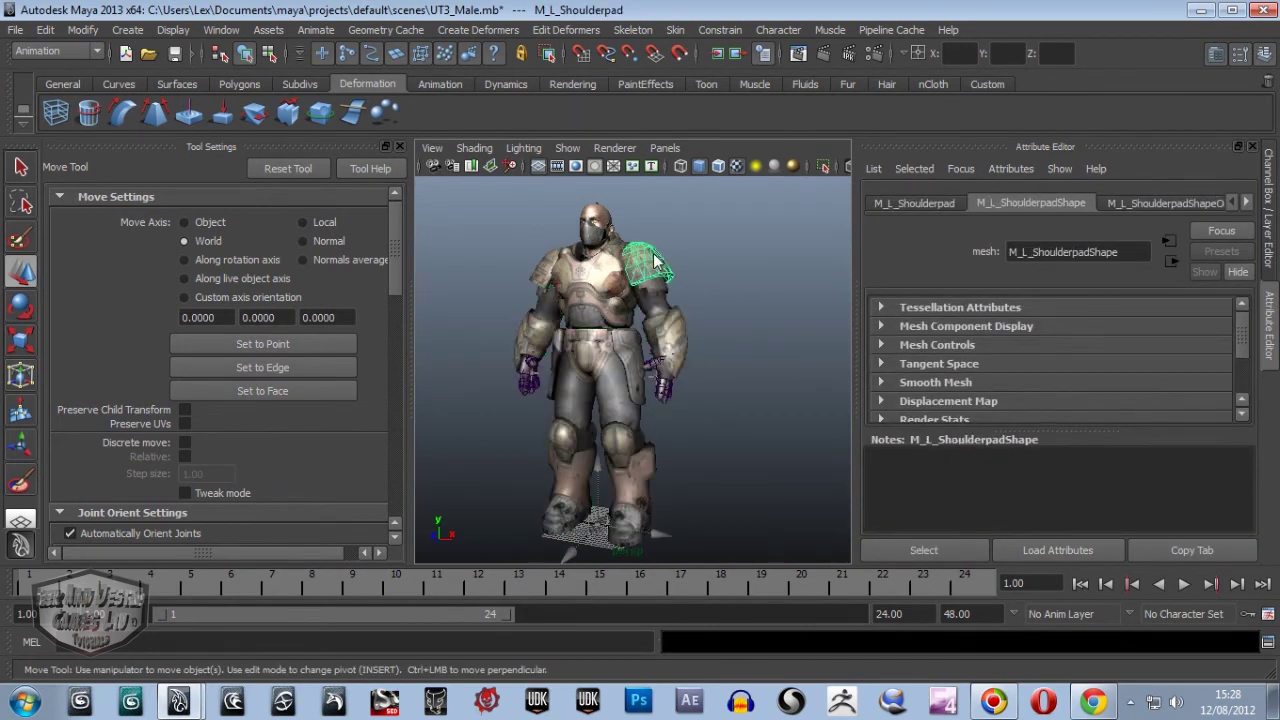
click(546, 256)
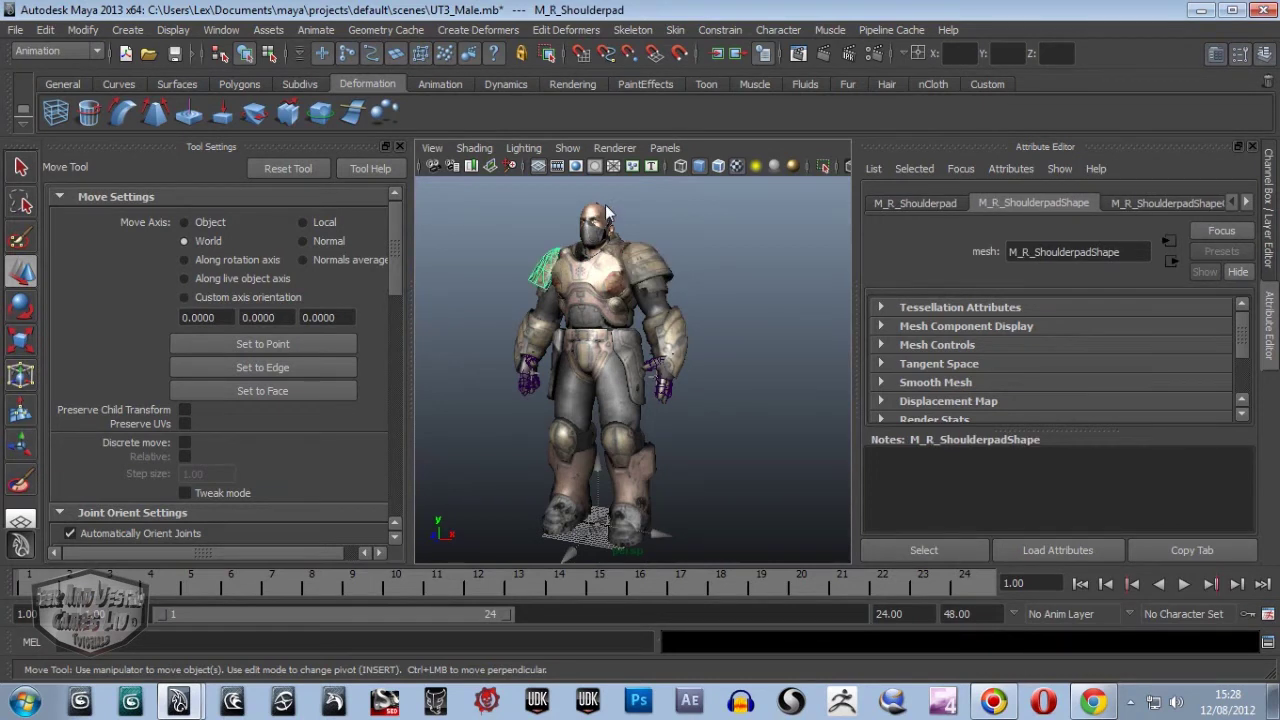
click(604, 214)
click(588, 232)
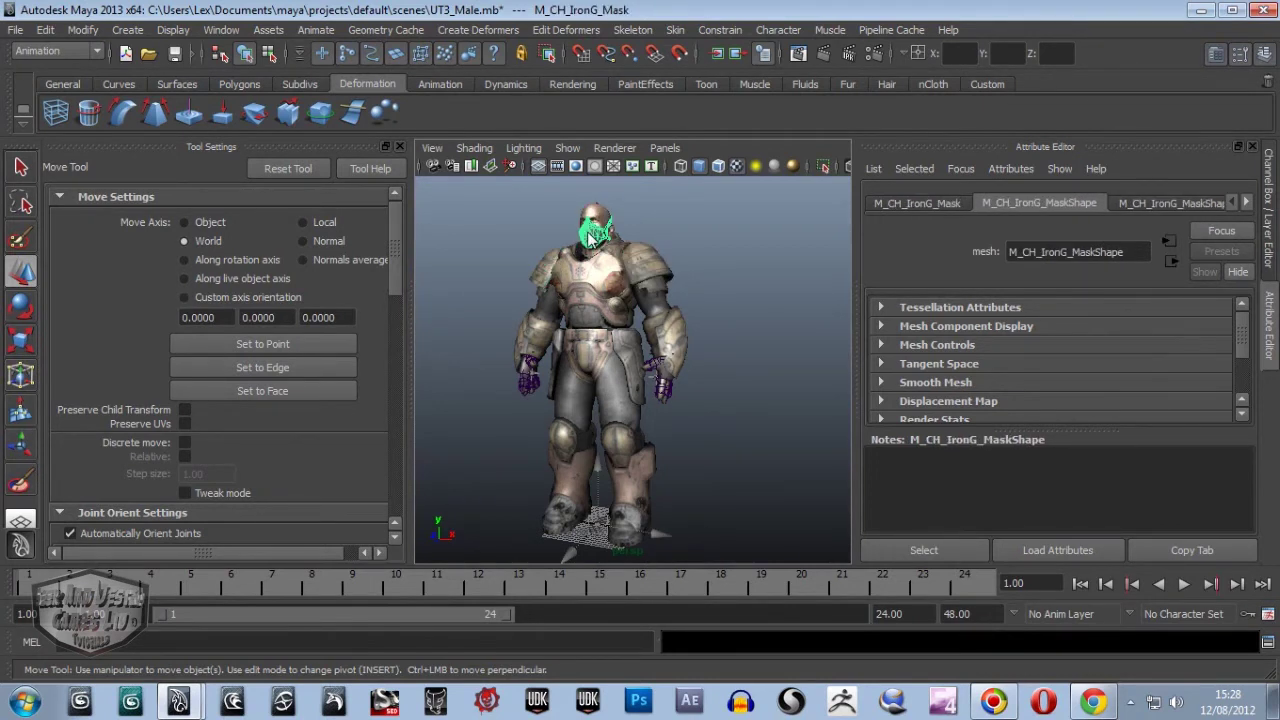
click(591, 280)
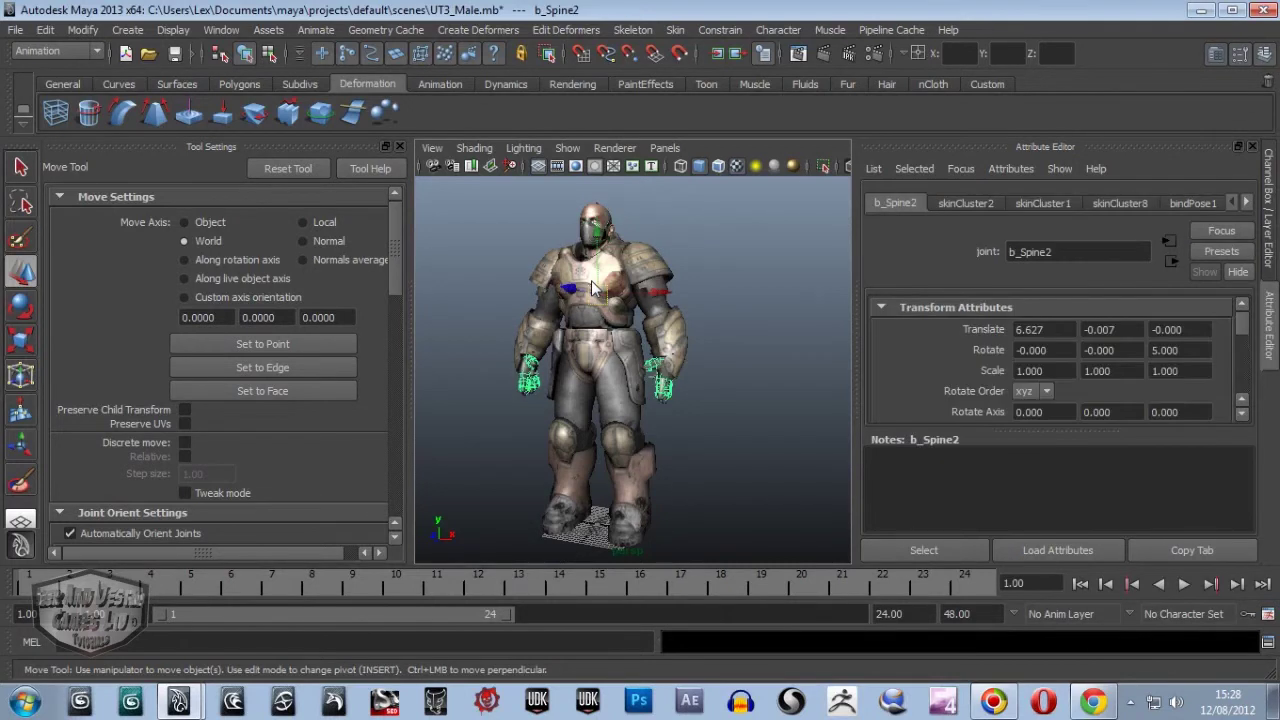
click(618, 260)
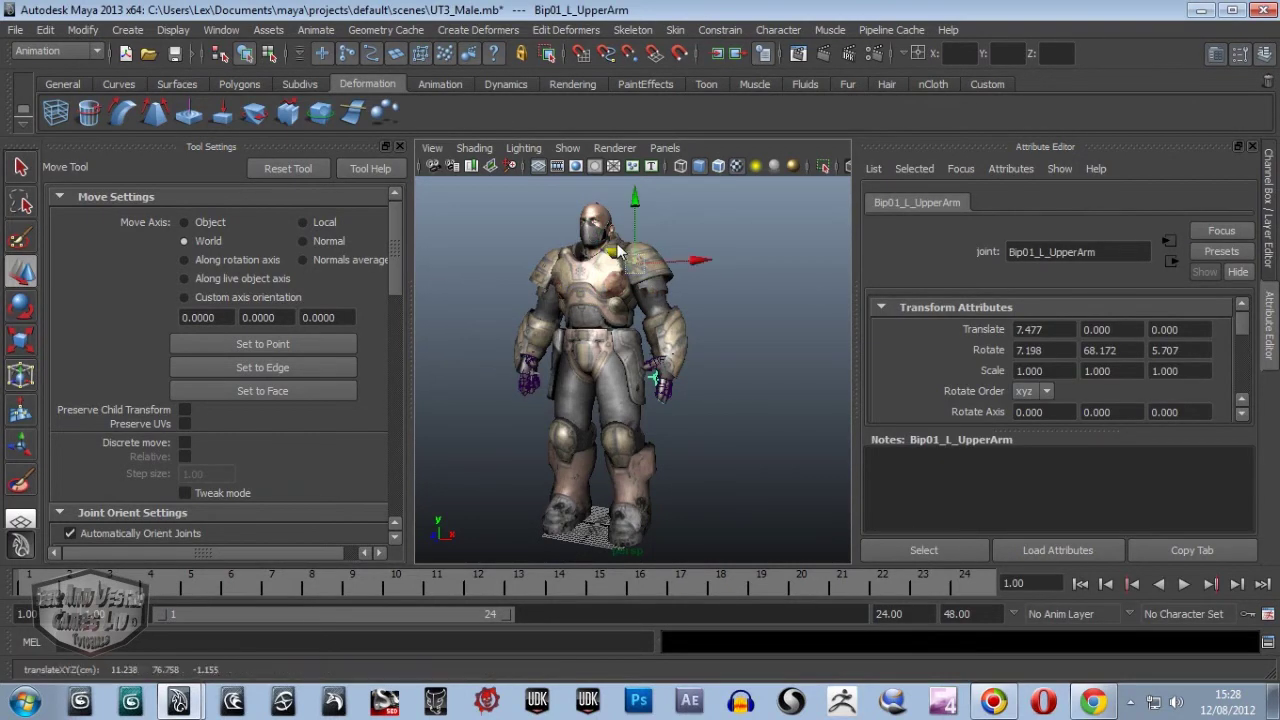
click(612, 266)
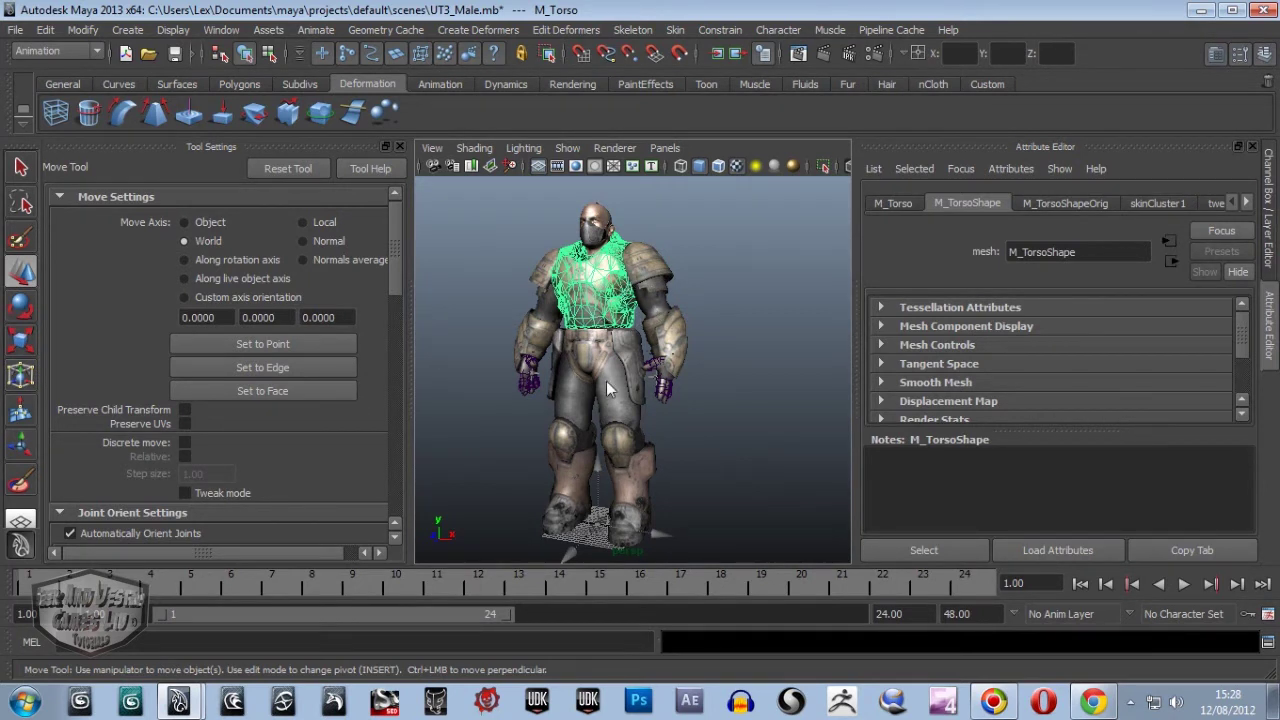
click(655, 258)
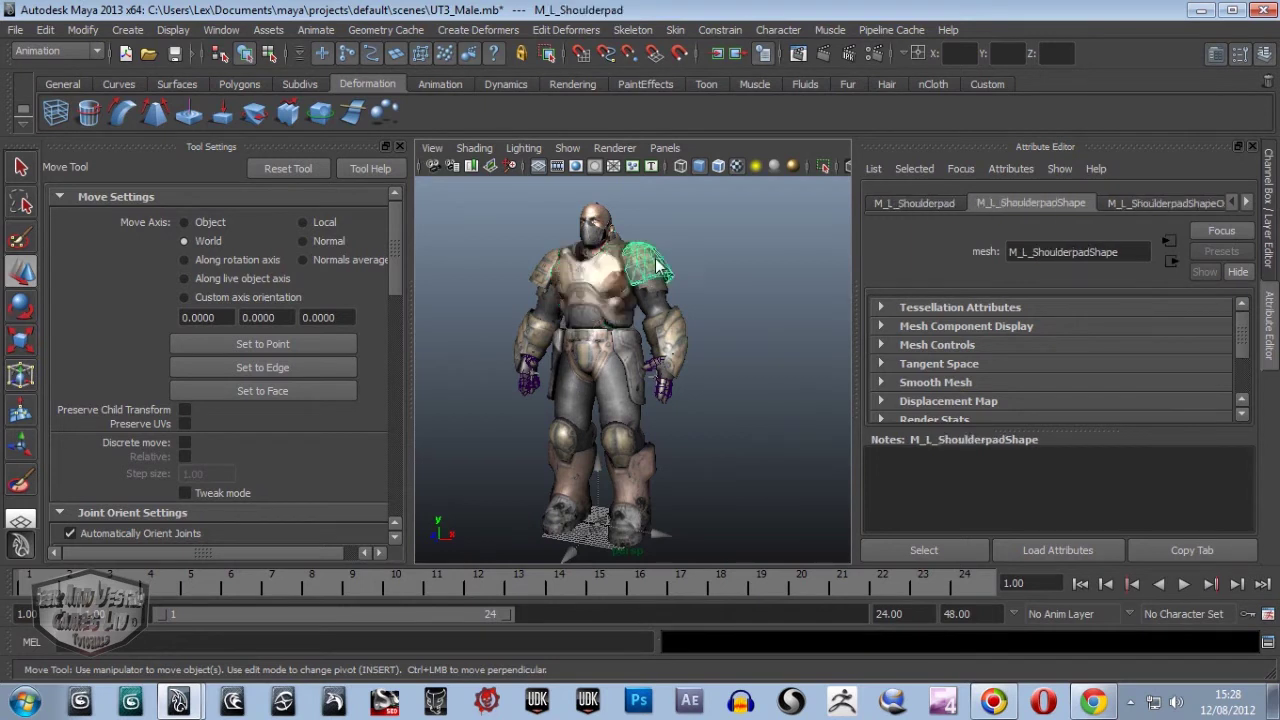
click(557, 264)
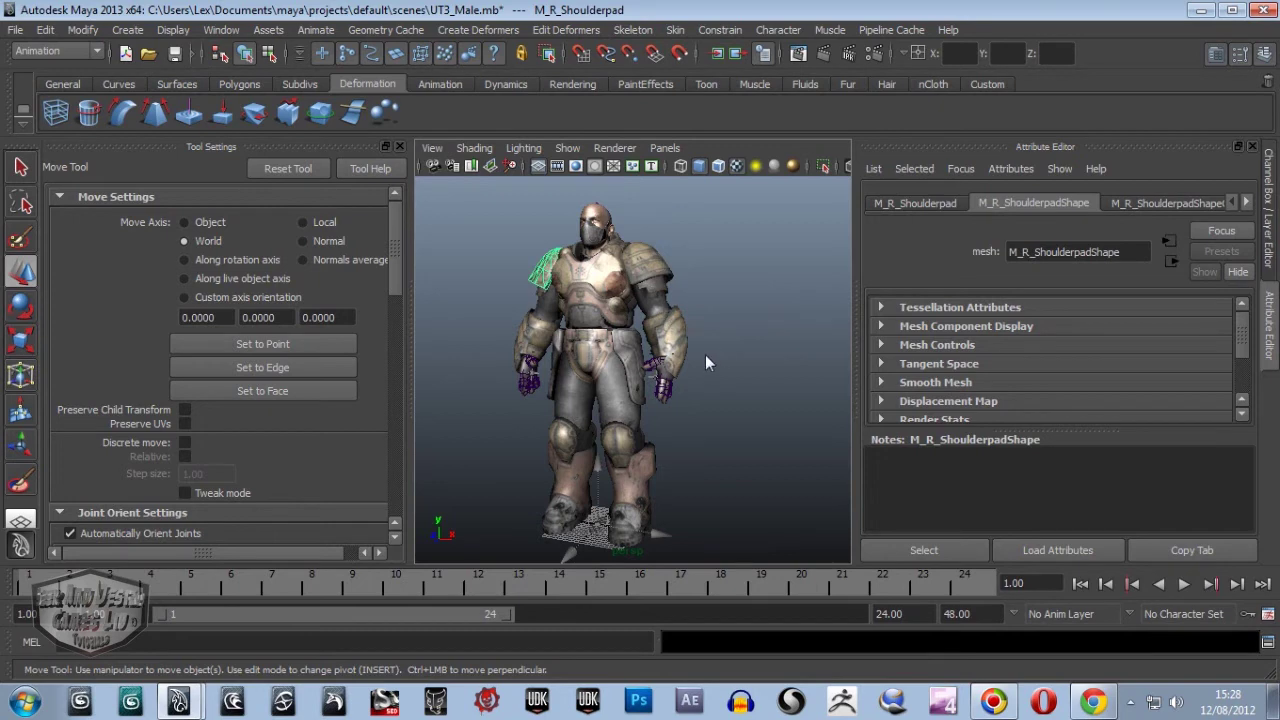
Orbit and zoom around the soldier to view it from the front and side.
alt+drag(706, 357, 800, 363)
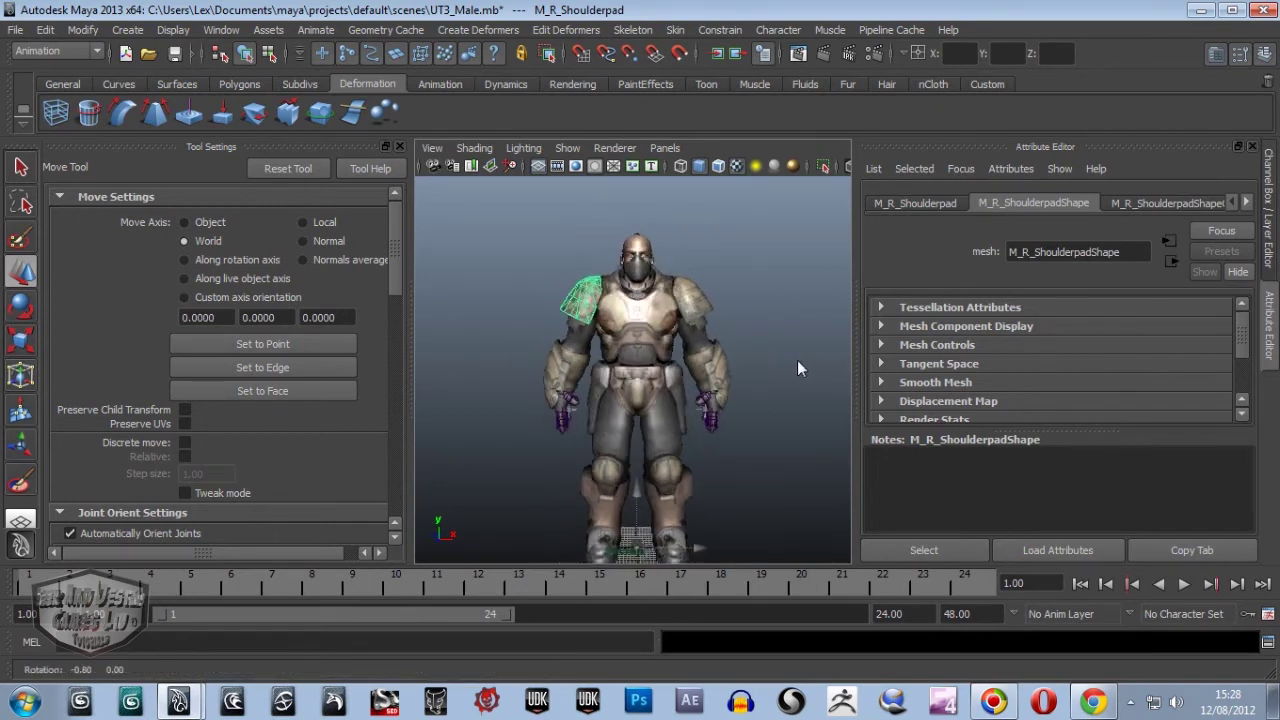
scroll(799, 360, up, 1)
scroll(766, 346, up, 2)
scroll(766, 342, up, 3)
scroll(760, 341, down, 1)
scroll(742, 335, down, 1)
scroll(745, 380, down, 2)
scroll(738, 385, down, 1)
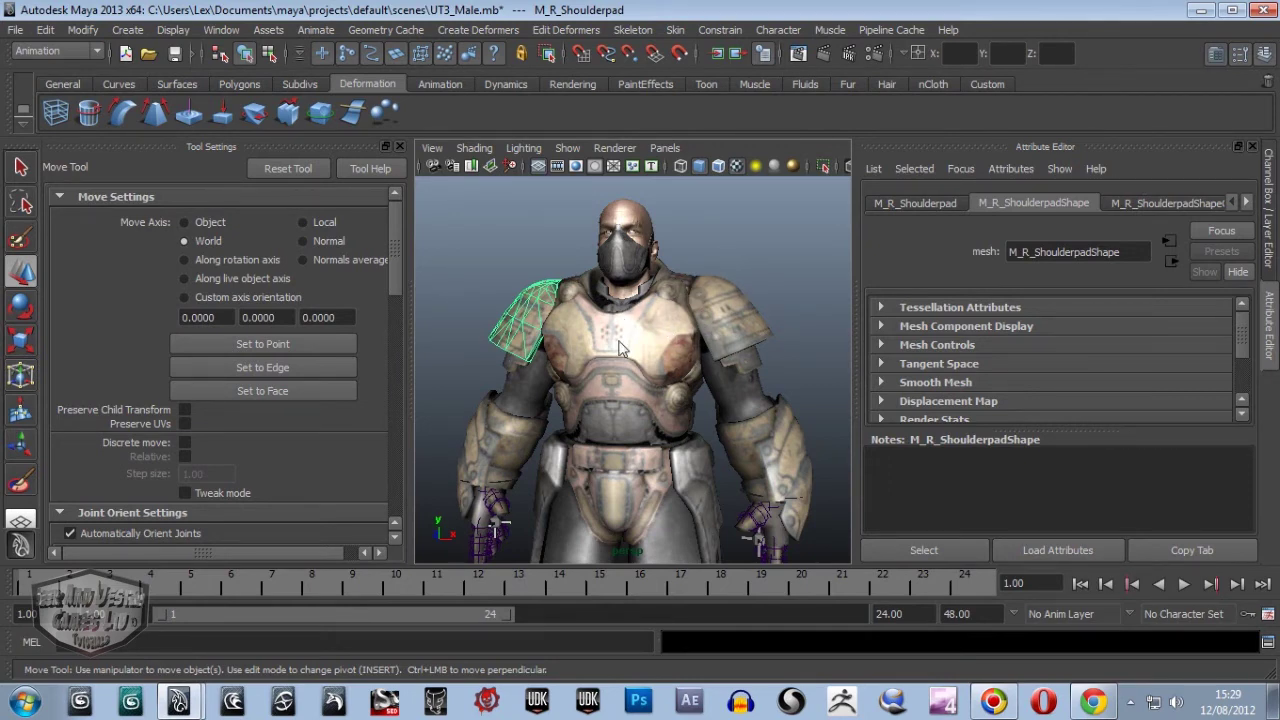
alt+drag(768, 295, 715, 290)
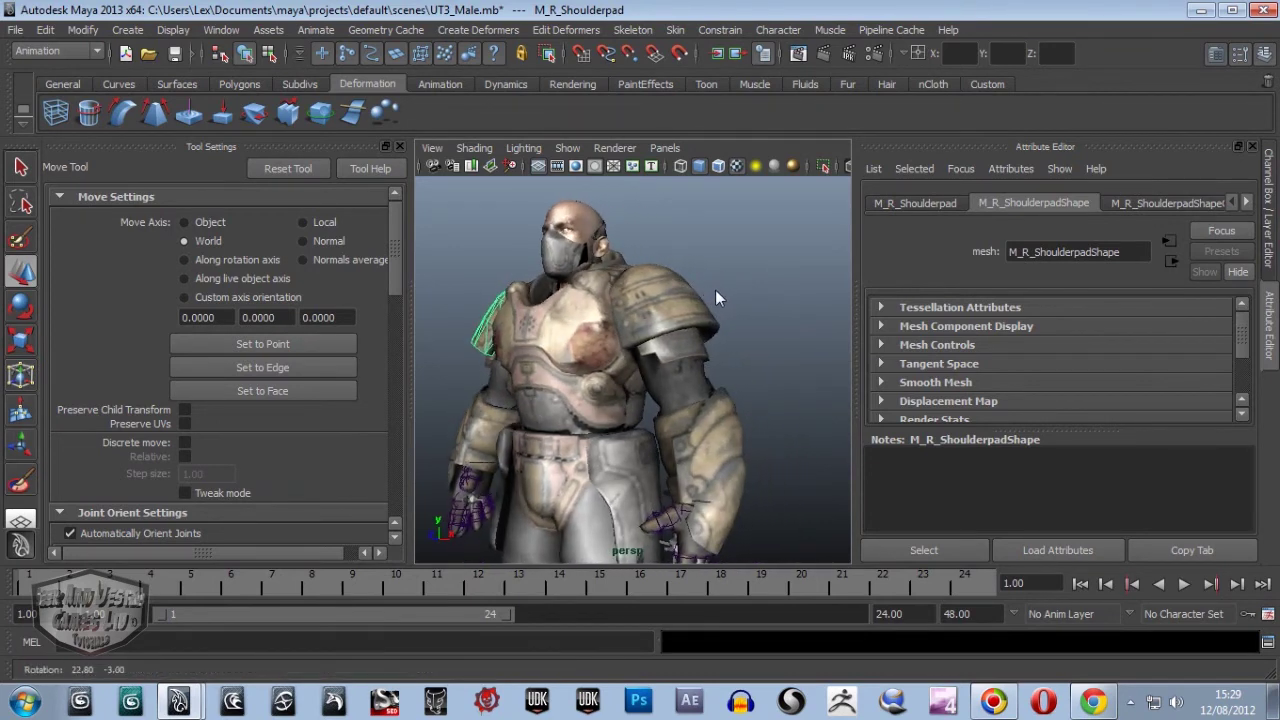
key(super)
key(Escape)
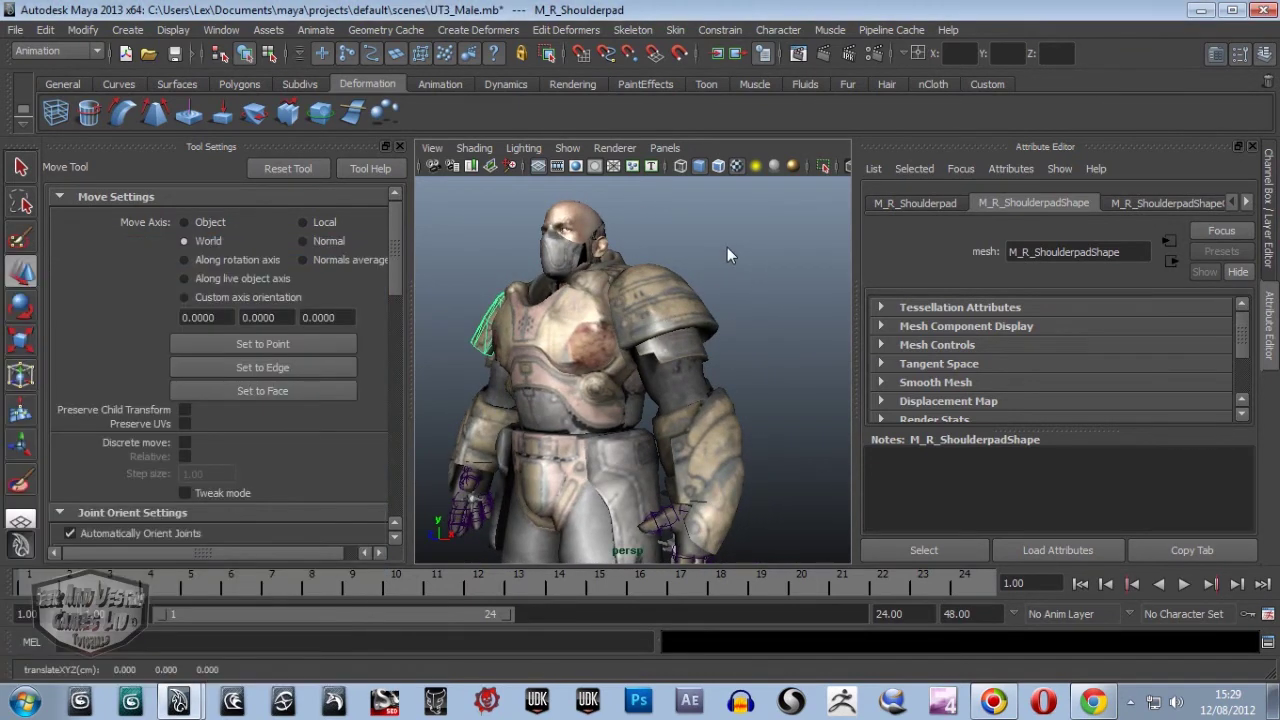
alt+drag(725, 288, 754, 301)
key(super)
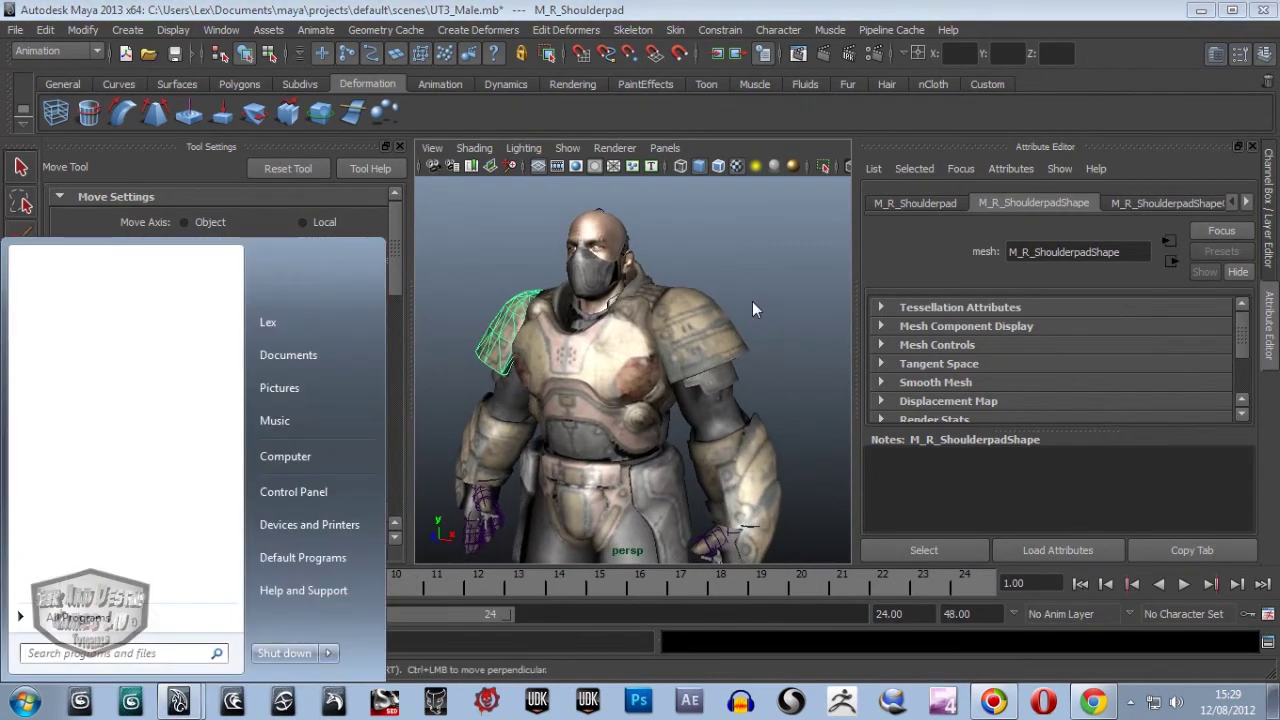
key(Escape)
Reselect the left shoulderpad, then bring up the Windows Start menu.
click(752, 296)
click(699, 290)
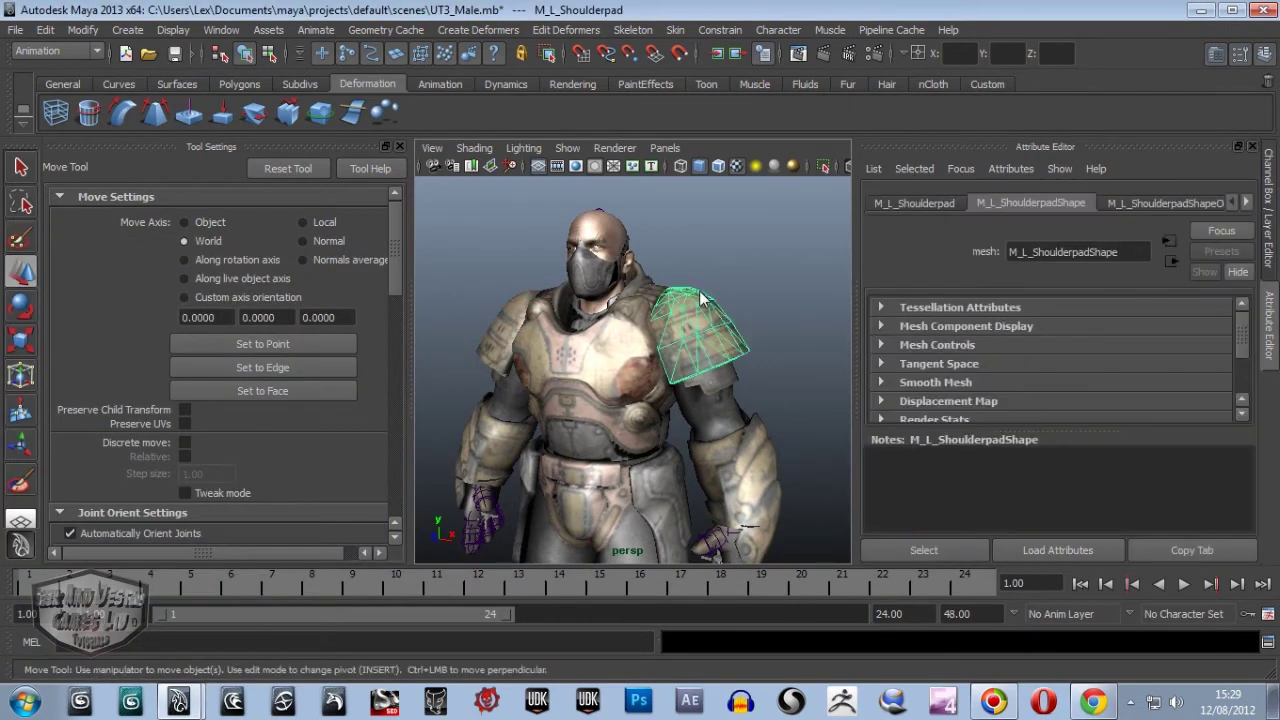
scroll(699, 292, down, 3)
scroll(715, 327, up, 1)
middle_click(721, 340)
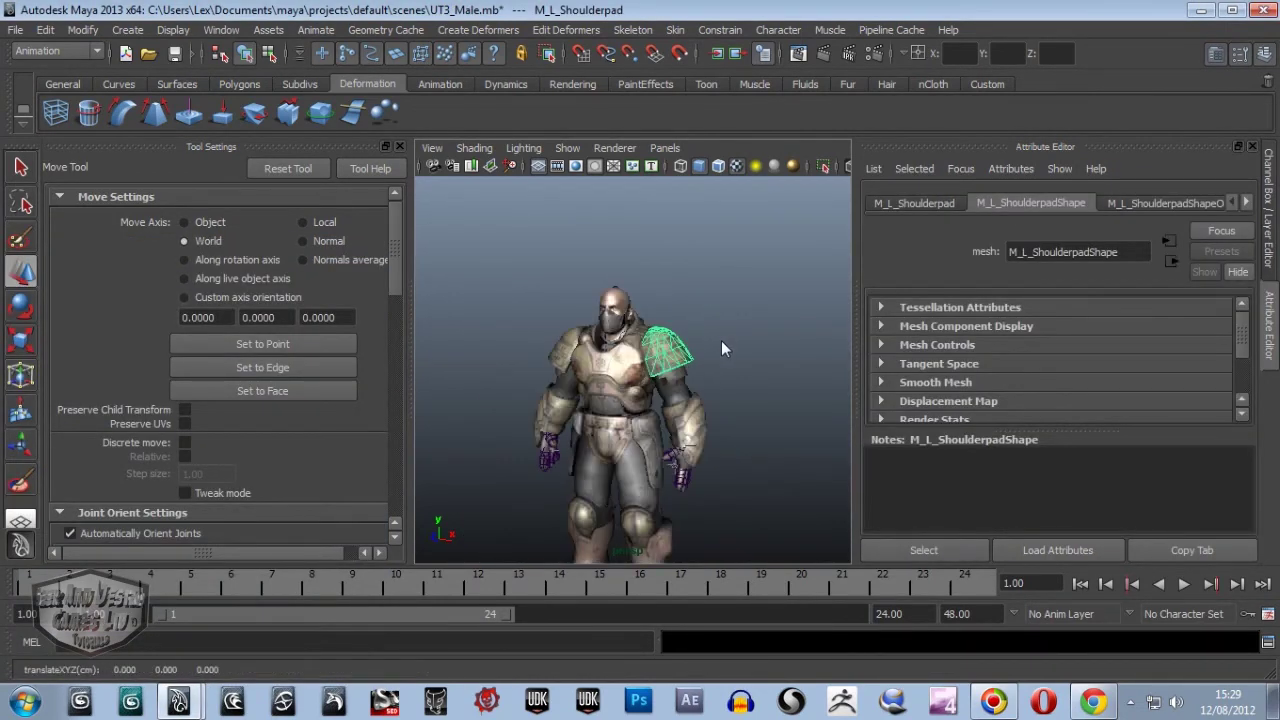
key(super)
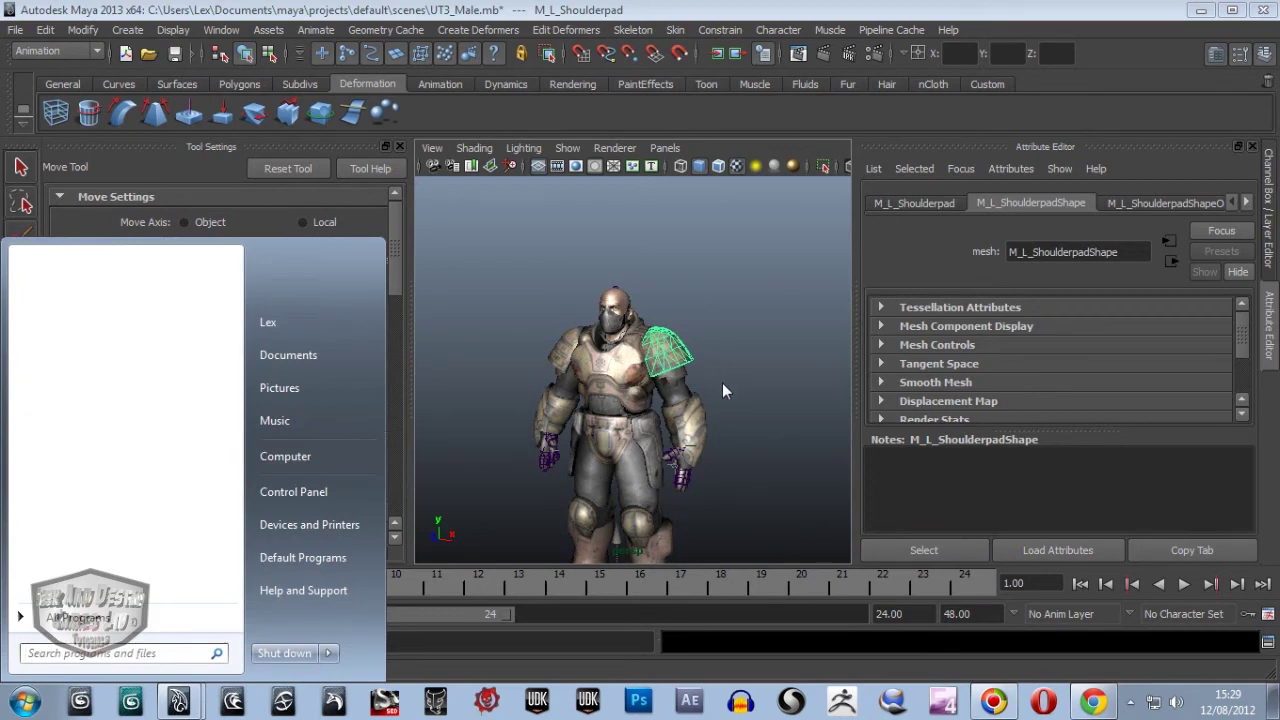
key(Escape)
scroll(725, 377, up, 1)
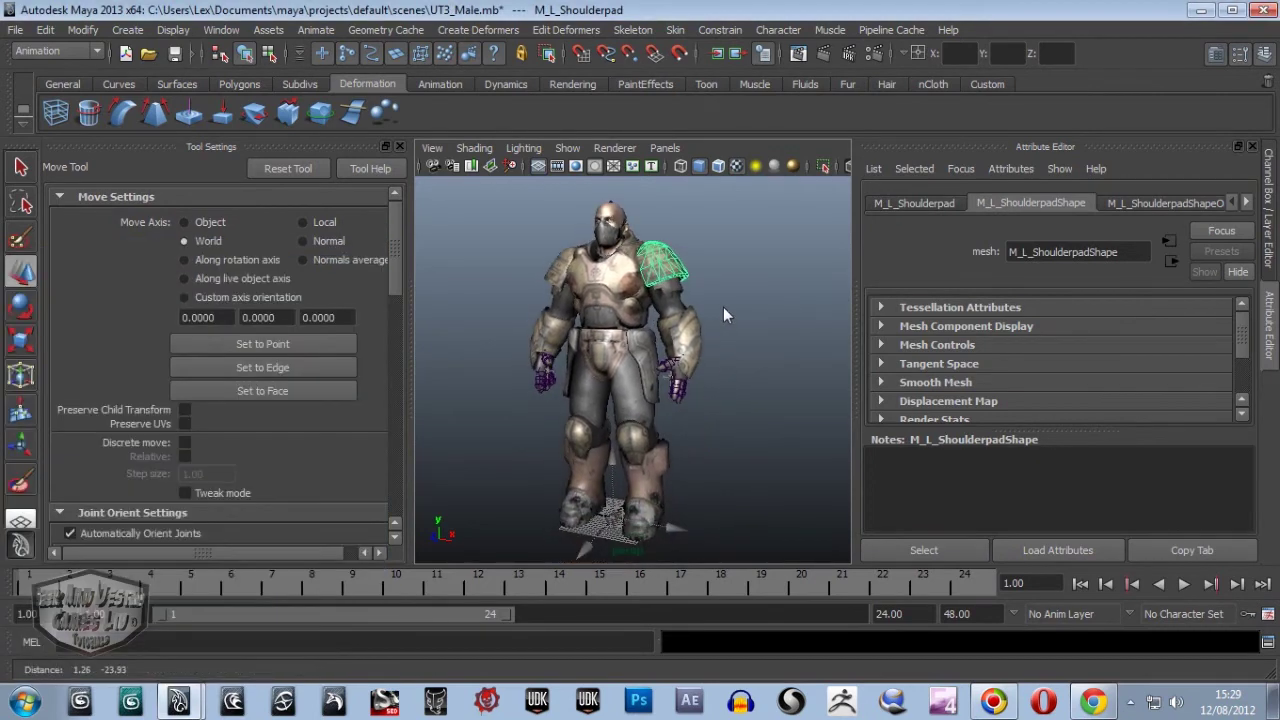
click(22, 703)
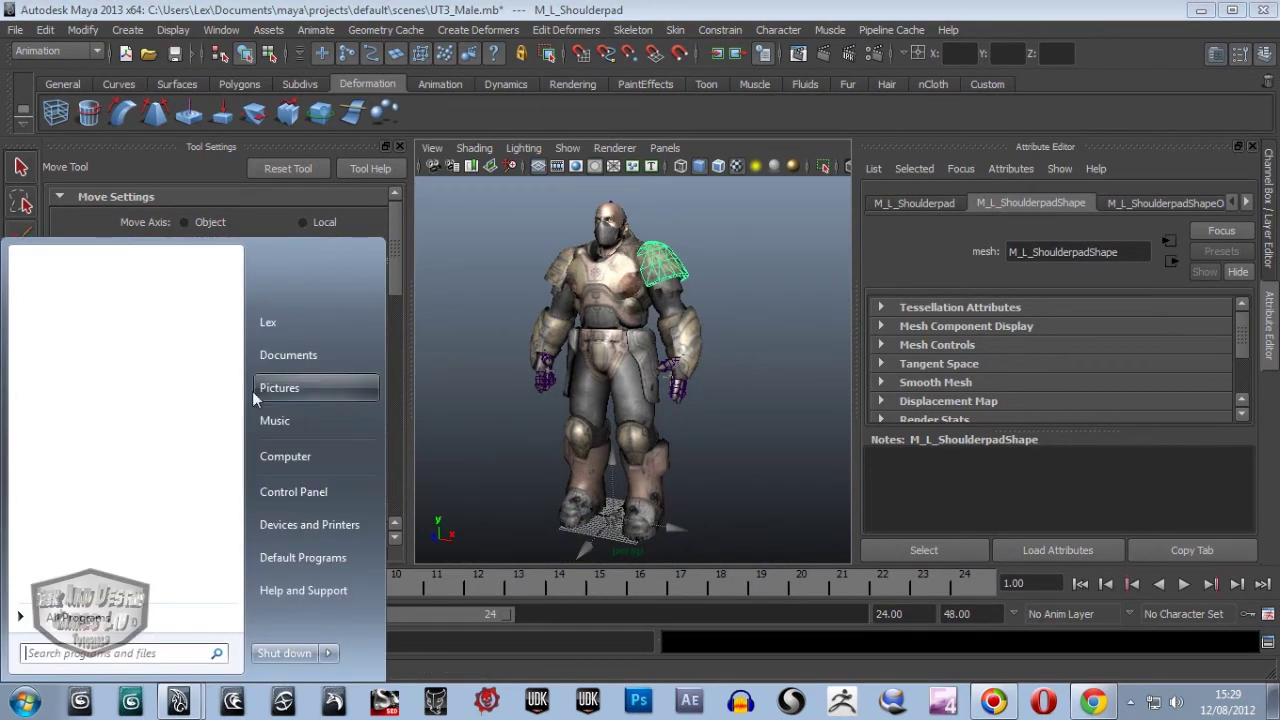
Browse to the user's Downloads folder and select ExampleSkeleton.fbx.
click(290, 320)
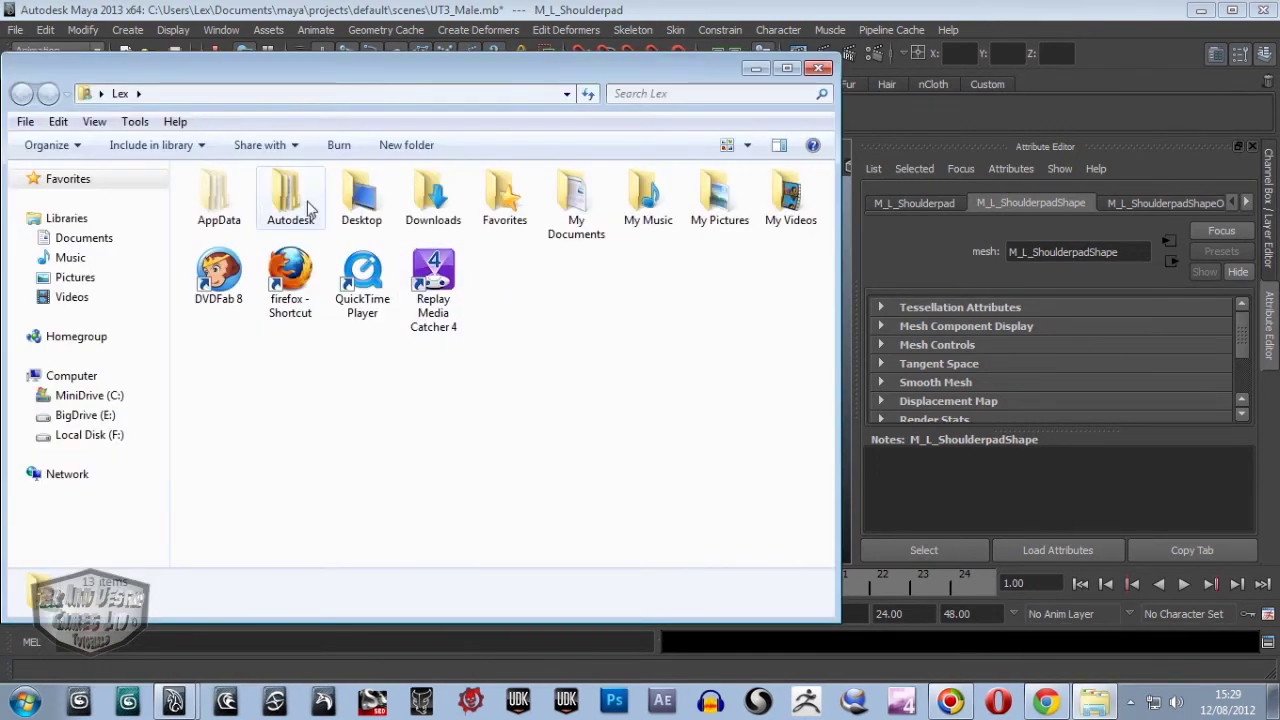
double_click(421, 195)
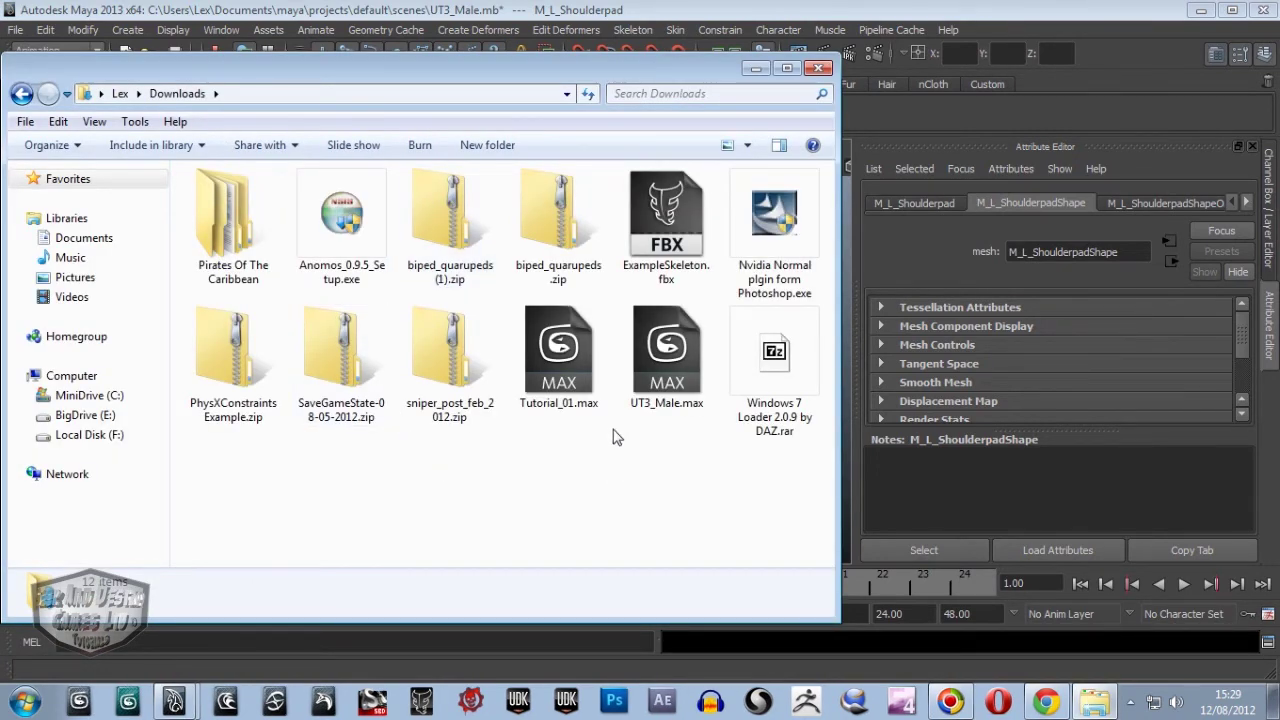
click(706, 220)
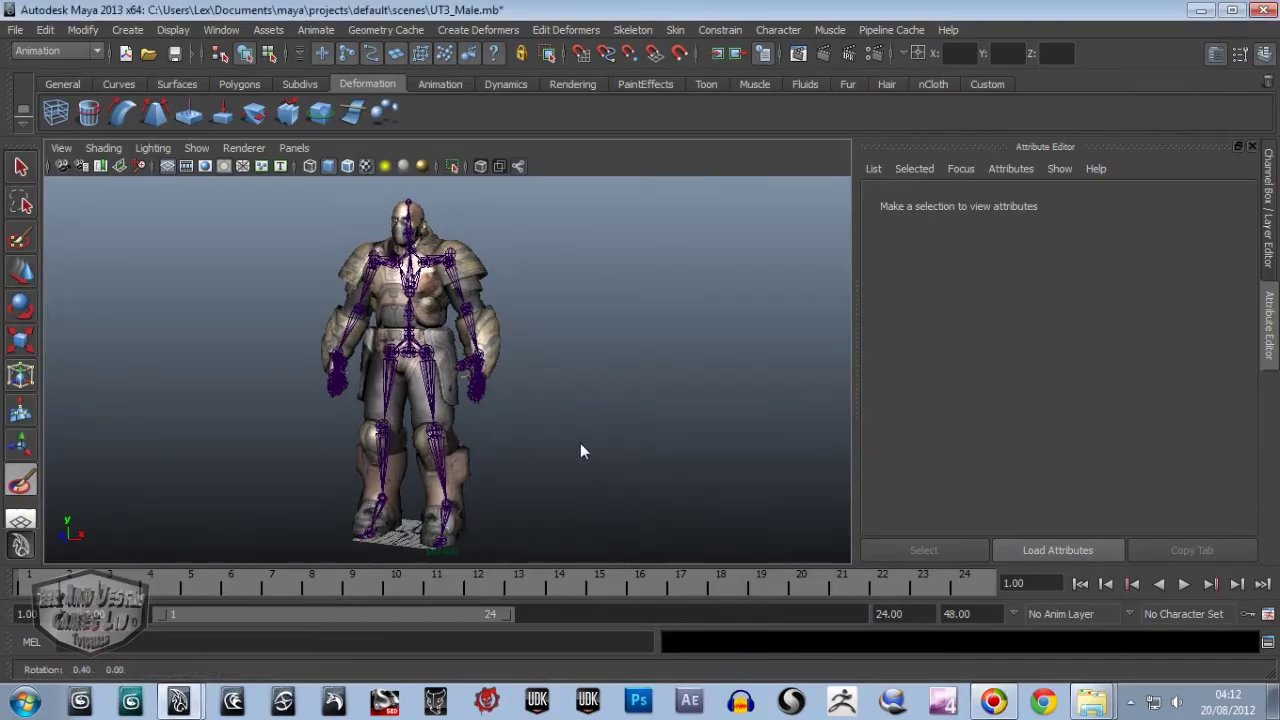
mouse_move(580, 443)
alt+mouse_down()
mouse_move(457, 426)
mouse_move(575, 457)
alt+mouse_up()
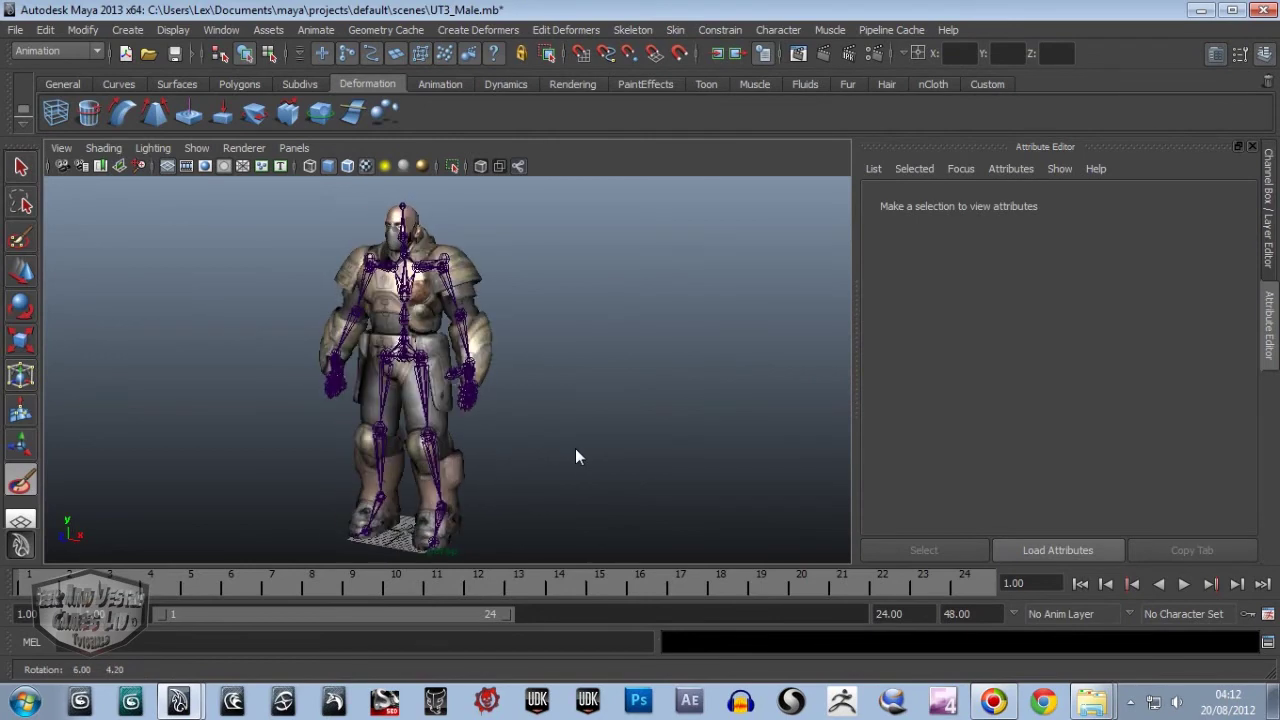
Turn off Shading > X-Ray Joints so the skeleton no longer shows through the mesh.
click(95, 150)
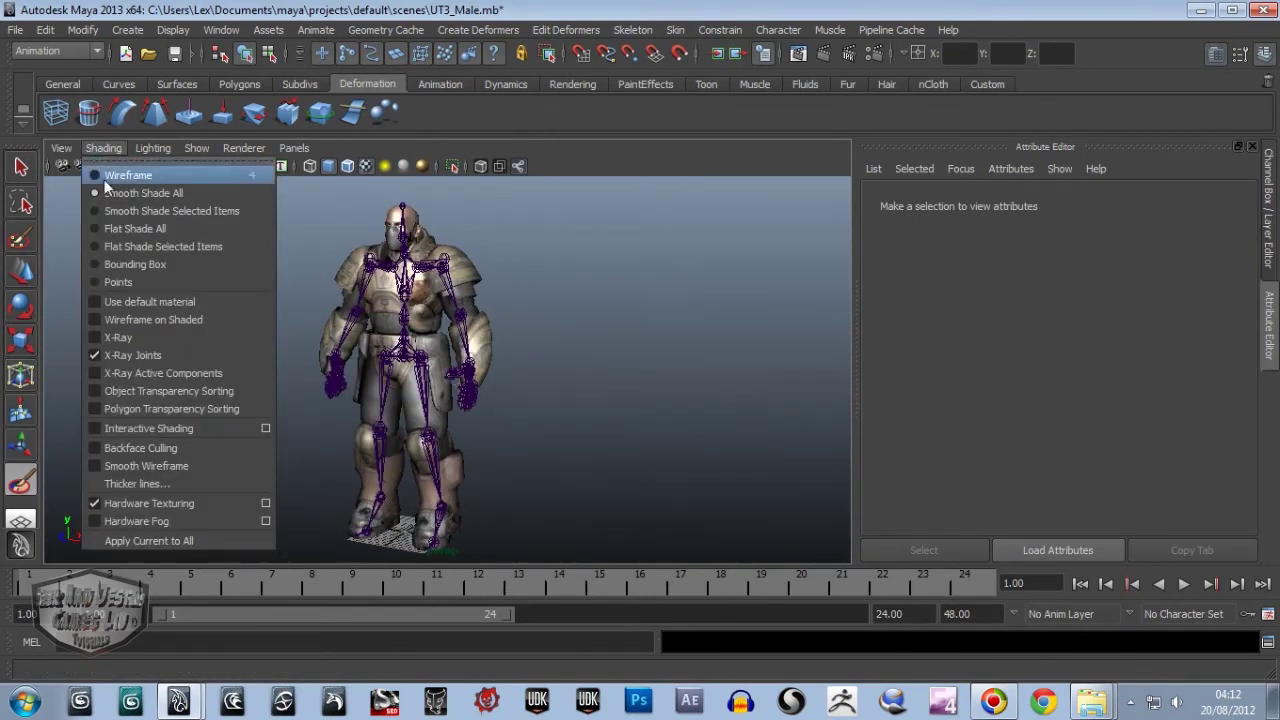
click(94, 358)
mouse_move(91, 356)
alt+mouse_down()
mouse_move(244, 390)
mouse_move(196, 370)
alt+mouse_up()
scroll(198, 369, up, 3)
scroll(220, 430, down, 3)
Orbit and pan around the UT3_Male character to review the textured model.
mouse_move(226, 454)
alt+mouse_down()
mouse_move(241, 327)
mouse_move(237, 359)
mouse_move(261, 382)
mouse_move(383, 363)
mouse_move(210, 375)
alt+mouse_up()
alt+right_drag(210, 375, 223, 372)
alt+drag(223, 372, 269, 366)
middle_click(277, 335)
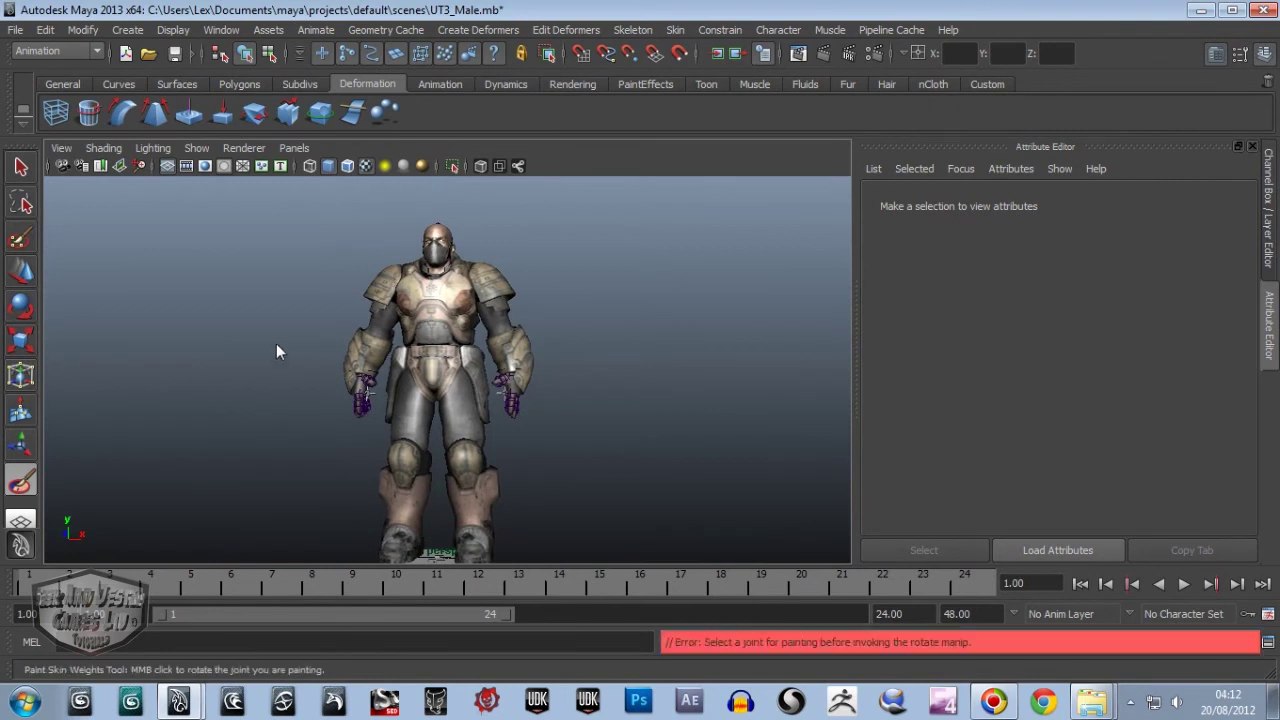
mouse_move(284, 397)
alt+middle_down()
mouse_move(268, 350)
mouse_move(268, 364)
alt+middle_up()
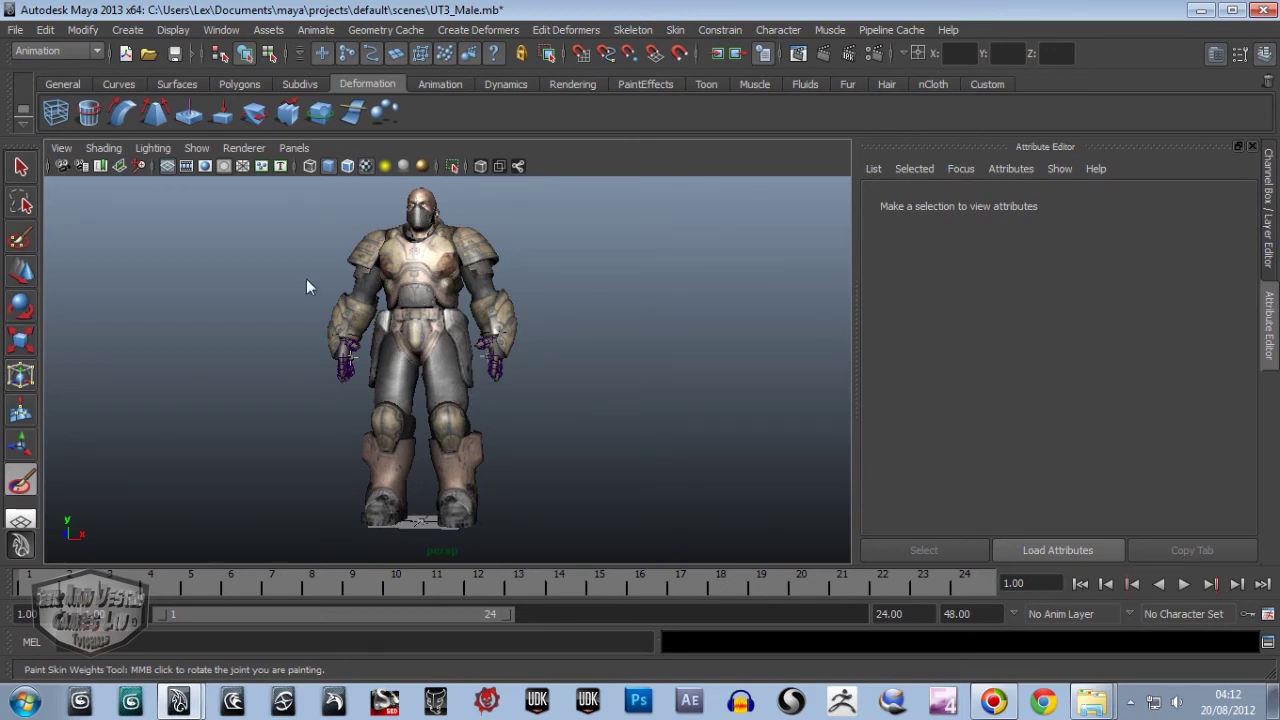
mouse_move(306, 278)
alt+mouse_down()
mouse_move(286, 323)
mouse_move(477, 328)
mouse_move(220, 330)
mouse_move(312, 329)
mouse_move(234, 331)
mouse_move(275, 335)
alt+mouse_up()
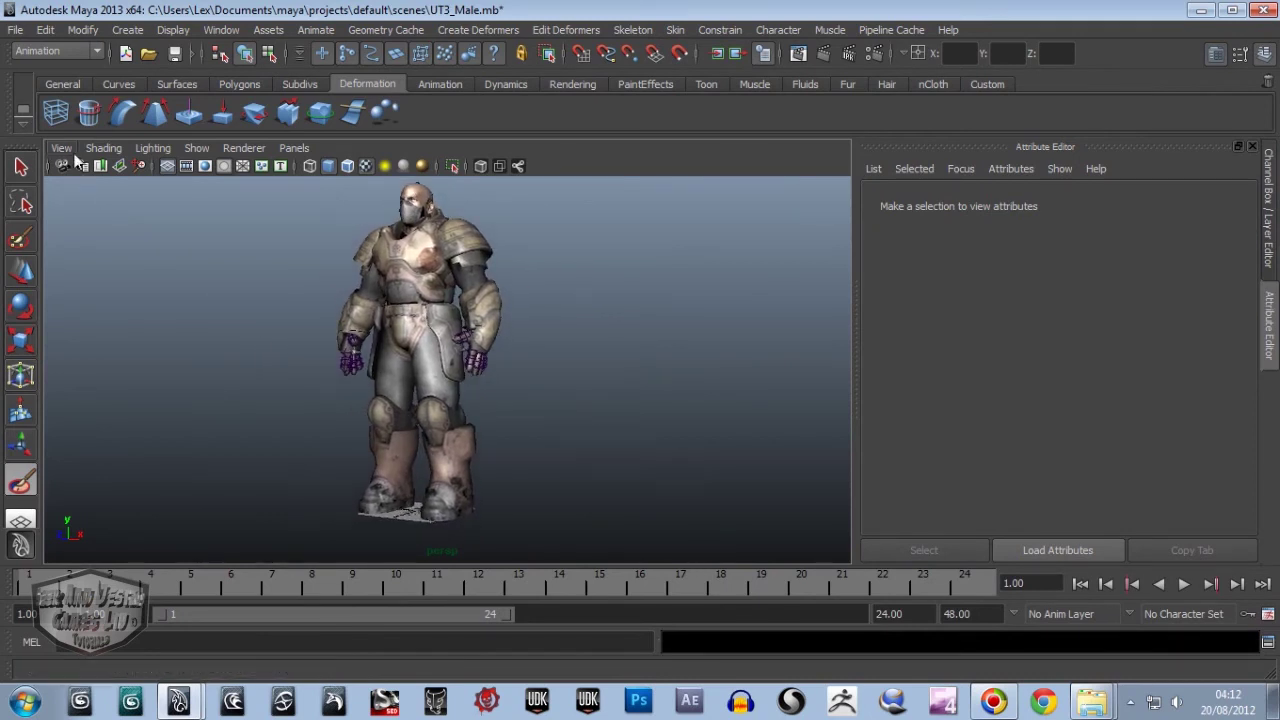
Open the Epic_Me_05.mb scene, answering the save prompt for the current scene.
click(14, 31)
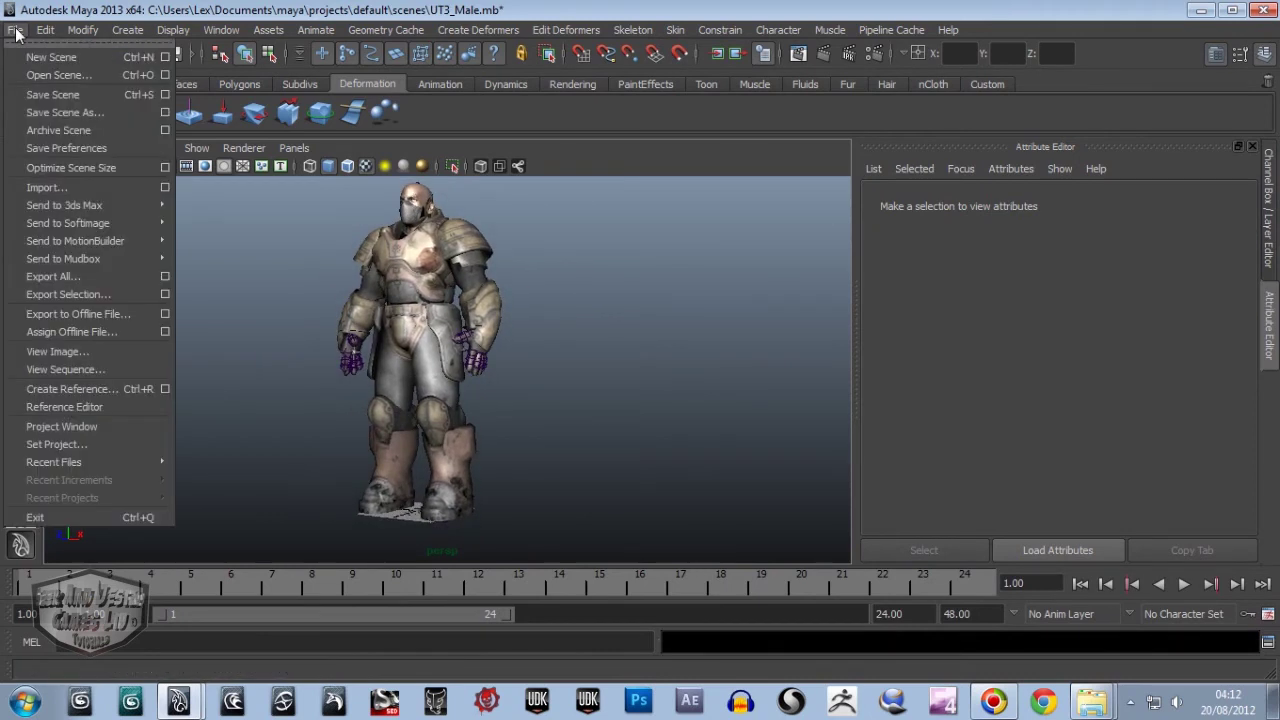
click(55, 74)
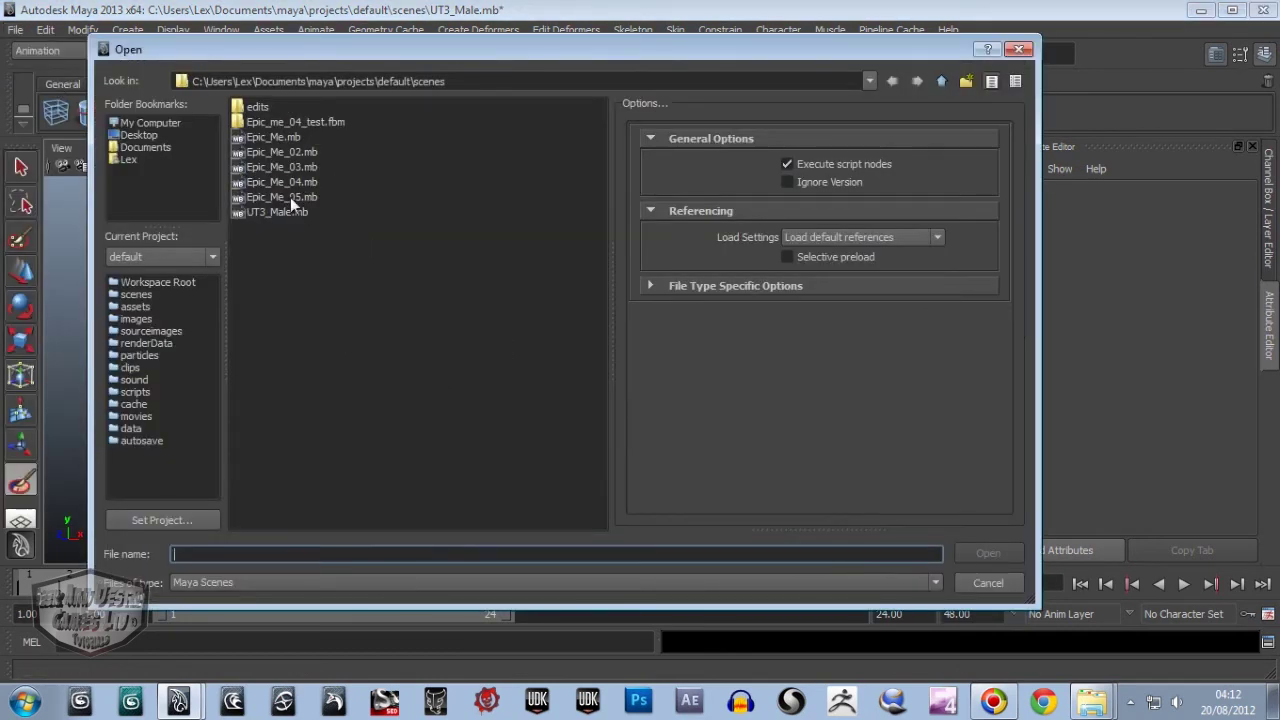
click(290, 197)
click(989, 553)
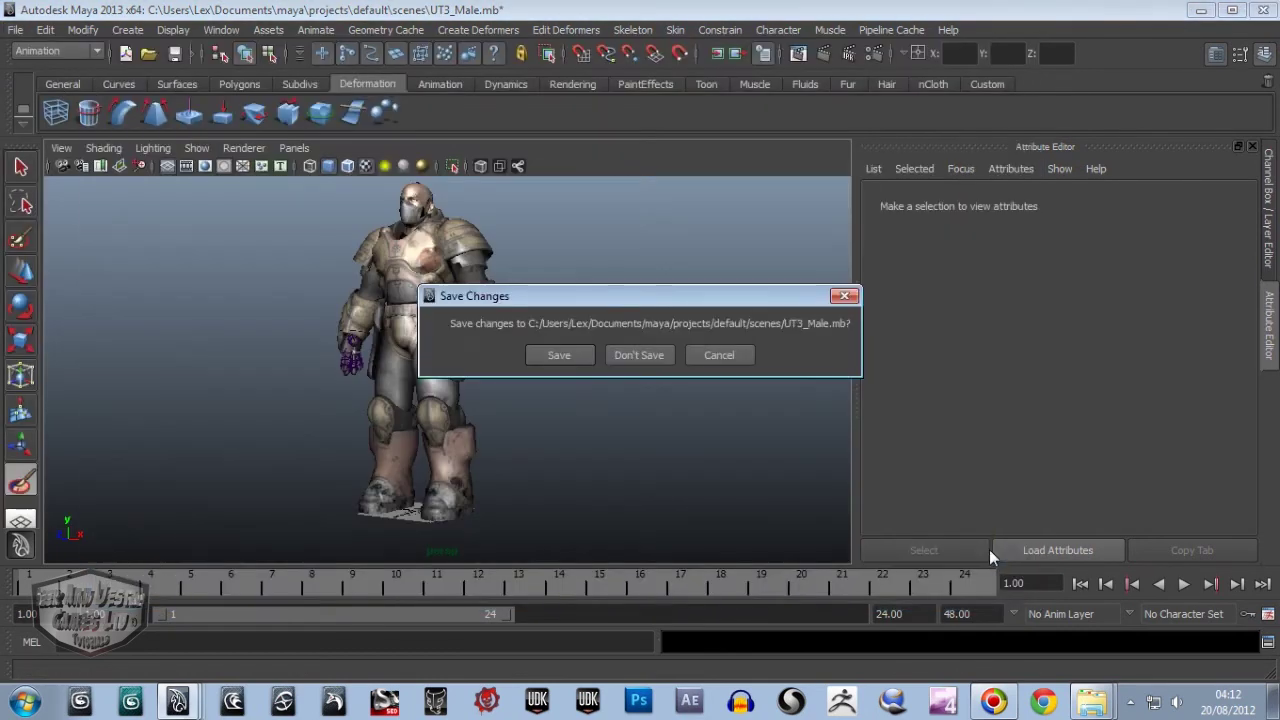
click(636, 356)
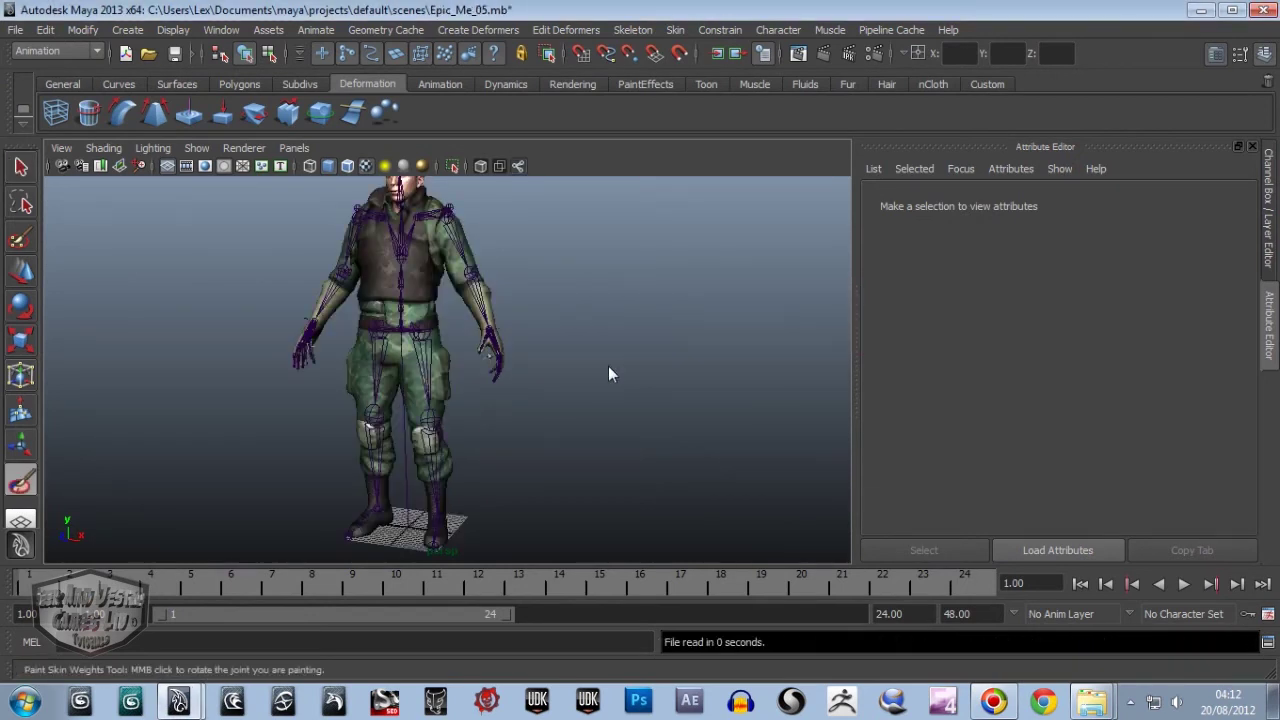
Disable X-Ray Joints and orbit close around the soldier's face to inspect it.
click(104, 150)
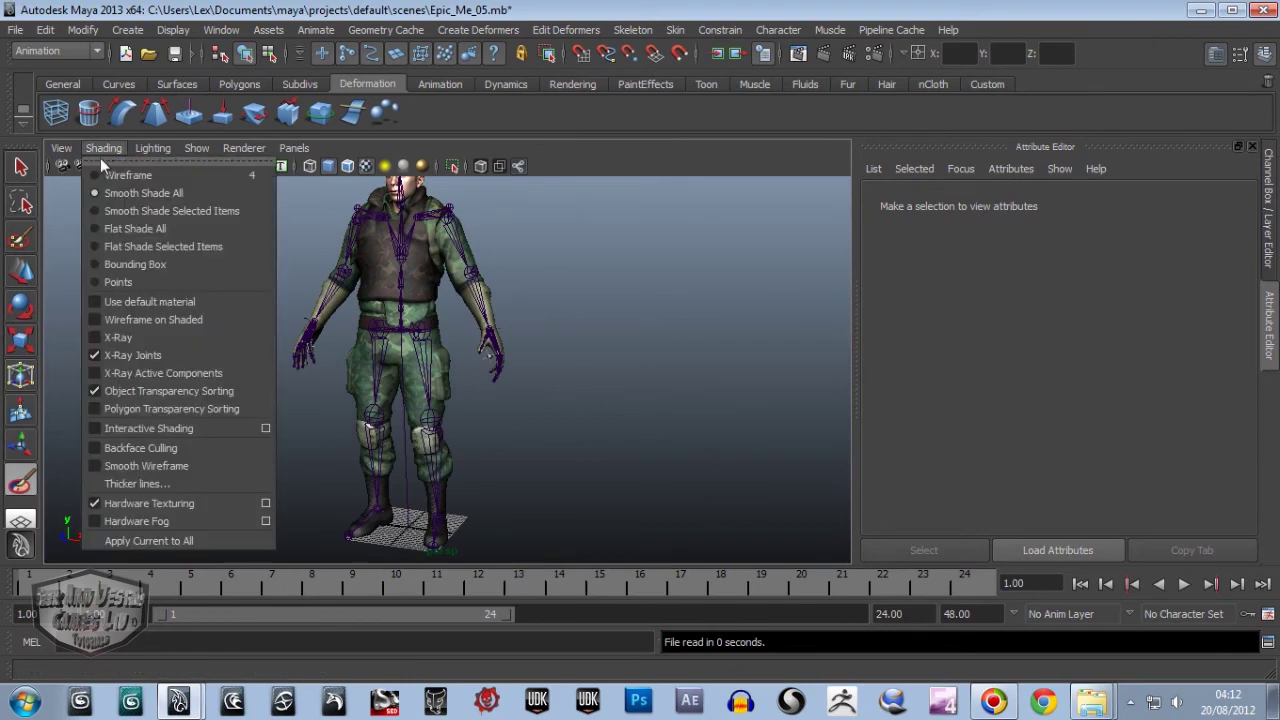
click(98, 356)
mouse_move(232, 377)
alt+mouse_down()
mouse_move(344, 372)
mouse_move(187, 355)
mouse_move(260, 428)
mouse_move(408, 423)
mouse_move(368, 452)
mouse_move(319, 397)
alt+mouse_up()
alt+right_drag(319, 397, 299, 414)
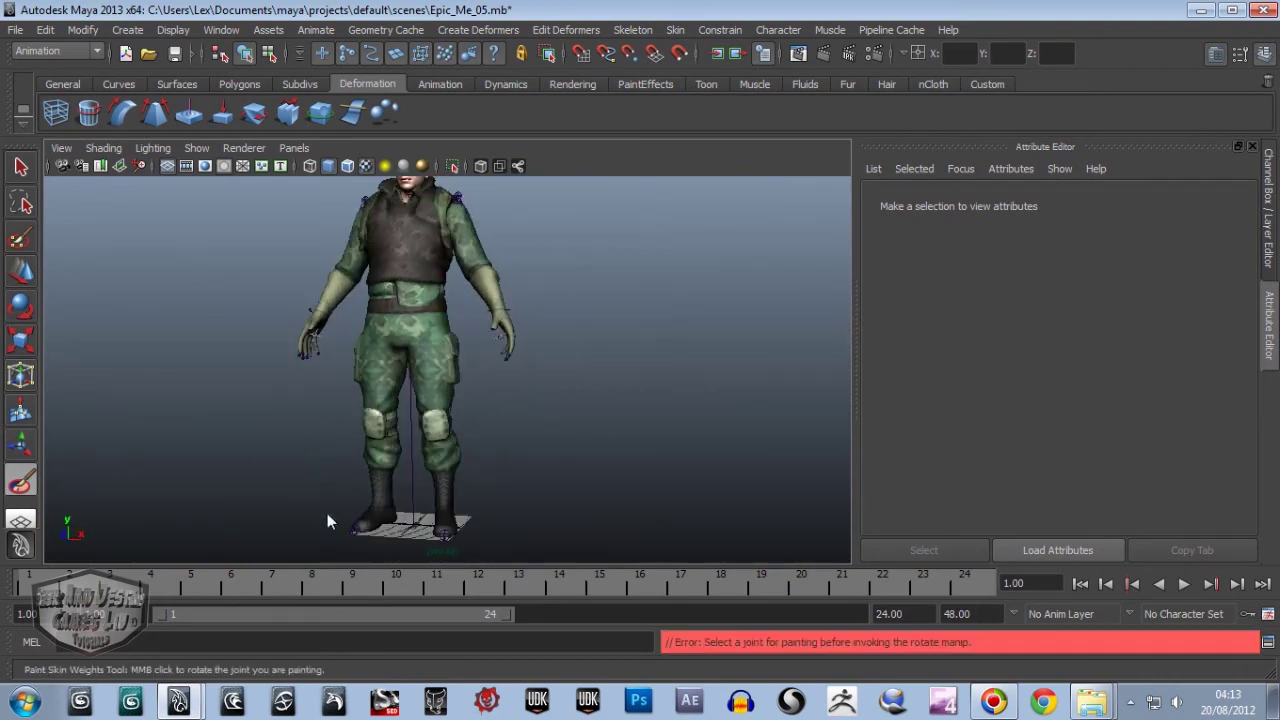
alt+drag(327, 515, 305, 462)
mouse_move(305, 462)
alt+right_down()
mouse_move(305, 514)
mouse_move(318, 514)
mouse_move(289, 401)
mouse_move(294, 443)
mouse_move(341, 434)
alt+right_up()
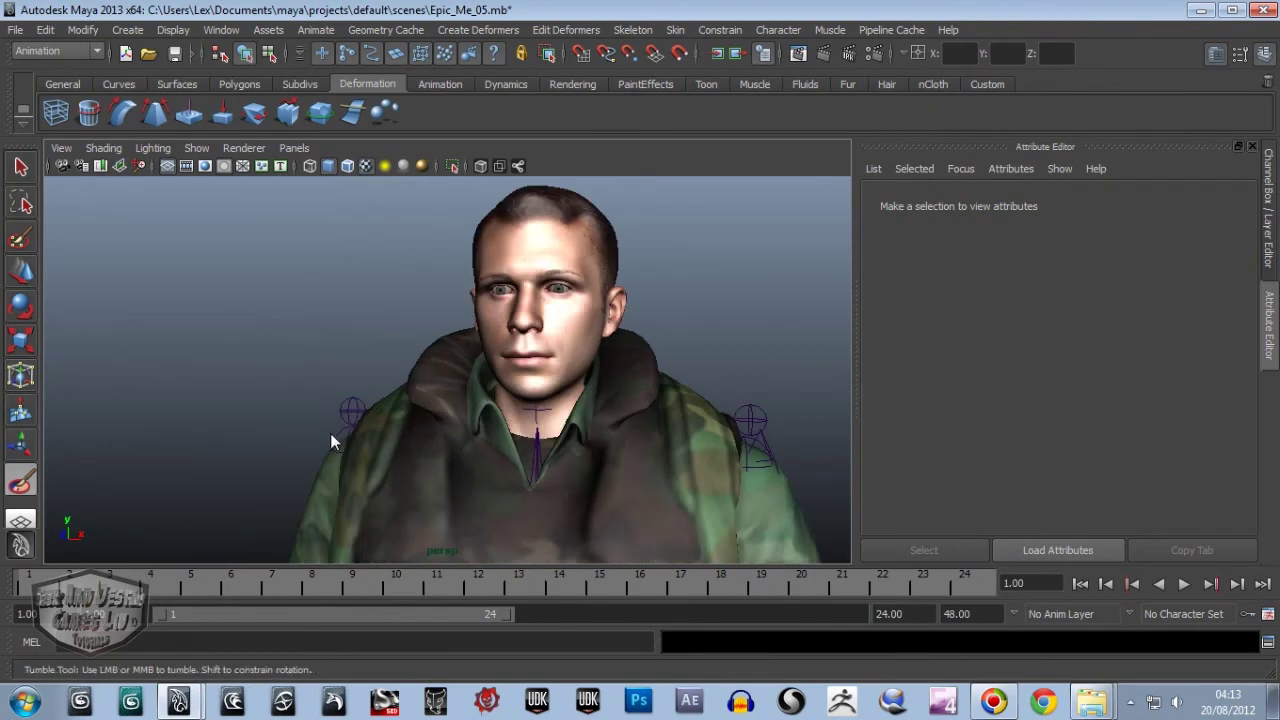
mouse_move(330, 433)
alt+mouse_down()
mouse_move(506, 438)
mouse_move(283, 416)
mouse_move(351, 438)
mouse_move(306, 429)
alt+mouse_up()
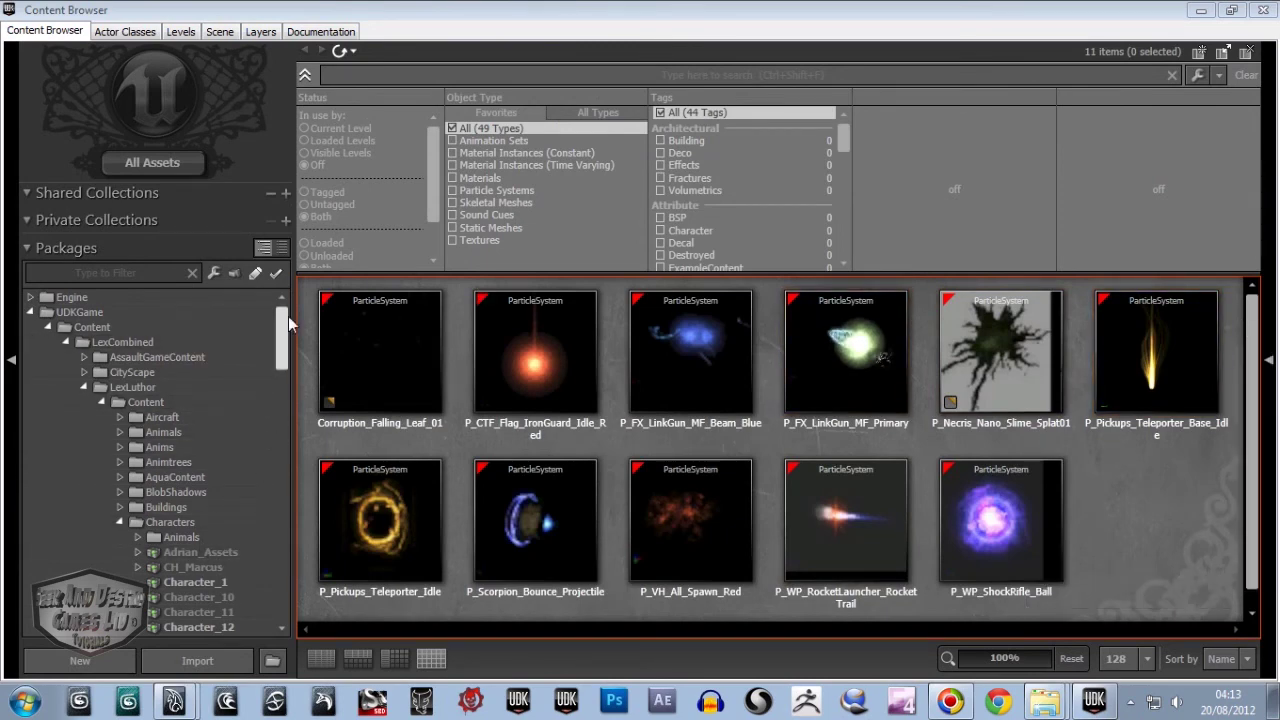
Collapse the Textures folder in the Content Browser package tree.
drag(288, 316, 285, 296)
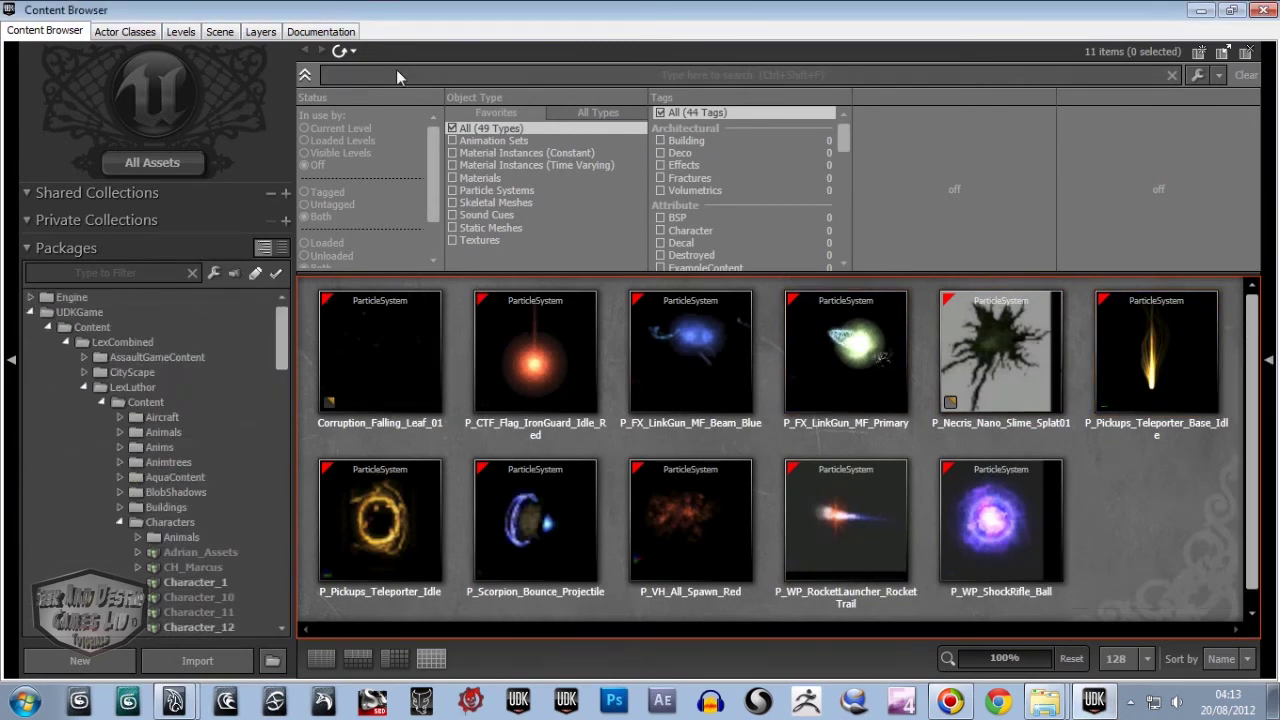
drag(283, 337, 267, 478)
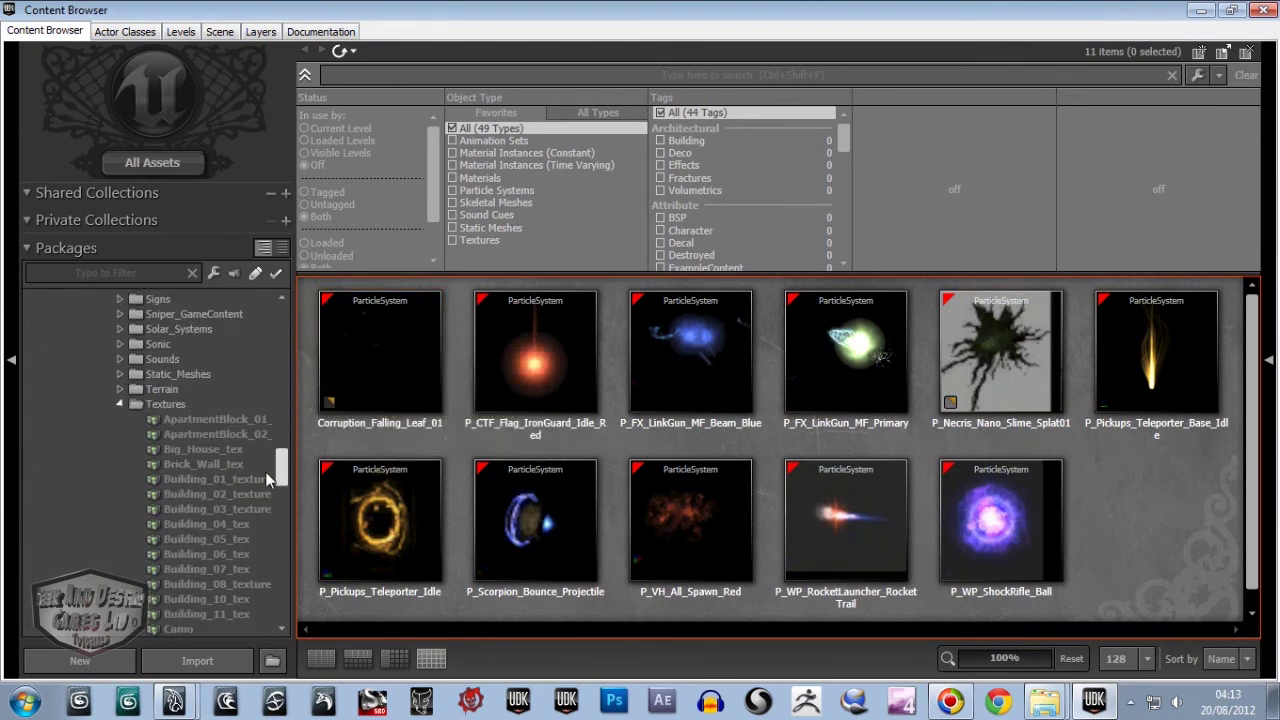
click(120, 404)
Go to Characters > Adrian_Assets and open the Adrian skeletal mesh.
scroll(122, 405, up, 3)
scroll(122, 405, up, 3)
scroll(122, 405, up, 3)
scroll(122, 405, up, 3)
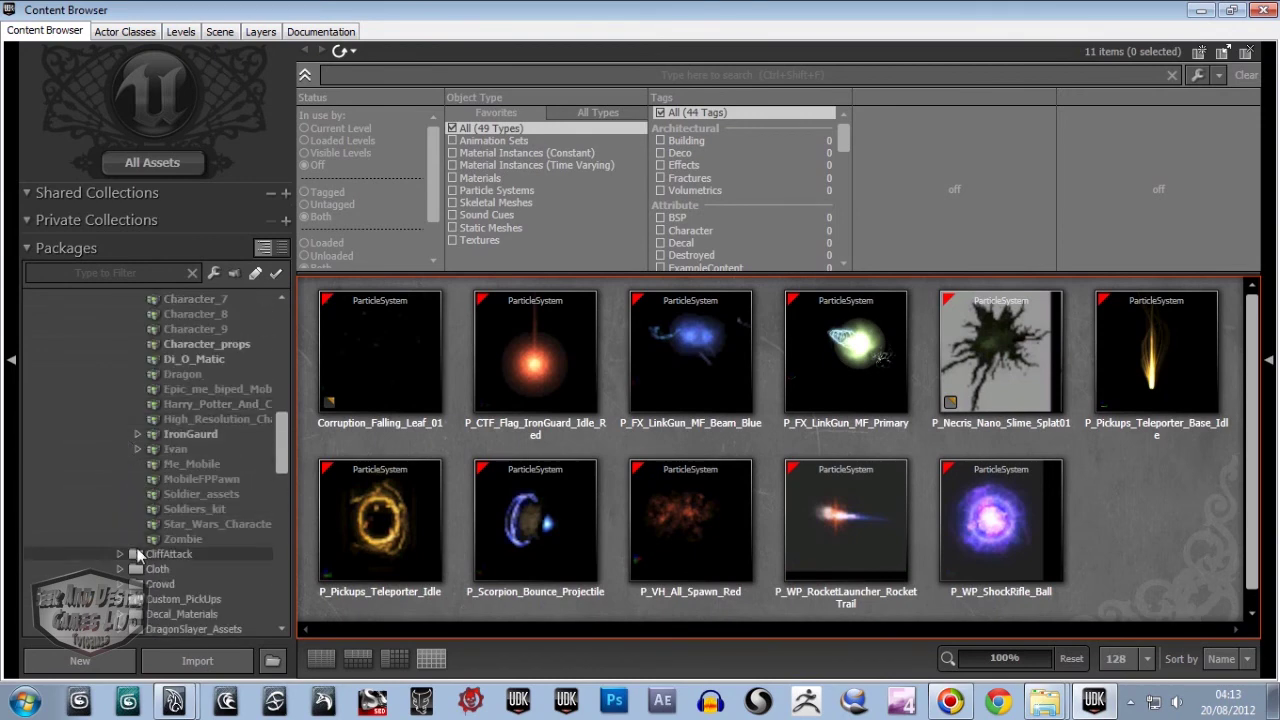
scroll(111, 469, up, 1)
scroll(111, 469, up, 3)
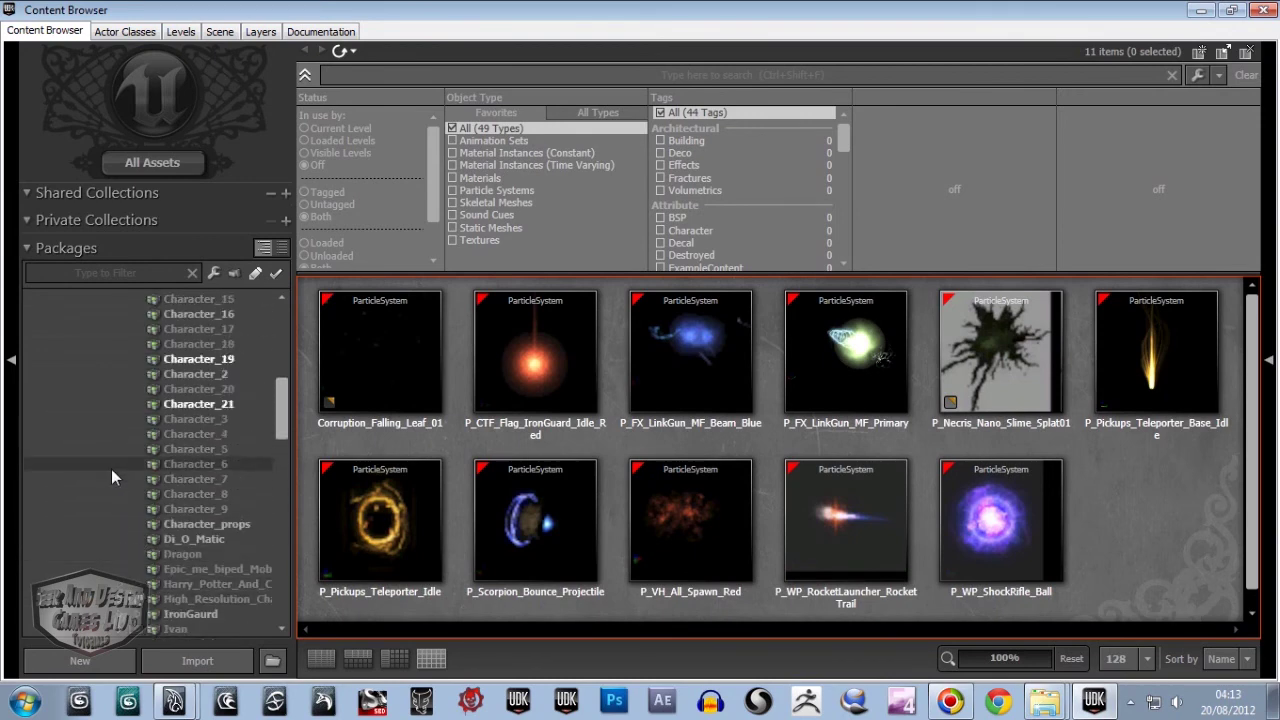
scroll(111, 469, up, 3)
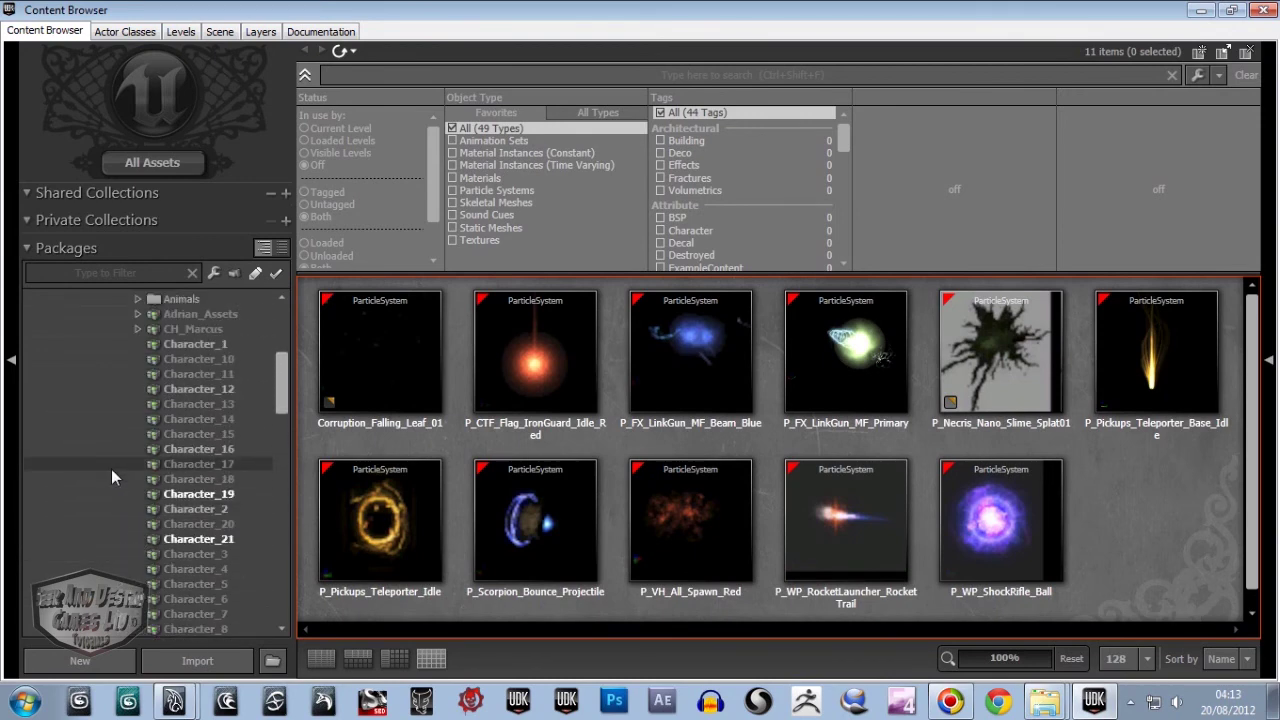
scroll(111, 478, down, 3)
scroll(111, 478, down, 1)
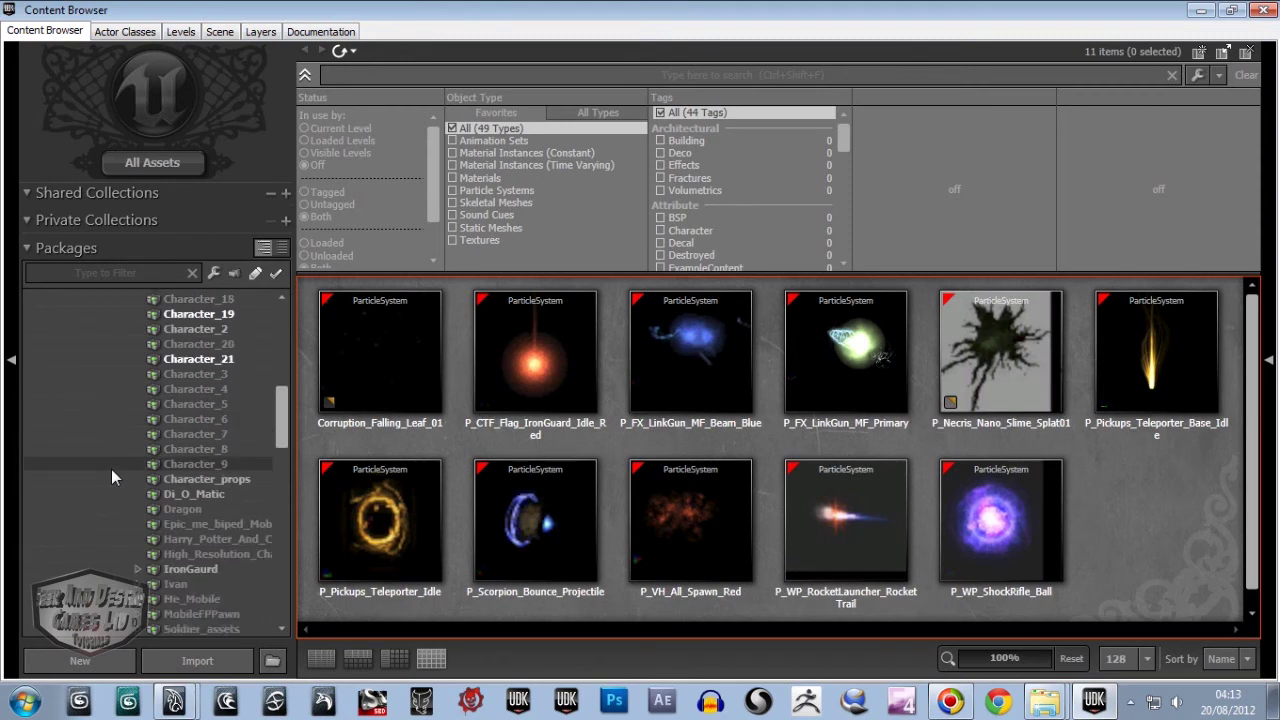
scroll(111, 469, up, 2)
scroll(111, 469, up, 4)
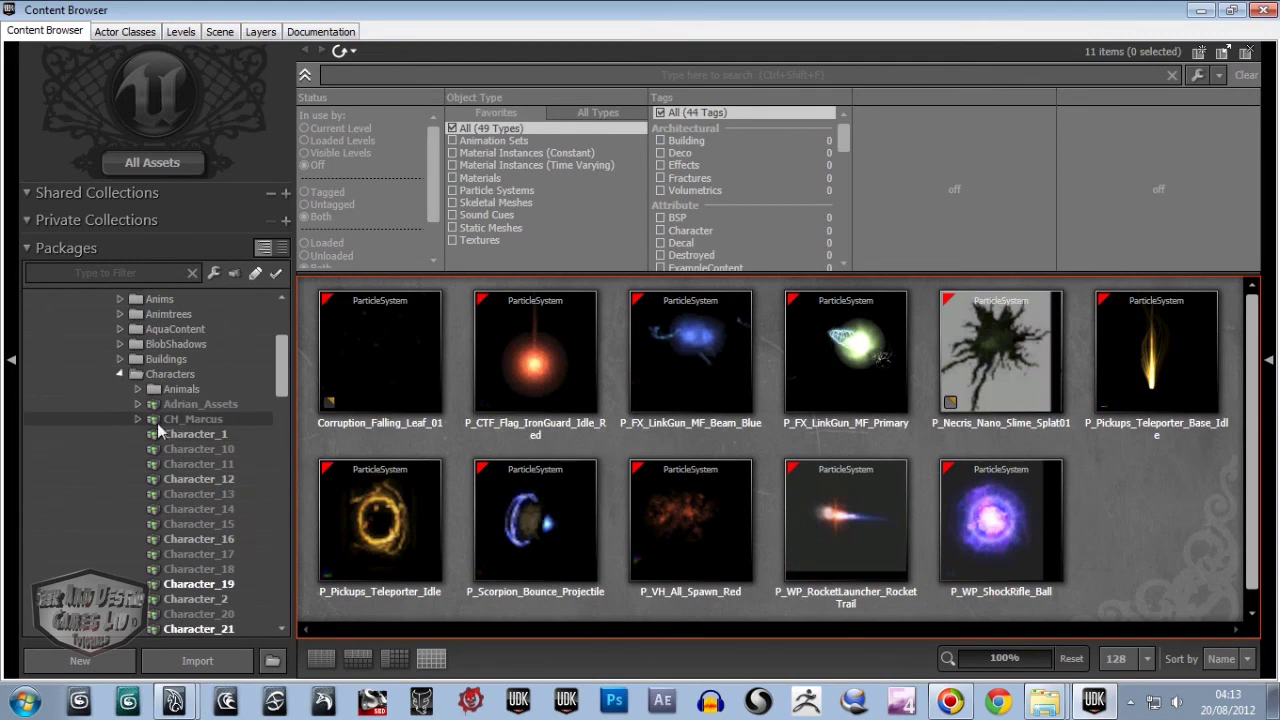
click(182, 403)
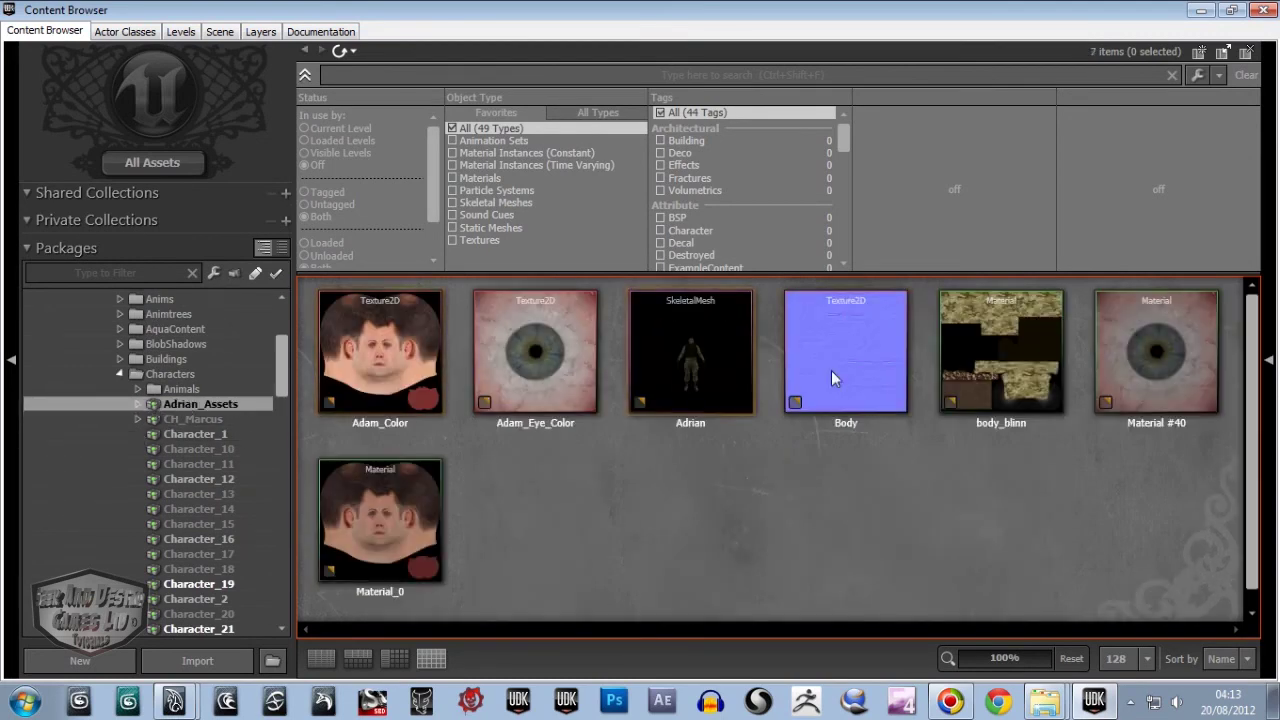
click(719, 349)
double_click(719, 349)
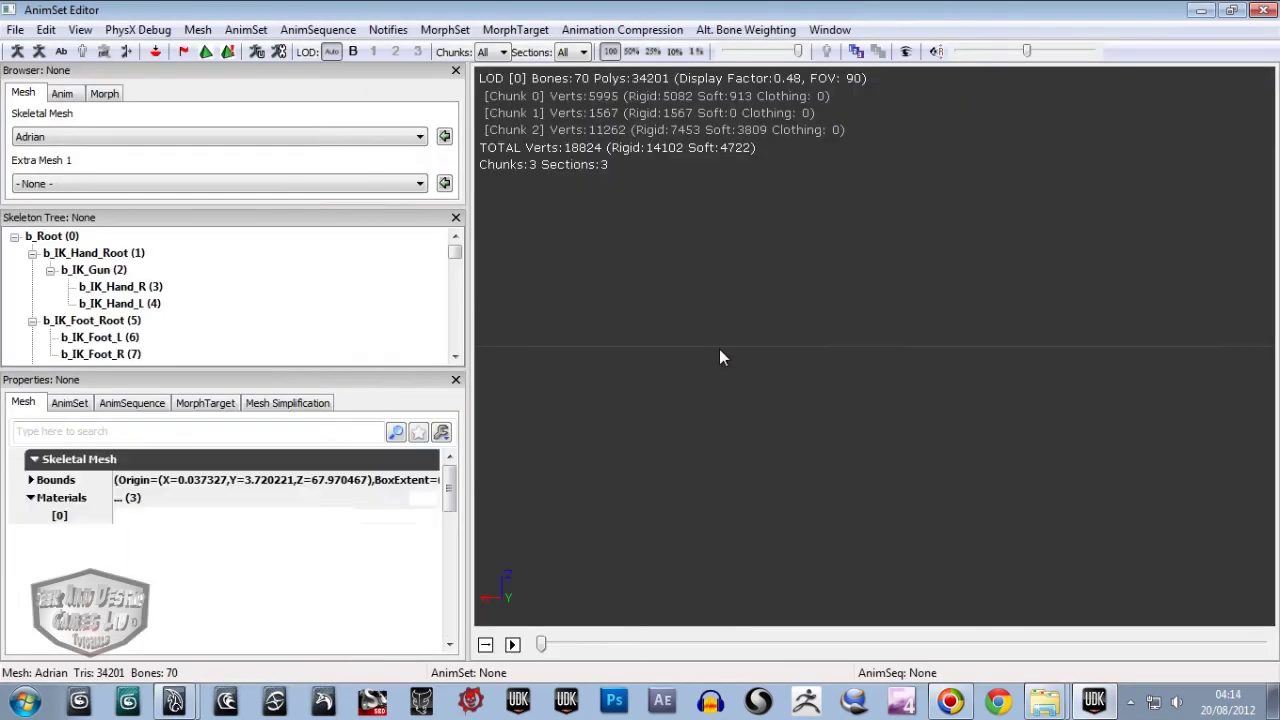
mouse_move(945, 422)
mouse_down()
mouse_move(1071, 408)
mouse_move(761, 430)
mouse_move(738, 341)
mouse_move(792, 329)
mouse_up()
scroll(740, 297, up, 2)
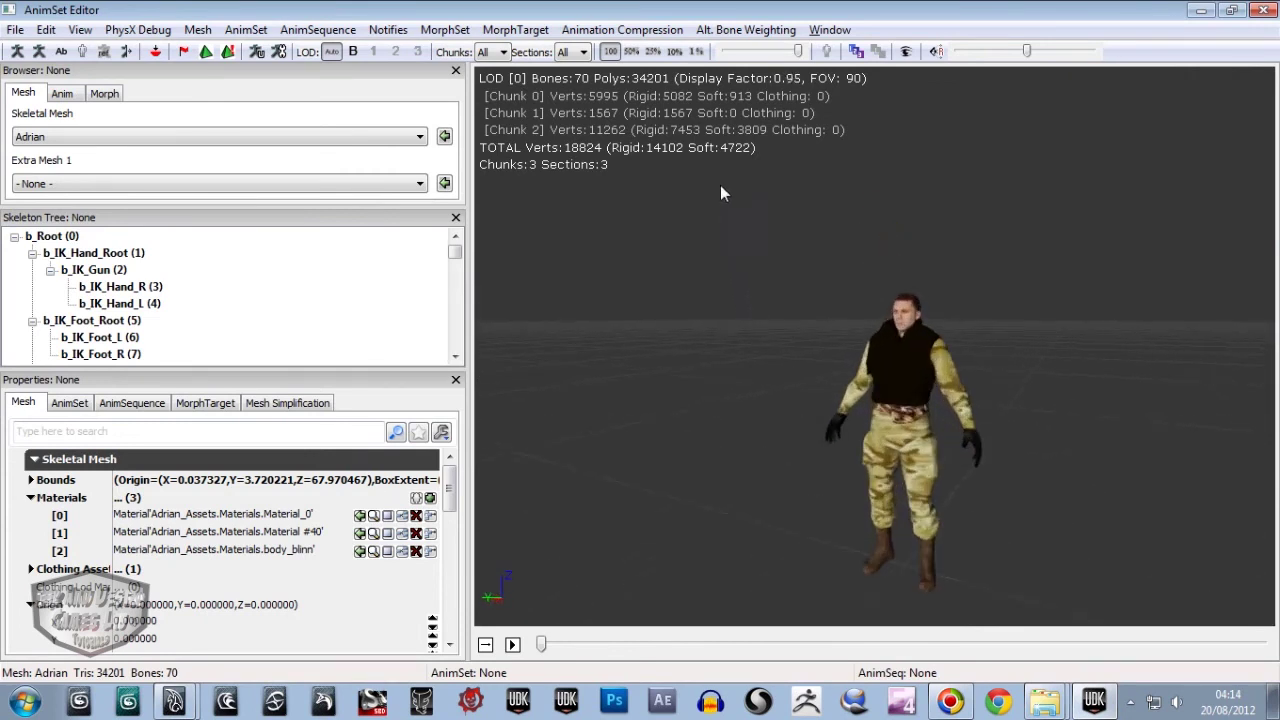
scroll(720, 185, up, 4)
scroll(707, 138, up, 3)
mouse_move(735, 437)
mouse_down()
mouse_move(1167, 429)
mouse_move(939, 446)
mouse_move(475, 433)
mouse_move(709, 432)
mouse_move(734, 551)
mouse_move(493, 486)
mouse_up()
mouse_move(903, 361)
right_down()
mouse_move(917, 294)
mouse_move(923, 337)
right_up()
mouse_move(897, 357)
mouse_down()
mouse_move(979, 320)
mouse_move(1120, 346)
mouse_move(1276, 322)
mouse_move(901, 354)
mouse_up()
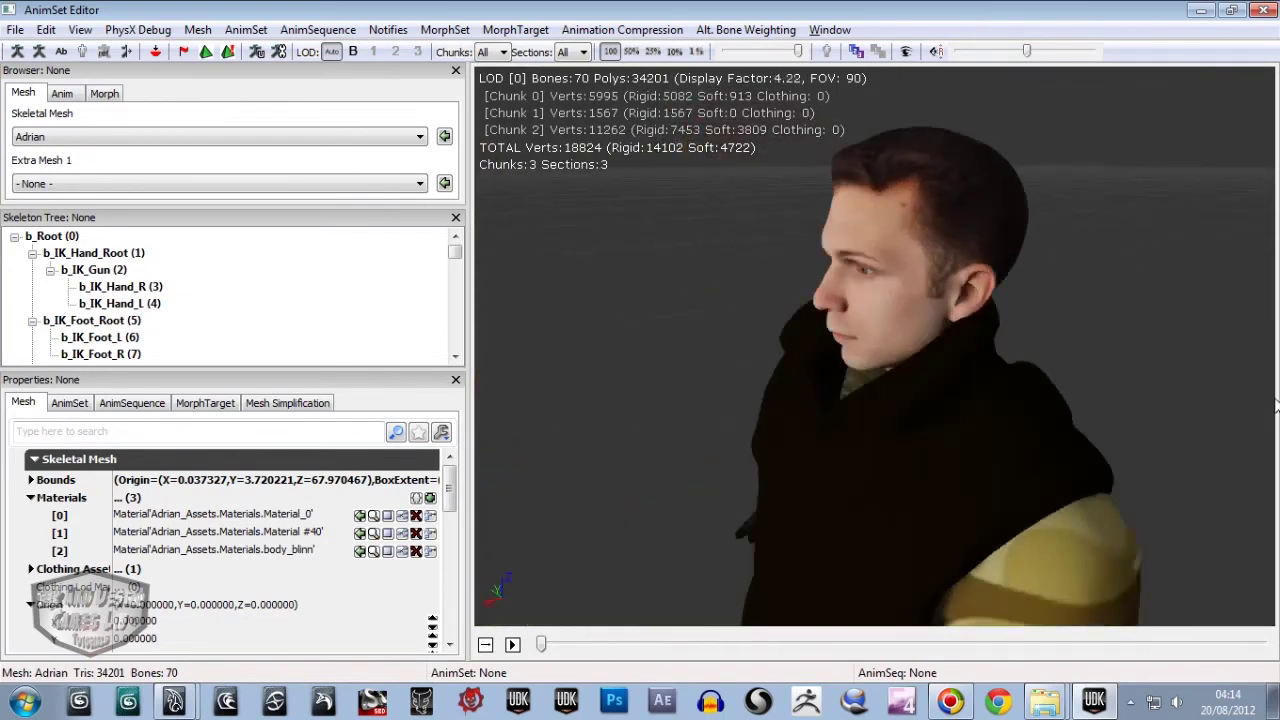
right_drag(901, 354, 909, 412)
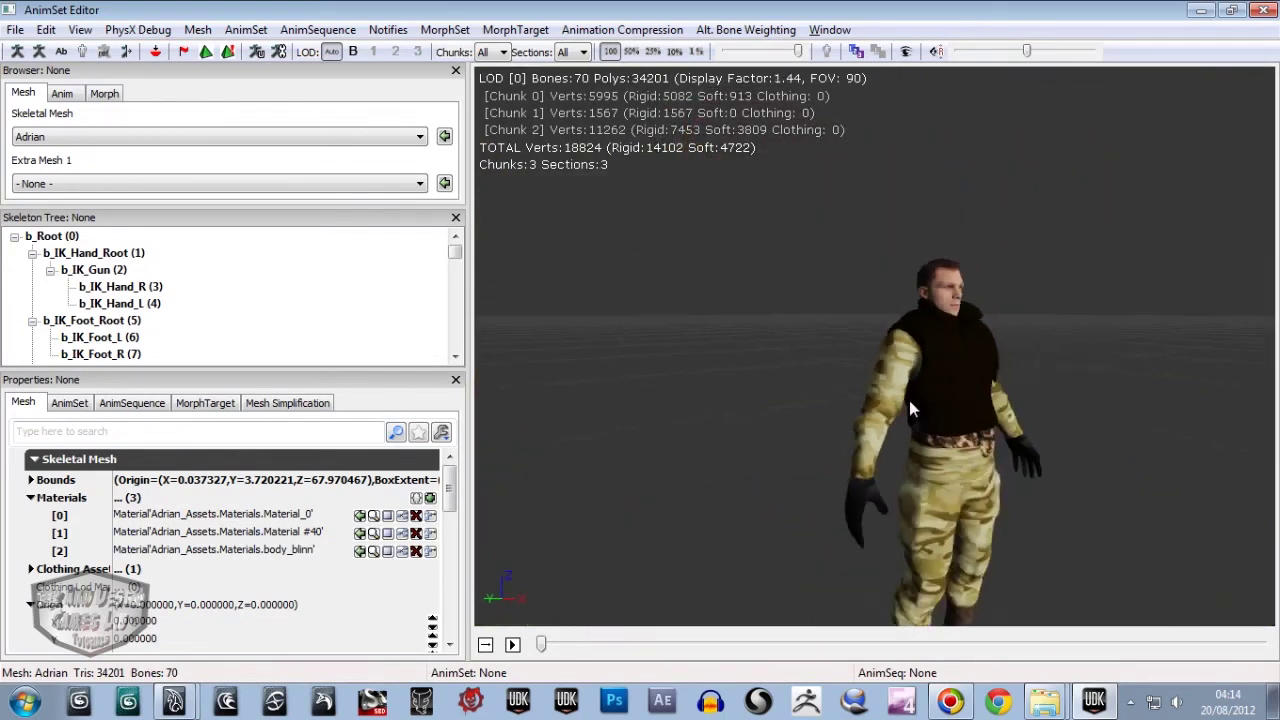
mouse_move(909, 412)
mouse_down()
mouse_move(901, 354)
mouse_move(790, 365)
mouse_move(703, 403)
mouse_move(476, 373)
mouse_move(640, 363)
mouse_move(1275, 430)
mouse_move(894, 491)
mouse_move(535, 470)
mouse_move(1275, 470)
mouse_move(1194, 449)
mouse_move(817, 418)
mouse_up()
mouse_move(856, 461)
mouse_down()
mouse_move(631, 466)
mouse_move(891, 543)
mouse_move(1262, 456)
mouse_move(1276, 498)
mouse_up()
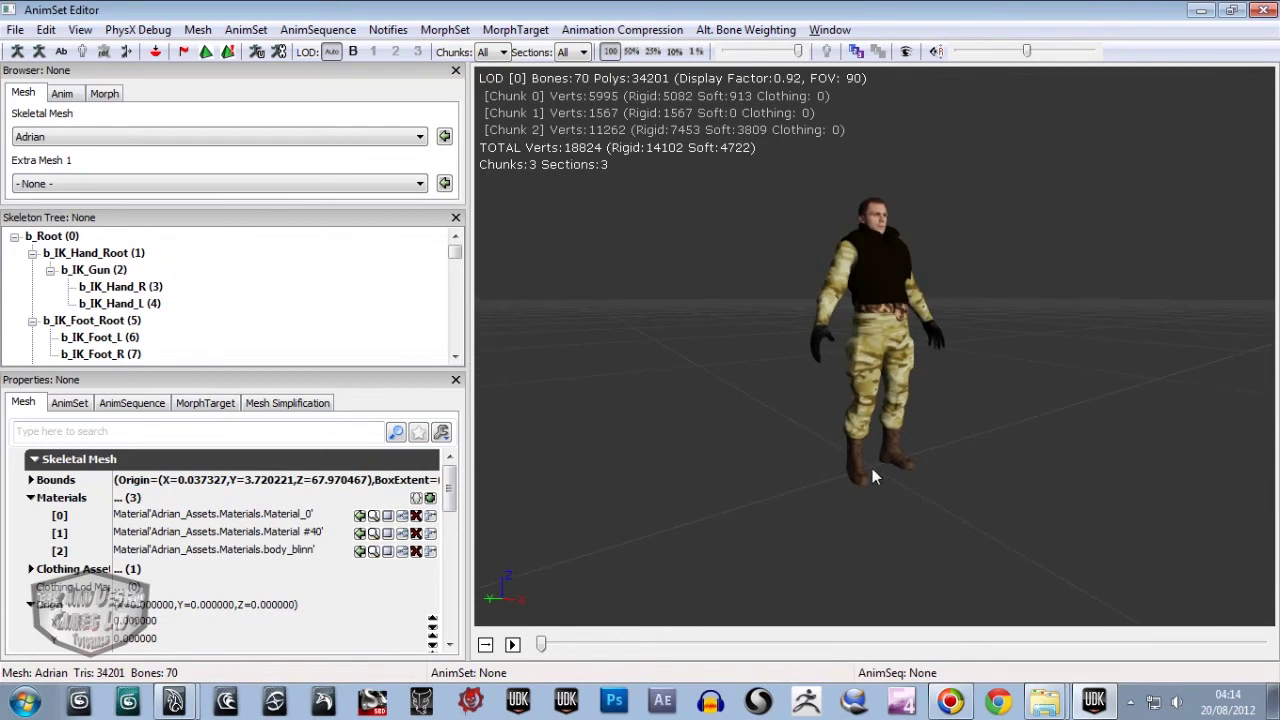
mouse_move(744, 469)
mouse_down()
mouse_move(693, 473)
mouse_move(753, 441)
mouse_move(474, 443)
mouse_move(637, 456)
mouse_move(856, 502)
mouse_up()
mouse_move(777, 433)
right_down()
mouse_move(776, 400)
mouse_move(950, 443)
right_up()
mouse_move(950, 443)
mouse_down()
mouse_move(1177, 416)
mouse_move(785, 407)
mouse_move(776, 432)
mouse_up()
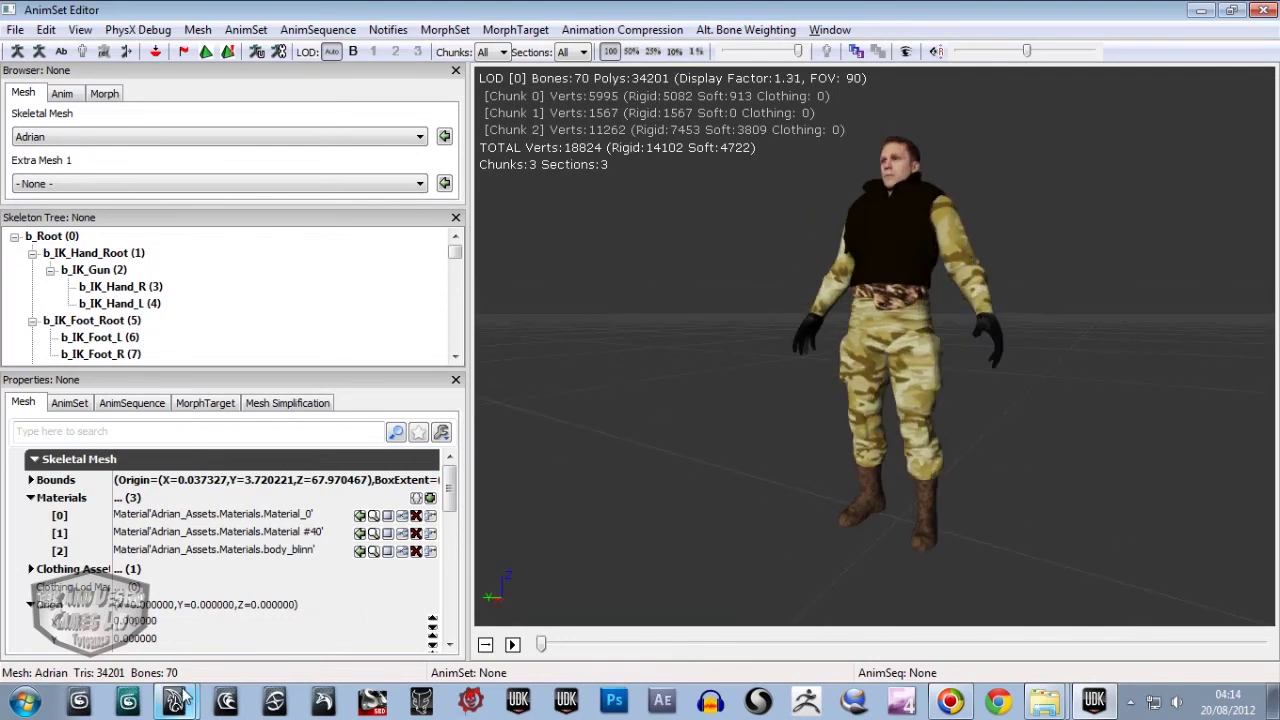
mouse_move(837, 369)
mouse_down()
mouse_move(770, 369)
mouse_move(1033, 375)
mouse_move(1175, 434)
mouse_move(825, 501)
mouse_move(1276, 485)
mouse_move(1109, 420)
mouse_move(620, 411)
mouse_move(821, 381)
mouse_move(1150, 380)
mouse_up()
mouse_move(806, 377)
mouse_down()
mouse_move(723, 360)
mouse_move(595, 372)
mouse_up()
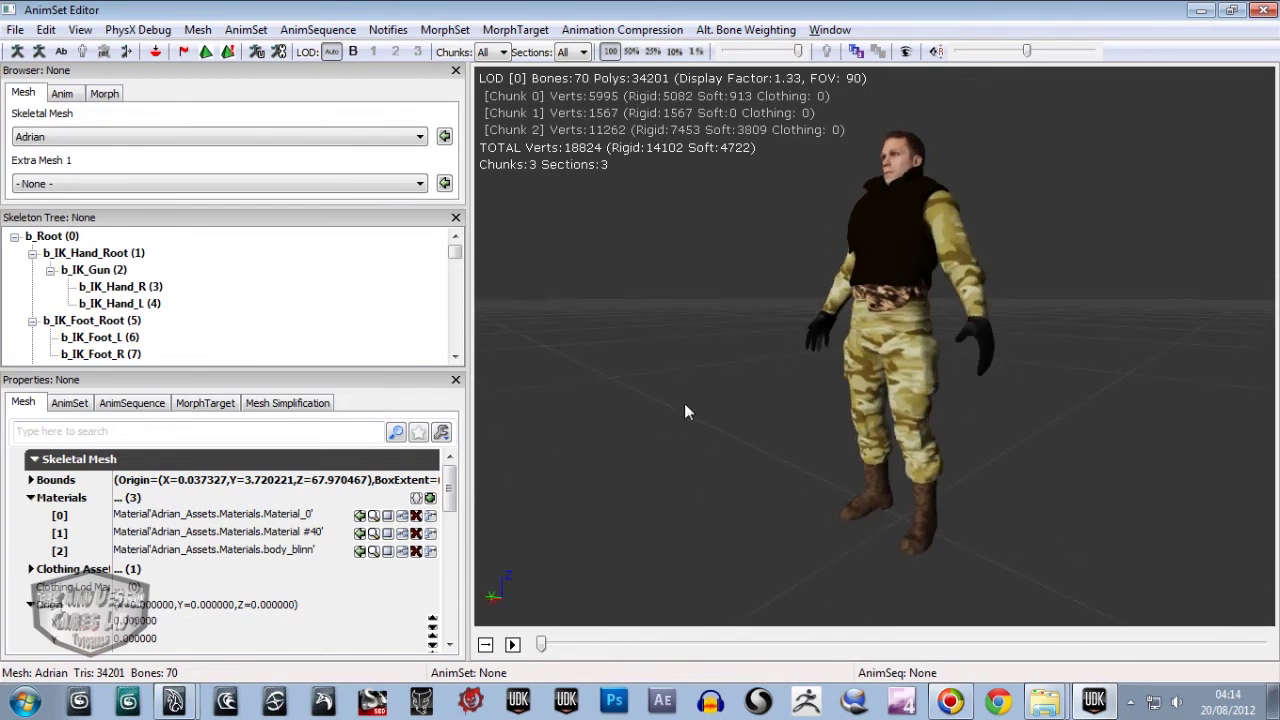
mouse_move(686, 409)
mouse_down()
mouse_move(786, 423)
mouse_move(689, 415)
mouse_up()
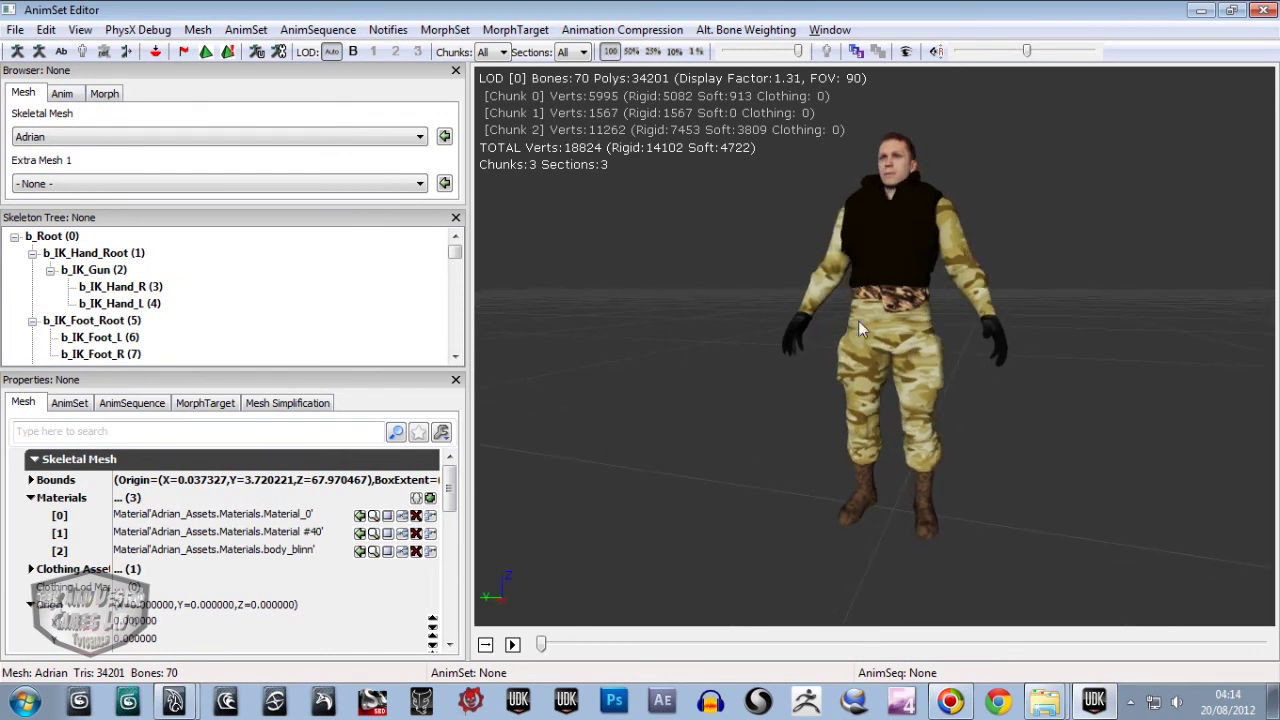
drag(833, 360, 926, 352)
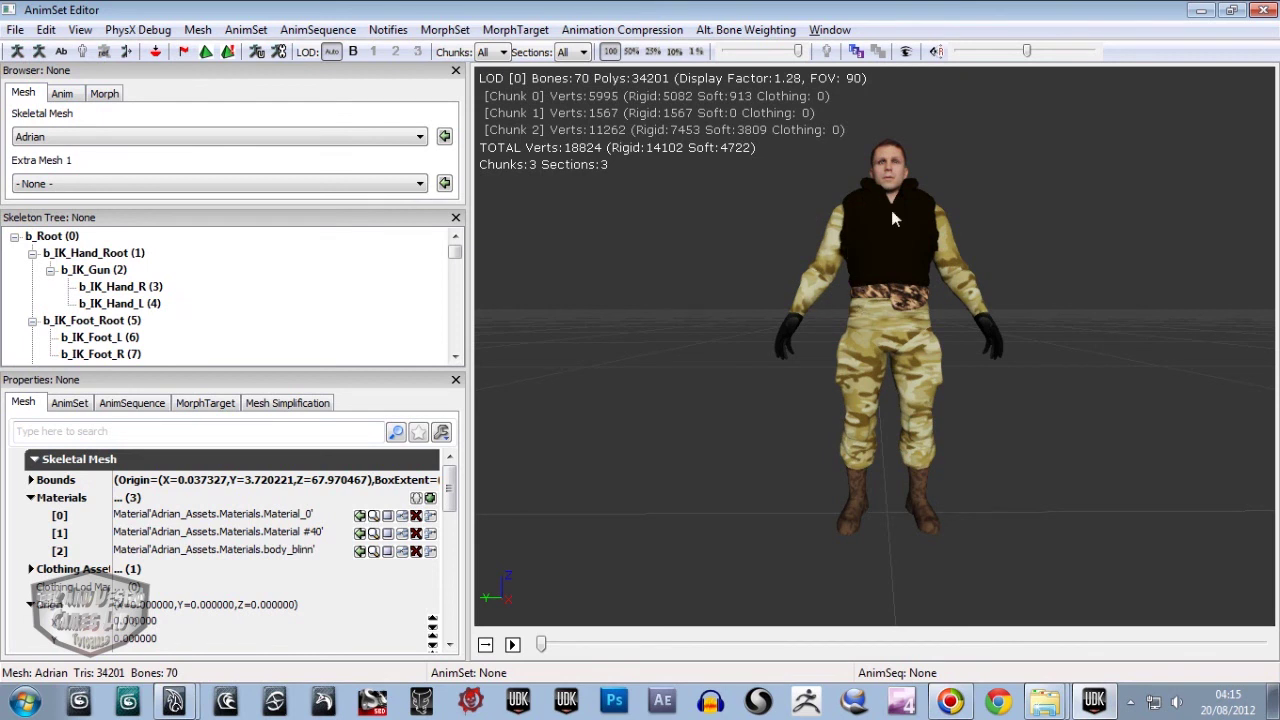
mouse_move(774, 313)
mouse_down()
mouse_move(719, 405)
mouse_move(624, 418)
mouse_up()
mouse_move(775, 378)
mouse_down()
mouse_move(794, 421)
mouse_move(866, 397)
mouse_up()
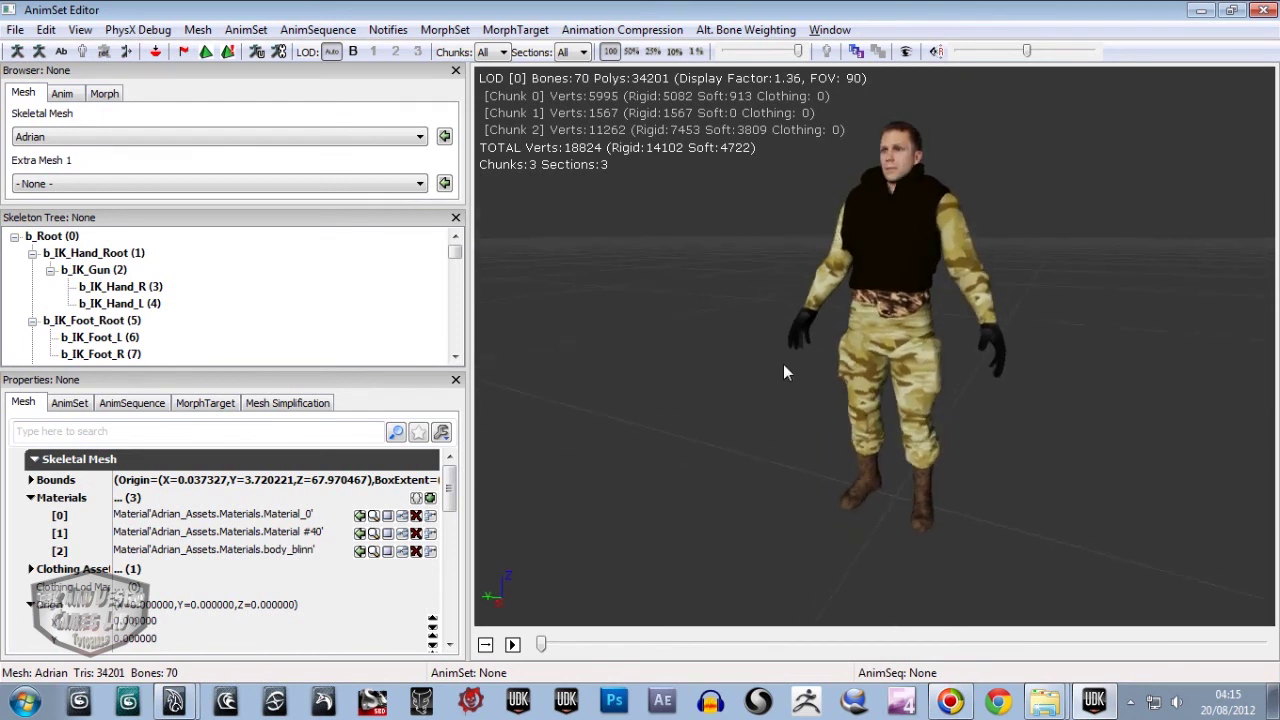
drag(996, 202, 866, 362)
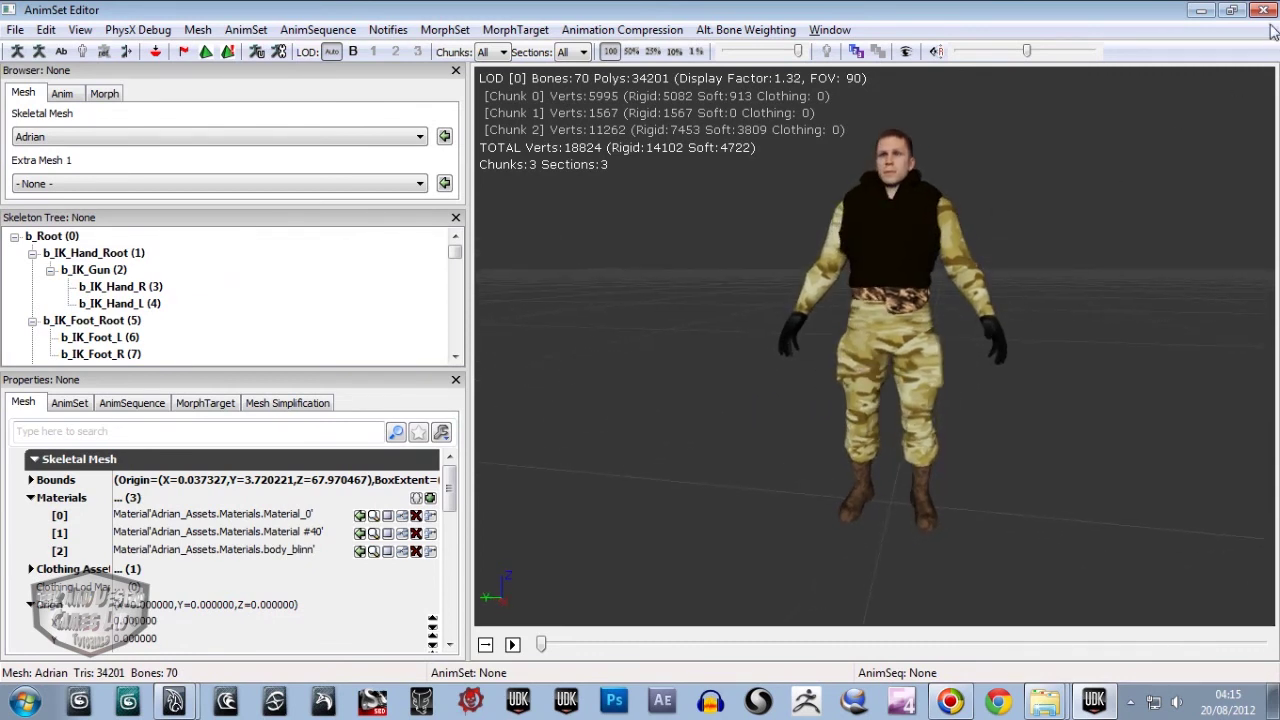